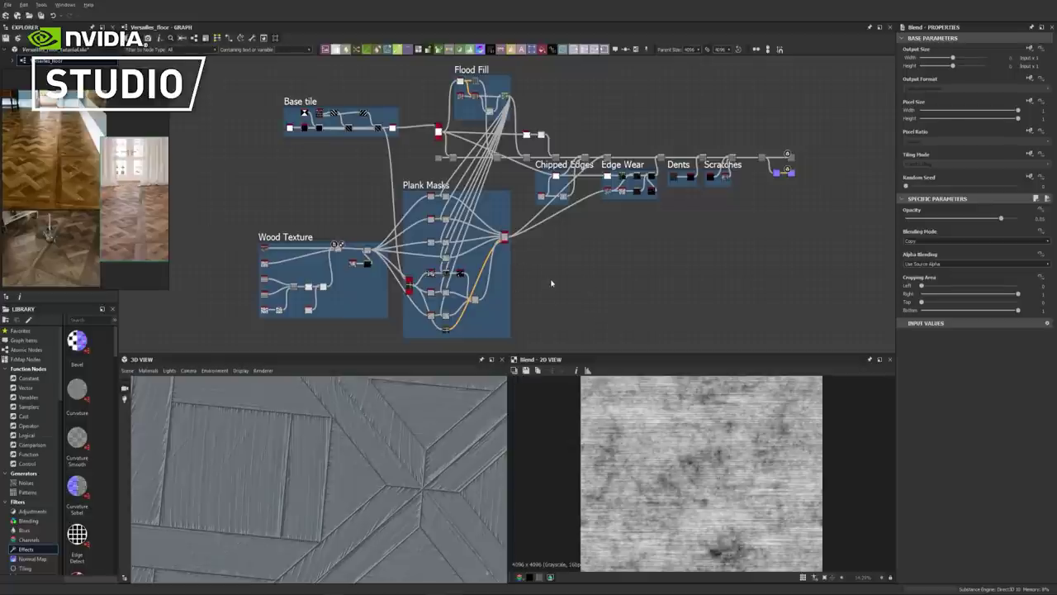
Add a Directional Warp node to the graph and place it above the Wood Texture frame's final nodes
{"action": "middle_click_drag", "start_coordinate": [552, 283], "coordinate": [620, 260]}
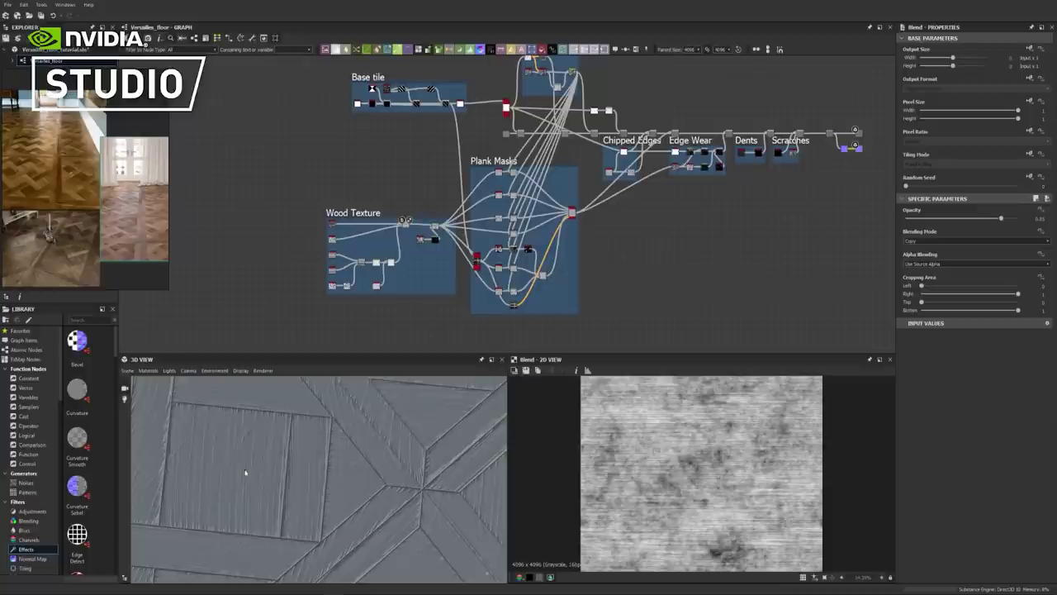
{"action": "scroll", "coordinate": [212, 483], "scroll_direction": "up", "scroll_amount": 5}
{"action": "scroll", "coordinate": [271, 484], "scroll_direction": "down", "scroll_amount": 2}
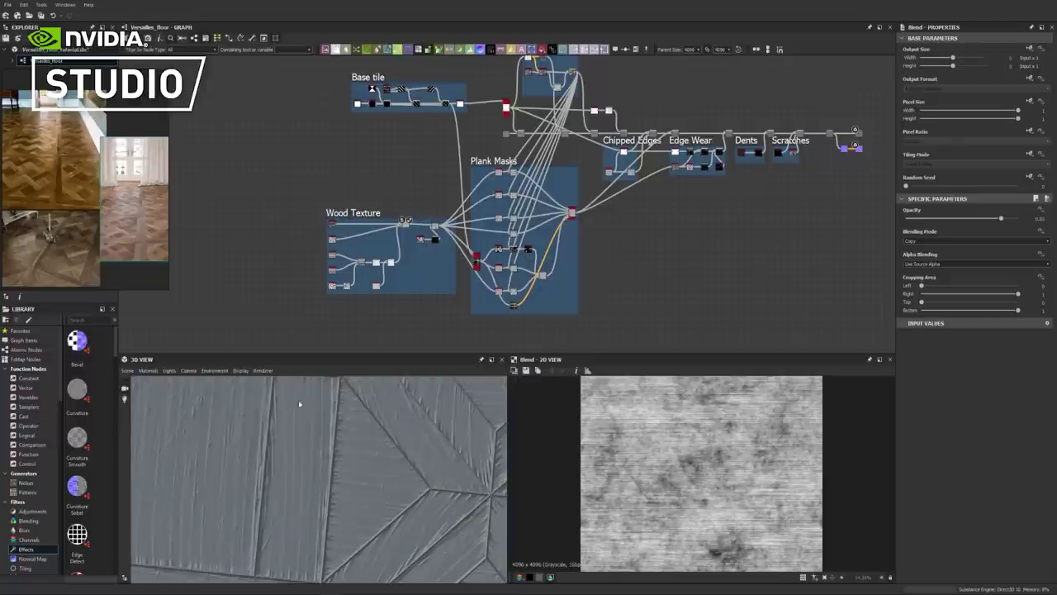
{"action": "scroll", "coordinate": [669, 255], "scroll_direction": "down", "scroll_amount": 2}
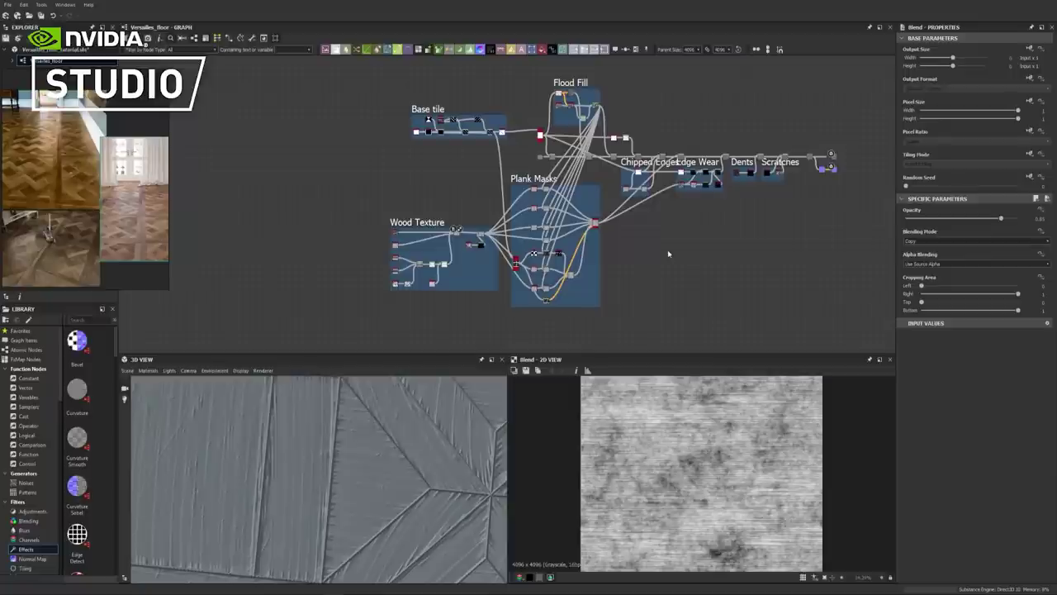
{"action": "key", "text": "space"}
{"action": "type", "text": "dir"}
{"action": "key", "text": "Return"}
{"action": "left_click_drag", "start_coordinate": [669, 254], "coordinate": [488, 213]}
{"action": "scroll", "coordinate": [471, 240], "scroll_direction": "up", "scroll_amount": 5}
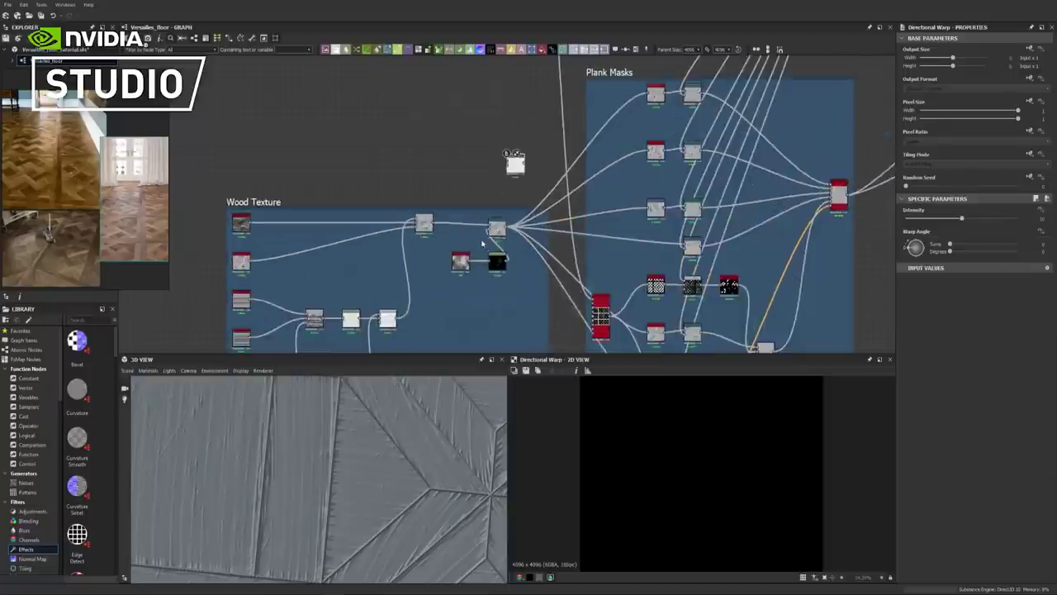
Insert the new Directional Warp after the existing Directional Warp in the Wood Texture frame, feeding the plank masks
{"action": "scroll", "coordinate": [482, 243], "scroll_direction": "up", "scroll_amount": 1}
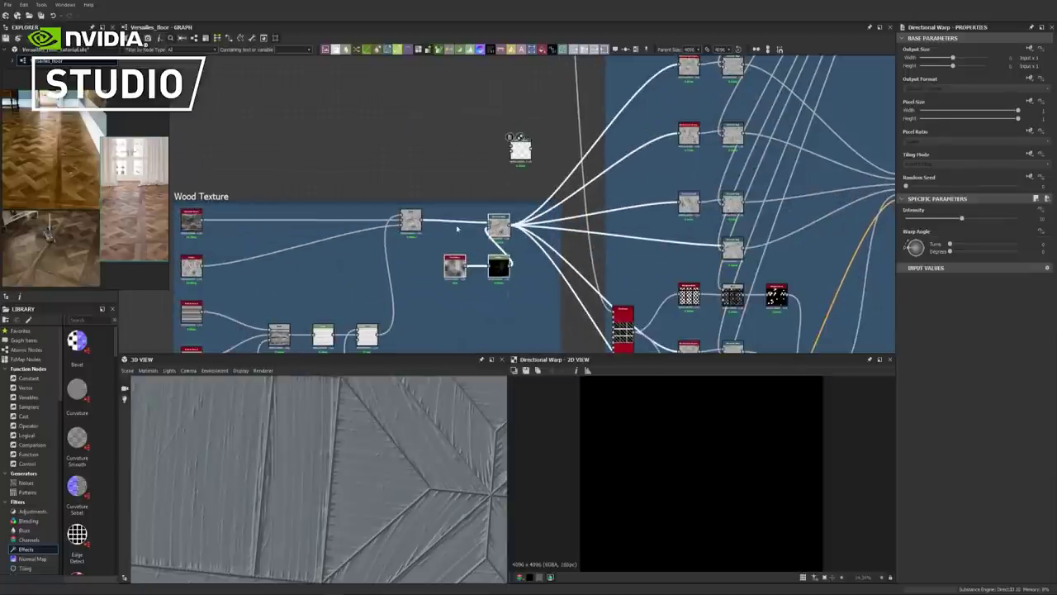
{"action": "scroll", "coordinate": [698, 166], "scroll_direction": "down", "scroll_amount": 3}
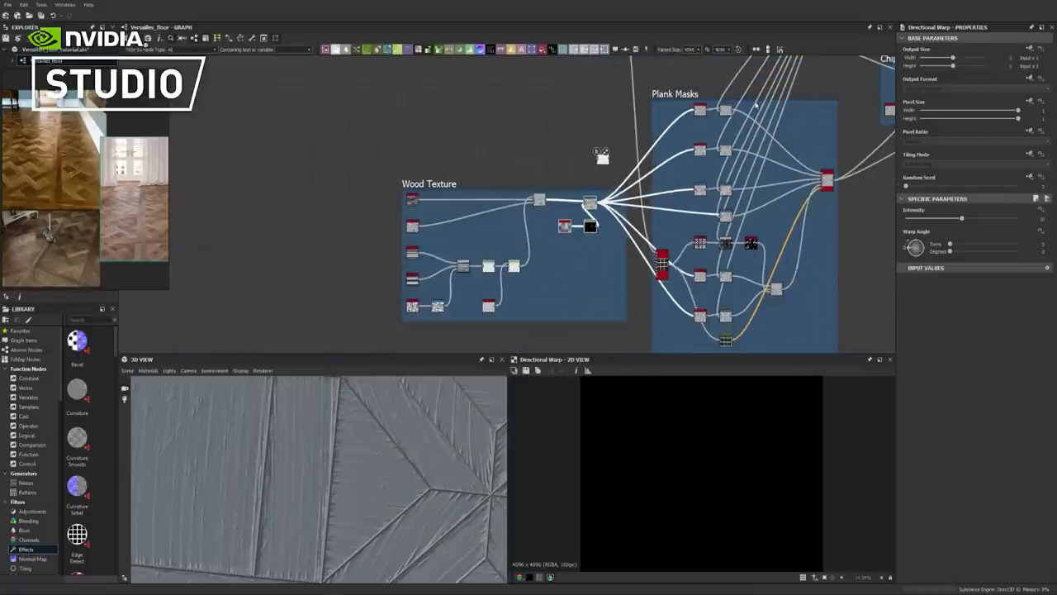
{"action": "scroll", "coordinate": [836, 188], "scroll_direction": "up", "scroll_amount": 4}
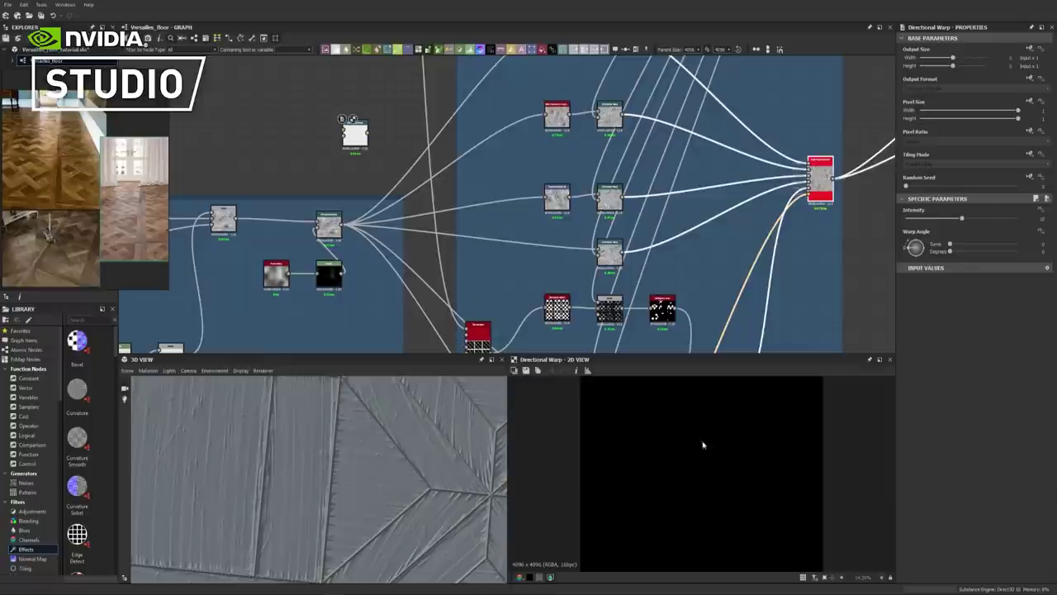
{"action": "left_click", "coordinate": [822, 177]}
{"action": "scroll", "coordinate": [827, 155], "scroll_direction": "up", "scroll_amount": 3}
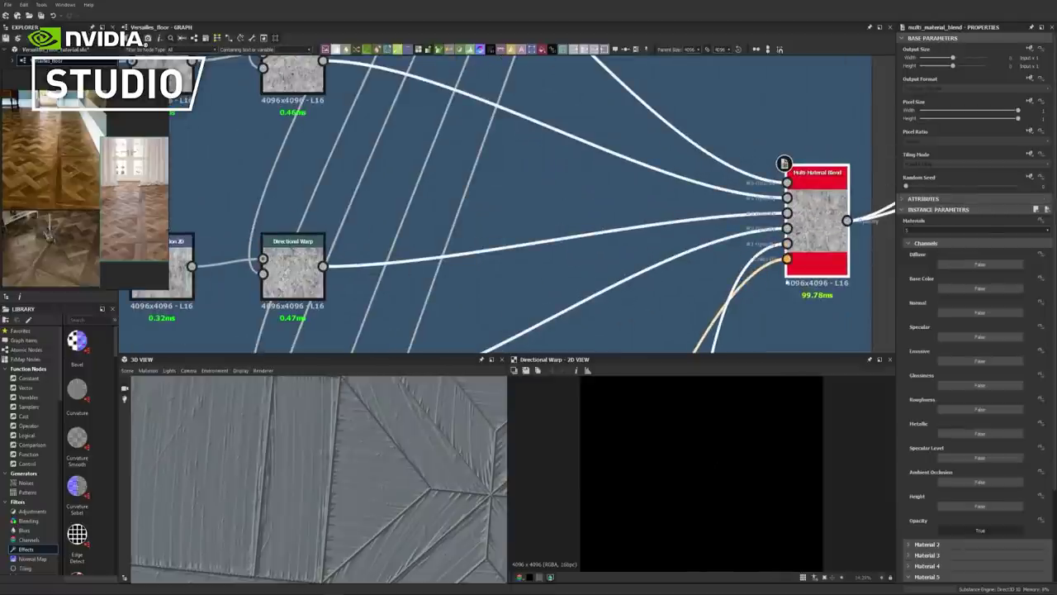
{"action": "scroll", "coordinate": [601, 393], "scroll_direction": "down", "scroll_amount": 3}
{"action": "scroll", "coordinate": [557, 165], "scroll_direction": "down", "scroll_amount": 5}
{"action": "left_click_drag", "start_coordinate": [557, 165], "coordinate": [554, 291]}
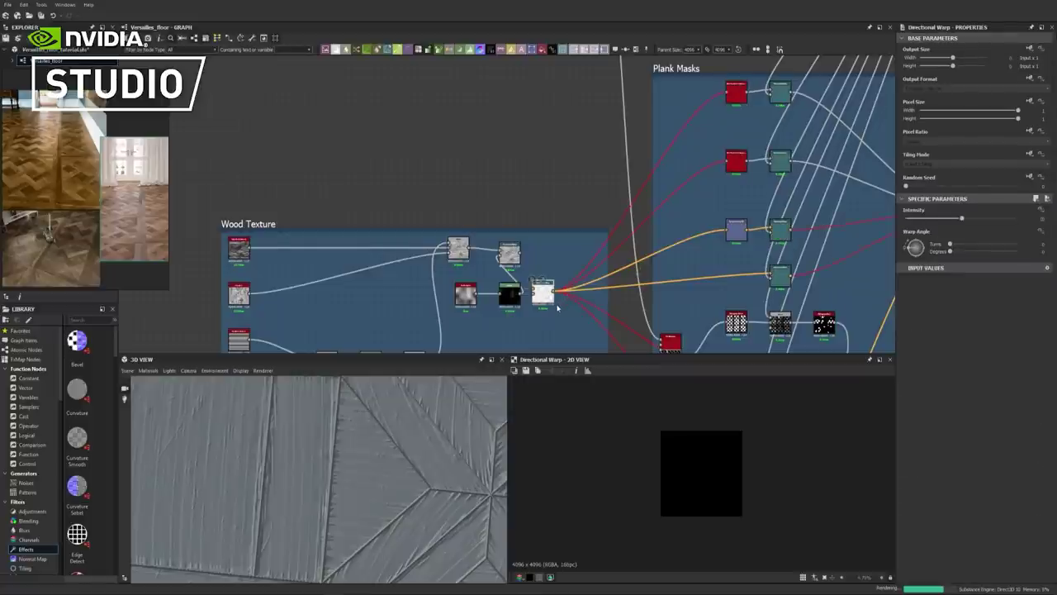
{"action": "left_click_drag", "start_coordinate": [537, 287], "coordinate": [554, 259]}
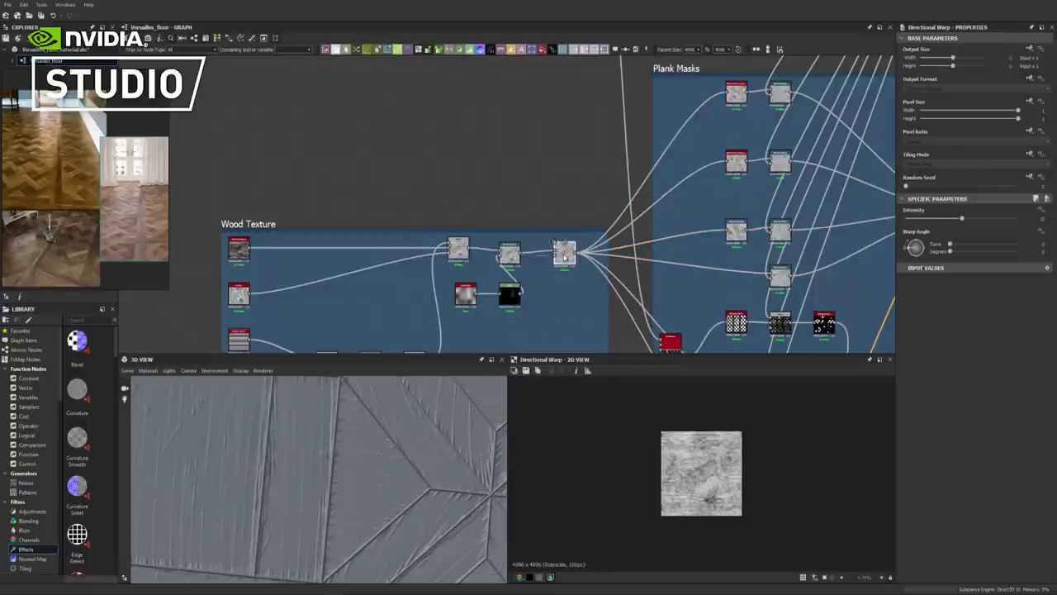
{"action": "left_click_drag", "start_coordinate": [512, 254], "coordinate": [519, 256]}
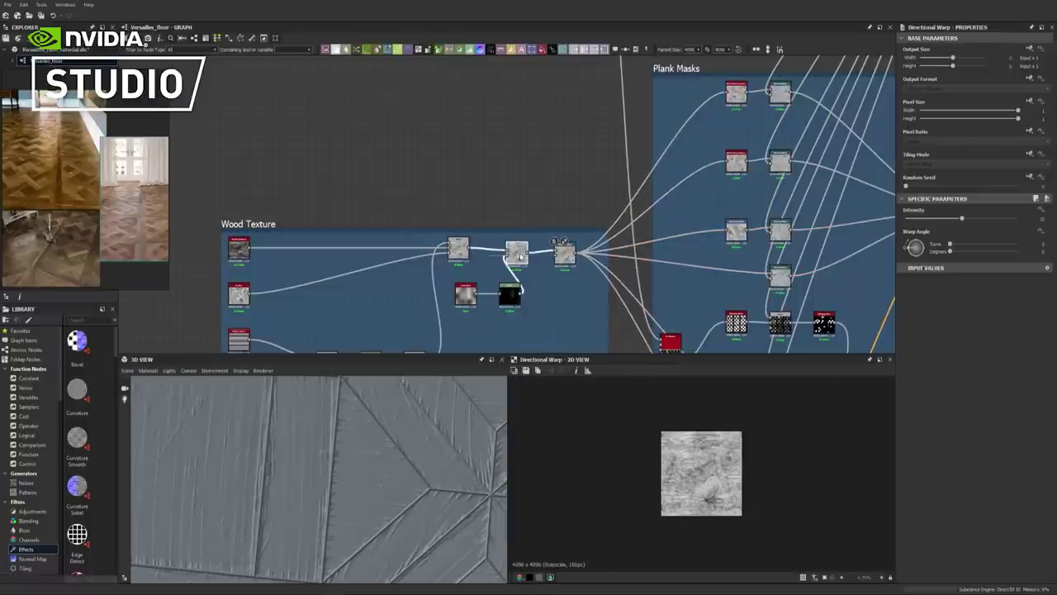
Preview the existing Directional Warp's wood grain and connect the Directional Noise 1 output to the new Directional Warp's intensity input
{"action": "middle_click_drag", "start_coordinate": [521, 256], "coordinate": [545, 232]}
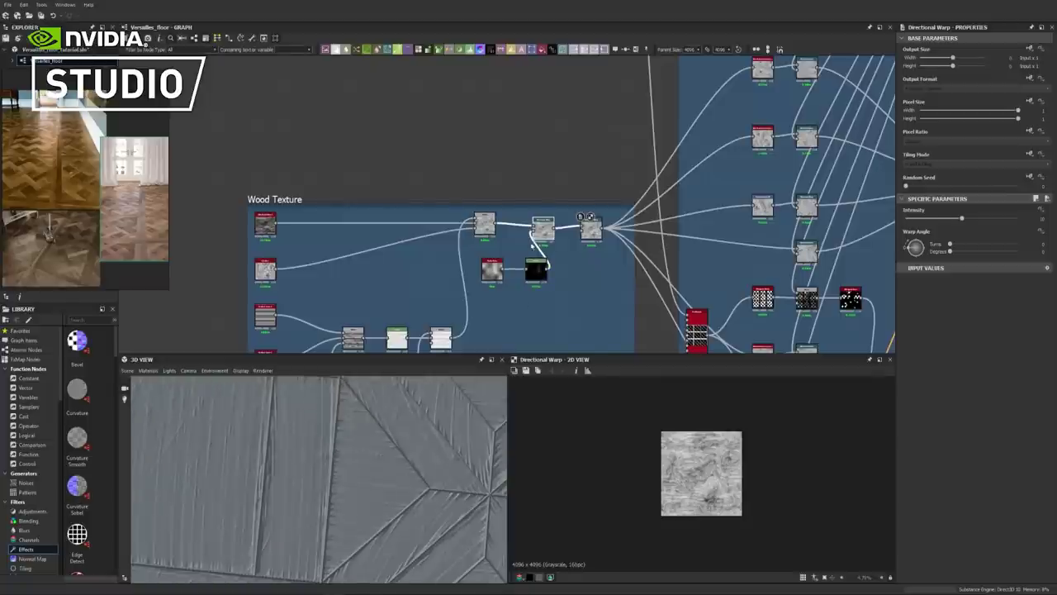
{"action": "double_click", "coordinate": [545, 234]}
{"action": "scroll", "coordinate": [694, 476], "scroll_direction": "up", "scroll_amount": 7}
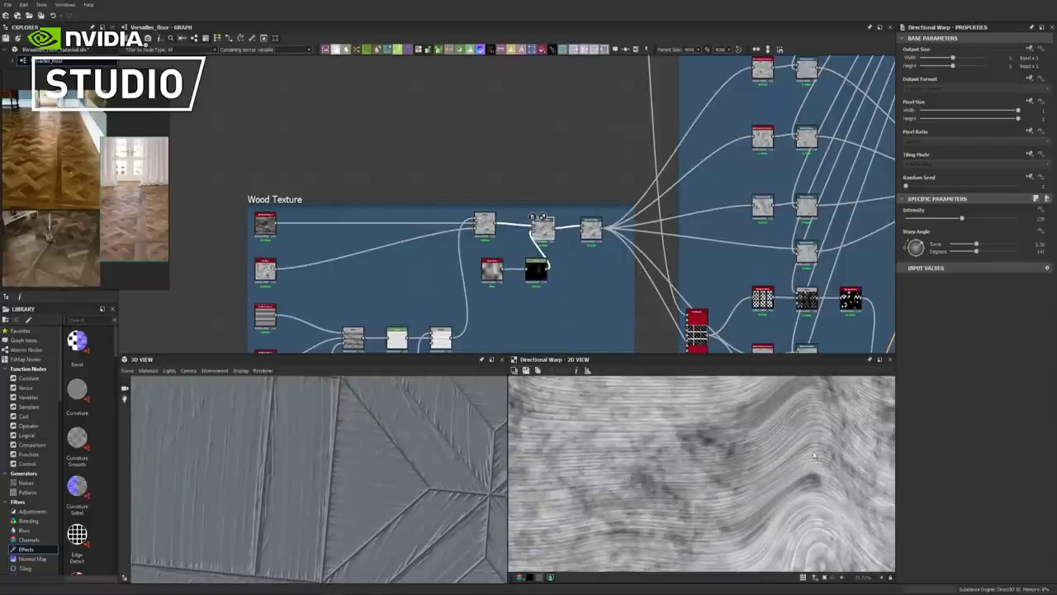
{"action": "key", "text": "f"}
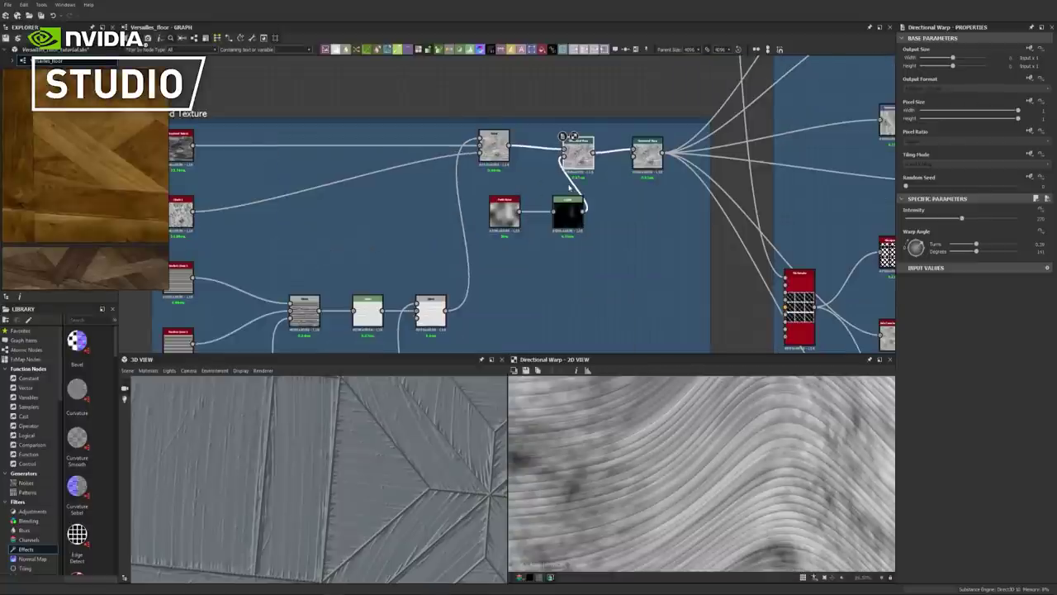
{"action": "scroll", "coordinate": [569, 209], "scroll_direction": "down", "scroll_amount": 2}
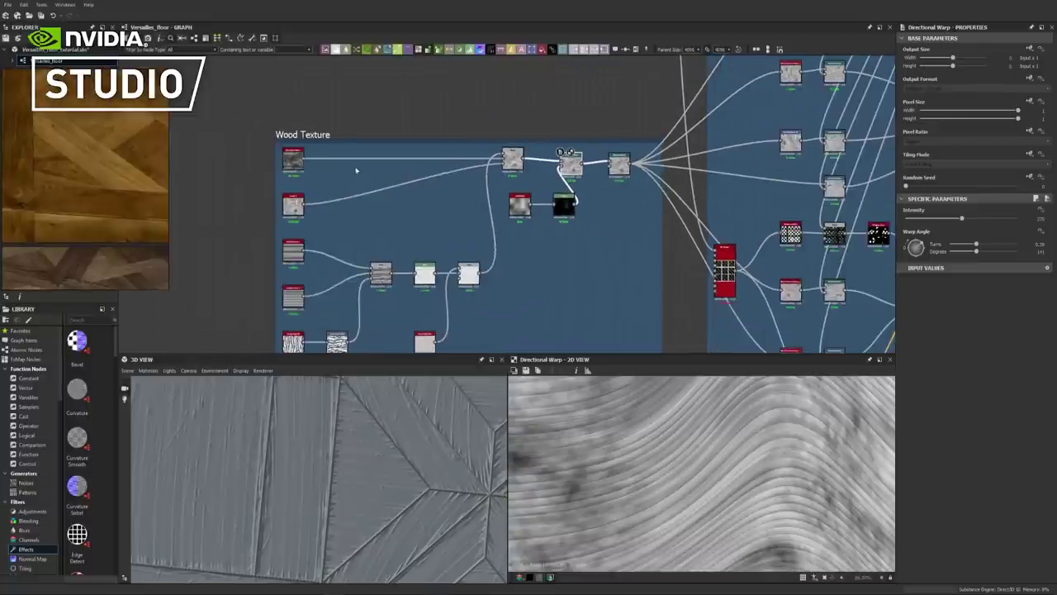
{"action": "left_click", "coordinate": [291, 166]}
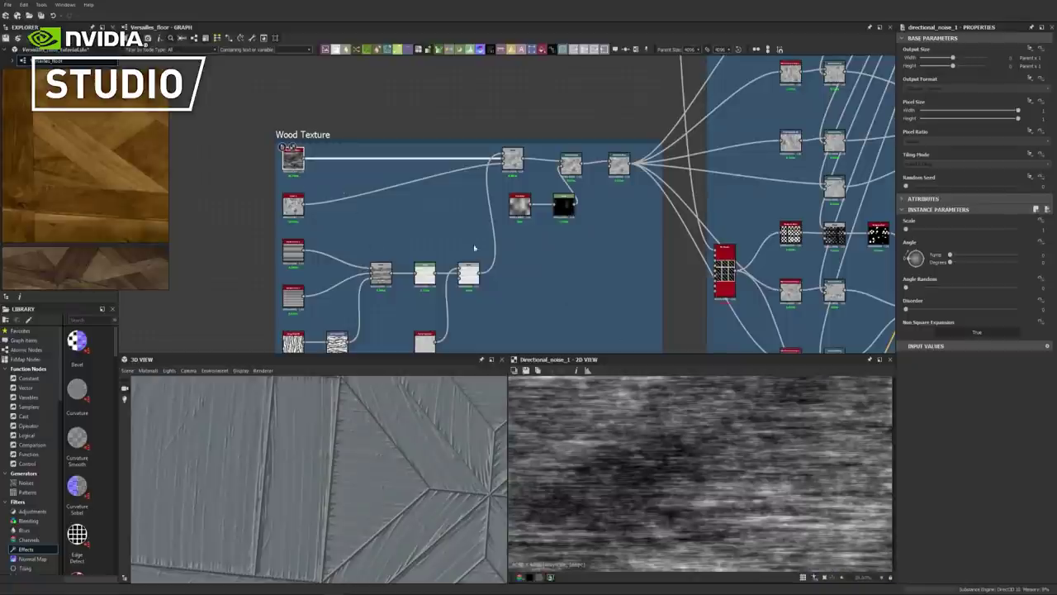
{"action": "scroll", "coordinate": [424, 160], "scroll_direction": "up", "scroll_amount": 3}
{"action": "scroll", "coordinate": [496, 169], "scroll_direction": "down", "scroll_amount": 2}
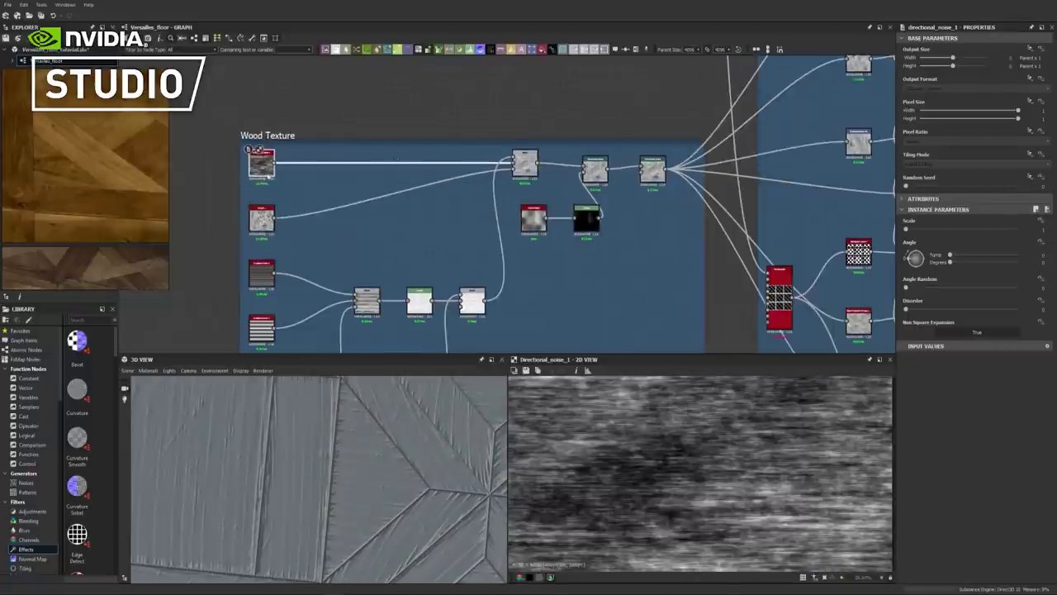
{"action": "left_click", "coordinate": [649, 173]}
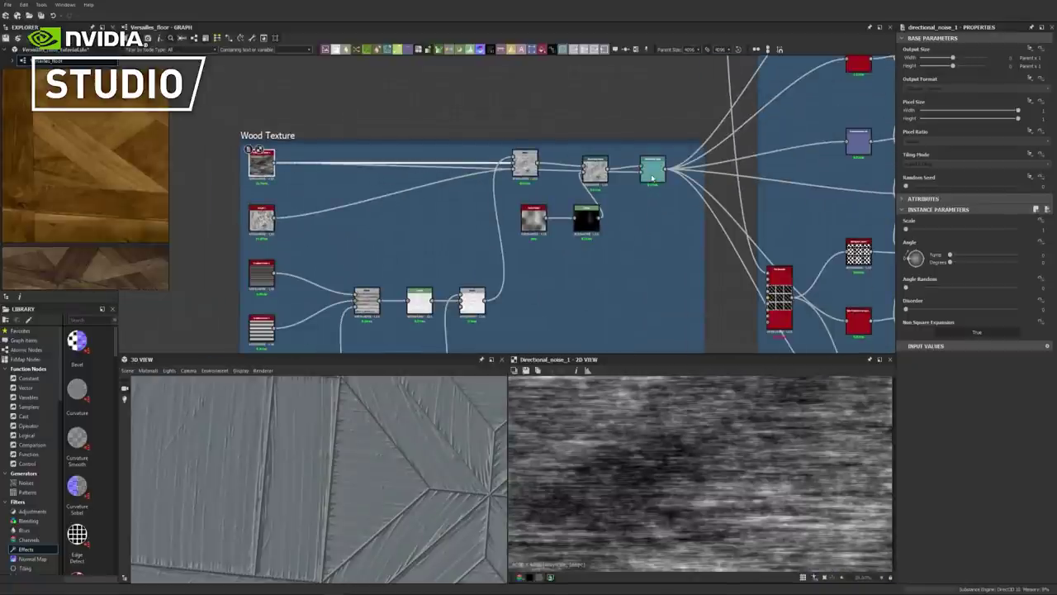
Set the new Directional Warp's intensity to 4.5
{"action": "scroll", "coordinate": [681, 450], "scroll_direction": "up", "scroll_amount": 3}
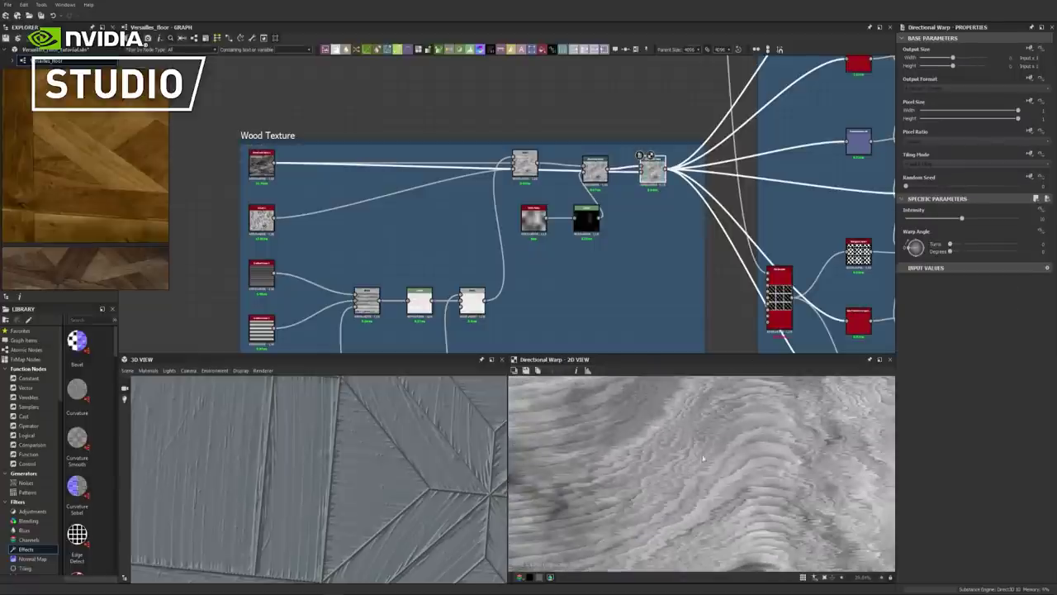
{"action": "left_click", "coordinate": [1042, 219]}
{"action": "left_click", "coordinate": [1042, 219]}
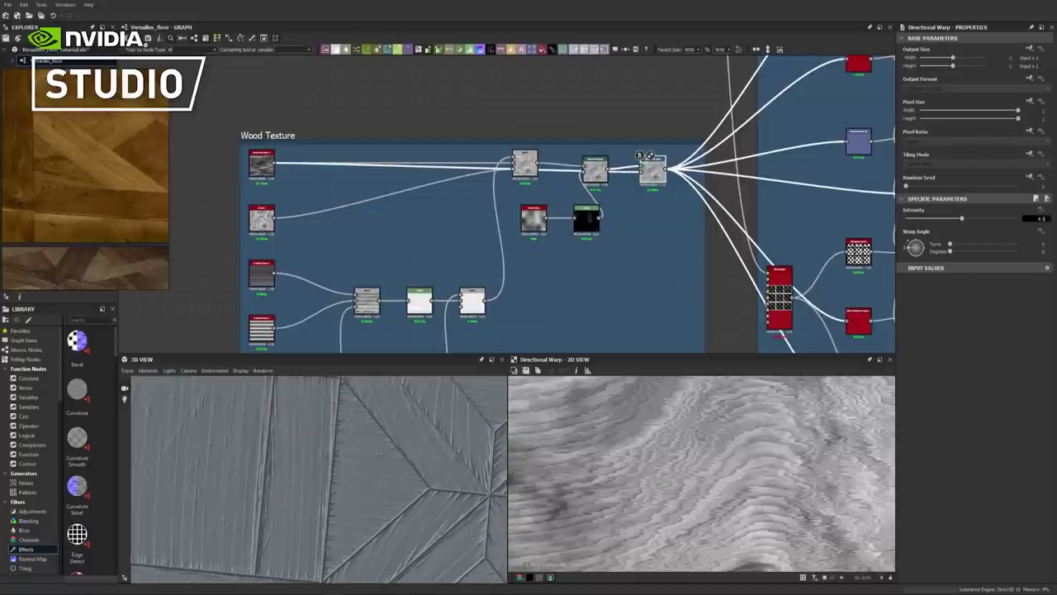
{"action": "key", "text": "Return"}
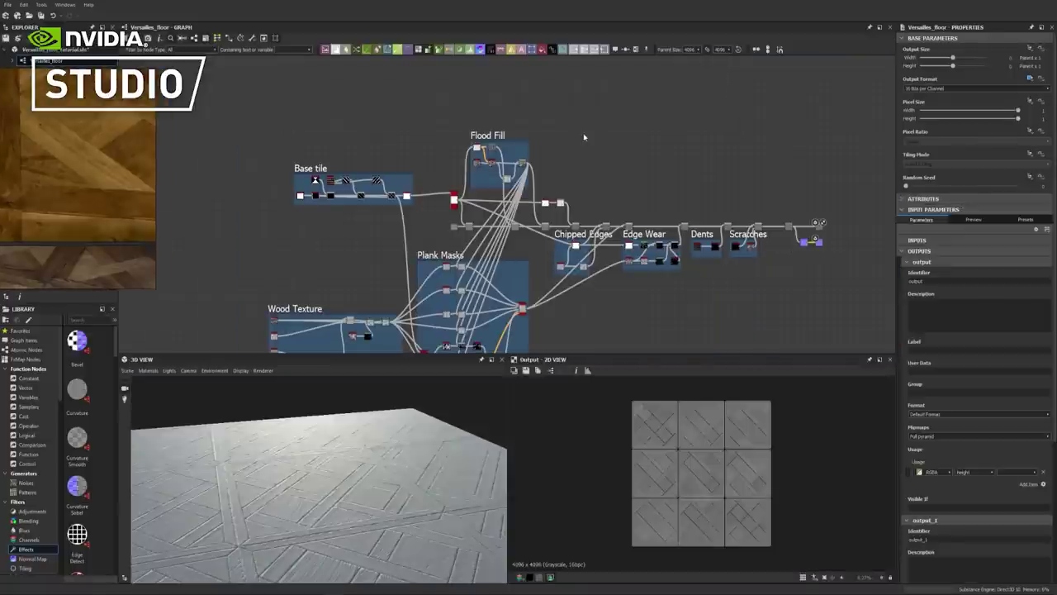
Add a Histogram Range node beside the Flood Fill frame and feed it from that frame's final node
{"action": "key", "text": "space"}
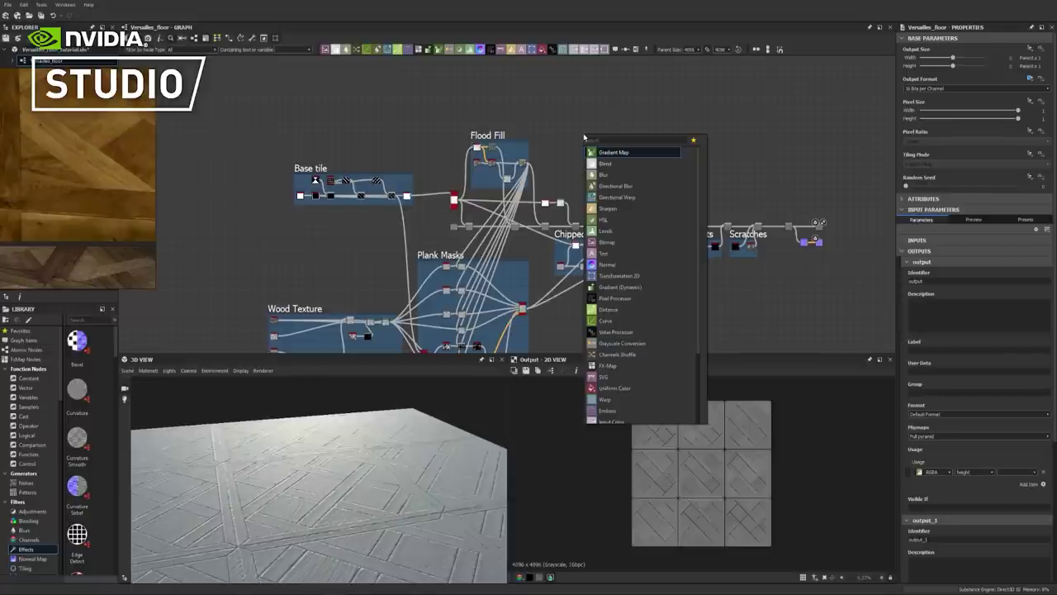
{"action": "type", "text": "hi"}
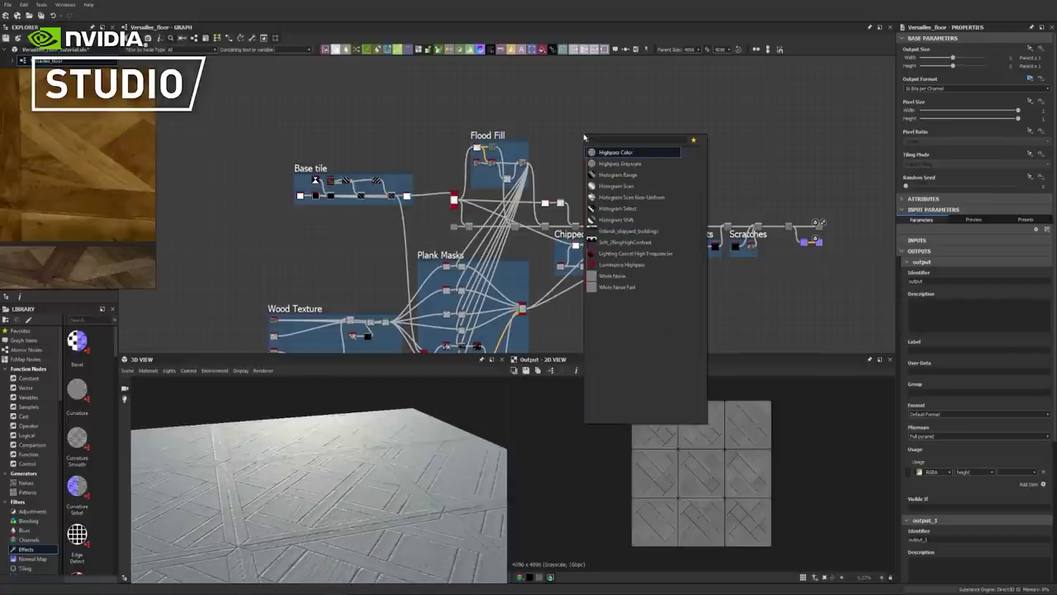
{"action": "left_click", "coordinate": [623, 176]}
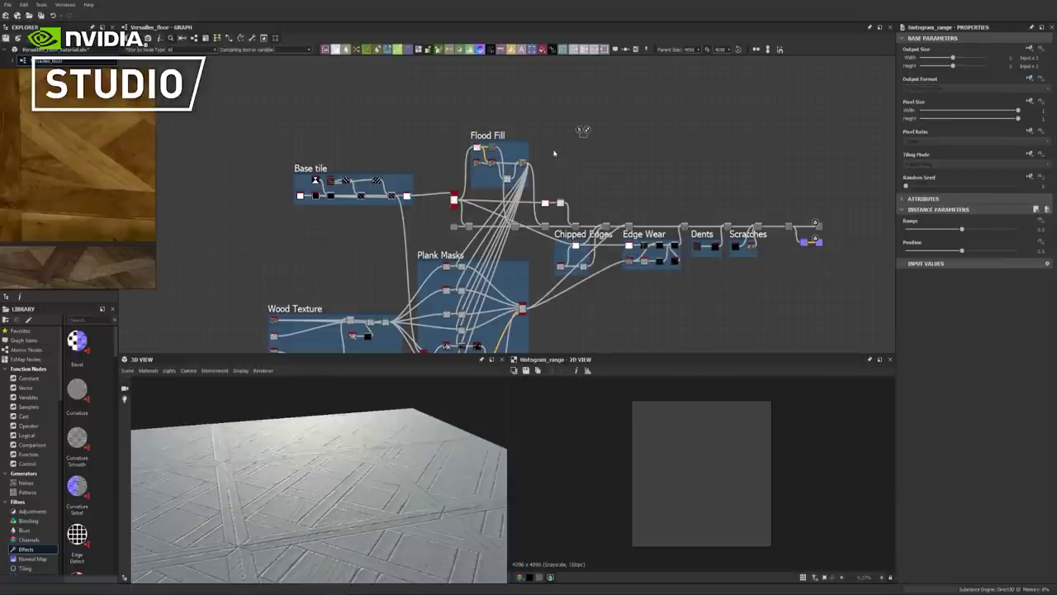
{"action": "scroll", "coordinate": [536, 158], "scroll_direction": "up", "scroll_amount": 6}
{"action": "scroll", "coordinate": [537, 179], "scroll_direction": "down", "scroll_amount": 3}
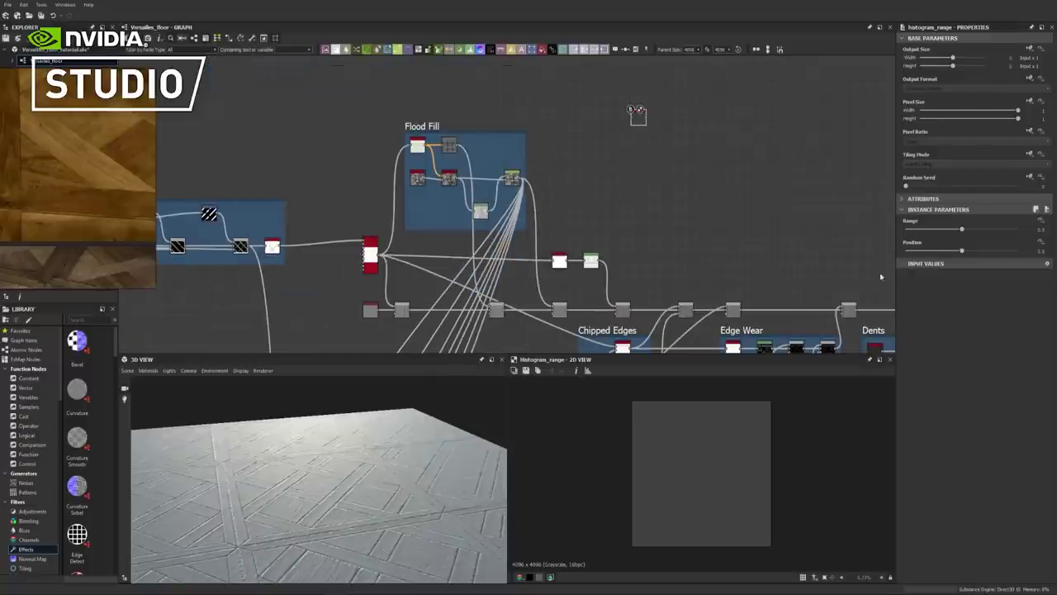
{"action": "scroll", "coordinate": [497, 165], "scroll_direction": "up", "scroll_amount": 3}
{"action": "left_click_drag", "start_coordinate": [400, 258], "coordinate": [549, 185]}
{"action": "scroll", "coordinate": [586, 223], "scroll_direction": "down", "scroll_amount": 2}
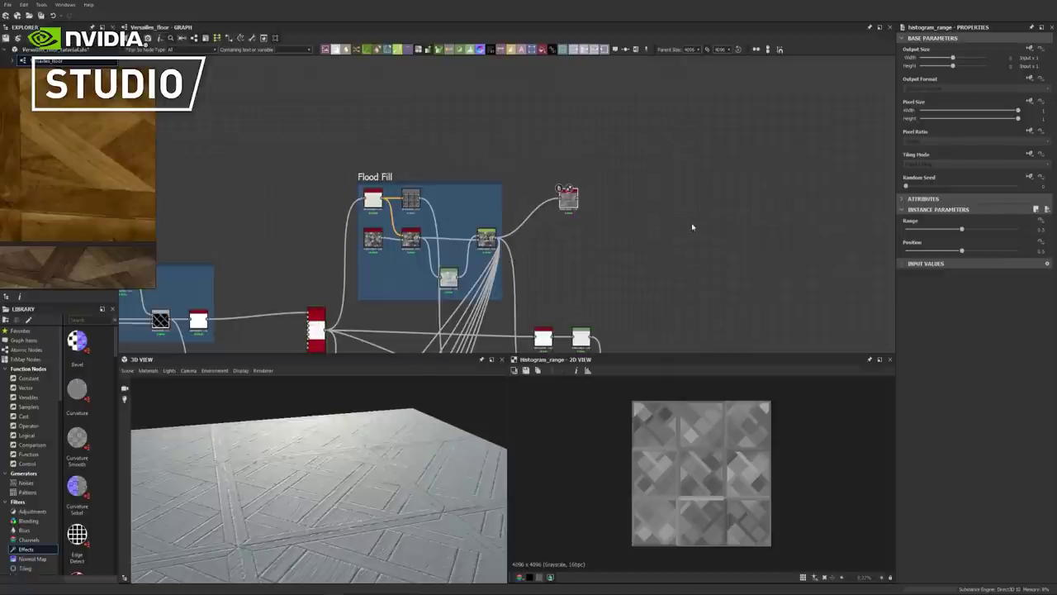
Set the Histogram Range's range to 0.1 and its position to 0.46
{"action": "left_click_drag", "start_coordinate": [962, 251], "coordinate": [1026, 234]}
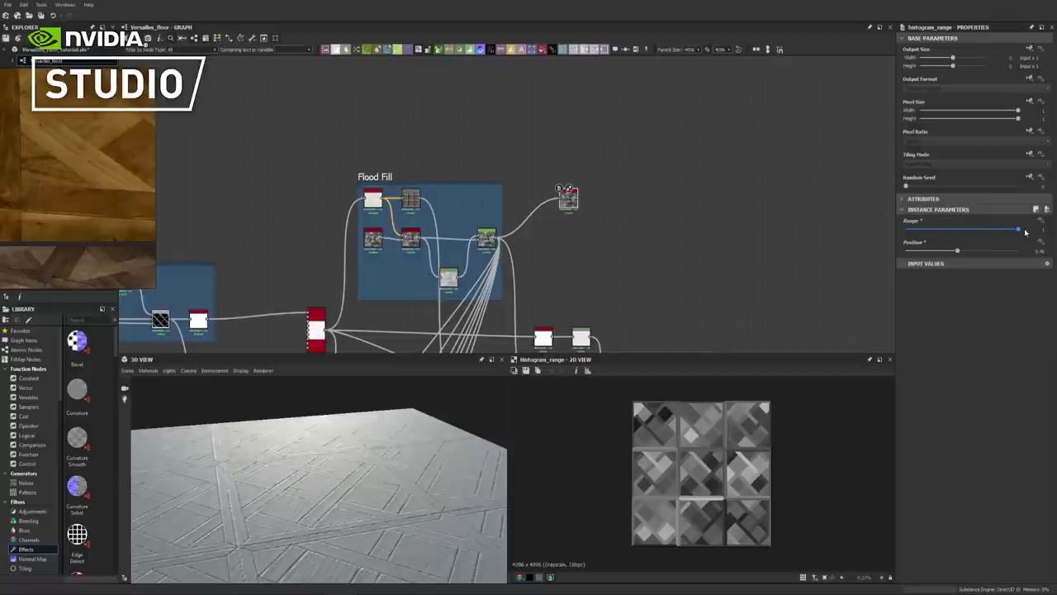
{"action": "left_click_drag", "start_coordinate": [1018, 229], "coordinate": [905, 231]}
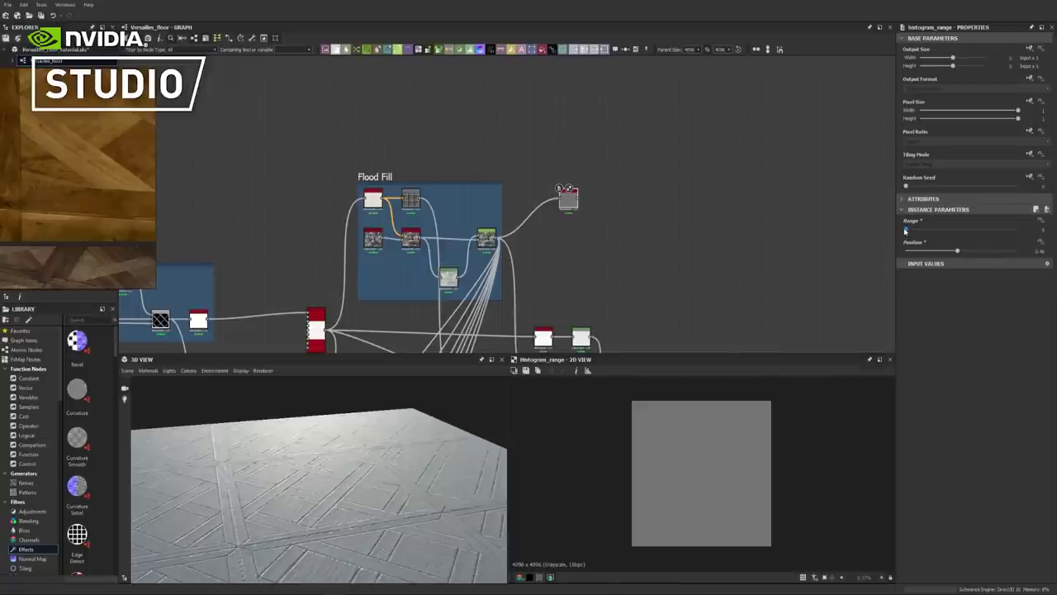
{"action": "mouse_move", "coordinate": [906, 230]}
{"action": "left_mouse_down"}
{"action": "mouse_move", "coordinate": [948, 231]}
{"action": "mouse_move", "coordinate": [917, 232]}
{"action": "left_mouse_up"}
Add a Grunge Map 007 node and place it above the Histogram Range node
{"action": "key", "text": "space"}
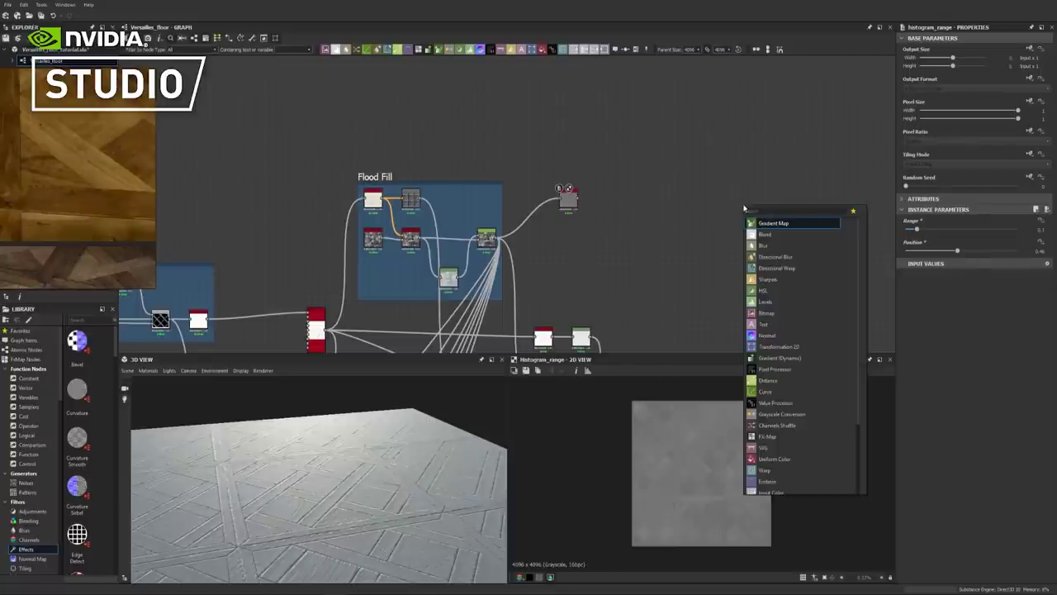
{"action": "type", "text": "gru"}
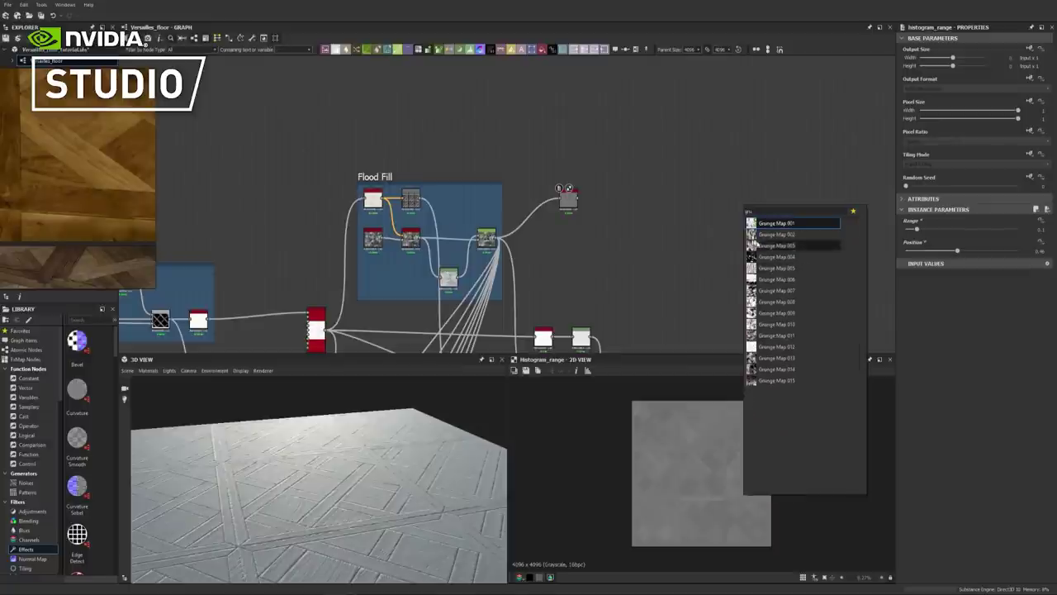
{"action": "left_click", "coordinate": [785, 291]}
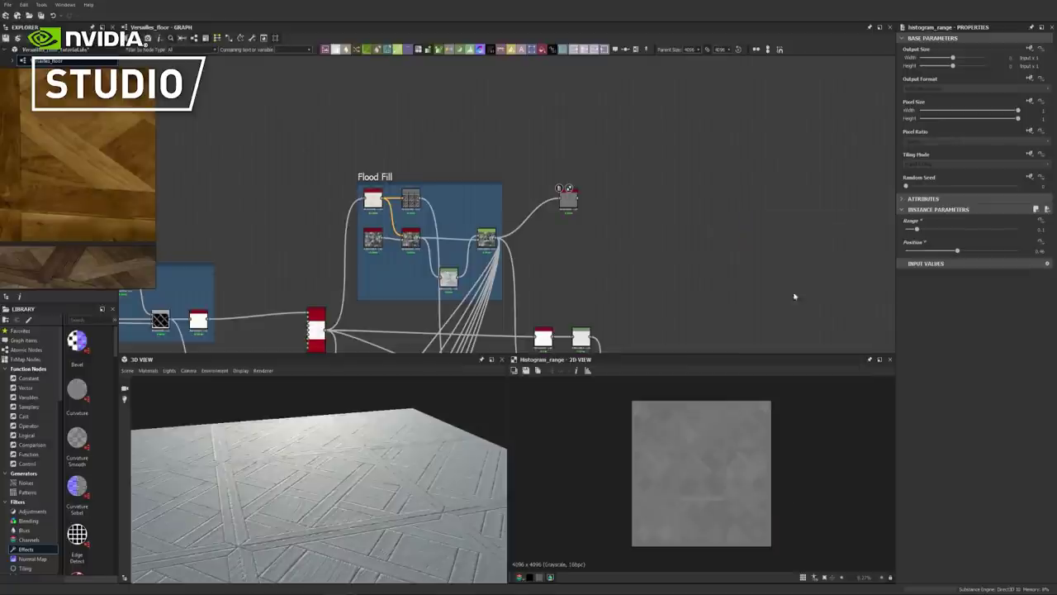
{"action": "left_click_drag", "start_coordinate": [730, 208], "coordinate": [564, 127]}
Add a Grunge Map 008 node between Grunge Map 007 and Histogram Range, and align the nodes in a column
{"action": "key", "text": "space"}
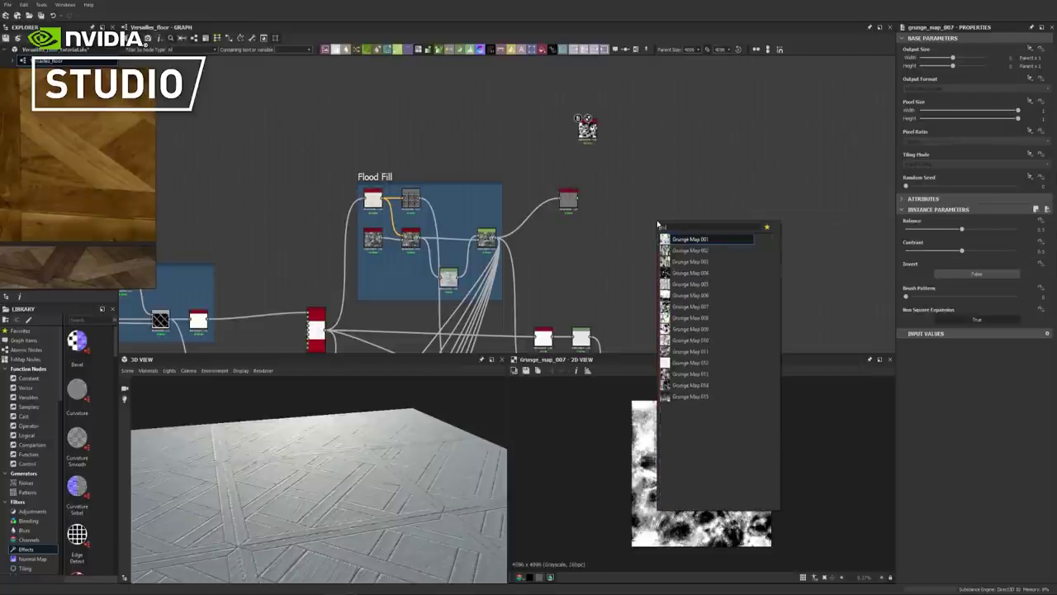
{"action": "left_click", "coordinate": [690, 317]}
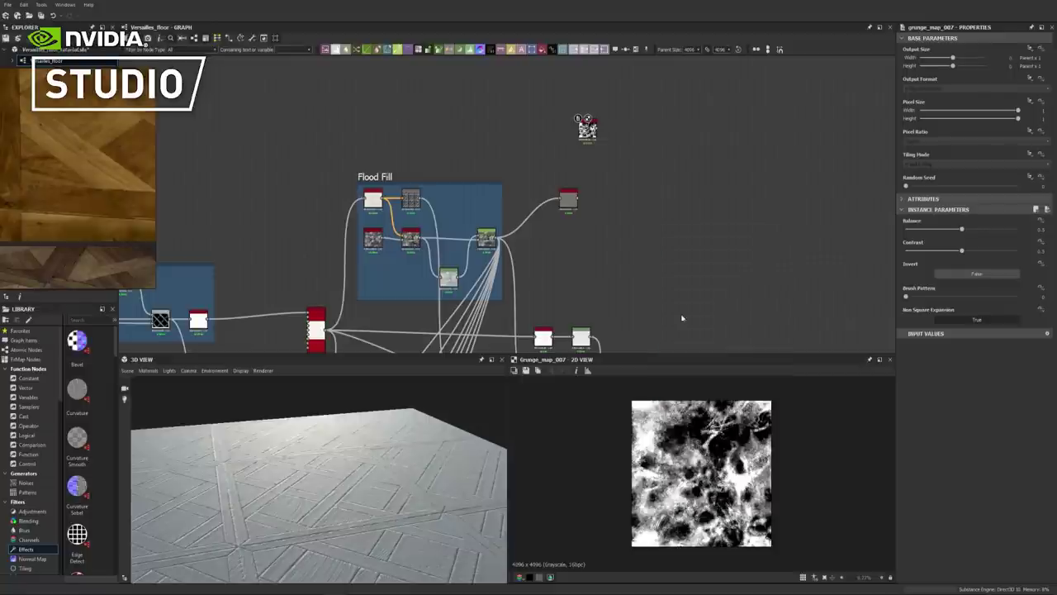
{"action": "left_click_drag", "start_coordinate": [650, 204], "coordinate": [574, 151]}
{"action": "key", "text": "s"}
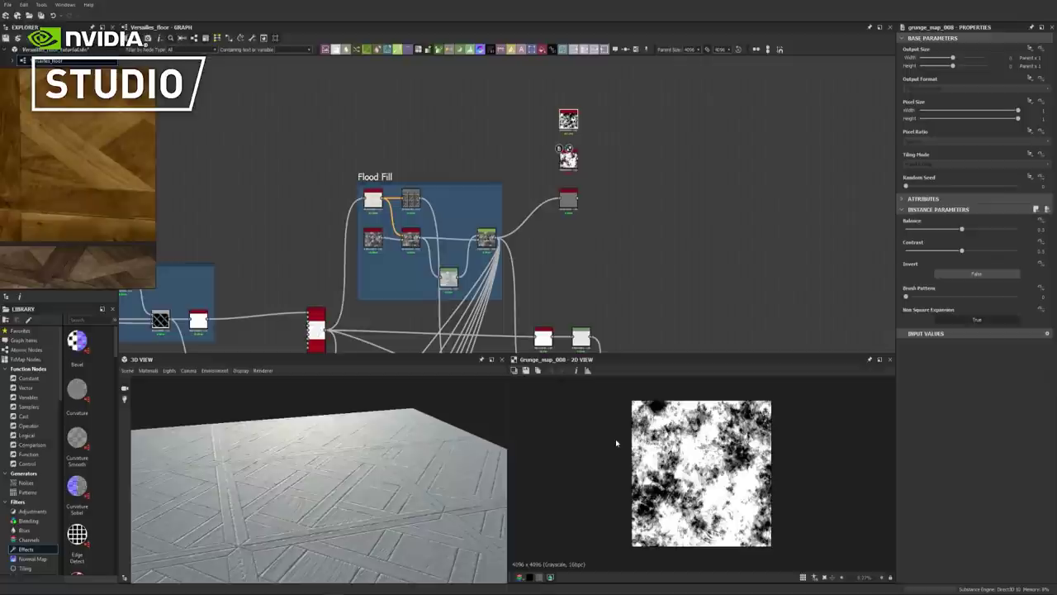
Add an Output node and route the Histogram Range into it through a new Blend node
{"action": "left_click_drag", "start_coordinate": [410, 514], "coordinate": [329, 447]}
{"action": "key", "text": "space"}
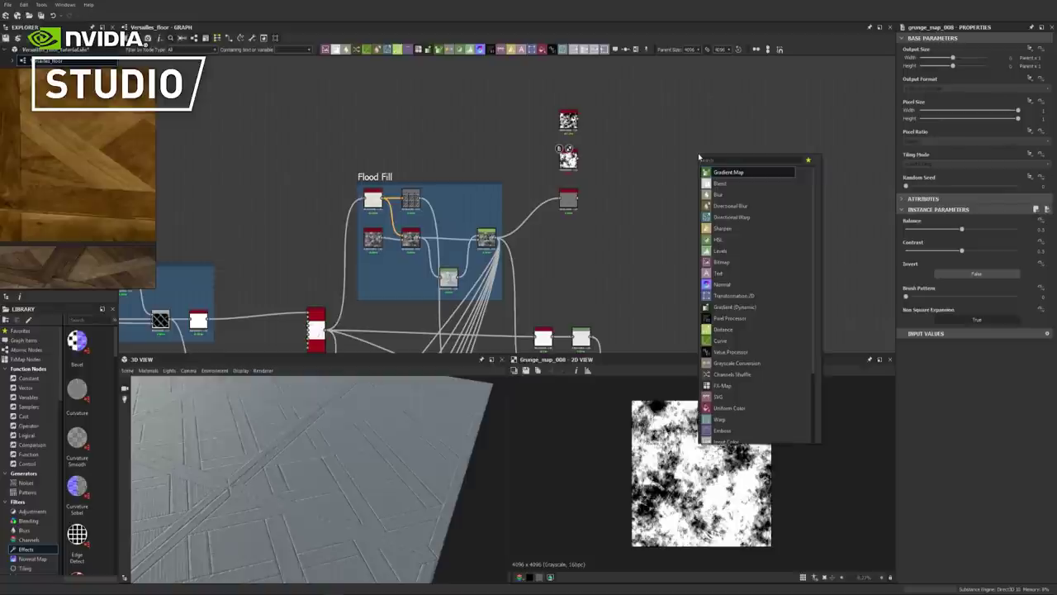
{"action": "type", "text": "outpu"}
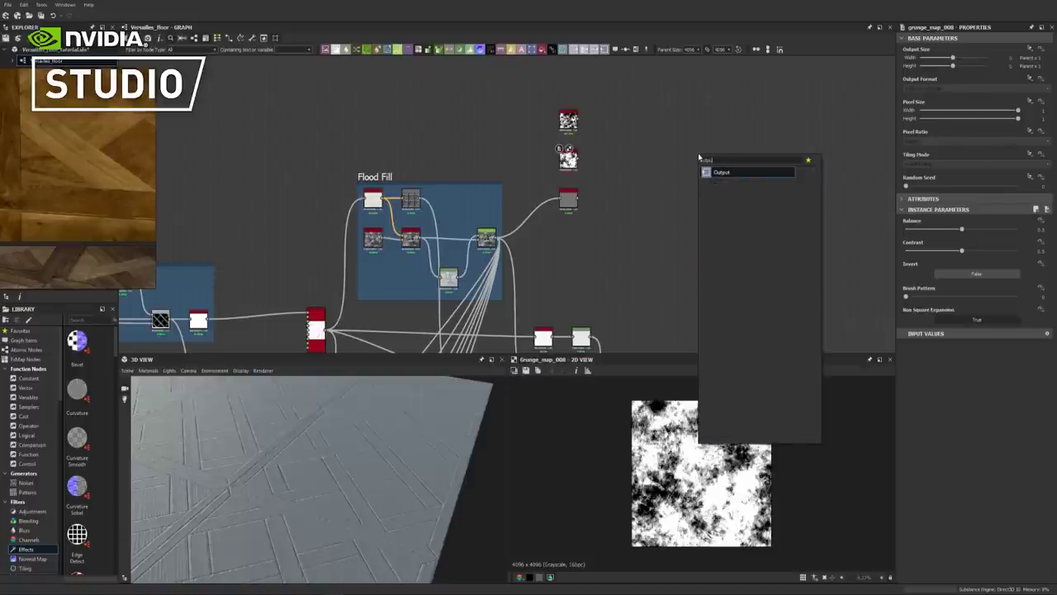
{"action": "left_click", "coordinate": [719, 173]}
{"action": "key", "text": "space"}
{"action": "type", "text": "blend"}
{"action": "key", "text": "Return"}
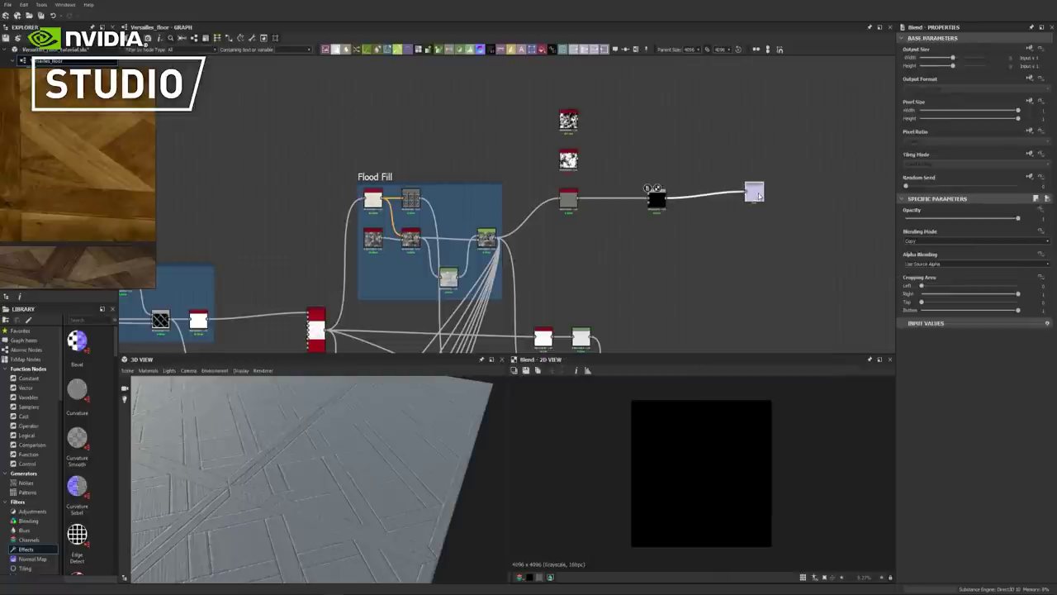
Set the new Output node's usage to roughness and show the graph's outputs in the 3D view
{"action": "double_click", "coordinate": [754, 193]}
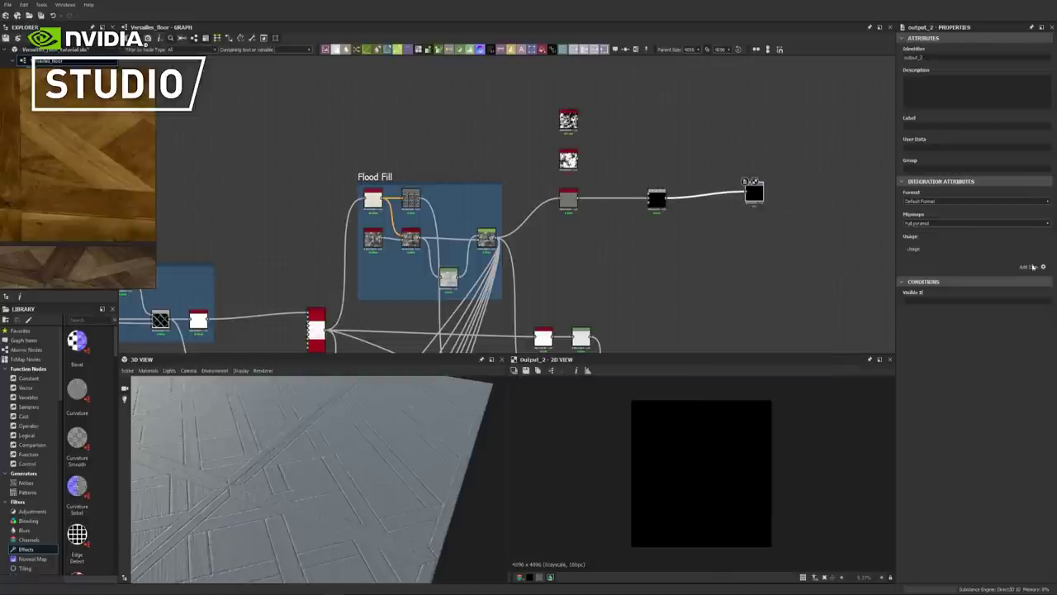
{"action": "left_click", "coordinate": [1044, 267]}
{"action": "left_click", "coordinate": [990, 260]}
{"action": "left_click", "coordinate": [978, 305]}
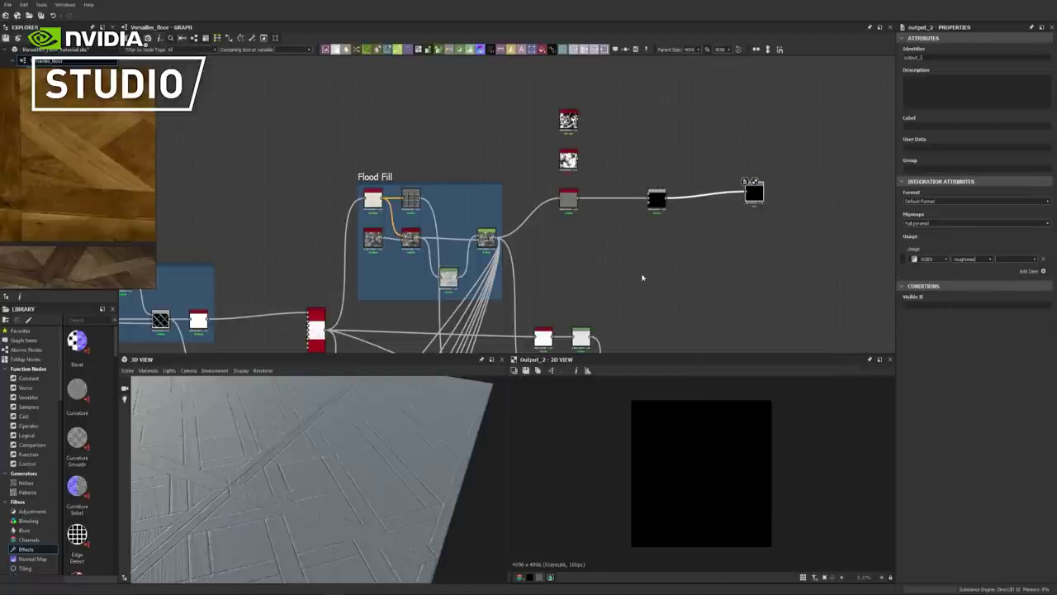
{"action": "left_click", "coordinate": [990, 259]}
{"action": "left_click", "coordinate": [979, 306]}
{"action": "right_click", "coordinate": [706, 239]}
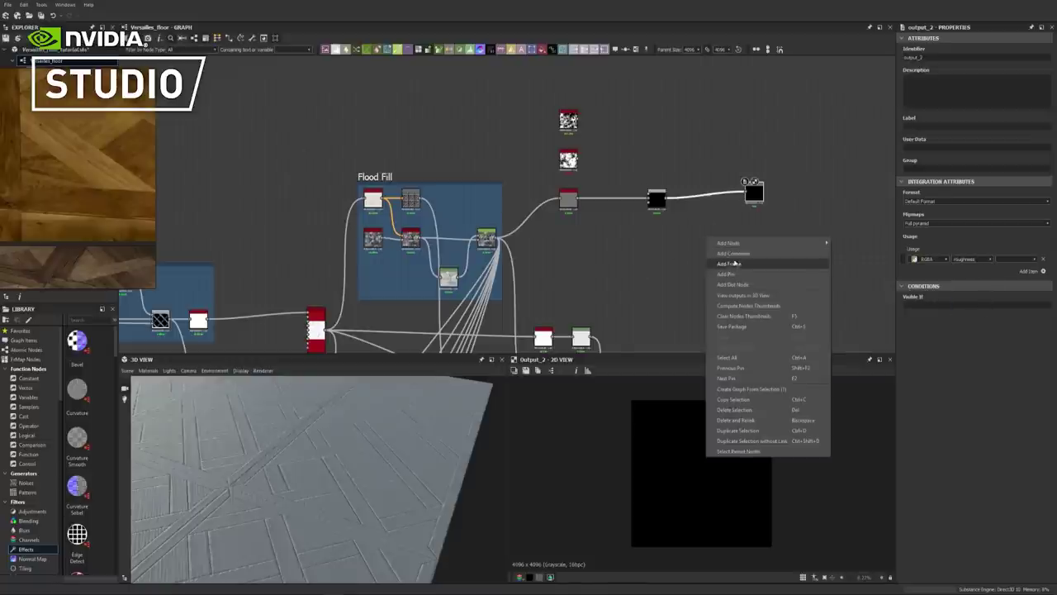
{"action": "left_click", "coordinate": [741, 295]}
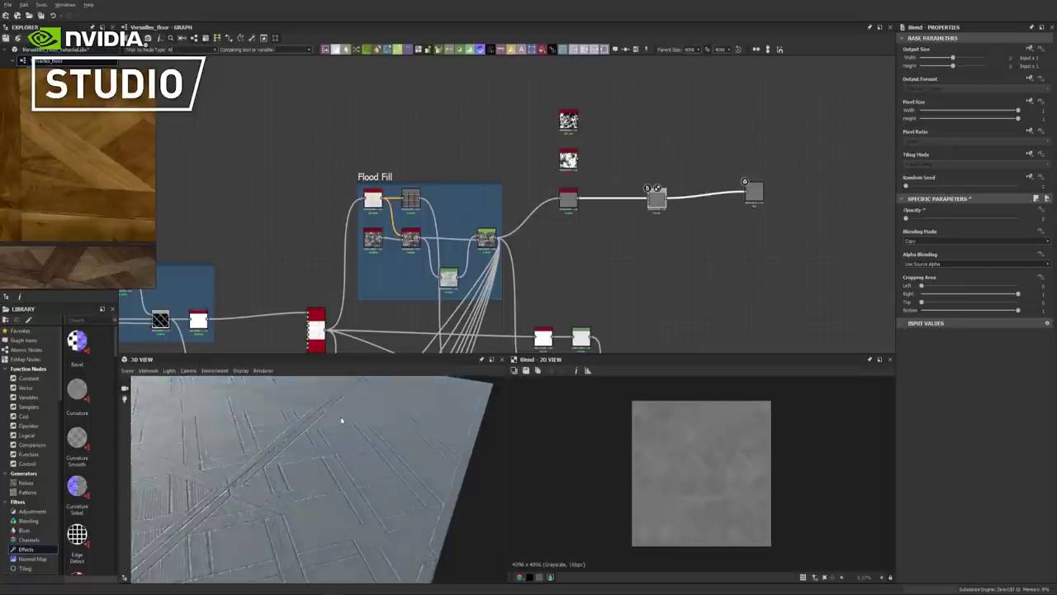
Try stronger roughness variation by setting the Histogram Range's range to 0.8 and its position to 0.5
{"action": "left_click_drag", "start_coordinate": [342, 421], "coordinate": [389, 462]}
{"action": "left_click", "coordinate": [569, 198]}
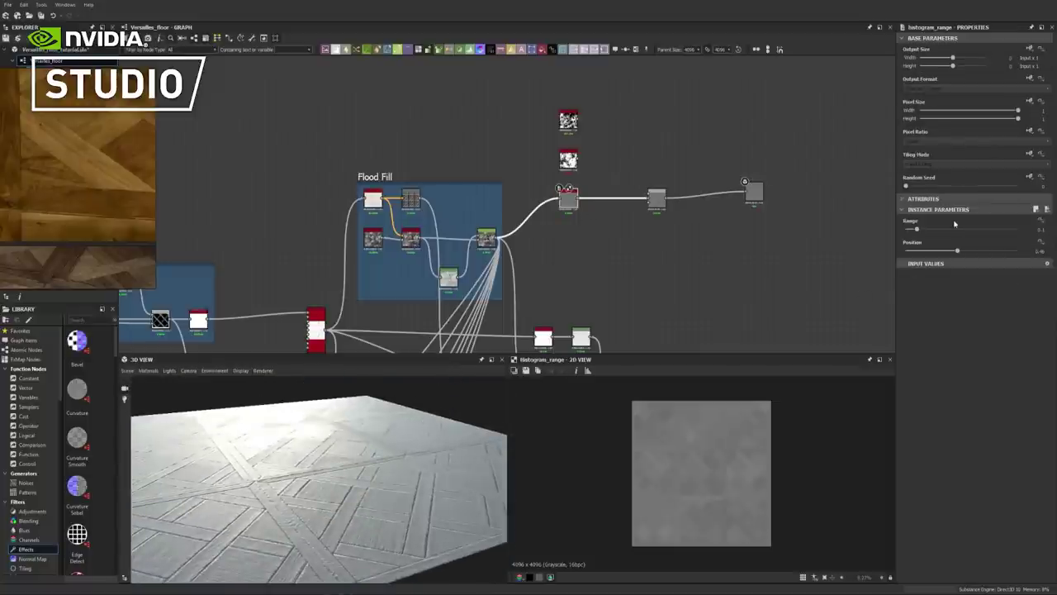
{"action": "left_click_drag", "start_coordinate": [351, 415], "coordinate": [326, 454]}
{"action": "left_click_drag", "start_coordinate": [917, 229], "coordinate": [1011, 230]}
{"action": "mouse_move", "coordinate": [274, 471]}
{"action": "left_mouse_down"}
{"action": "mouse_move", "coordinate": [338, 462]}
{"action": "mouse_move", "coordinate": [294, 473]}
{"action": "left_mouse_up"}
{"action": "left_click_drag", "start_coordinate": [959, 251], "coordinate": [1007, 252]}
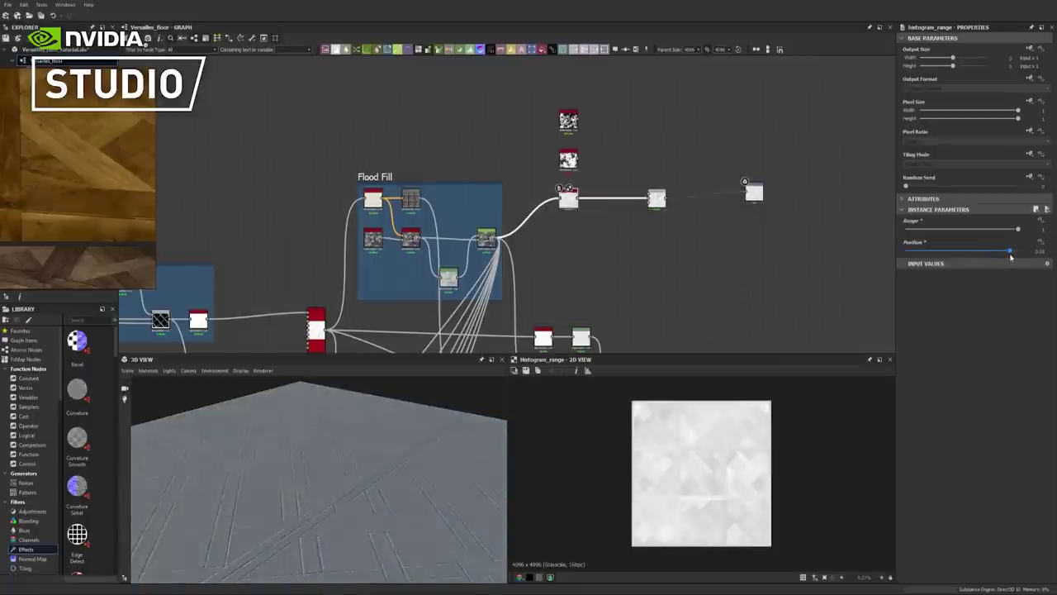
{"action": "left_click_drag", "start_coordinate": [1010, 257], "coordinate": [962, 254]}
{"action": "left_click_drag", "start_coordinate": [1025, 229], "coordinate": [997, 229]}
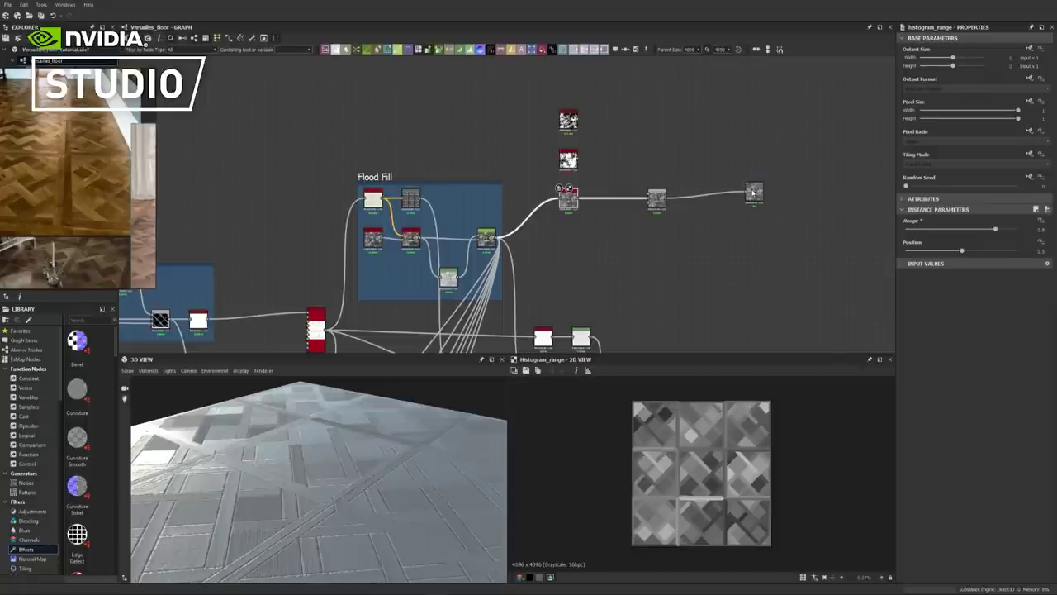
Line up the Output node with the Blend, and set the Histogram Range's range to 0.1 and position to 0.4
{"action": "left_click_drag", "start_coordinate": [754, 192], "coordinate": [750, 198]}
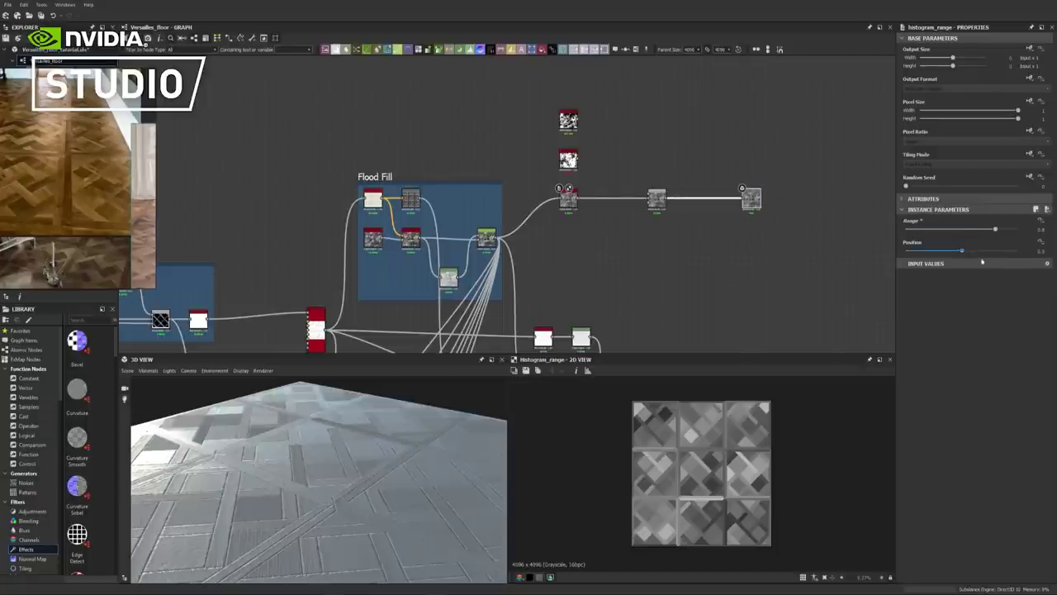
{"action": "left_click_drag", "start_coordinate": [994, 232], "coordinate": [933, 232]}
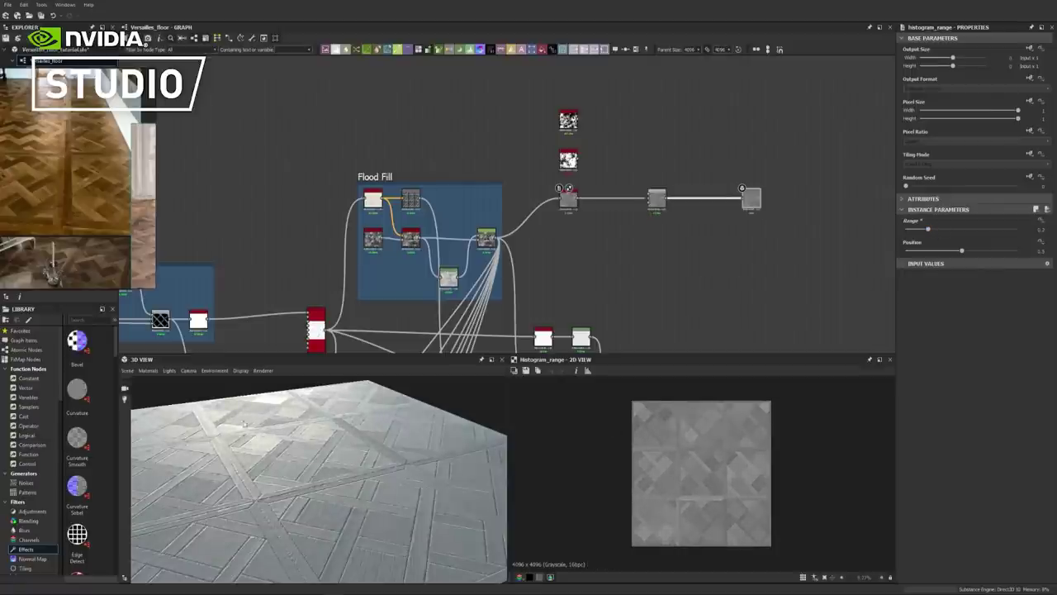
{"action": "left_click_drag", "start_coordinate": [265, 427], "coordinate": [346, 435]}
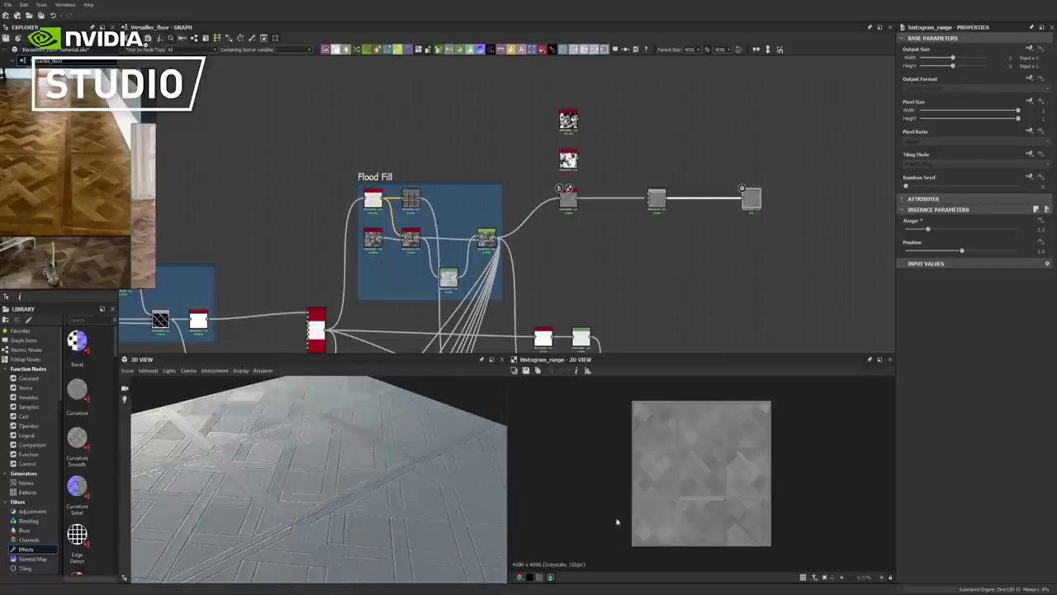
{"action": "mouse_move", "coordinate": [342, 432]}
{"action": "left_mouse_down"}
{"action": "mouse_move", "coordinate": [291, 424]}
{"action": "mouse_move", "coordinate": [336, 421]}
{"action": "left_mouse_up"}
{"action": "left_click_drag", "start_coordinate": [929, 229], "coordinate": [916, 231]}
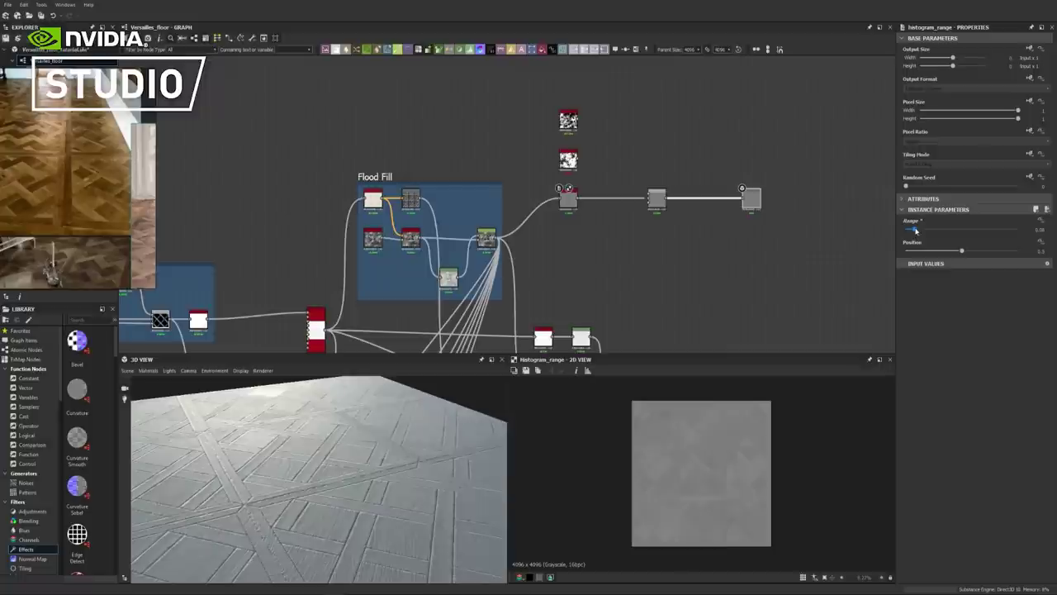
{"action": "left_click_drag", "start_coordinate": [334, 522], "coordinate": [350, 507]}
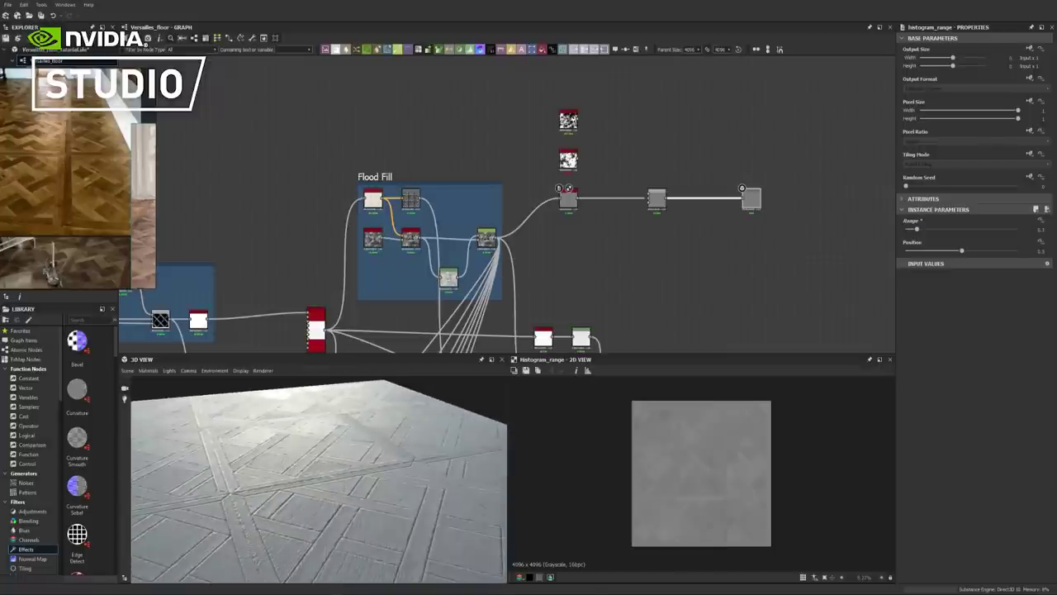
{"action": "left_click_drag", "start_coordinate": [962, 251], "coordinate": [950, 250]}
{"action": "left_click_drag", "start_coordinate": [327, 439], "coordinate": [343, 465]}
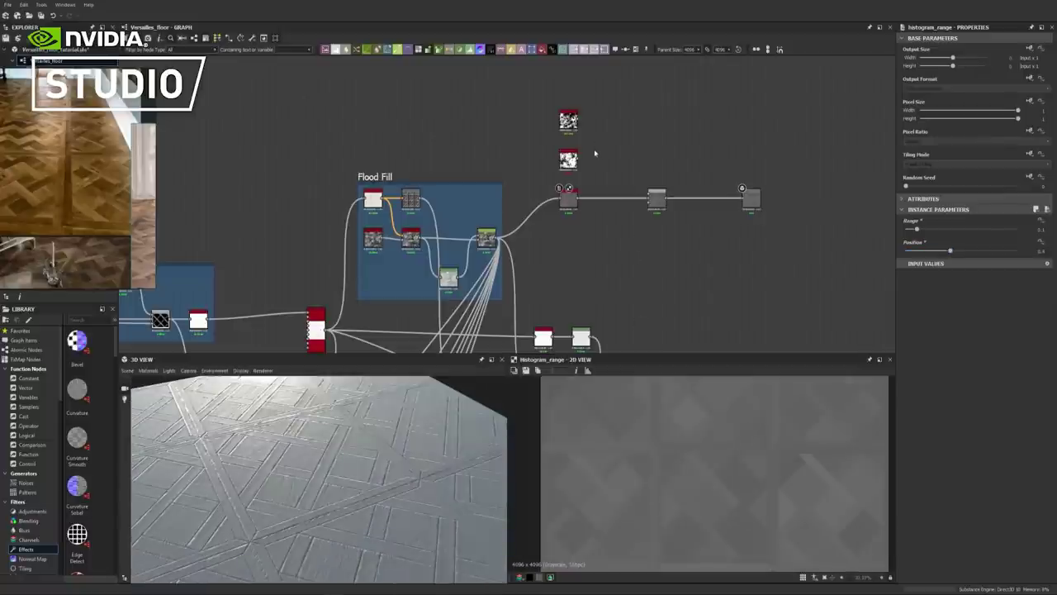
Connect Grunge Map 008 to the Blend's foreground and set the blending mode to Overlay
{"action": "left_click_drag", "start_coordinate": [579, 159], "coordinate": [649, 190]}
{"action": "double_click", "coordinate": [657, 198]}
{"action": "left_click", "coordinate": [974, 241]}
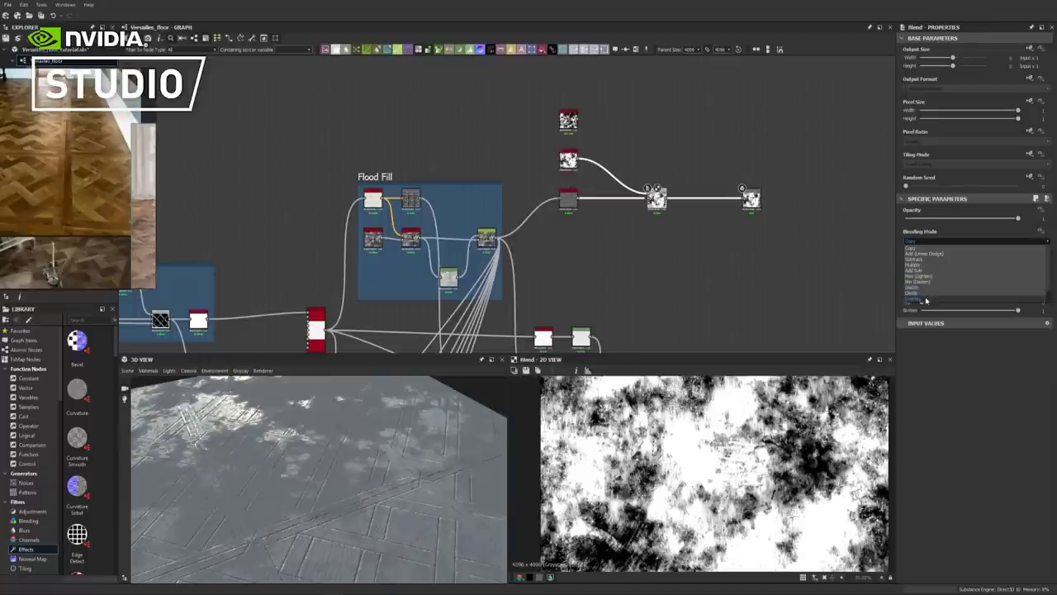
{"action": "left_click", "coordinate": [926, 300]}
Set the grunge Blend's opacity to 0.1 and move the Blend and Output nodes closer to the Histogram Range
{"action": "left_click_drag", "start_coordinate": [988, 221], "coordinate": [910, 223]}
{"action": "left_click_drag", "start_coordinate": [386, 450], "coordinate": [376, 431]}
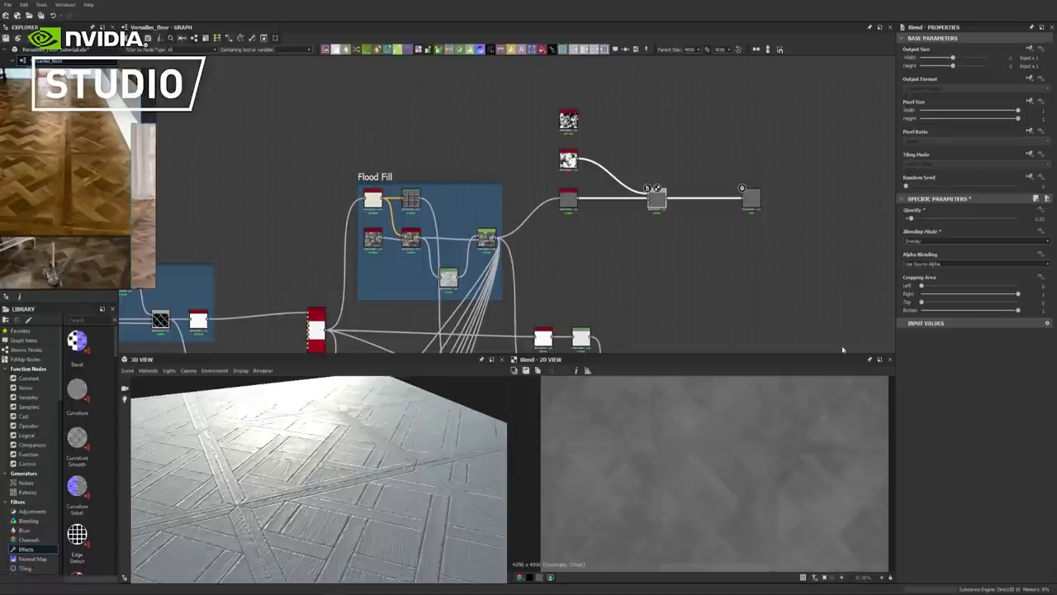
{"action": "scroll", "coordinate": [747, 453], "scroll_direction": "up", "scroll_amount": 2}
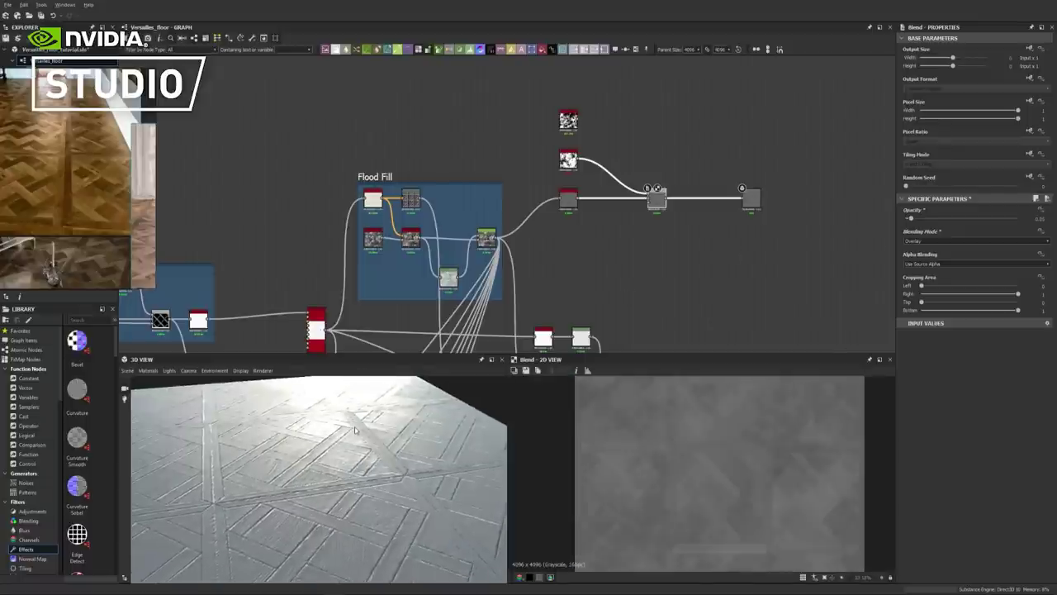
{"action": "mouse_move", "coordinate": [912, 222]}
{"action": "left_mouse_down"}
{"action": "mouse_move", "coordinate": [985, 221]}
{"action": "mouse_move", "coordinate": [915, 219]}
{"action": "left_mouse_up"}
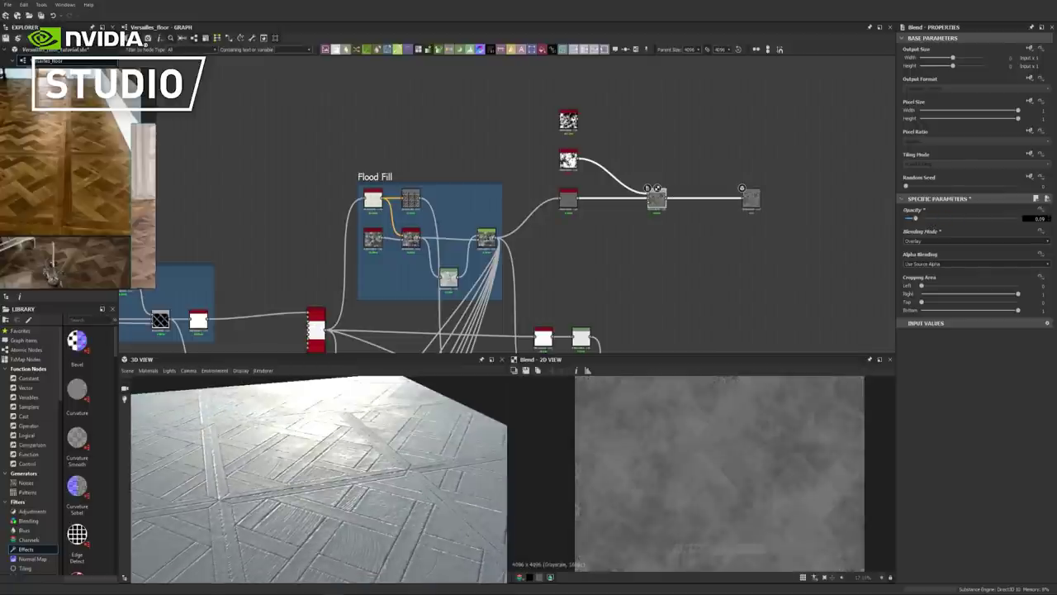
{"action": "key", "text": "Return"}
{"action": "left_click_drag", "start_coordinate": [371, 484], "coordinate": [390, 441]}
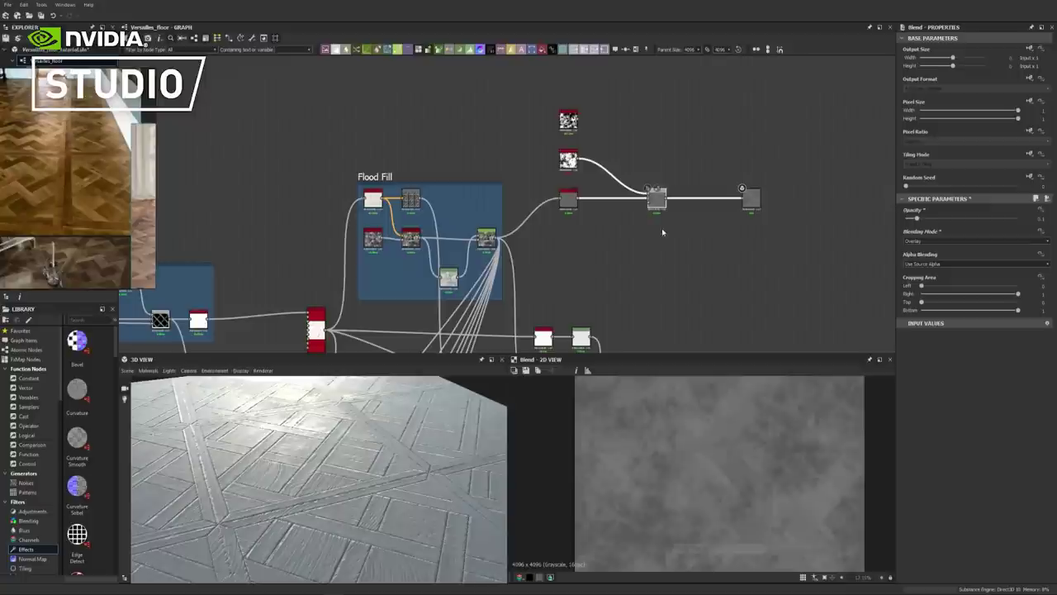
{"action": "left_click_drag", "start_coordinate": [764, 229], "coordinate": [618, 203]}
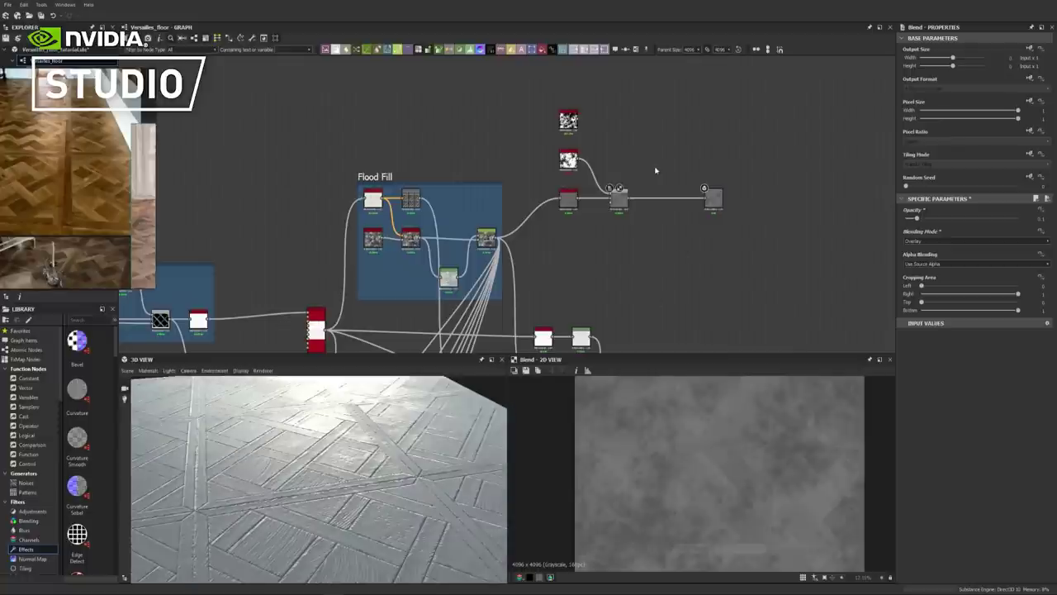
Inspect the floor's surface reflections and plank detail in 3D, and the blended roughness map up close
{"action": "mouse_move", "coordinate": [366, 425]}
{"action": "left_mouse_down"}
{"action": "mouse_move", "coordinate": [334, 430]}
{"action": "mouse_move", "coordinate": [387, 420]}
{"action": "mouse_move", "coordinate": [368, 423]}
{"action": "left_mouse_up"}
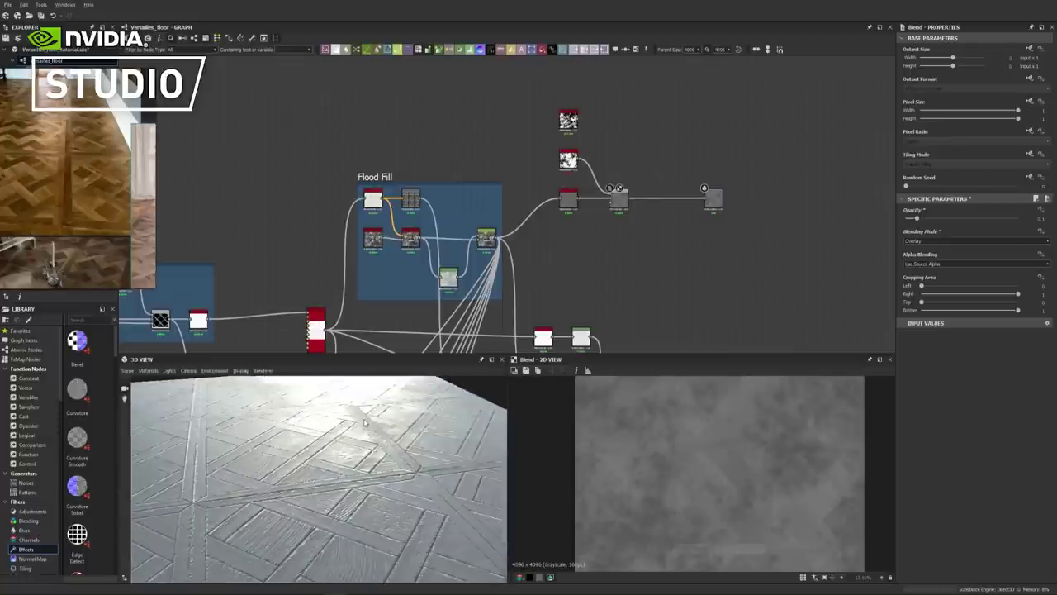
{"action": "scroll", "coordinate": [628, 99], "scroll_direction": "down", "scroll_amount": 3}
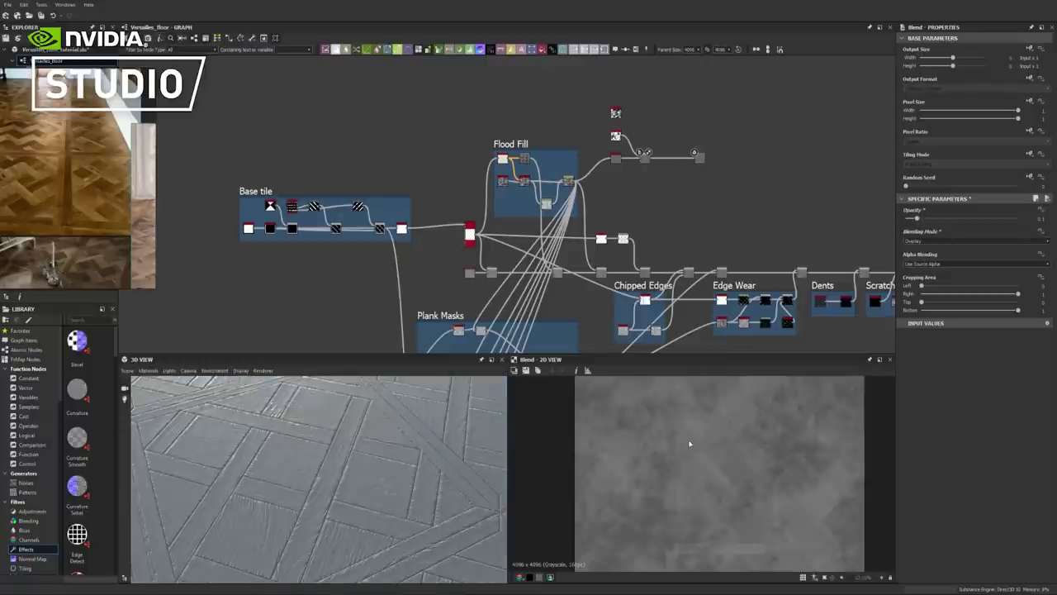
{"action": "scroll", "coordinate": [726, 473], "scroll_direction": "up", "scroll_amount": 3}
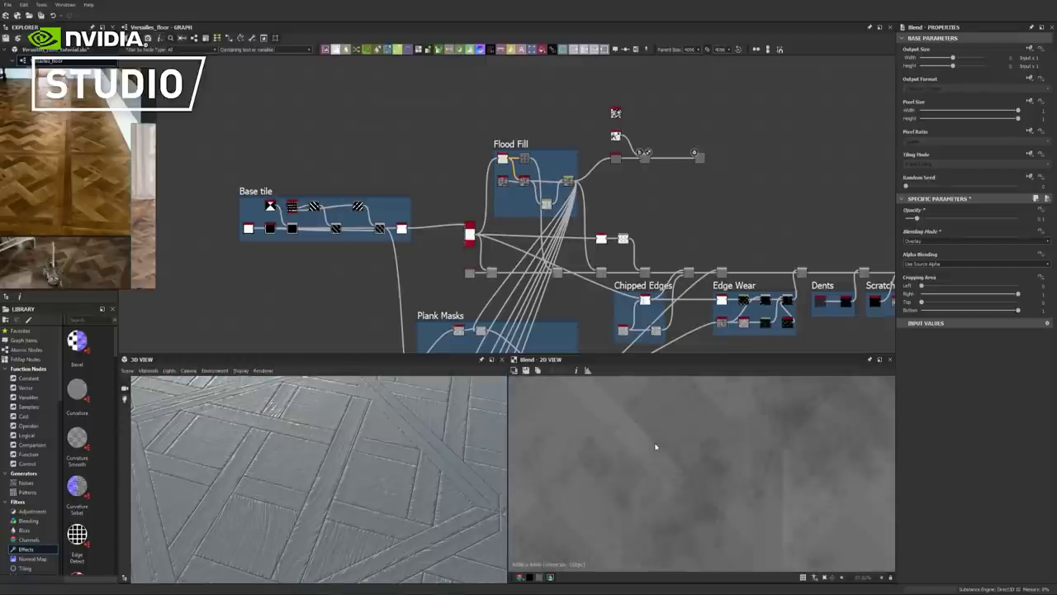
{"action": "scroll", "coordinate": [461, 462], "scroll_direction": "up", "scroll_amount": 5}
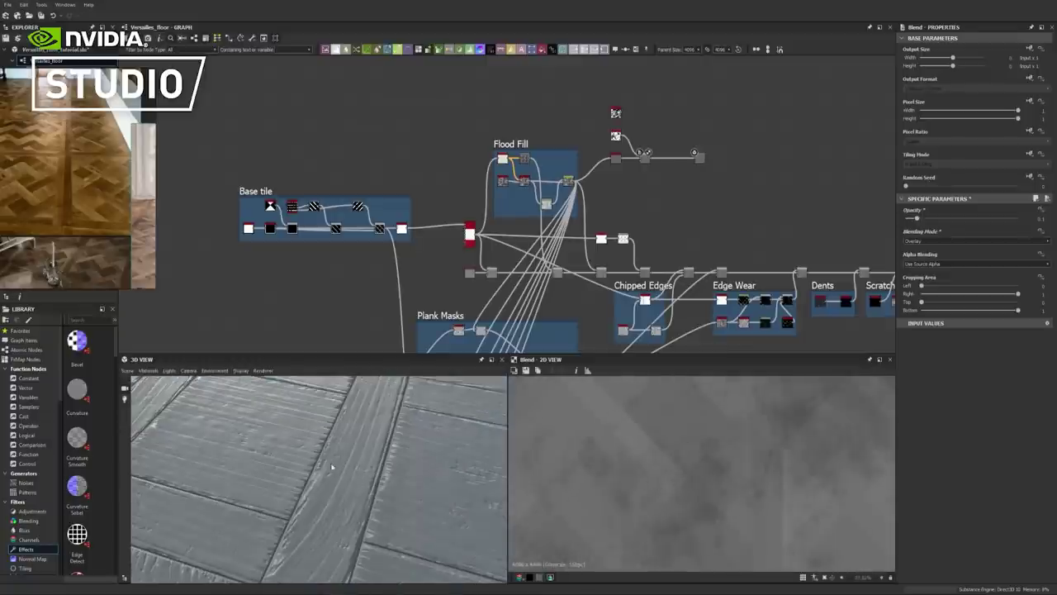
{"action": "left_click_drag", "start_coordinate": [332, 441], "coordinate": [346, 465]}
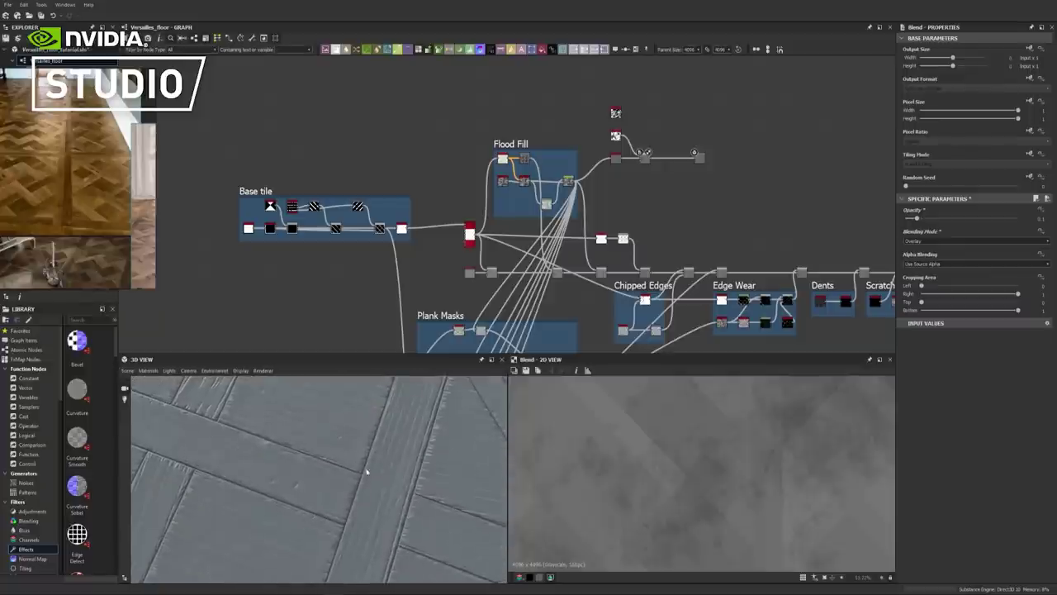
{"action": "left_click_drag", "start_coordinate": [346, 465], "coordinate": [302, 450]}
{"action": "scroll", "coordinate": [562, 178], "scroll_direction": "down", "scroll_amount": 3}
{"action": "scroll", "coordinate": [570, 182], "scroll_direction": "up", "scroll_amount": 3}
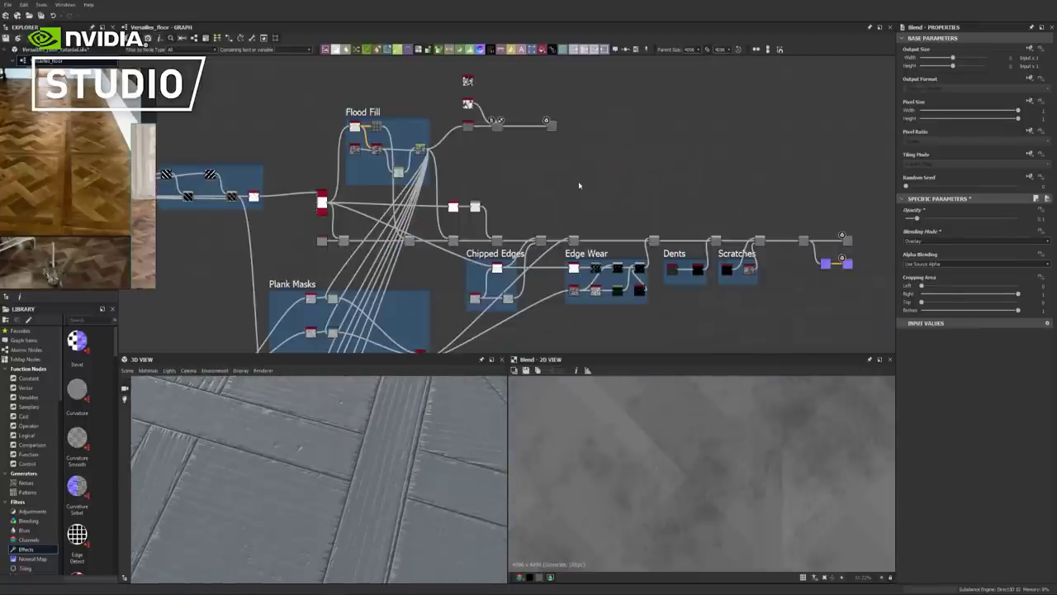
Move the roughness Output node to the end of the graph, in line with the other output nodes
{"action": "middle_click_drag", "start_coordinate": [545, 185], "coordinate": [570, 145]}
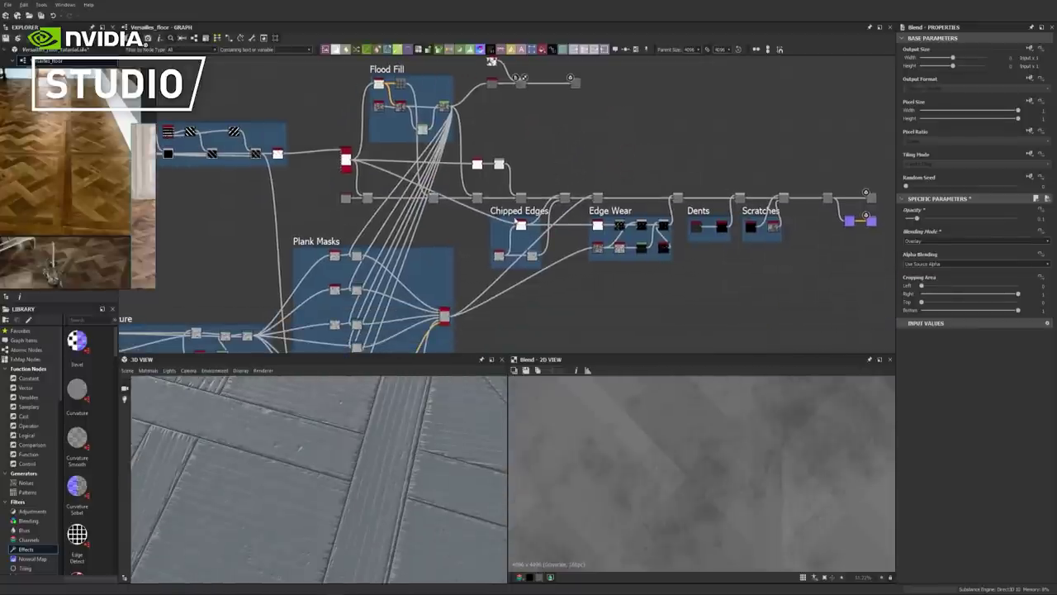
{"action": "middle_click_drag", "start_coordinate": [594, 137], "coordinate": [592, 173]}
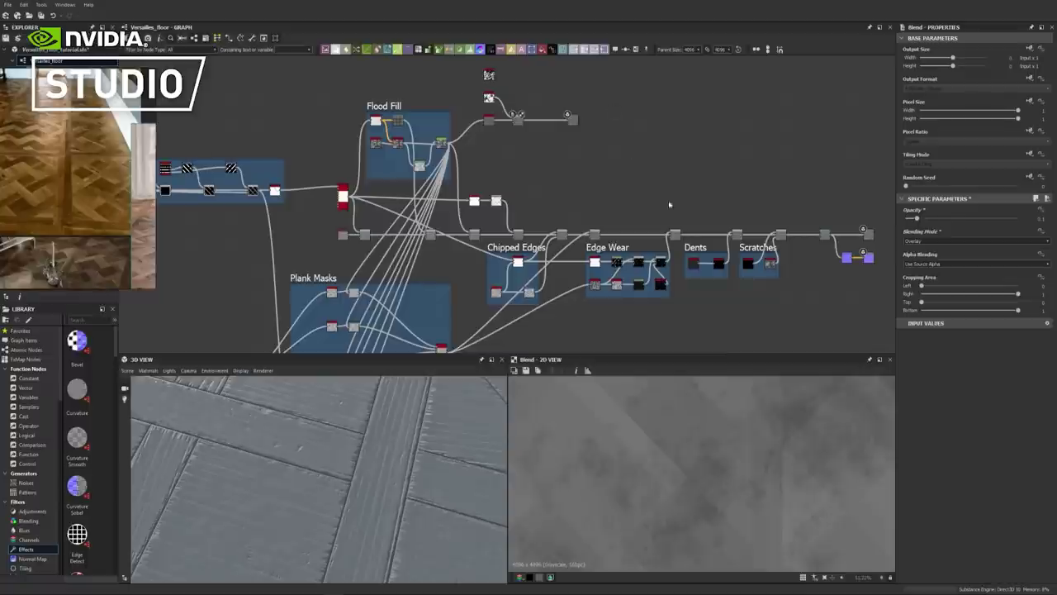
{"action": "middle_click_drag", "start_coordinate": [681, 128], "coordinate": [569, 128]}
{"action": "left_click_drag", "start_coordinate": [466, 124], "coordinate": [761, 125]}
{"action": "middle_click_drag", "start_coordinate": [413, 262], "coordinate": [530, 239]}
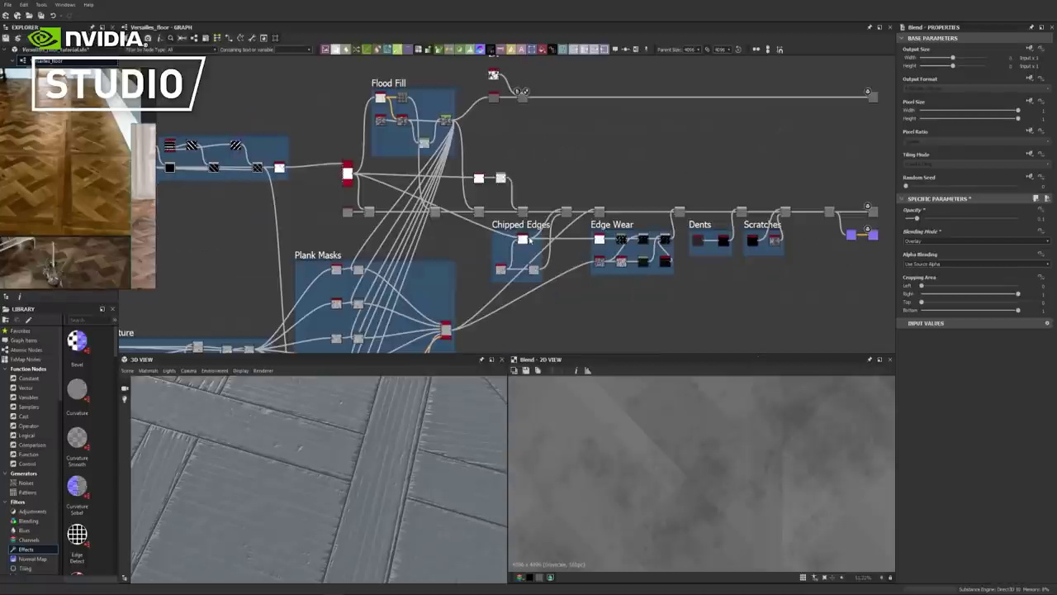
Check the Blend above the Chipped Edges frame, and add a new Blend node fed by the roughness branch's grunge Blend
{"action": "double_click", "coordinate": [564, 212]}
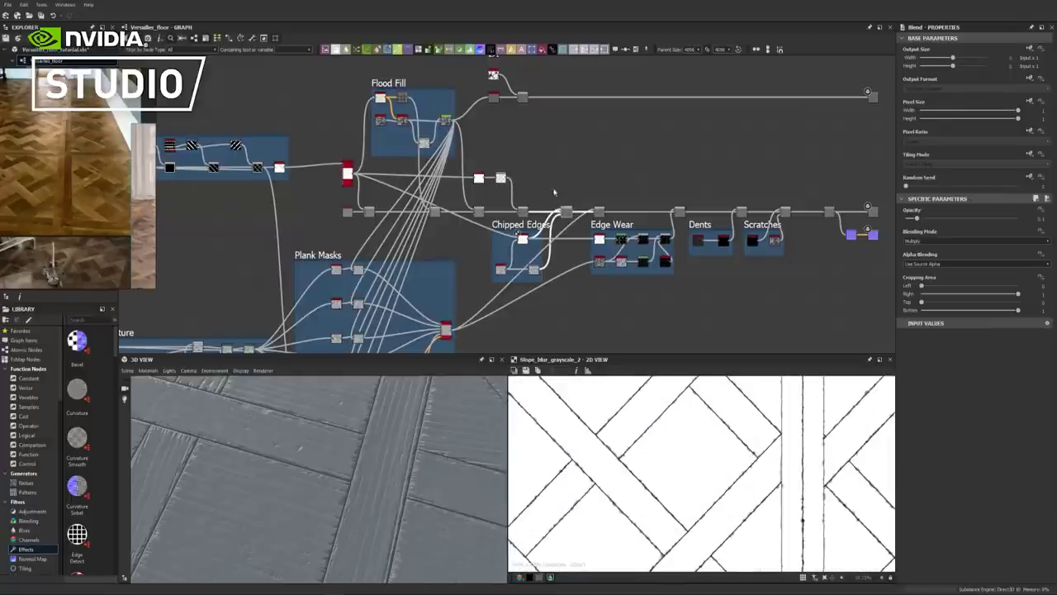
{"action": "key", "text": "space"}
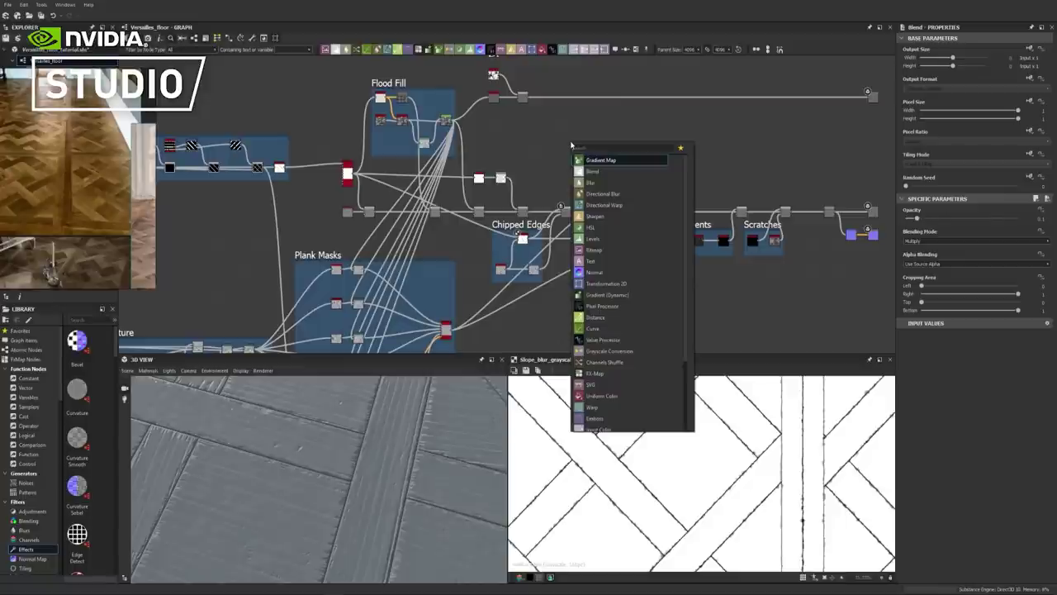
{"action": "type", "text": "blend"}
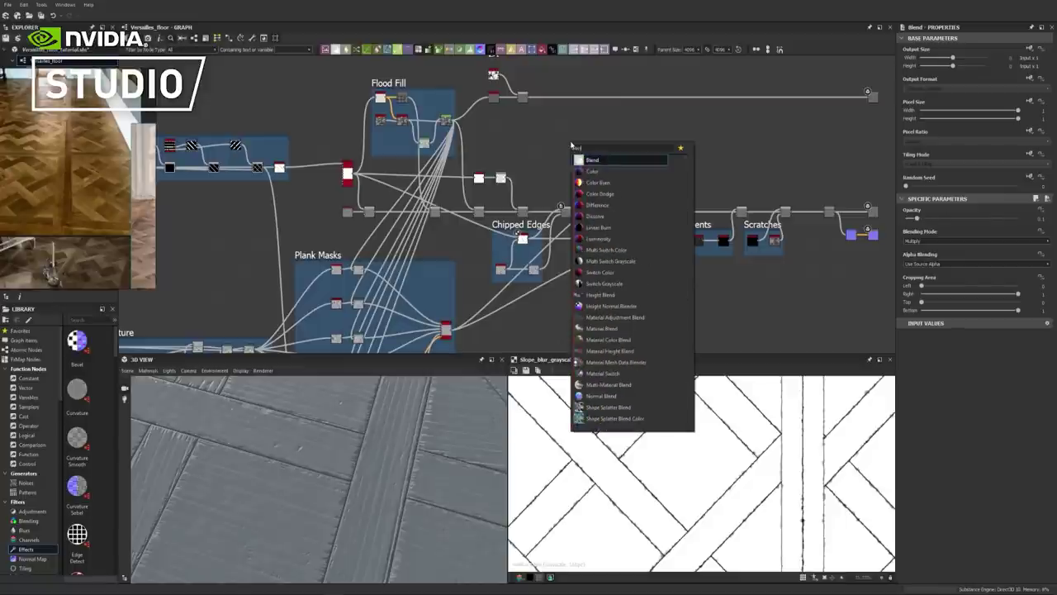
{"action": "key", "text": "Return"}
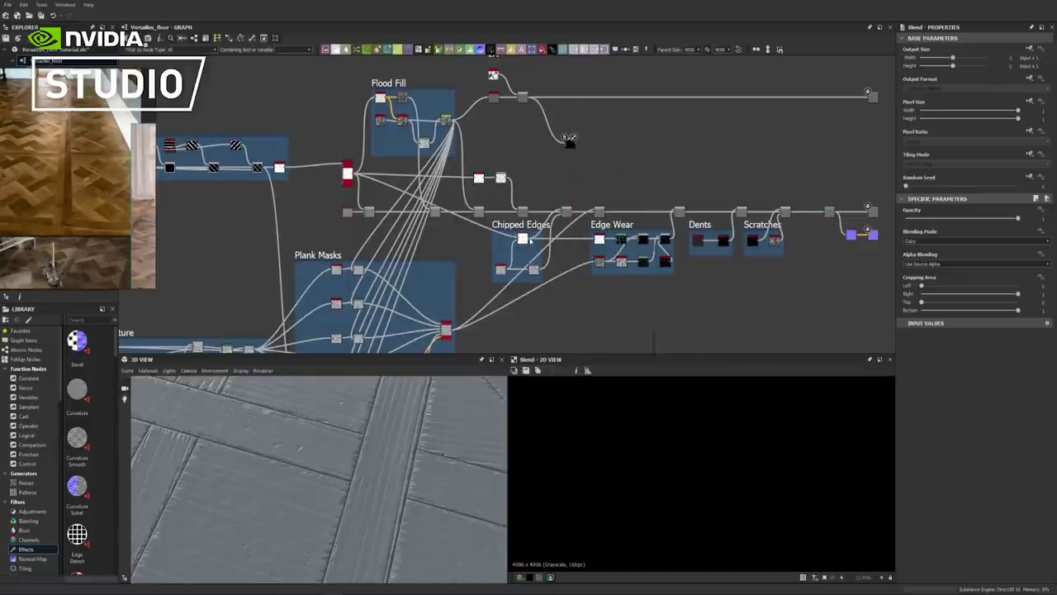
Add an Invert Grayscale node fed by the Slope Blur mask in the Chipped Edges frame
{"action": "key", "text": "space"}
{"action": "type", "text": "inv"}
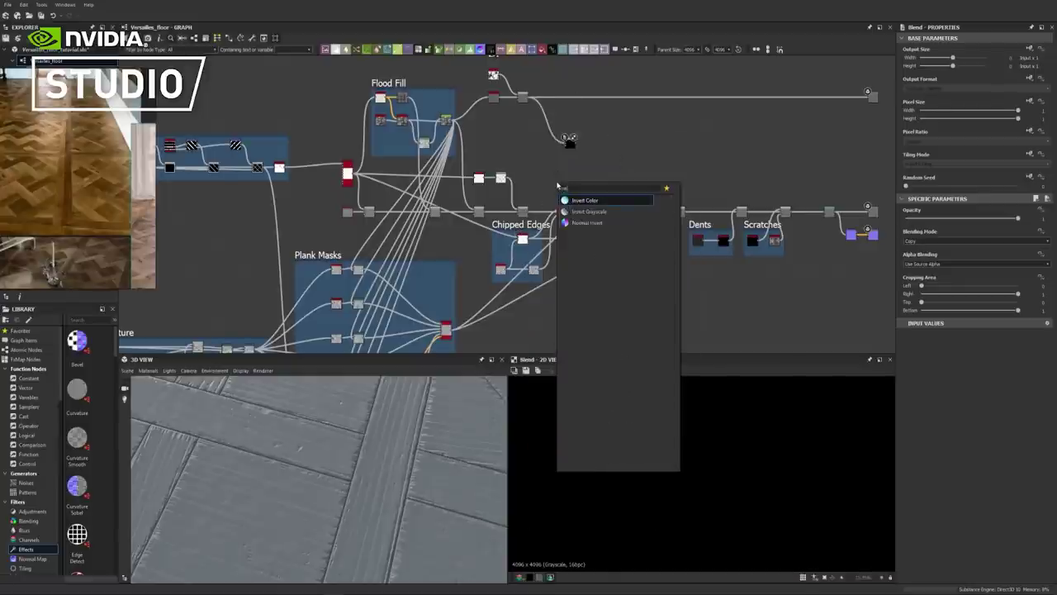
{"action": "key", "text": "Return"}
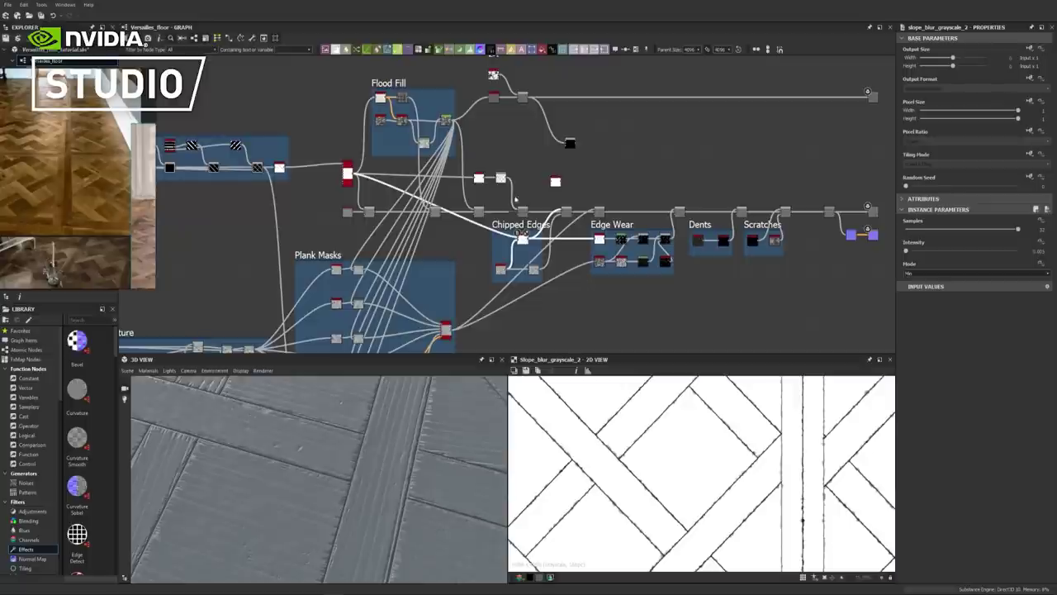
{"action": "scroll", "coordinate": [513, 206], "scroll_direction": "up", "scroll_amount": 2}
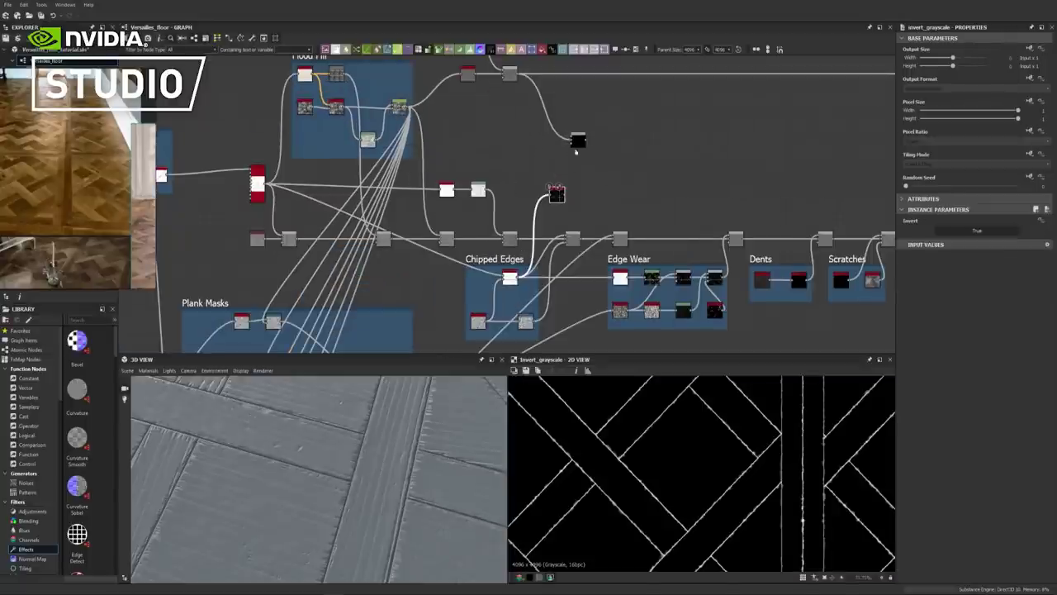
Place the Blend in the roughness chain before the Output and wire the inverted chipped-edges mask into it from just below
{"action": "left_click_drag", "start_coordinate": [579, 143], "coordinate": [575, 78]}
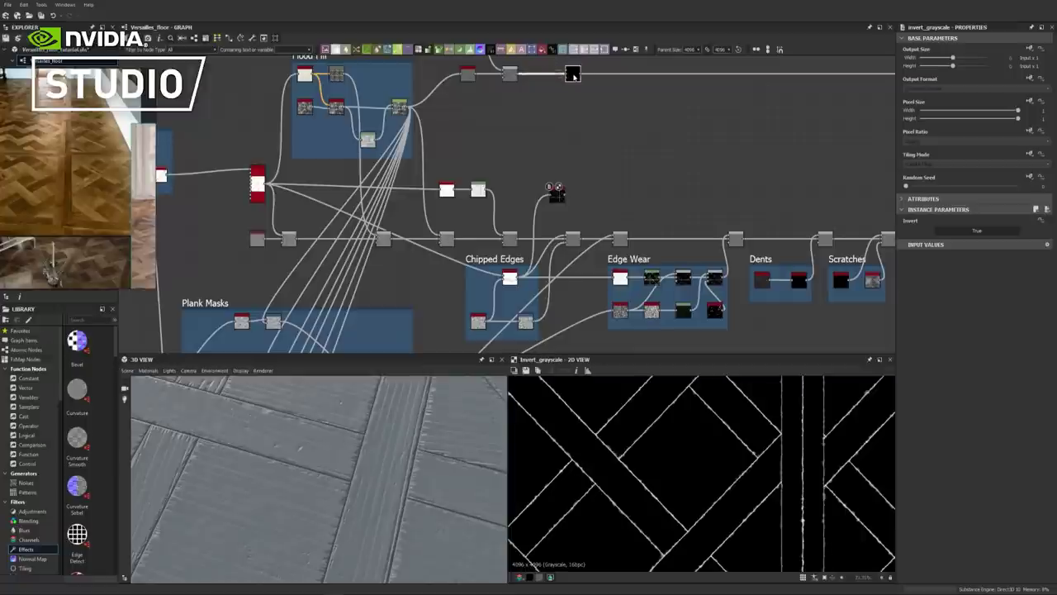
{"action": "left_click_drag", "start_coordinate": [555, 189], "coordinate": [540, 101]}
{"action": "middle_click_drag", "start_coordinate": [443, 100], "coordinate": [547, 157]}
{"action": "left_click_drag", "start_coordinate": [653, 166], "coordinate": [670, 130]}
Set the chipped-edges Blend to Screen mode with about 0.32 opacity and check the plank edges' reflections in 3D
{"action": "left_click", "coordinate": [676, 132]}
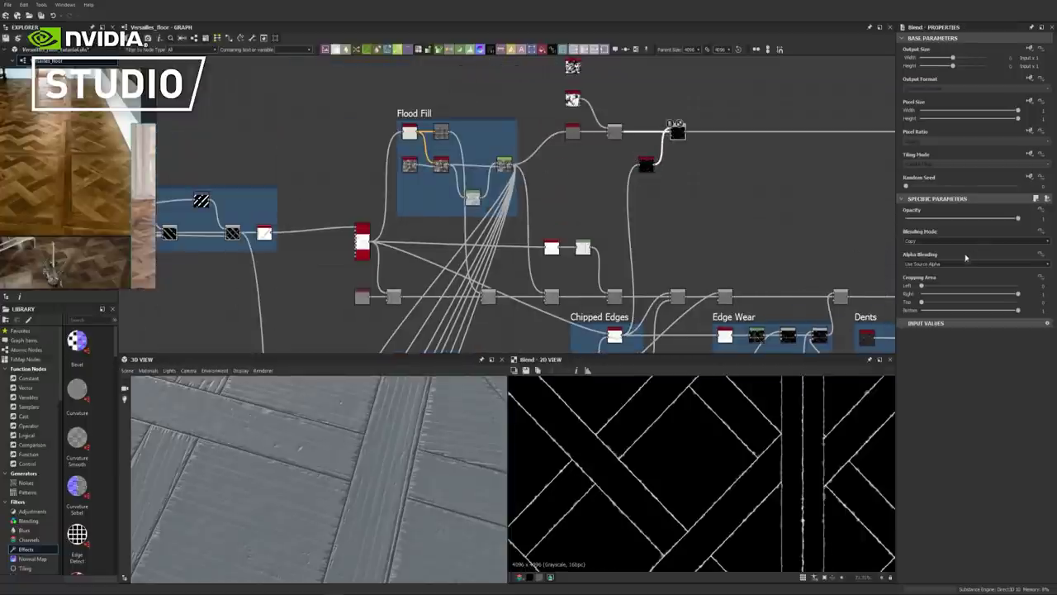
{"action": "left_click", "coordinate": [915, 241]}
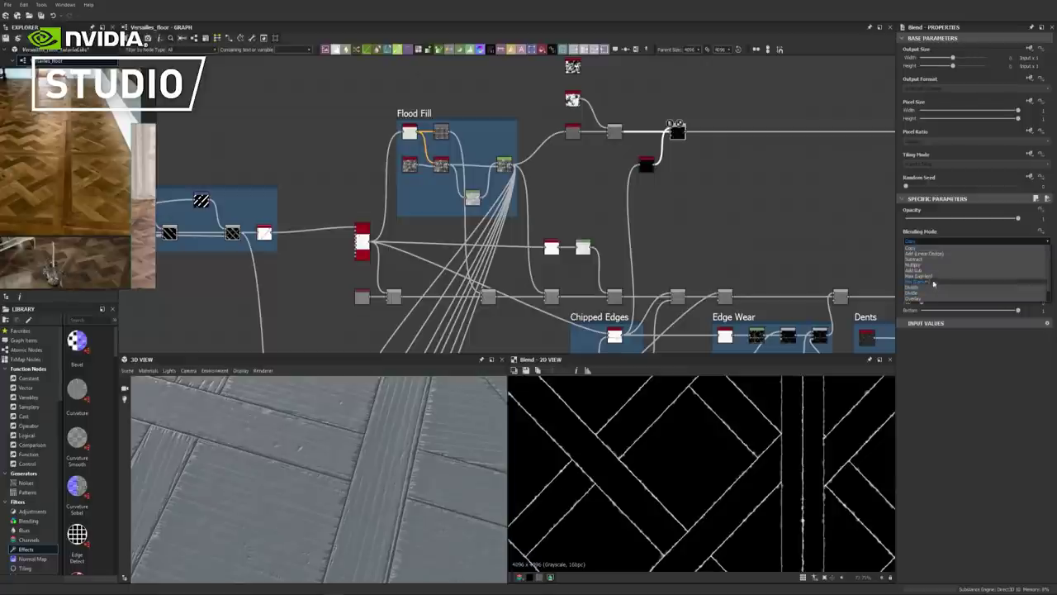
{"action": "scroll", "coordinate": [933, 285], "scroll_direction": "down", "scroll_amount": 2}
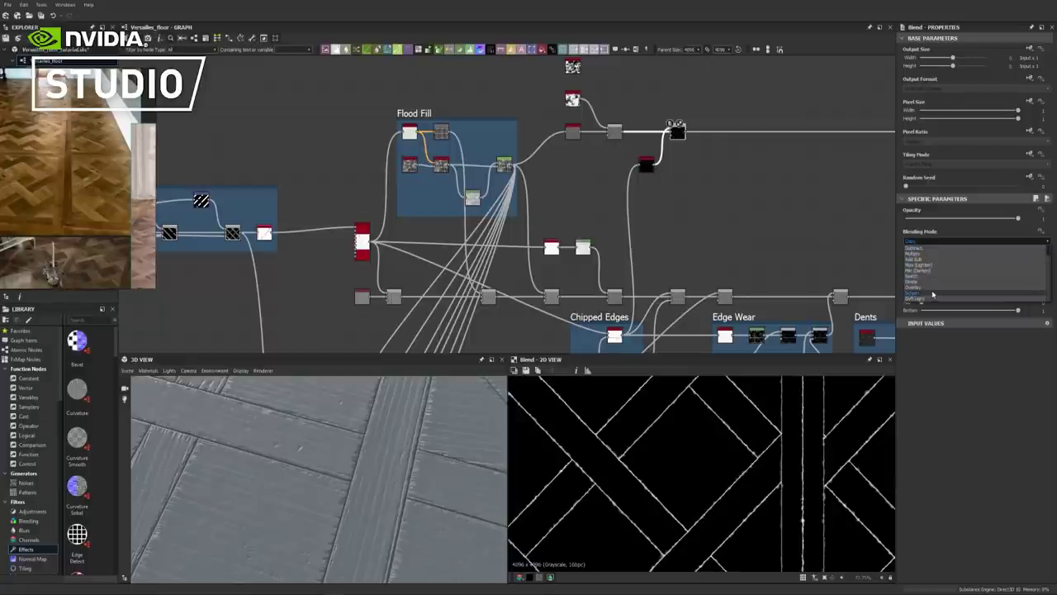
{"action": "left_click", "coordinate": [933, 294]}
{"action": "left_click", "coordinate": [950, 219]}
{"action": "left_click_drag", "start_coordinate": [950, 221], "coordinate": [944, 221]}
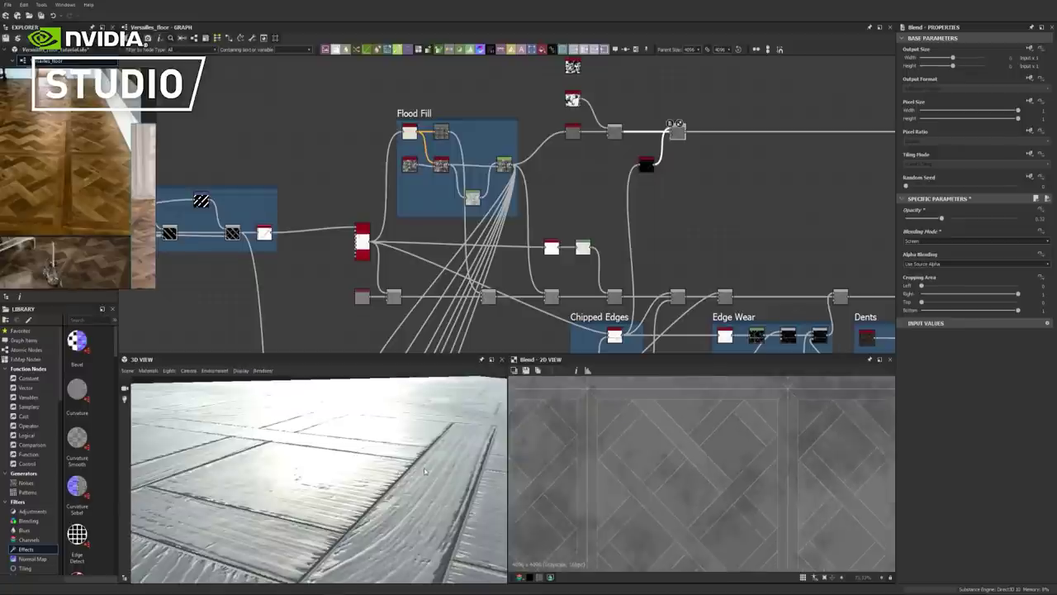
{"action": "scroll", "coordinate": [420, 456], "scroll_direction": "up", "scroll_amount": 1}
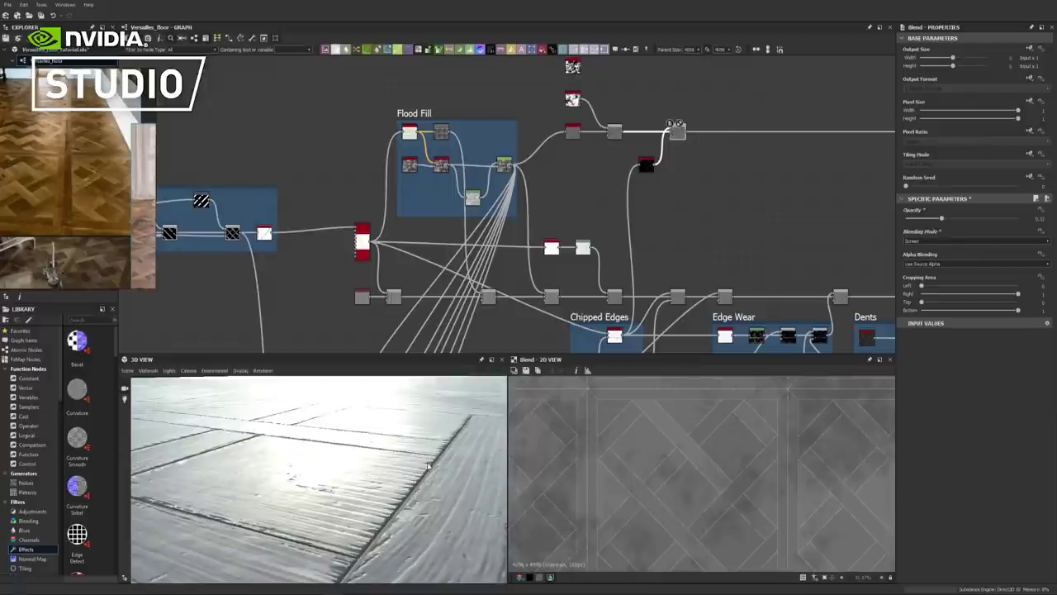
{"action": "left_click_drag", "start_coordinate": [419, 465], "coordinate": [431, 471]}
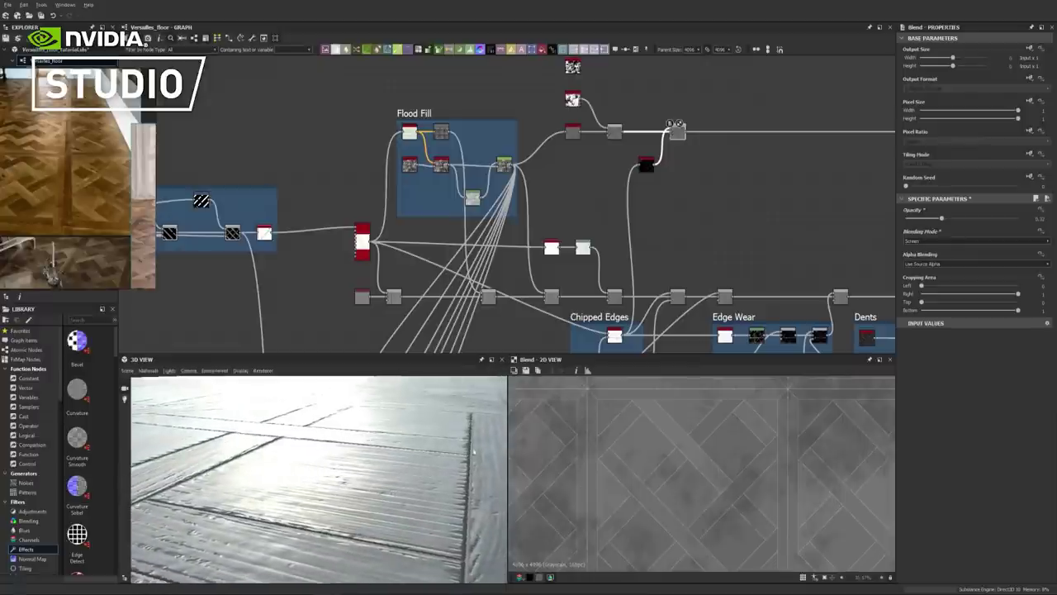
{"action": "left_click_drag", "start_coordinate": [464, 431], "coordinate": [459, 489]}
Add a new Blend node above the Edge Wear frame, fed by the Plank Masks' Multi Material Blend
{"action": "scroll", "coordinate": [661, 314], "scroll_direction": "down", "scroll_amount": 3}
{"action": "middle_click_drag", "start_coordinate": [661, 314], "coordinate": [566, 208]}
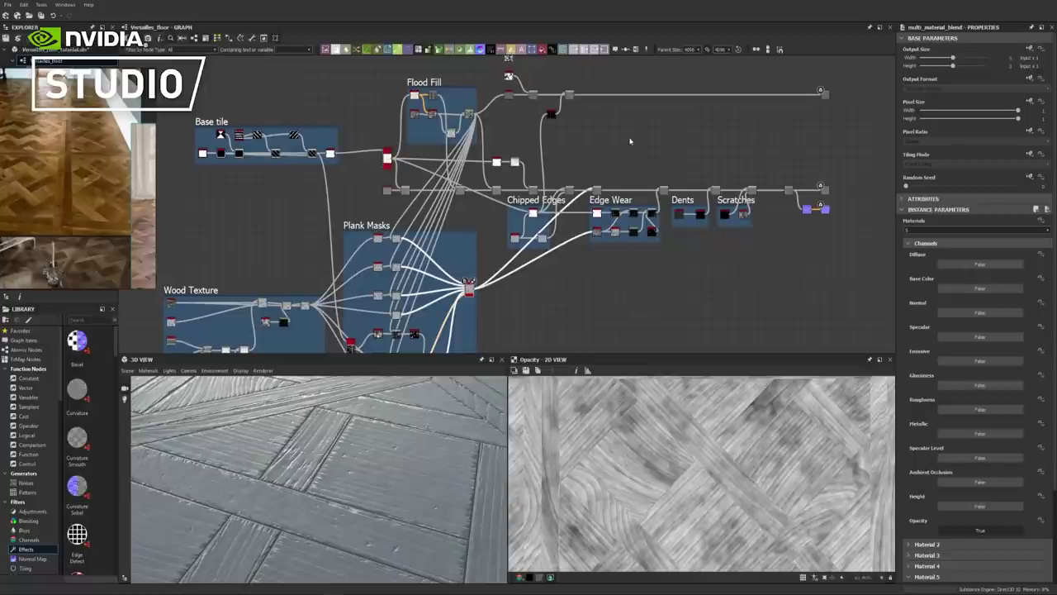
{"action": "key", "text": "space"}
{"action": "type", "text": "blend"}
{"action": "key", "text": "Return"}
{"action": "left_click_drag", "start_coordinate": [429, 328], "coordinate": [651, 108]}
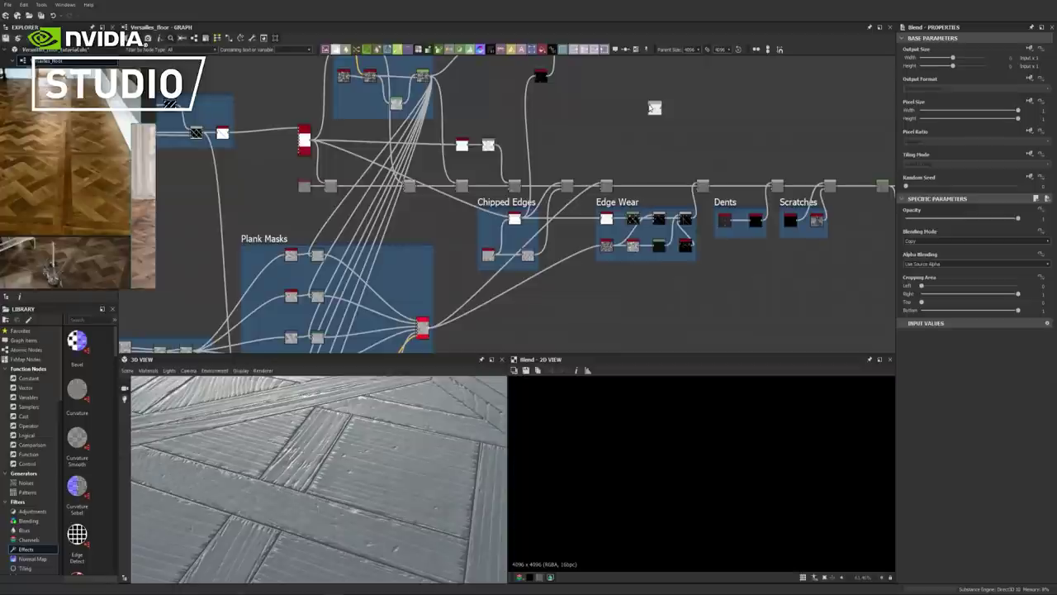
{"action": "middle_click_drag", "start_coordinate": [577, 145], "coordinate": [565, 212]}
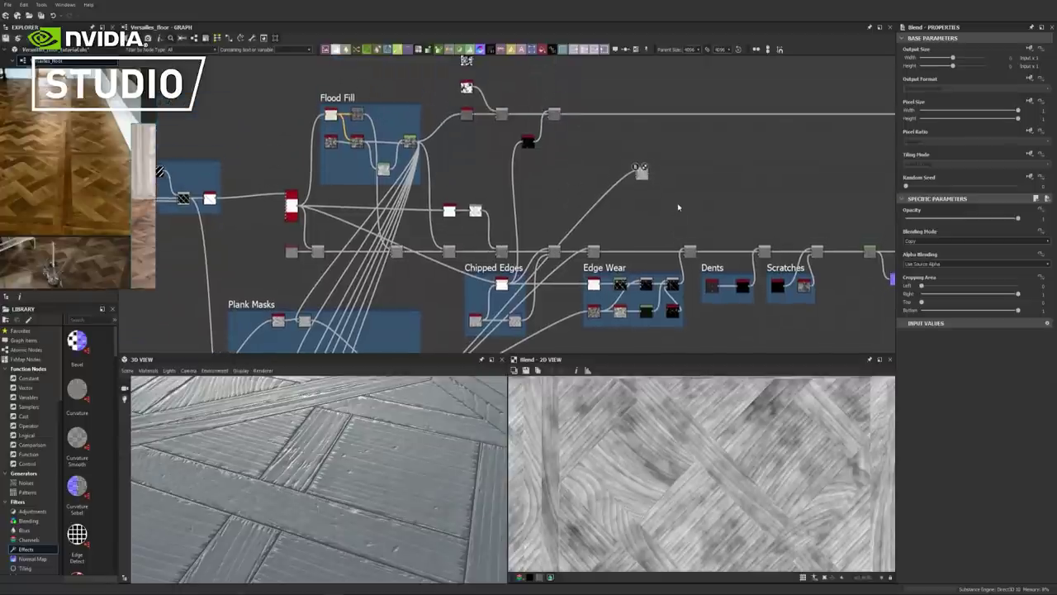
Try an Invert Grayscale node on the Multi Material Blend's wood grain output
{"action": "key", "text": "space"}
{"action": "type", "text": "invert"}
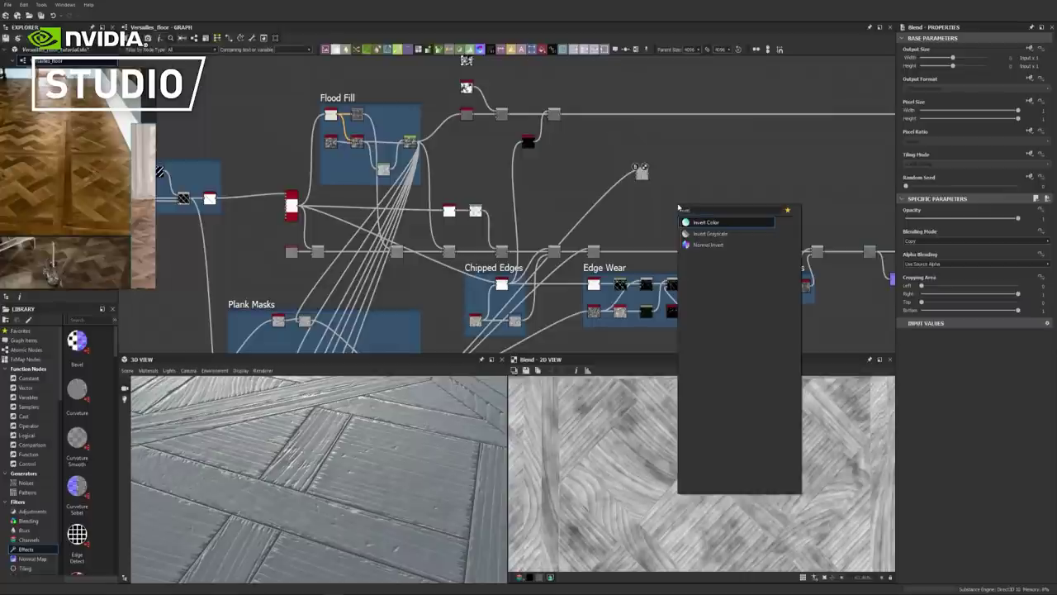
{"action": "left_click", "coordinate": [727, 236]}
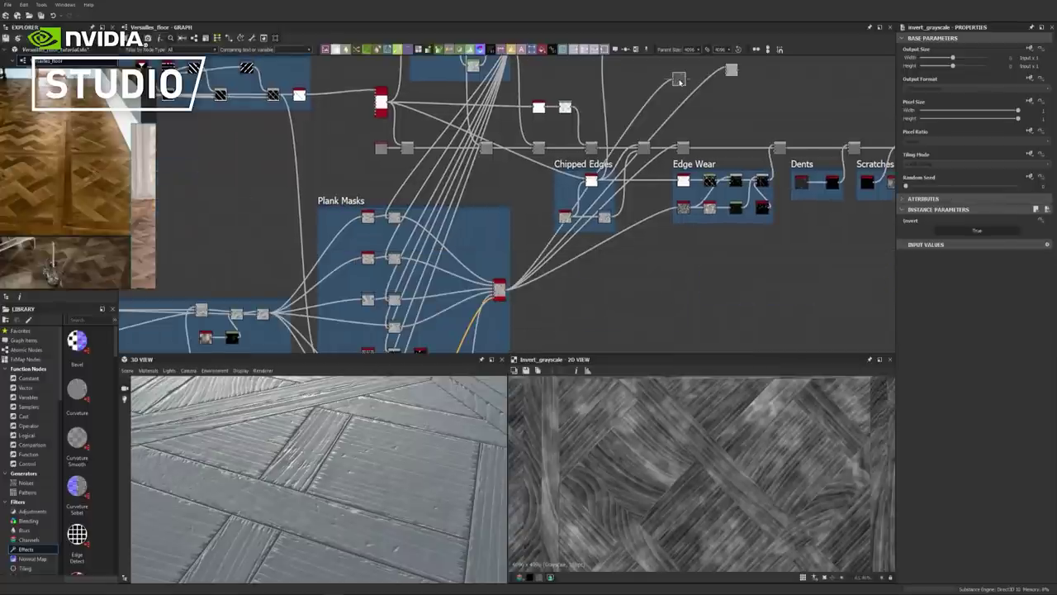
{"action": "left_click_drag", "start_coordinate": [679, 80], "coordinate": [683, 85]}
Replace the Invert Grayscale with a Levels node between the Multi Material Blend and the new Blend
{"action": "key", "text": "space"}
{"action": "type", "text": "levels"}
{"action": "key", "text": "Return"}
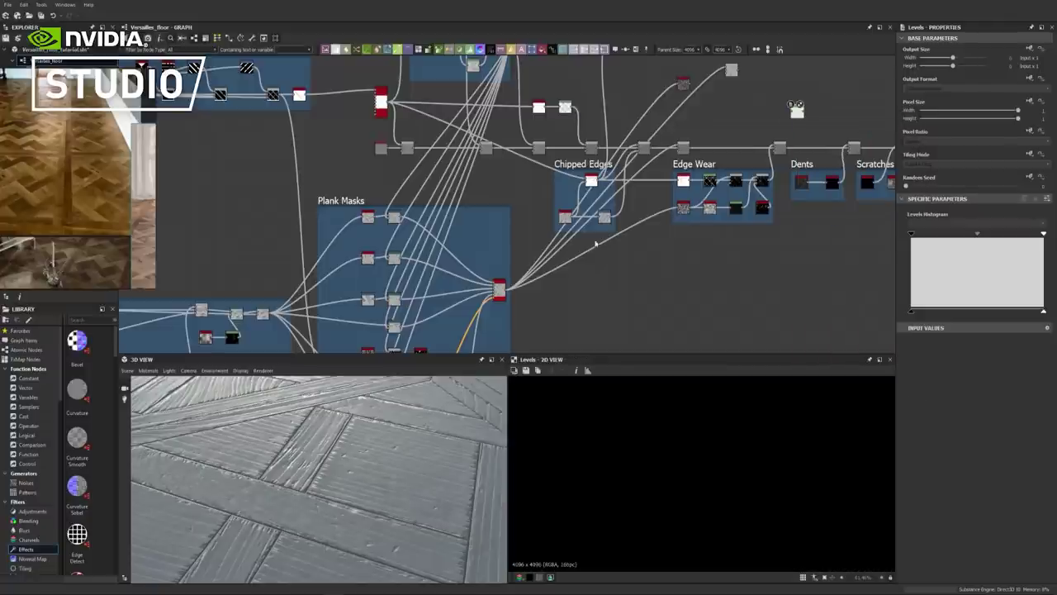
{"action": "mouse_move", "coordinate": [504, 289]}
{"action": "left_mouse_down"}
{"action": "mouse_move", "coordinate": [795, 111]}
{"action": "mouse_move", "coordinate": [506, 304]}
{"action": "left_mouse_up"}
{"action": "left_click_drag", "start_coordinate": [797, 109], "coordinate": [726, 71]}
{"action": "left_click", "coordinate": [707, 111]}
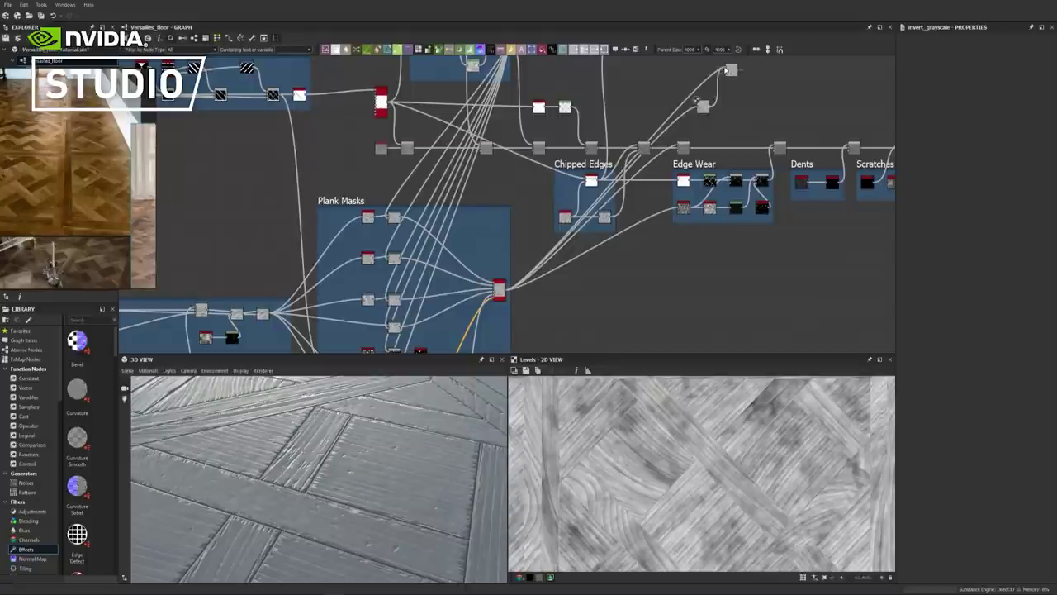
Insert the new Blend at the end of the roughness chain before the Output, with its Levels node placed just below
{"action": "middle_click_drag", "start_coordinate": [746, 120], "coordinate": [810, 194]}
{"action": "key", "text": "space"}
{"action": "key", "text": "Escape"}
{"action": "left_click_drag", "start_coordinate": [766, 180], "coordinate": [708, 175]}
{"action": "left_click_drag", "start_coordinate": [795, 144], "coordinate": [755, 118]}
{"action": "scroll", "coordinate": [699, 129], "scroll_direction": "up", "scroll_amount": 3}
{"action": "scroll", "coordinate": [748, 231], "scroll_direction": "down", "scroll_amount": 2}
{"action": "left_click_drag", "start_coordinate": [725, 220], "coordinate": [775, 126]}
{"action": "left_click_drag", "start_coordinate": [735, 108], "coordinate": [769, 123]}
{"action": "scroll", "coordinate": [834, 161], "scroll_direction": "down", "scroll_amount": 3}
{"action": "middle_click_drag", "start_coordinate": [867, 168], "coordinate": [711, 203]}
{"action": "mouse_move", "coordinate": [647, 175]}
{"action": "left_mouse_down"}
{"action": "mouse_move", "coordinate": [866, 165]}
{"action": "mouse_move", "coordinate": [641, 165]}
{"action": "left_mouse_up"}
{"action": "scroll", "coordinate": [628, 183], "scroll_direction": "up", "scroll_amount": 3}
{"action": "double_click", "coordinate": [647, 158]}
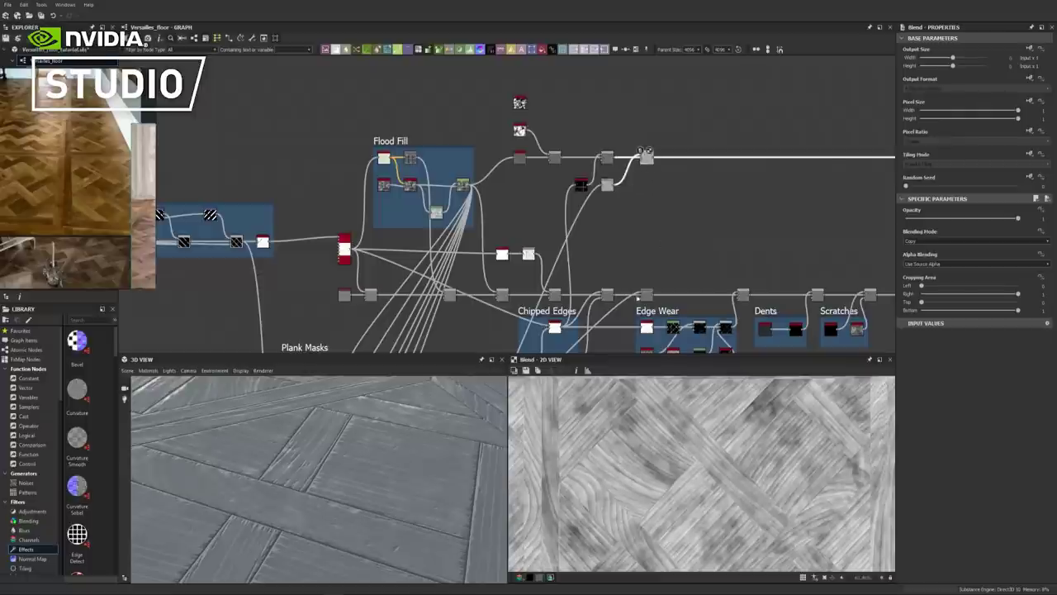
Invert the wood grain in the Levels node by swapping the input black and white points, darken its midtones and narrow the input range
{"action": "double_click", "coordinate": [607, 183]}
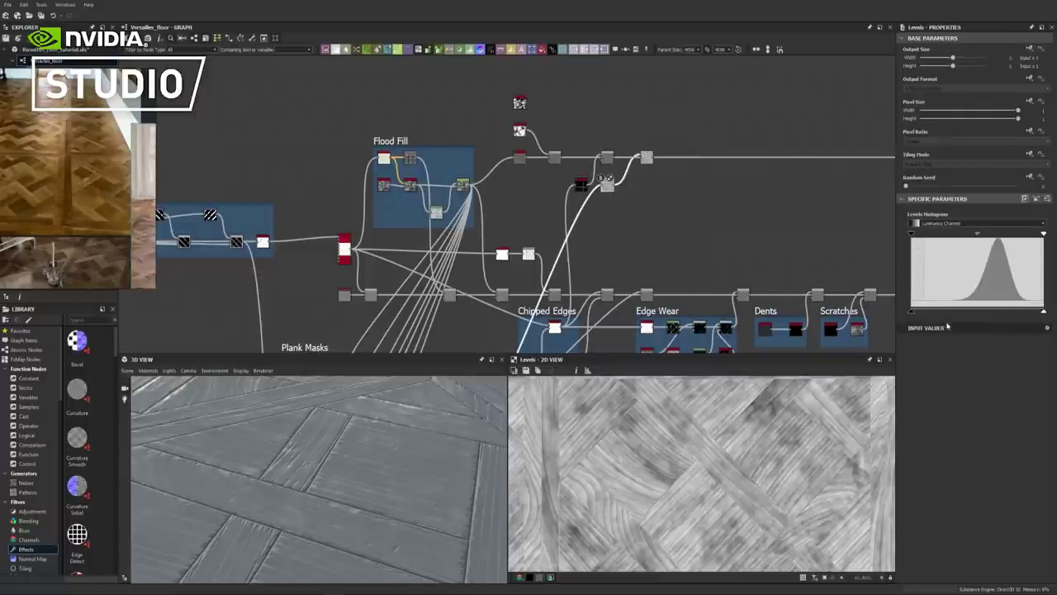
{"action": "left_click_drag", "start_coordinate": [1043, 236], "coordinate": [914, 237]}
{"action": "left_click_drag", "start_coordinate": [991, 232], "coordinate": [904, 241]}
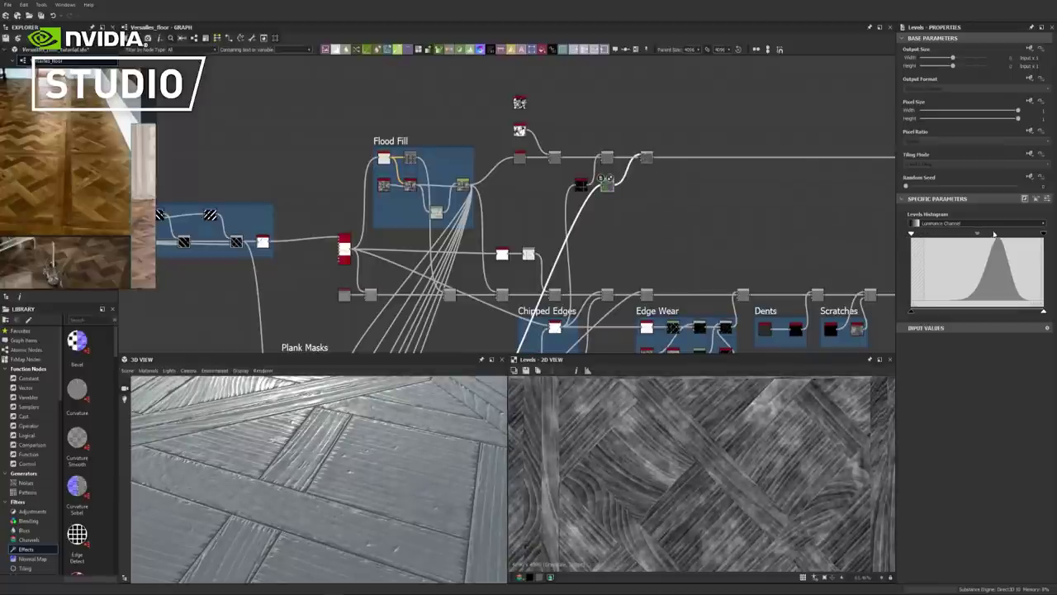
{"action": "mouse_move", "coordinate": [979, 234]}
{"action": "left_mouse_down"}
{"action": "mouse_move", "coordinate": [932, 234]}
{"action": "mouse_move", "coordinate": [966, 235]}
{"action": "left_mouse_up"}
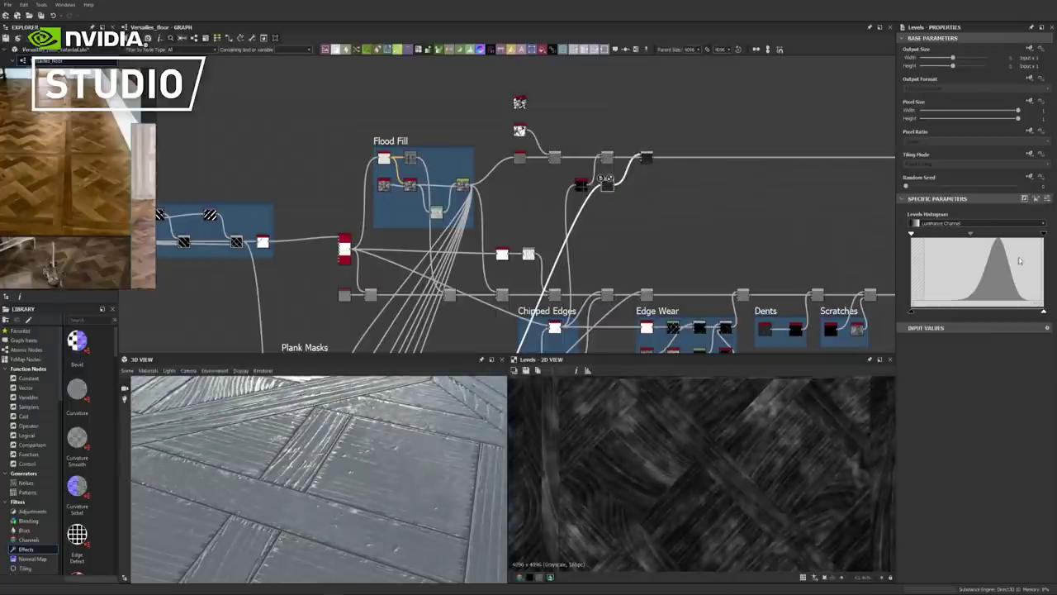
{"action": "left_click_drag", "start_coordinate": [1043, 236], "coordinate": [1023, 236]}
{"action": "left_click_drag", "start_coordinate": [912, 235], "coordinate": [973, 237]}
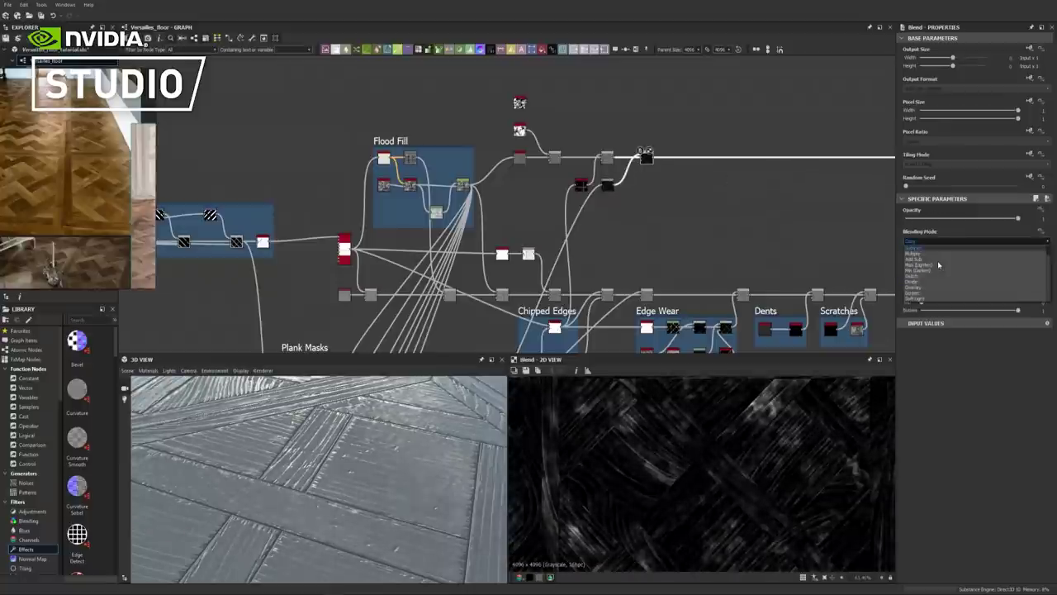
Set the wood grain Blend to Screen mode with opacity 0.5, checking the floor's reflections in 3D
{"action": "double_click", "coordinate": [647, 157]}
{"action": "left_click_drag", "start_coordinate": [444, 436], "coordinate": [351, 459]}
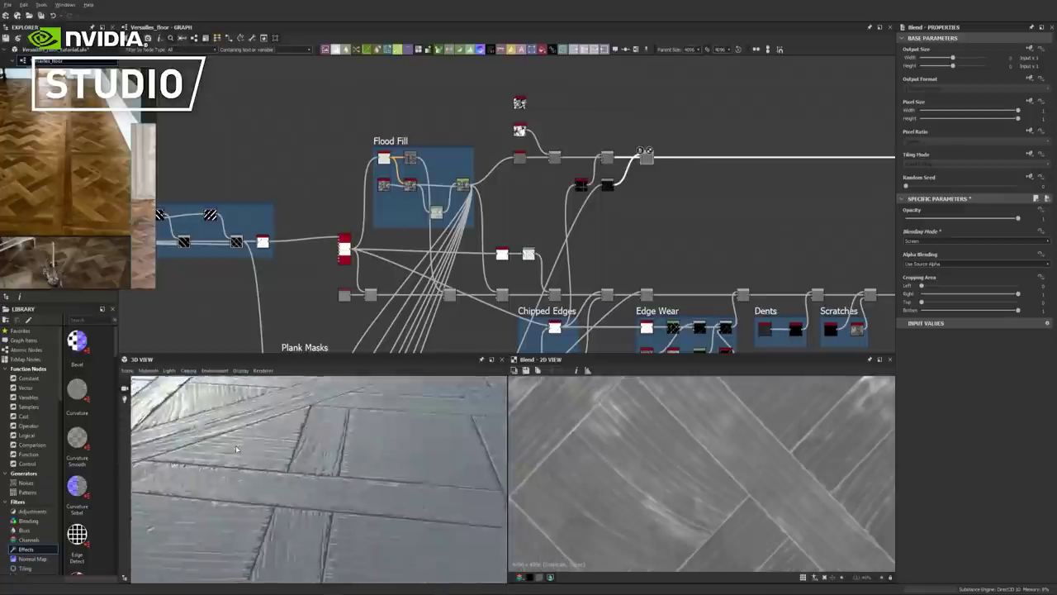
{"action": "left_click_drag", "start_coordinate": [425, 465], "coordinate": [392, 456]}
{"action": "left_click_drag", "start_coordinate": [224, 443], "coordinate": [327, 408]}
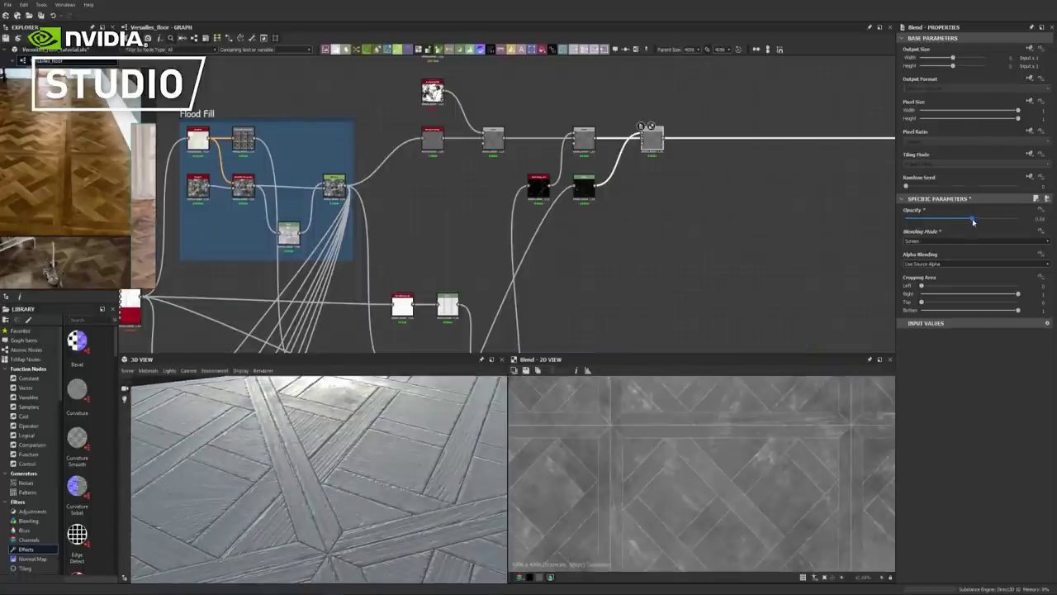
{"action": "left_click", "coordinate": [1034, 219]}
{"action": "type", "text": "0.5"}
{"action": "key", "text": "Return"}
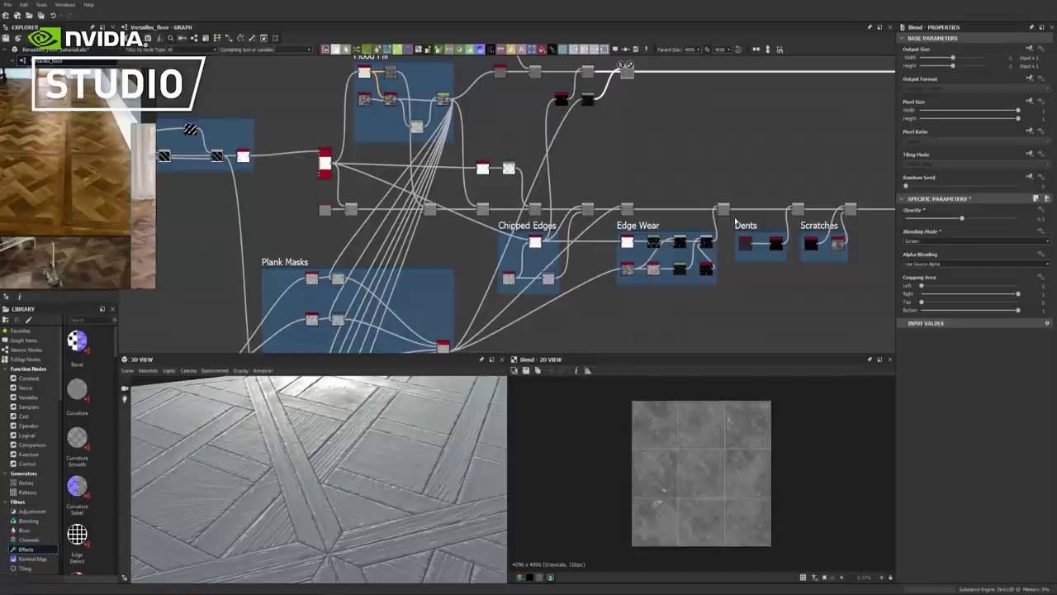
Check the Edge Wear frame's final mask, then add a Blend node combining it with the end of the roughness chain
{"action": "double_click", "coordinate": [706, 242]}
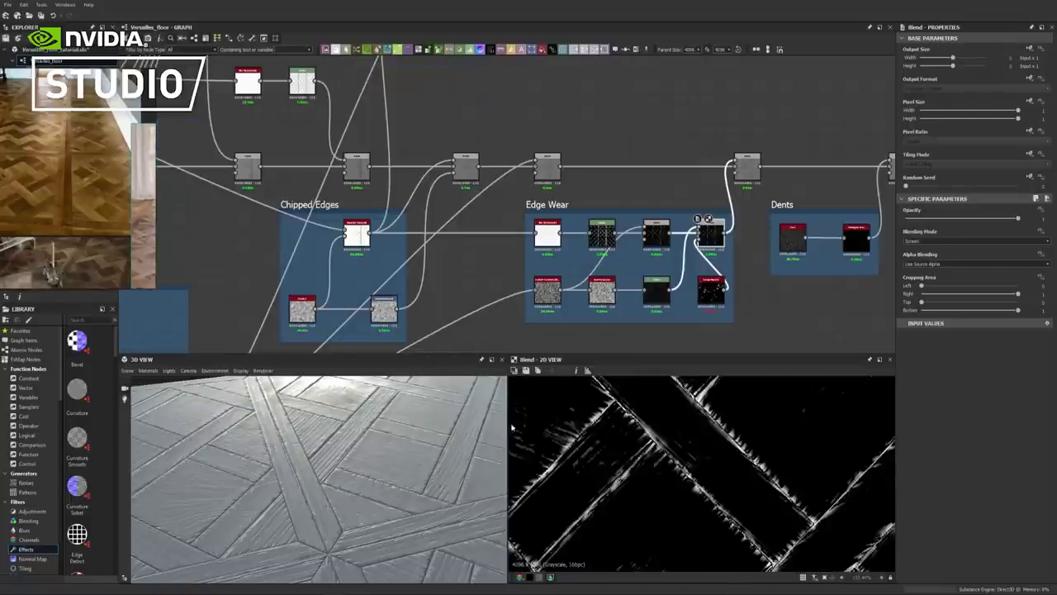
{"action": "left_click_drag", "start_coordinate": [438, 421], "coordinate": [412, 467]}
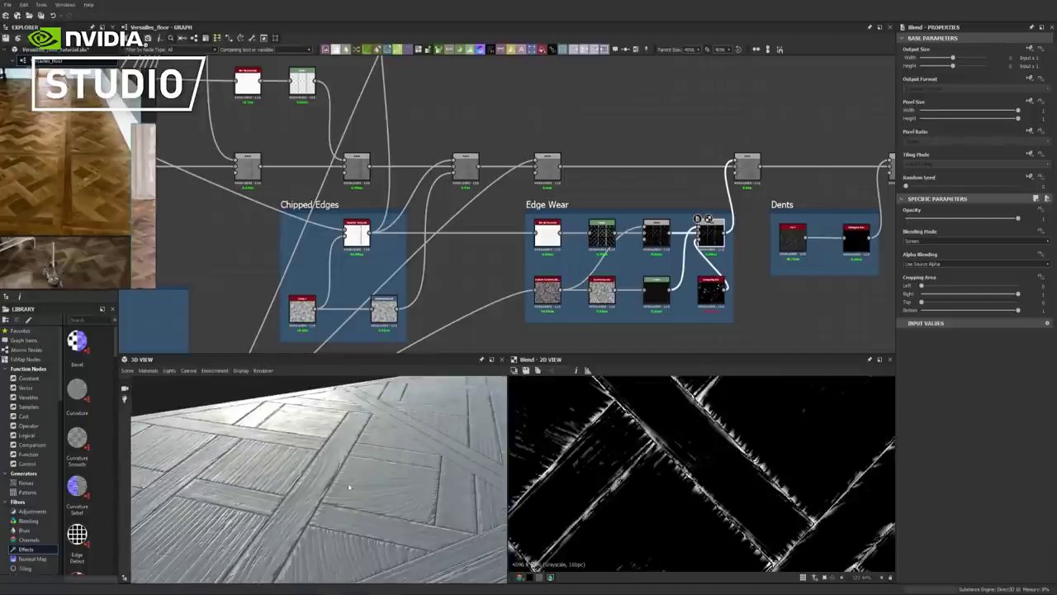
{"action": "left_click_drag", "start_coordinate": [349, 487], "coordinate": [644, 485]}
{"action": "middle_click_drag", "start_coordinate": [603, 447], "coordinate": [756, 487]}
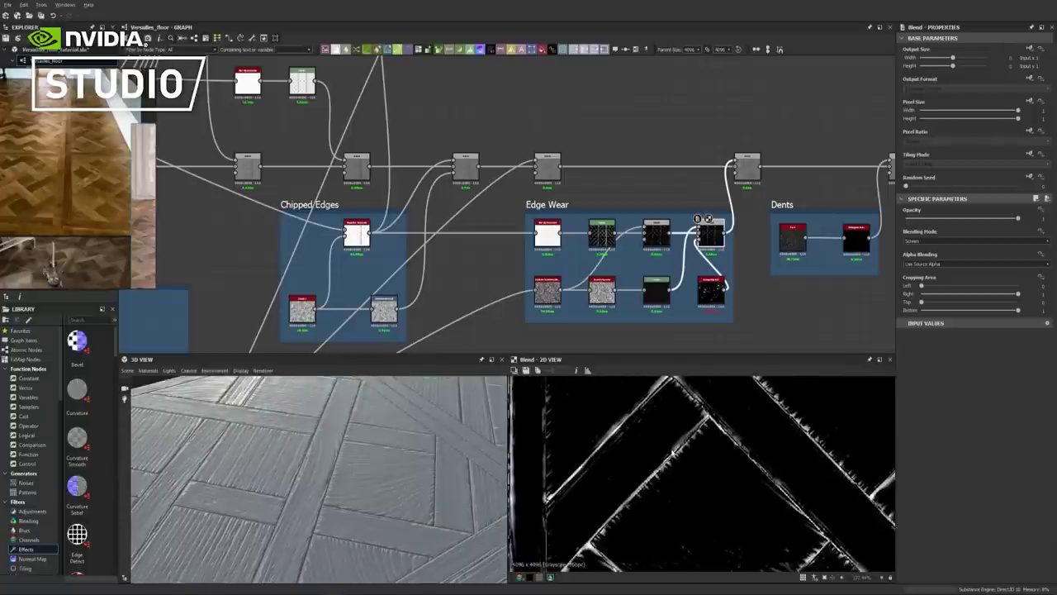
{"action": "middle_click_drag", "start_coordinate": [548, 516], "coordinate": [596, 485]}
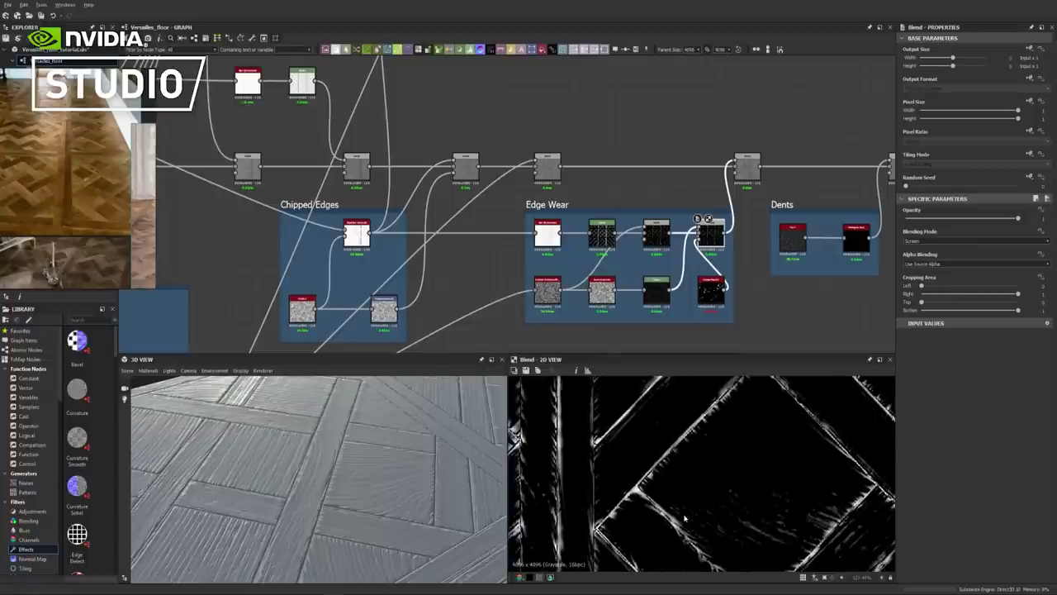
{"action": "scroll", "coordinate": [683, 518], "scroll_direction": "down", "scroll_amount": 3}
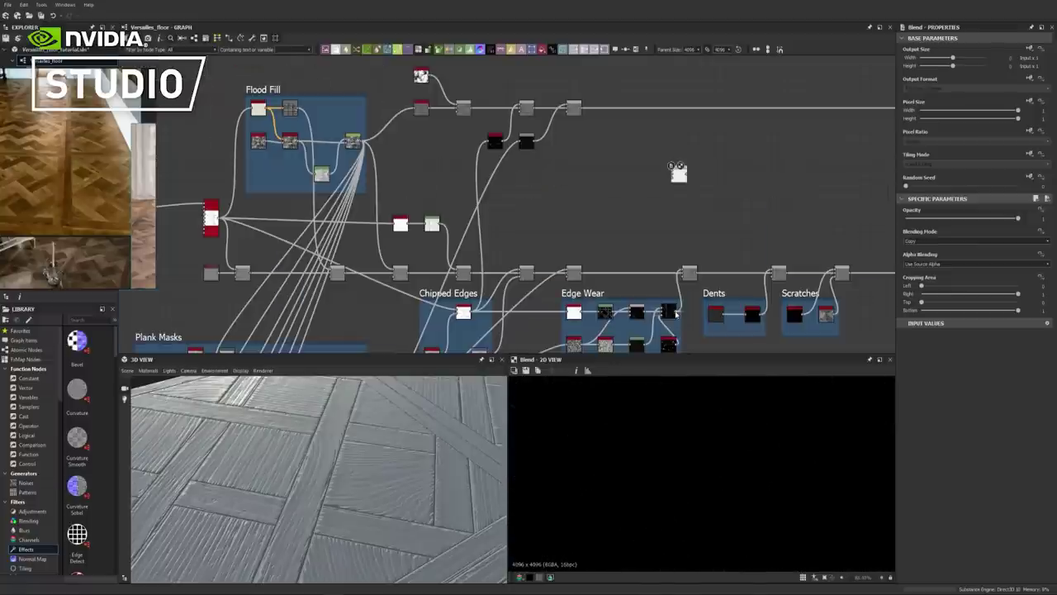
{"action": "left_click_drag", "start_coordinate": [678, 312], "coordinate": [673, 172]}
{"action": "left_click", "coordinate": [649, 159]}
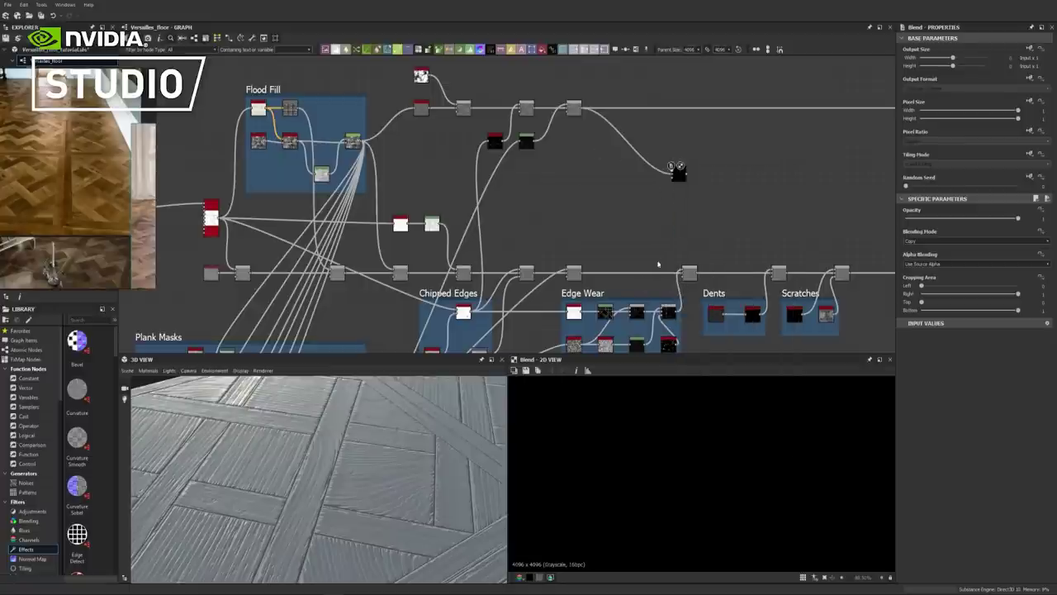
{"action": "left_click_drag", "start_coordinate": [678, 311], "coordinate": [666, 175]}
Set the edge wear Blend to Screen mode with opacity 0.2
{"action": "left_click", "coordinate": [975, 241]}
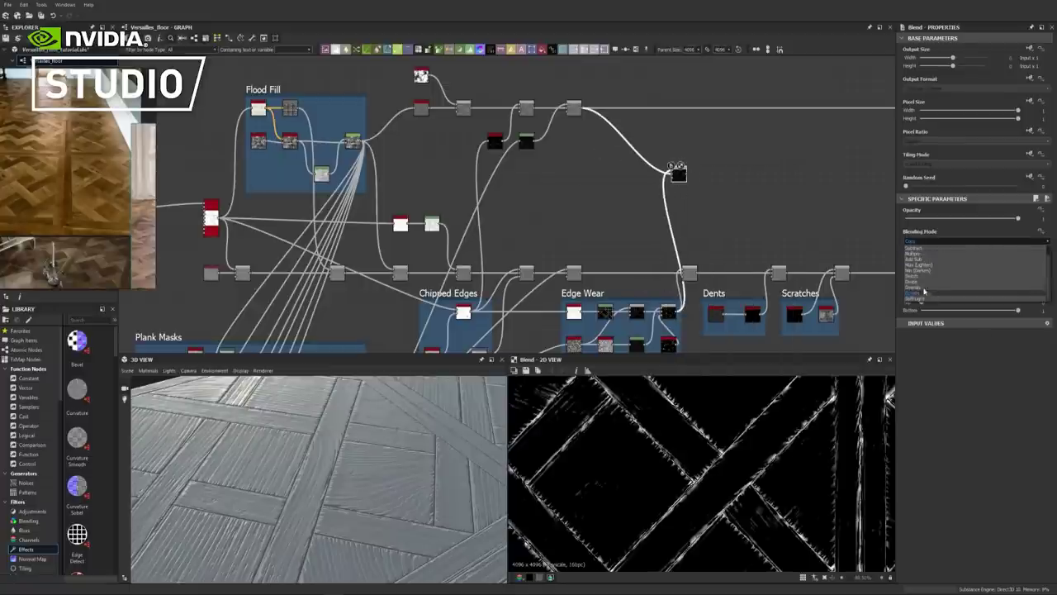
{"action": "left_click", "coordinate": [925, 296]}
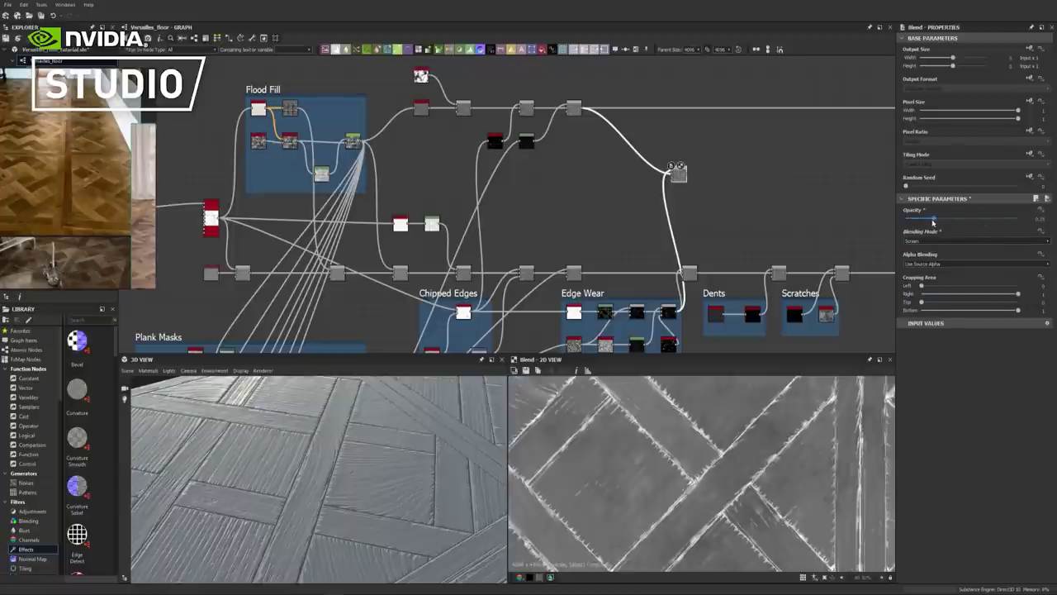
{"action": "left_click_drag", "start_coordinate": [934, 222], "coordinate": [922, 223]}
{"action": "double_click", "coordinate": [1041, 219]}
{"action": "type", "text": "0"}
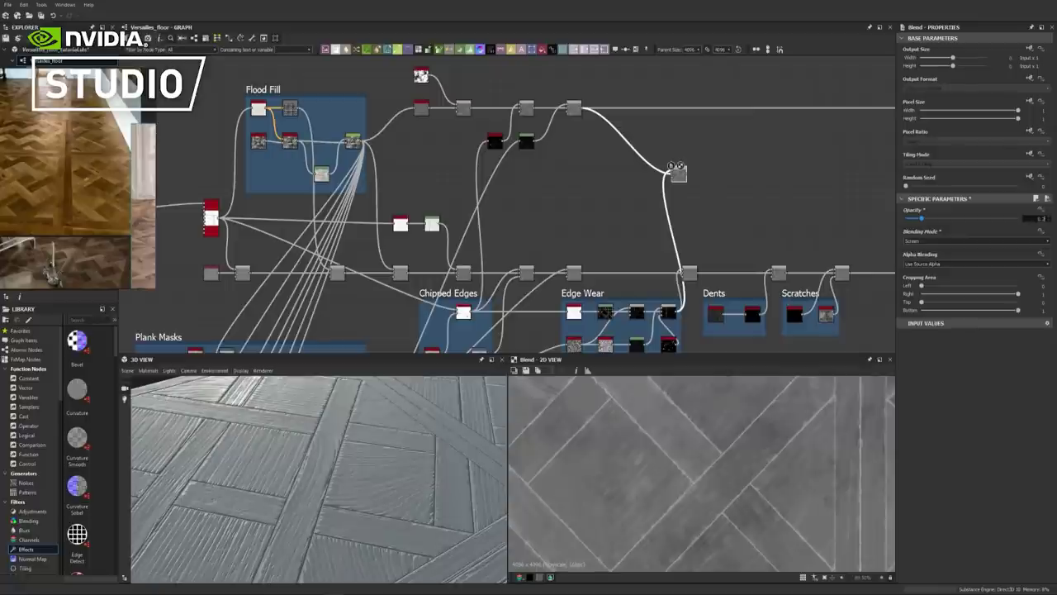
{"action": "type", "text": ".25"}
{"action": "key", "text": "Return"}
{"action": "scroll", "coordinate": [839, 474], "scroll_direction": "down", "scroll_amount": 3}
{"action": "left_click", "coordinate": [1040, 218]}
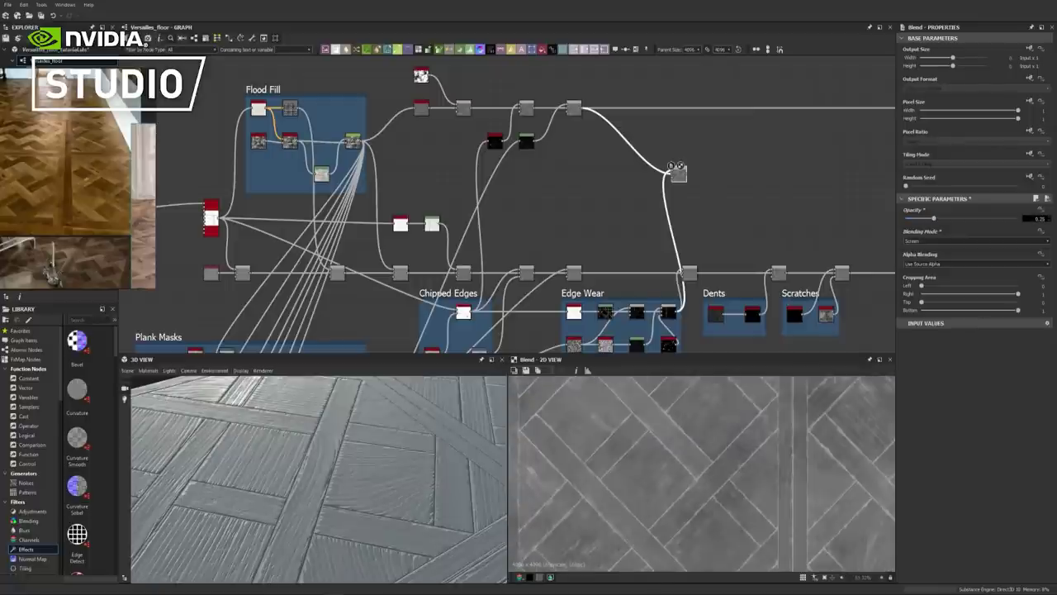
{"action": "key", "text": "BackSpace"}
{"action": "key", "text": "Return"}
Connect the edge wear Blend to the roughness Output, check the floor in 3D, and align the node with the chain
{"action": "left_click_drag", "start_coordinate": [429, 495], "coordinate": [322, 424]}
{"action": "left_click_drag", "start_coordinate": [292, 459], "coordinate": [373, 440]}
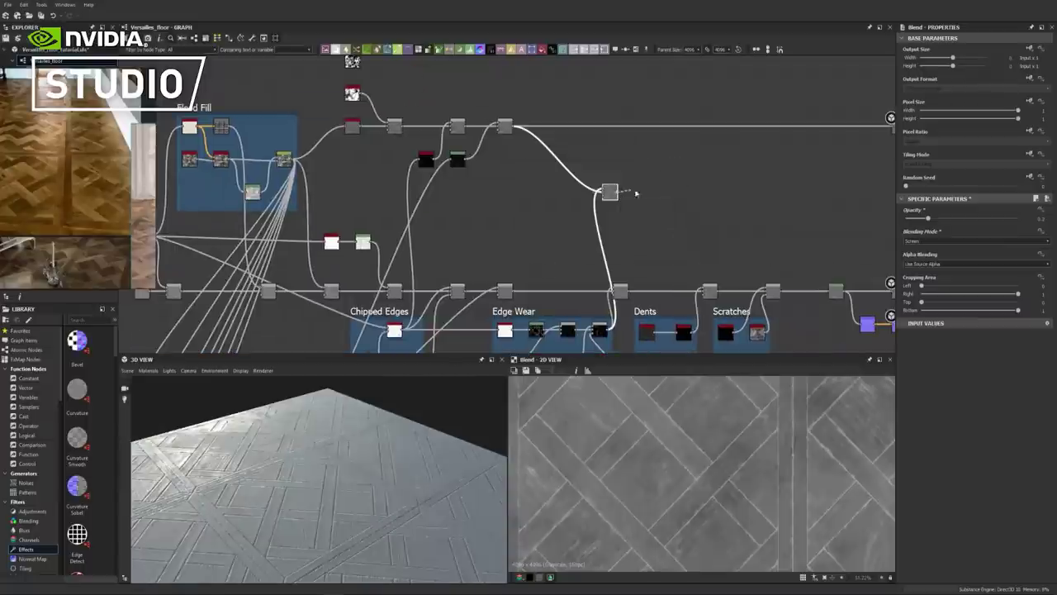
{"action": "left_click_drag", "start_coordinate": [617, 190], "coordinate": [891, 117]}
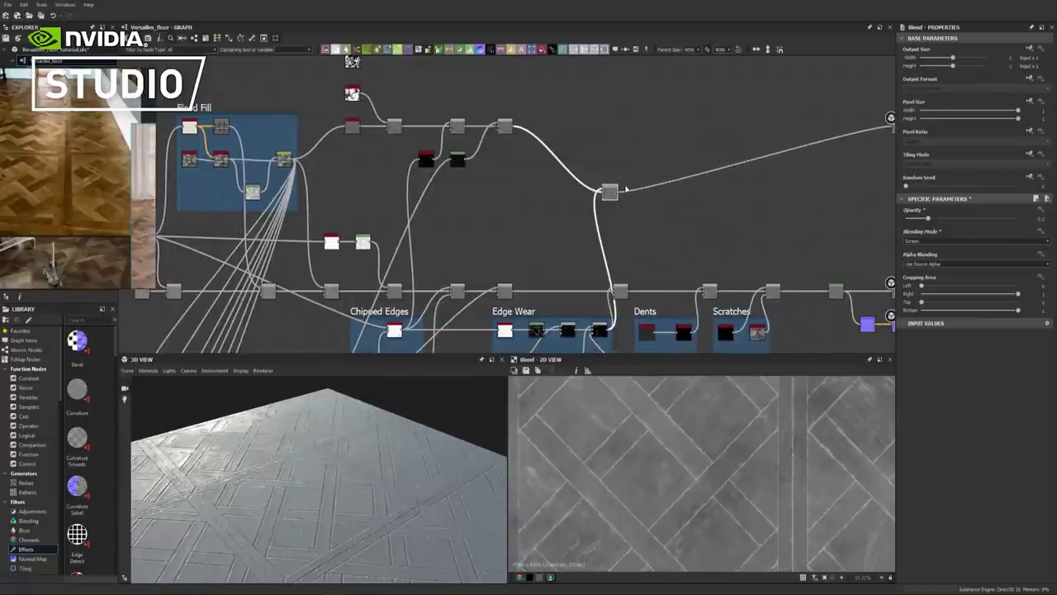
{"action": "left_click_drag", "start_coordinate": [372, 422], "coordinate": [316, 456]}
{"action": "scroll", "coordinate": [323, 427], "scroll_direction": "up", "scroll_amount": 5}
{"action": "scroll", "coordinate": [307, 436], "scroll_direction": "up", "scroll_amount": 3}
{"action": "left_click_drag", "start_coordinate": [611, 192], "coordinate": [631, 126]}
Add a Blend node combining the Dents mask with the roughness chain and insert it before the Output
{"action": "middle_click_drag", "start_coordinate": [710, 221], "coordinate": [623, 167]}
{"action": "left_click", "coordinate": [596, 279]}
{"action": "key", "text": "space"}
{"action": "type", "text": "blend"}
{"action": "left_click", "coordinate": [642, 145]}
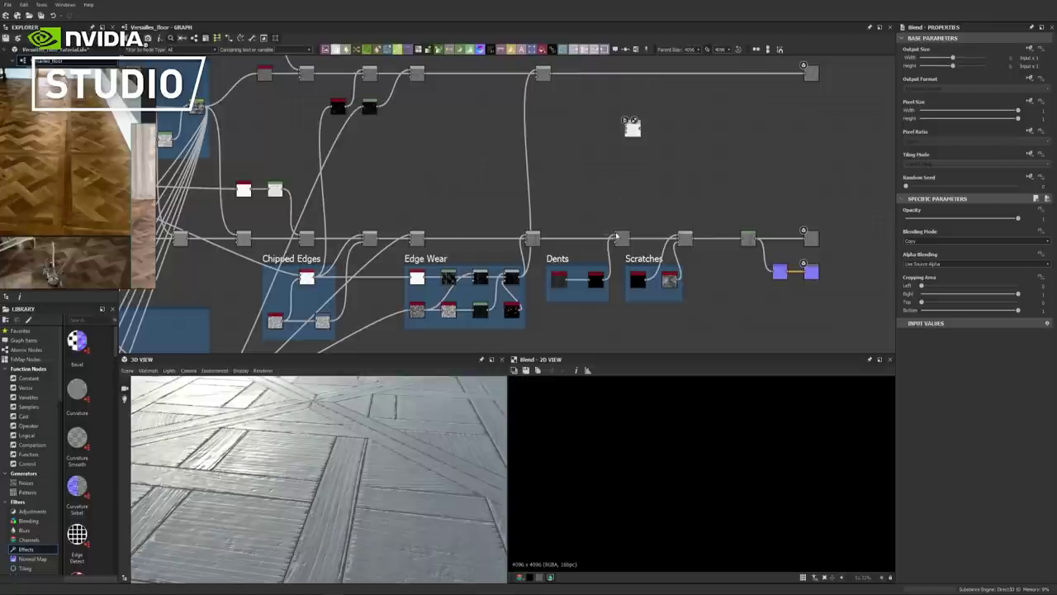
{"action": "left_click_drag", "start_coordinate": [606, 281], "coordinate": [551, 74]}
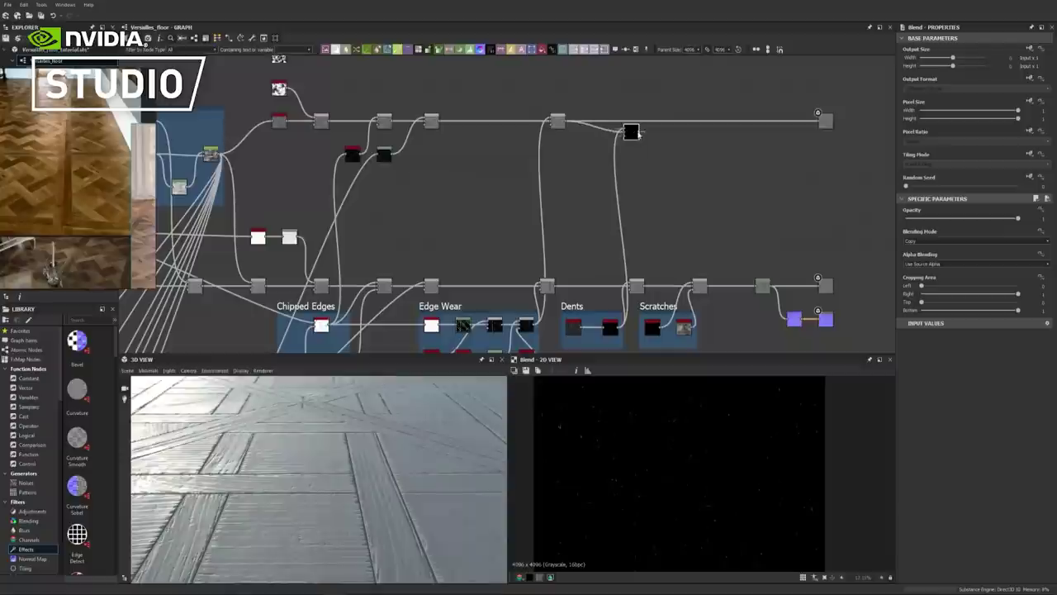
{"action": "left_click_drag", "start_coordinate": [818, 121], "coordinate": [639, 124]}
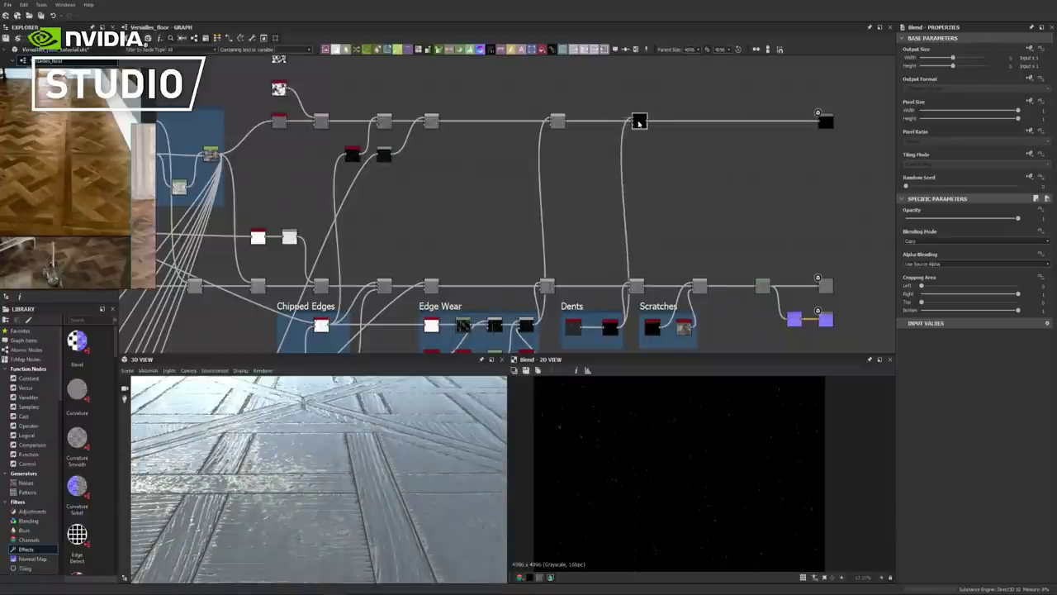
Set the dents Blend to Screen mode with opacity 0.65
{"action": "left_click", "coordinate": [975, 241]}
{"action": "left_click", "coordinate": [942, 294]}
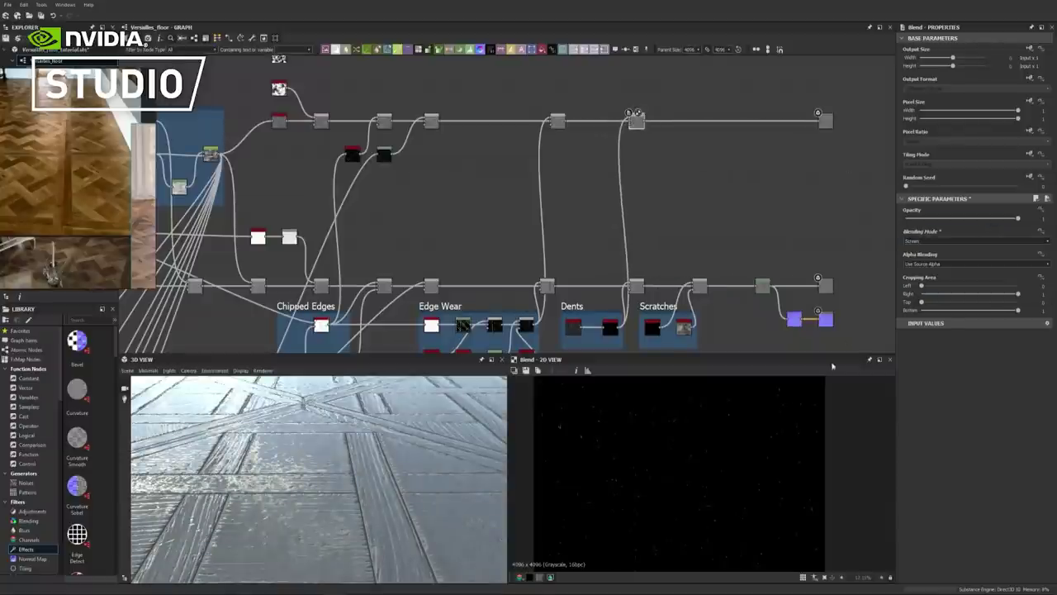
{"action": "scroll", "coordinate": [694, 442], "scroll_direction": "up", "scroll_amount": 3}
{"action": "double_click", "coordinate": [1045, 219]}
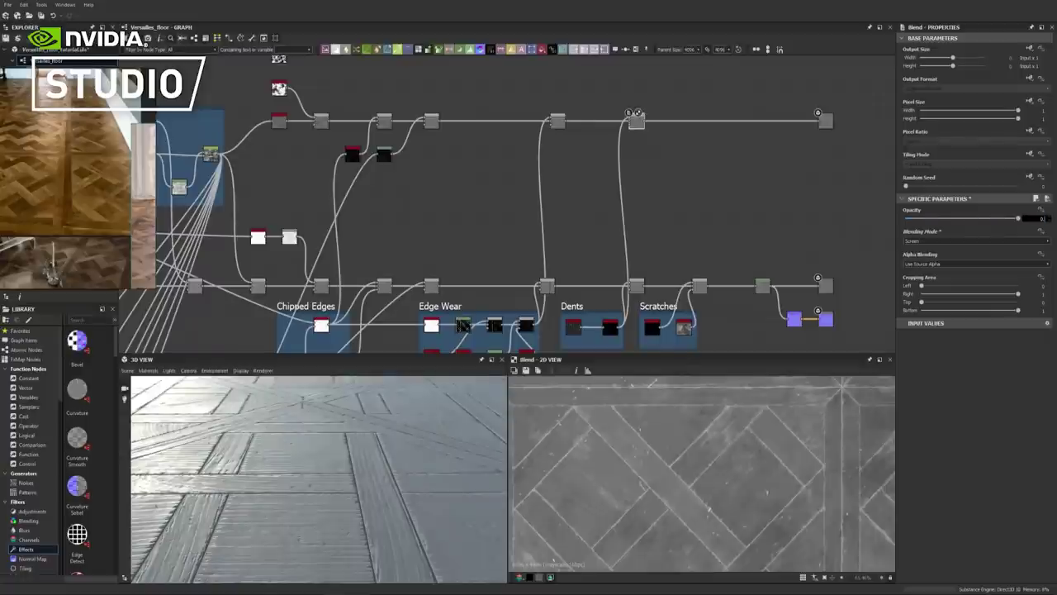
{"action": "key", "text": "Return"}
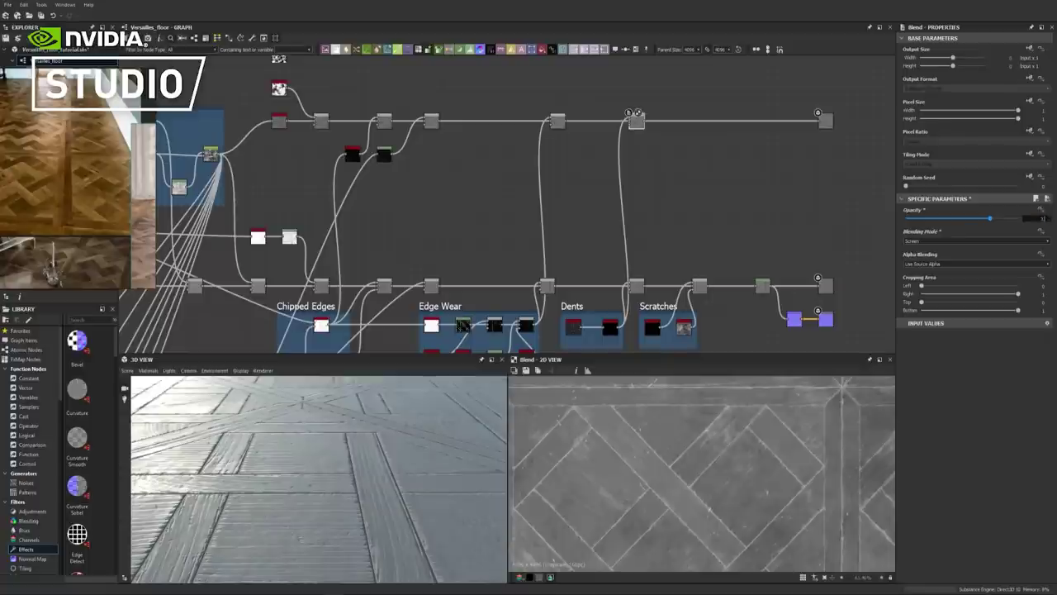
{"action": "key", "text": "Return"}
{"action": "scroll", "coordinate": [669, 465], "scroll_direction": "down", "scroll_amount": 4}
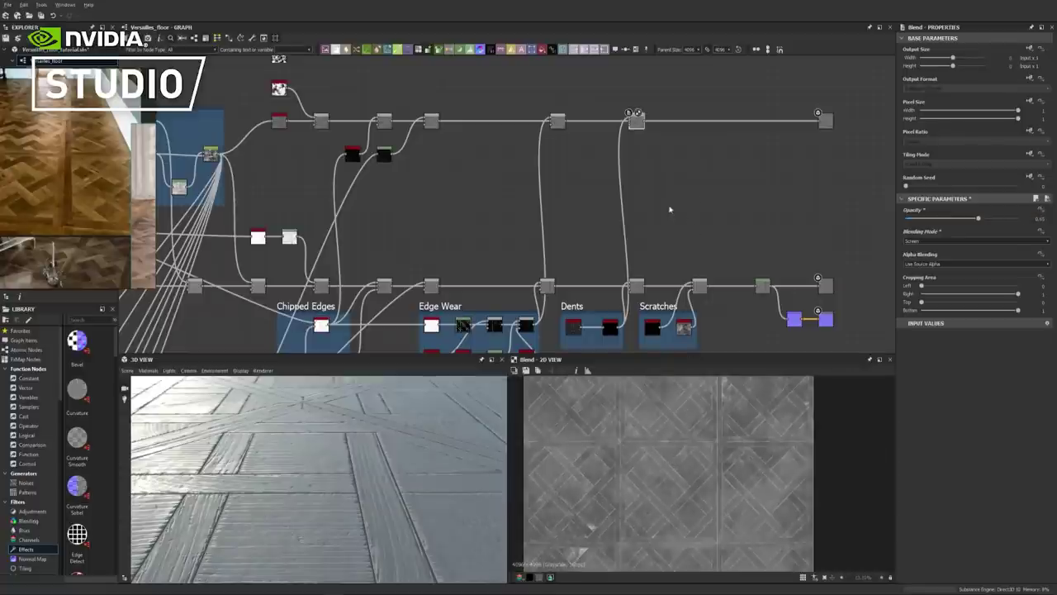
Insert another Blend node between the dents Blend and the roughness Output, leaving space before it
{"action": "middle_click_drag", "start_coordinate": [670, 209], "coordinate": [673, 192]}
{"action": "key", "text": "space"}
{"action": "type", "text": "blend"}
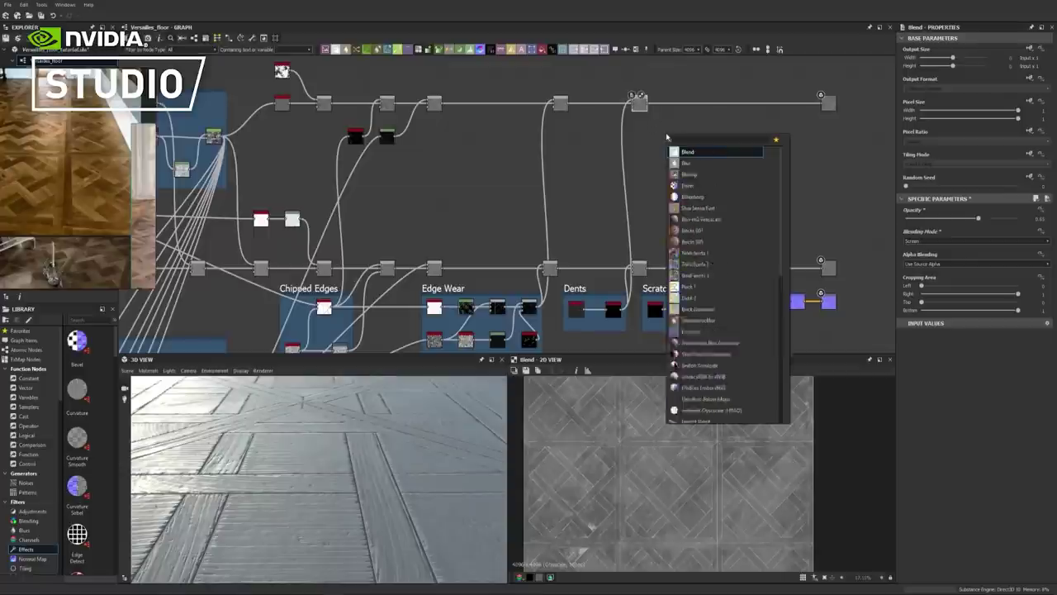
{"action": "key", "text": "Return"}
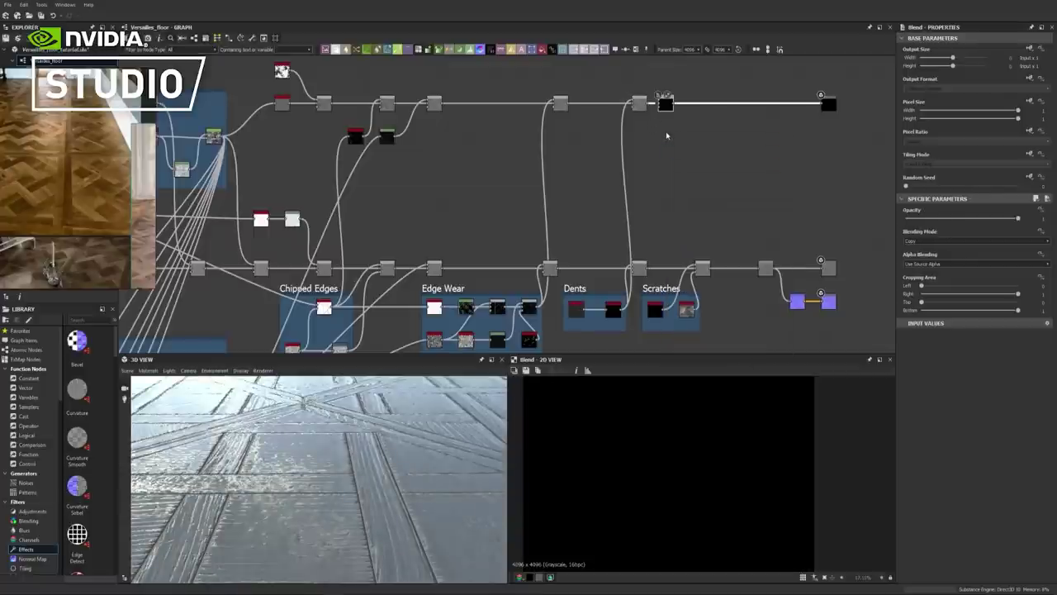
{"action": "left_click_drag", "start_coordinate": [666, 104], "coordinate": [702, 104]}
Connect the Scratches mask from the Scratches frame into the new Blend at the end of the roughness chain
{"action": "scroll", "coordinate": [755, 273], "scroll_direction": "up", "scroll_amount": 1}
{"action": "left_click_drag", "start_coordinate": [645, 320], "coordinate": [658, 138]}
{"action": "left_click", "coordinate": [628, 125]}
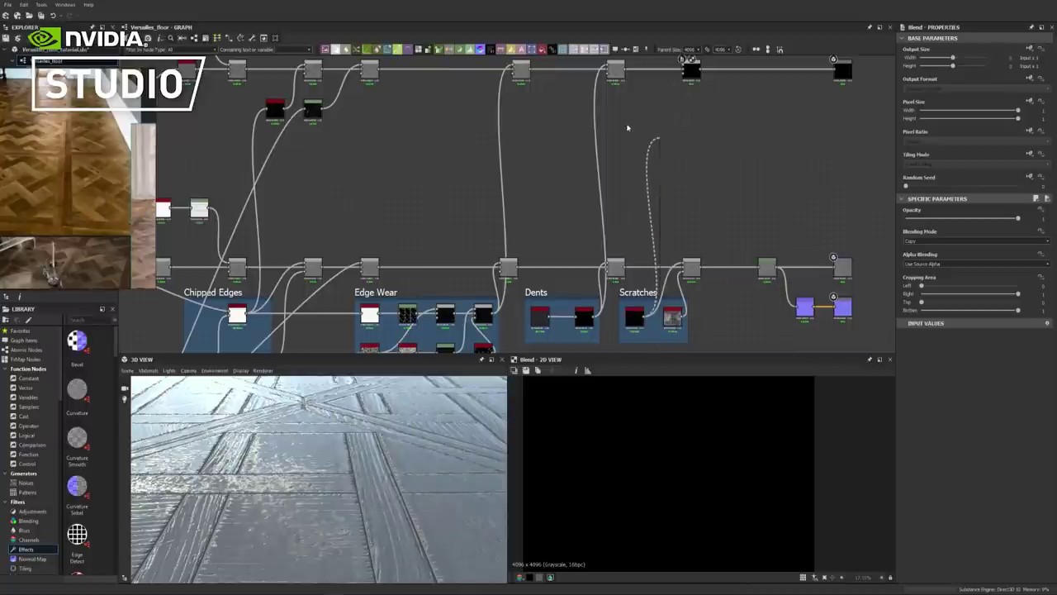
{"action": "left_click", "coordinate": [673, 317]}
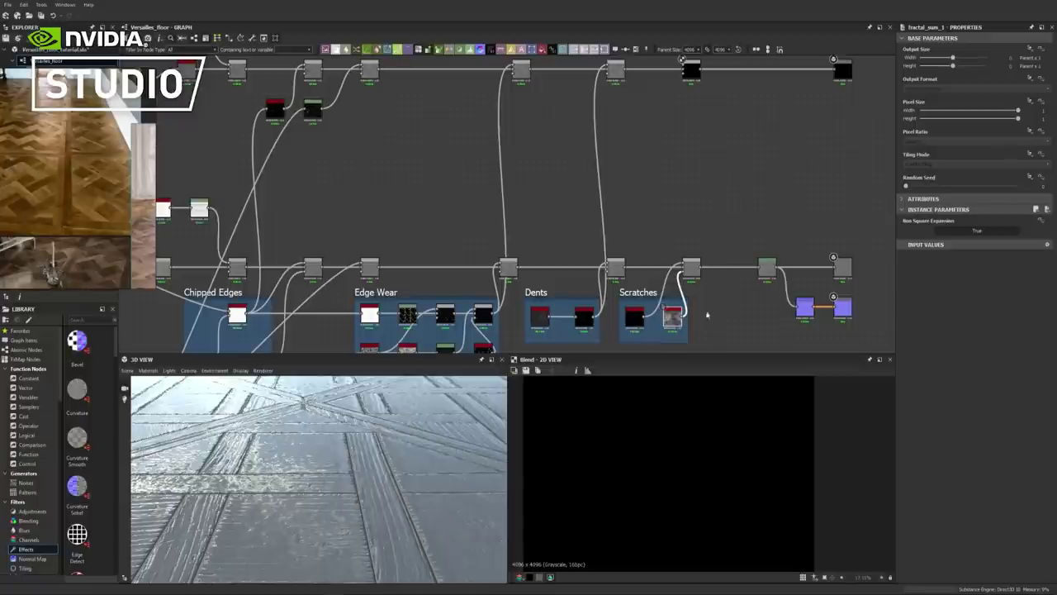
{"action": "mouse_move", "coordinate": [646, 318]}
{"action": "left_mouse_down"}
{"action": "mouse_move", "coordinate": [727, 116]}
{"action": "mouse_move", "coordinate": [689, 67]}
{"action": "mouse_move", "coordinate": [630, 316]}
{"action": "left_mouse_up"}
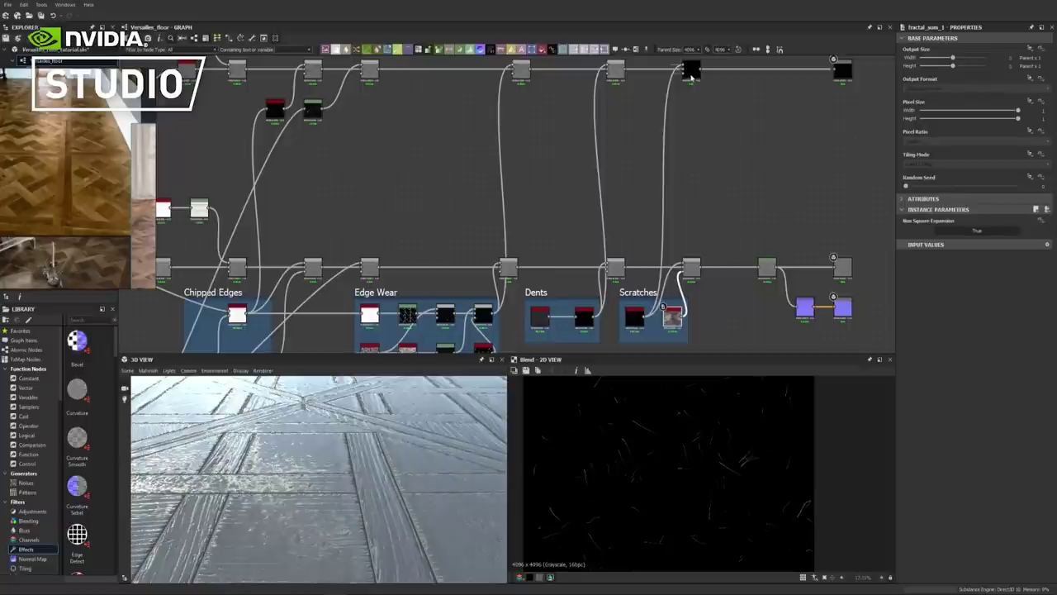
Set the scratches Blend to Screen mode with opacity 0.2 and check the floor's reflections in 3D
{"action": "left_click", "coordinate": [691, 70]}
{"action": "left_click", "coordinate": [941, 242]}
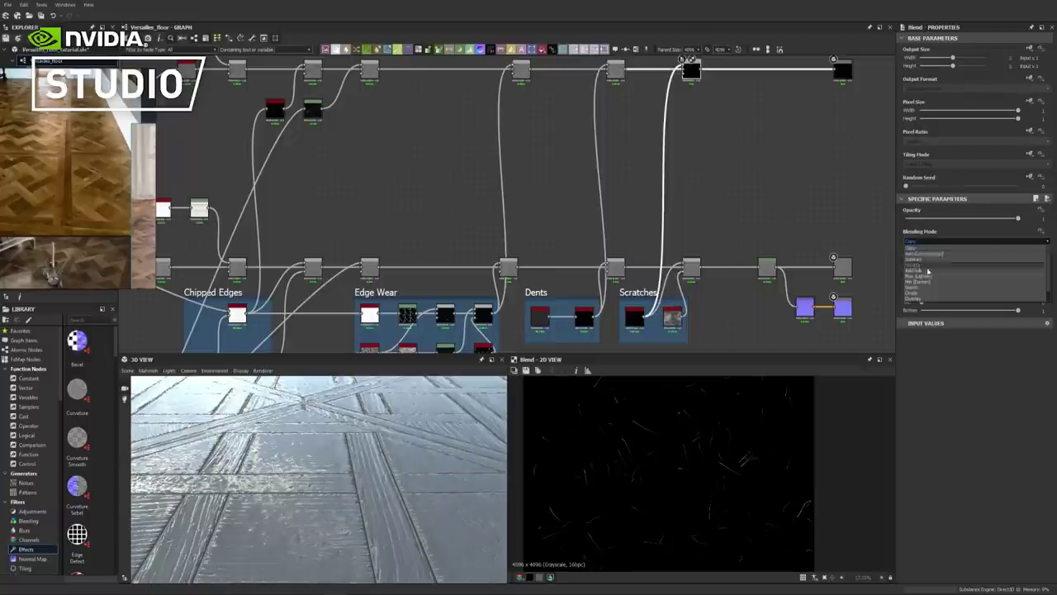
{"action": "left_click", "coordinate": [927, 271]}
{"action": "left_click_drag", "start_coordinate": [488, 416], "coordinate": [337, 434]}
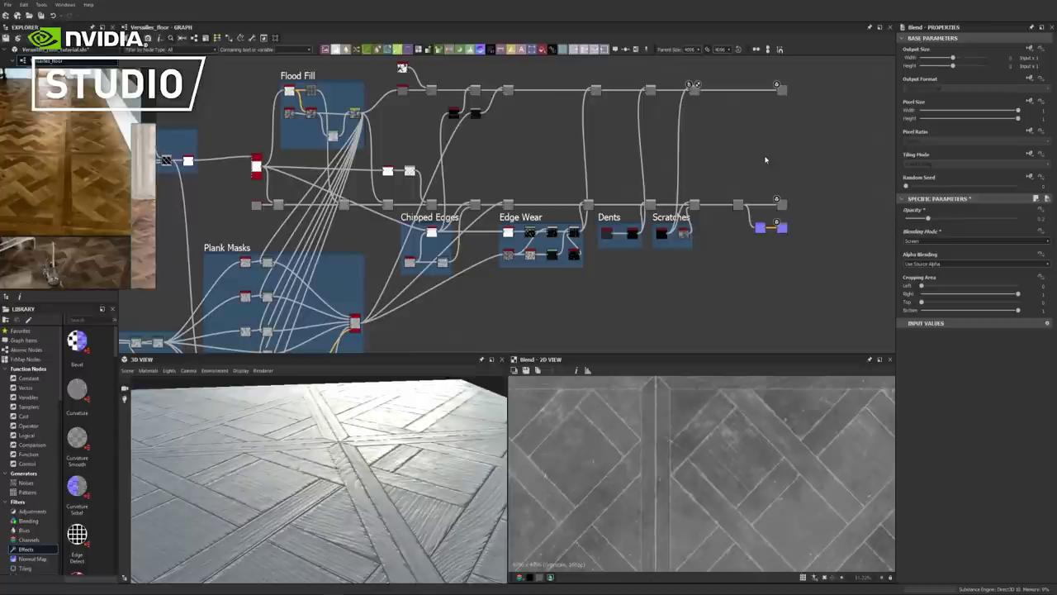
Add a Curvature Sobel node between the two chains and feed it from the Normal node
{"action": "key", "text": "space"}
{"action": "type", "text": "curv"}
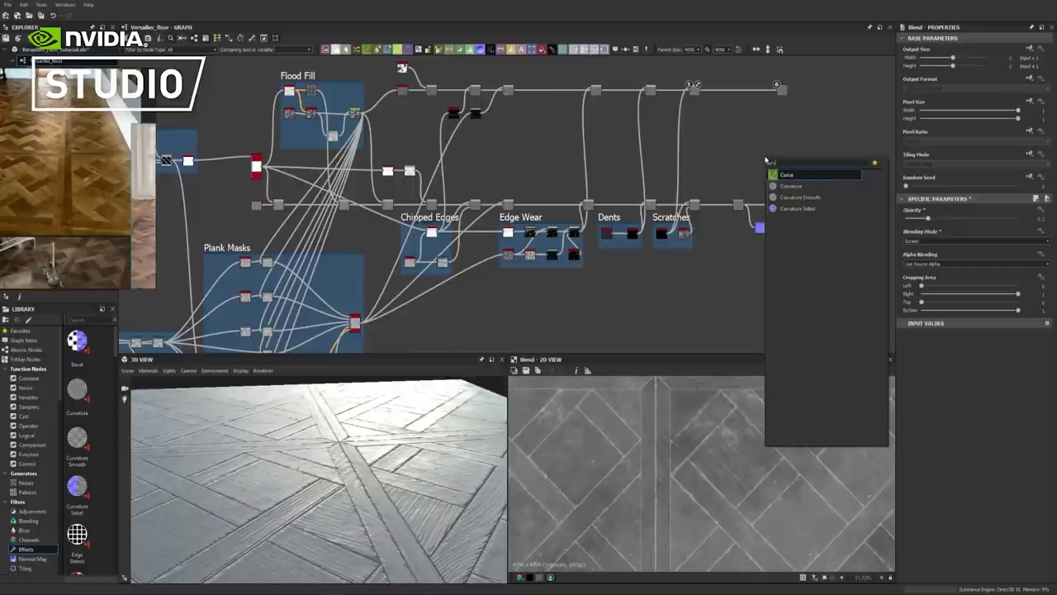
{"action": "left_click", "coordinate": [798, 208]}
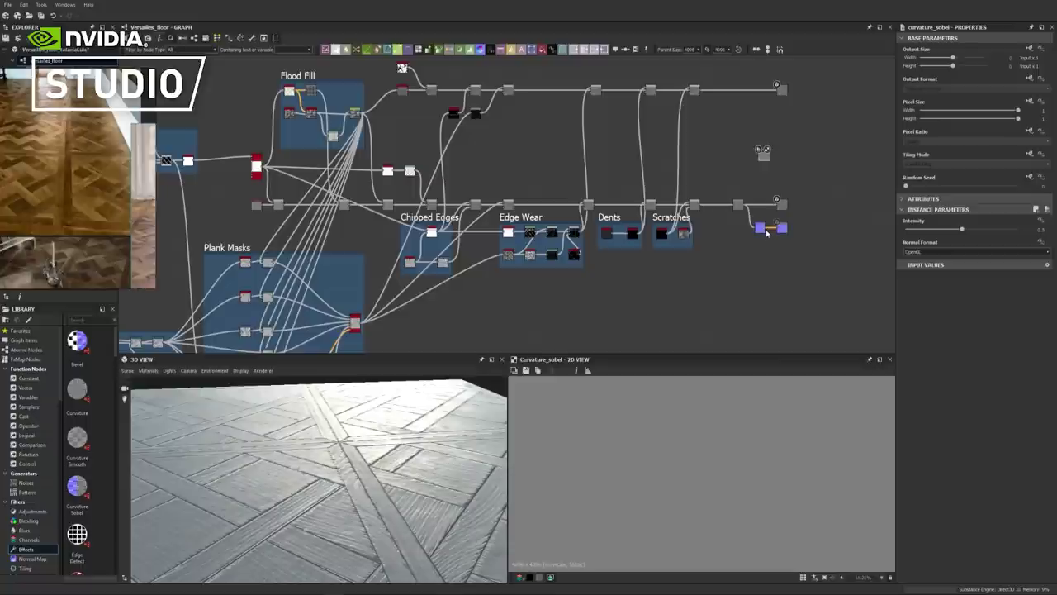
{"action": "left_click_drag", "start_coordinate": [766, 230], "coordinate": [760, 151]}
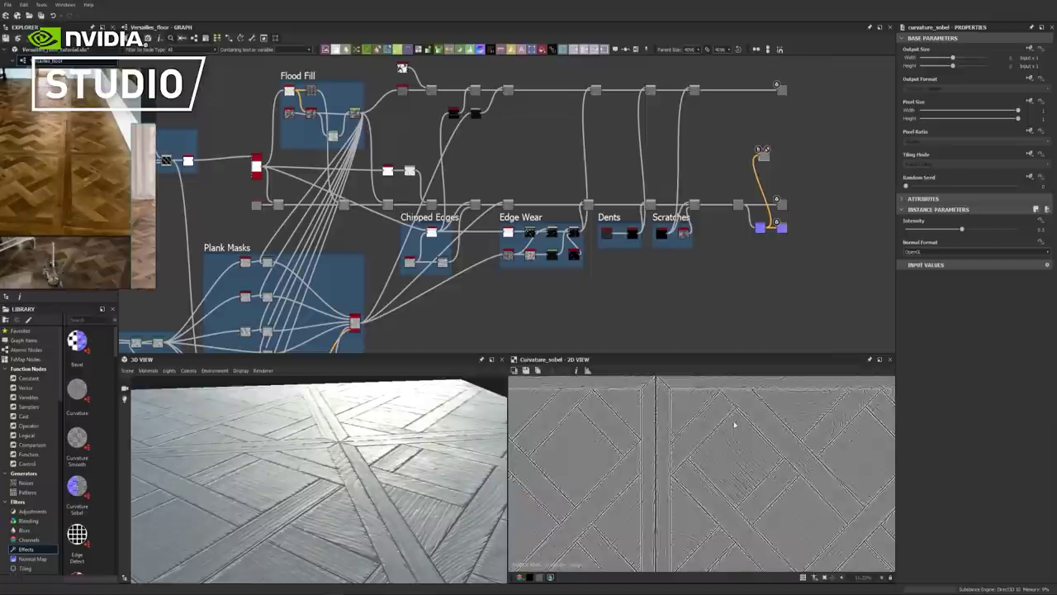
Set the Curvature Sobel intensity to 0.22 and place the node just below the end of the roughness chain
{"action": "scroll", "coordinate": [742, 428], "scroll_direction": "up", "scroll_amount": 5}
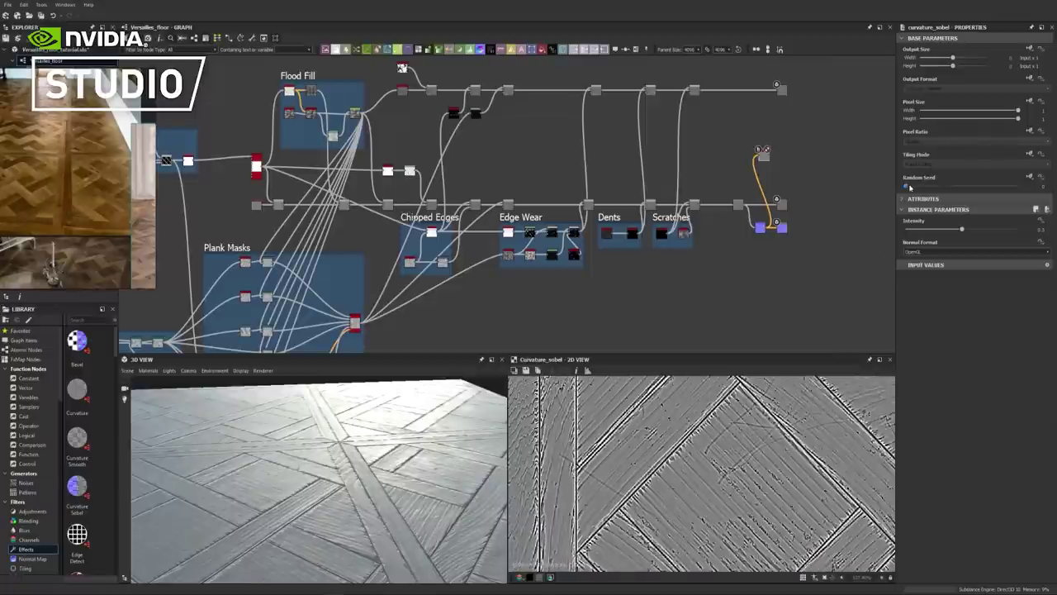
{"action": "left_click", "coordinate": [918, 229]}
{"action": "left_click_drag", "start_coordinate": [917, 236], "coordinate": [931, 236]}
{"action": "scroll", "coordinate": [688, 496], "scroll_direction": "up", "scroll_amount": 3}
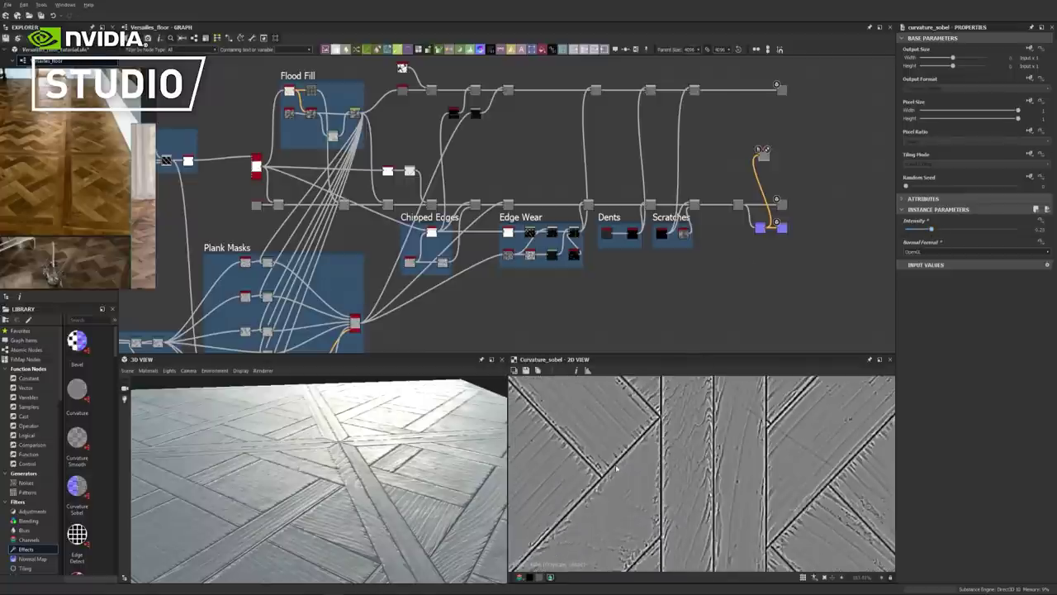
{"action": "scroll", "coordinate": [617, 469], "scroll_direction": "down", "scroll_amount": 4}
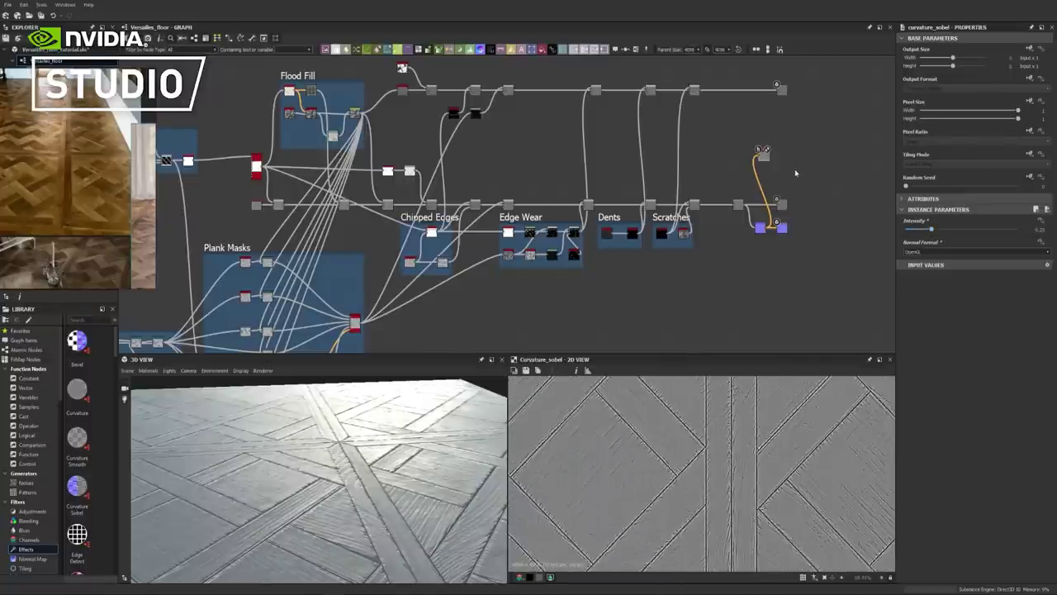
{"action": "left_click_drag", "start_coordinate": [764, 154], "coordinate": [717, 125]}
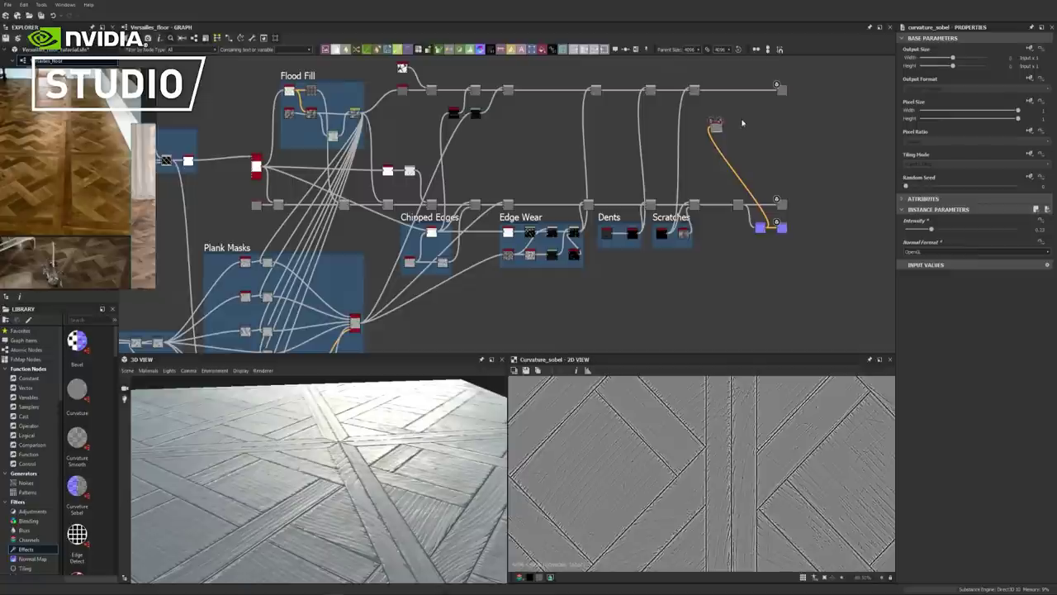
Add a Blend node beside the Curvature Sobel node and inspect the plank surface up close in 3D
{"action": "key", "text": "space"}
{"action": "type", "text": "blend"}
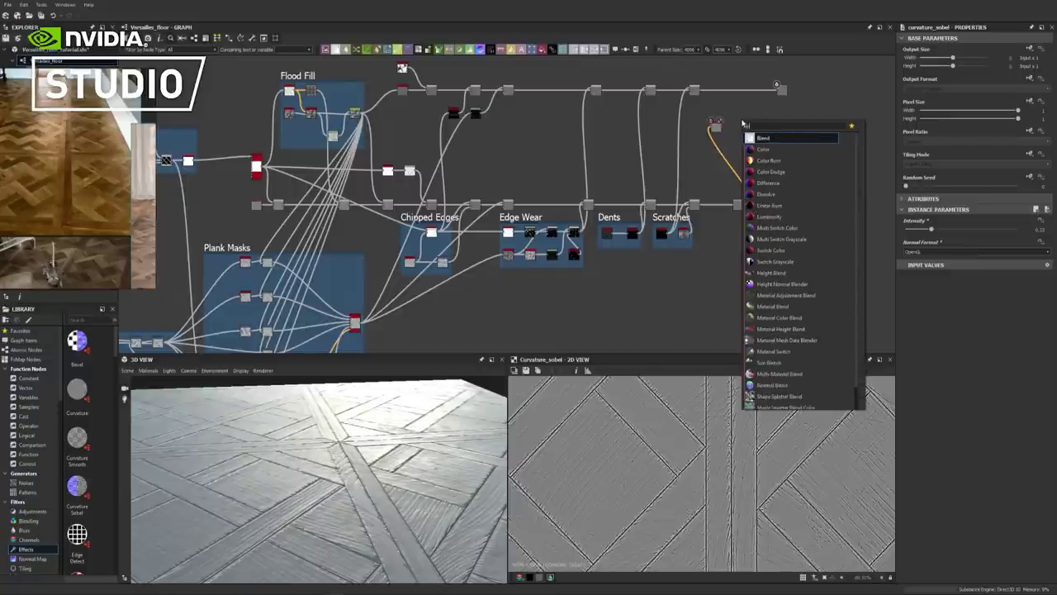
{"action": "key", "text": "Return"}
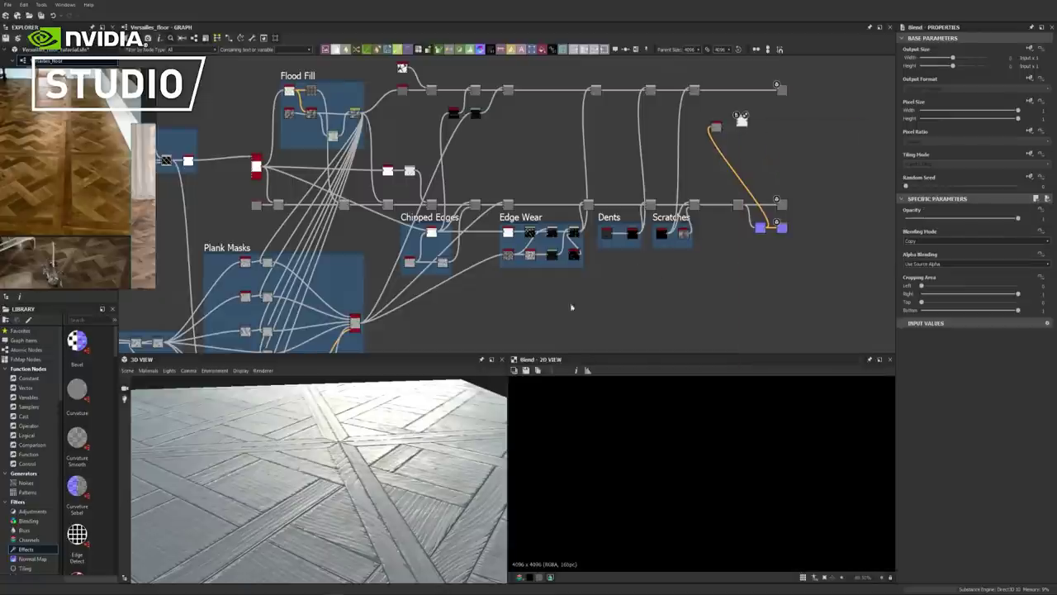
{"action": "left_click_drag", "start_coordinate": [321, 517], "coordinate": [275, 498]}
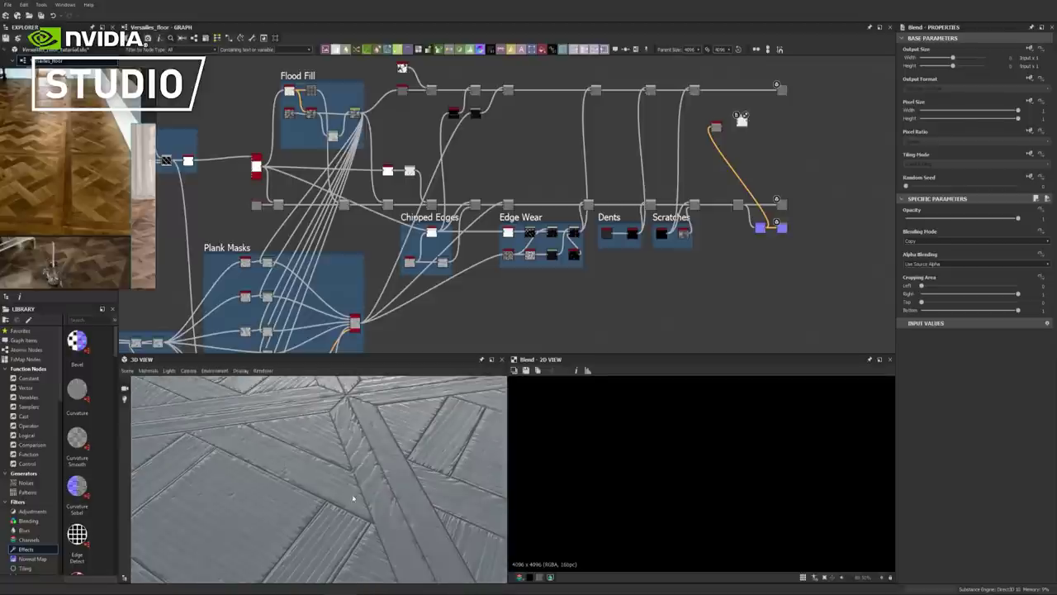
Add a Levels node between Curvature Sobel and the new Blend, with the Blend inserted before the roughness Output
{"action": "double_click", "coordinate": [717, 126]}
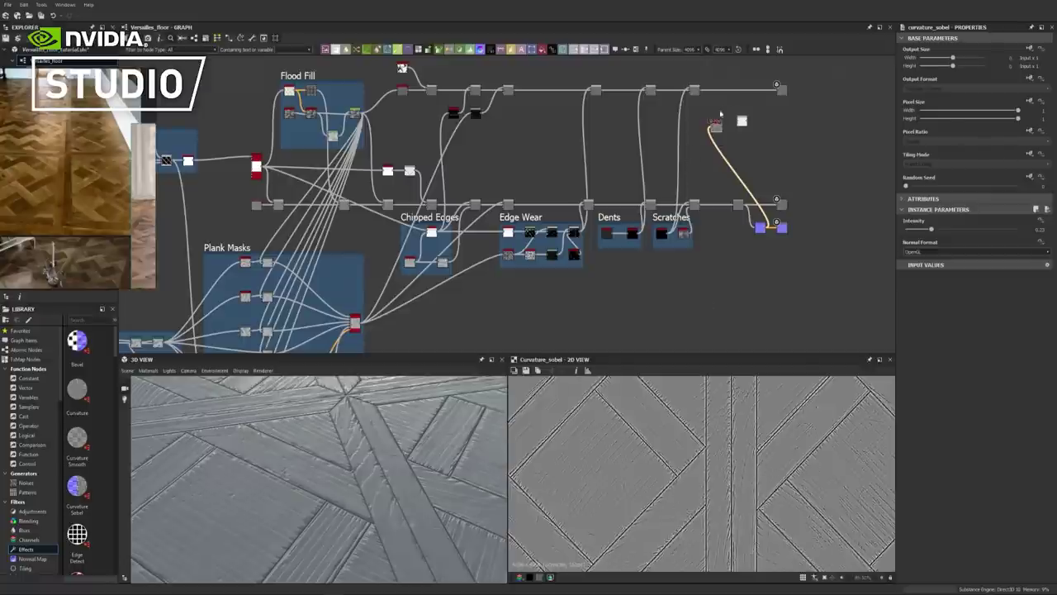
{"action": "key", "text": "space"}
{"action": "type", "text": "lev"}
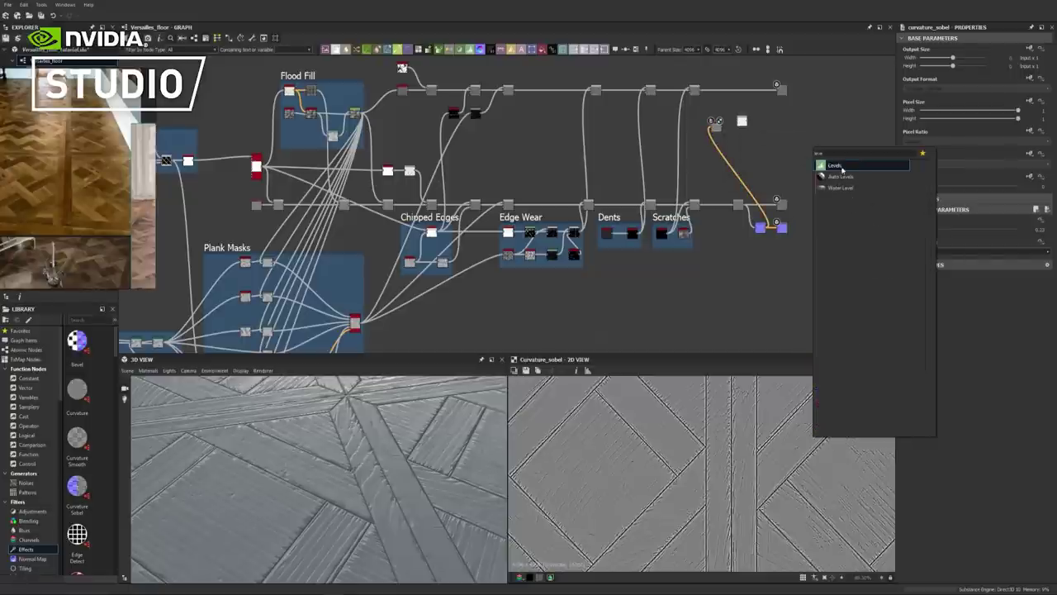
{"action": "left_click", "coordinate": [836, 165]}
{"action": "left_click_drag", "start_coordinate": [813, 149], "coordinate": [719, 105]}
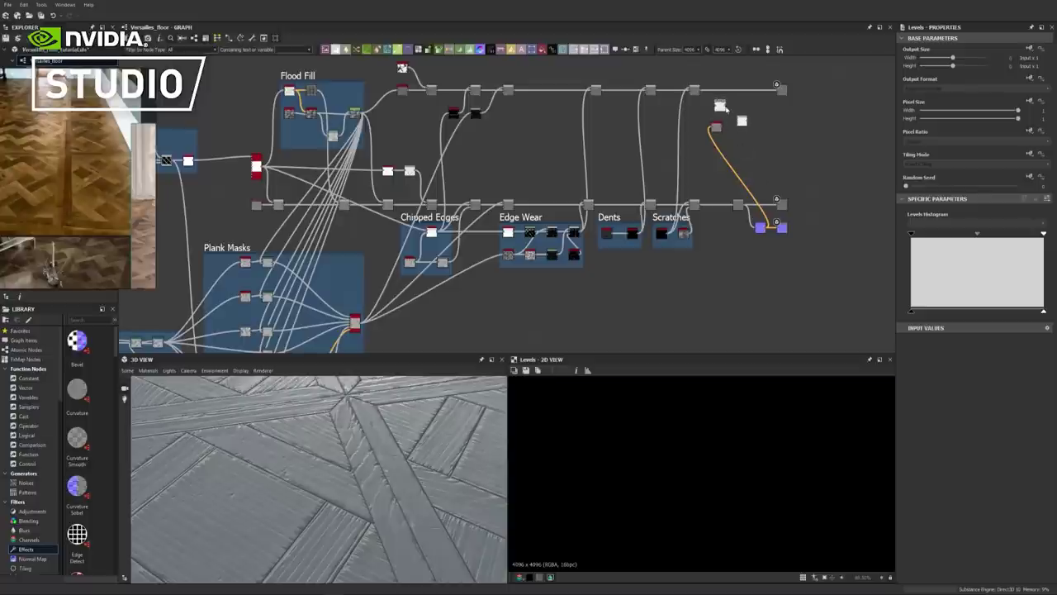
{"action": "left_click_drag", "start_coordinate": [725, 106], "coordinate": [733, 90]}
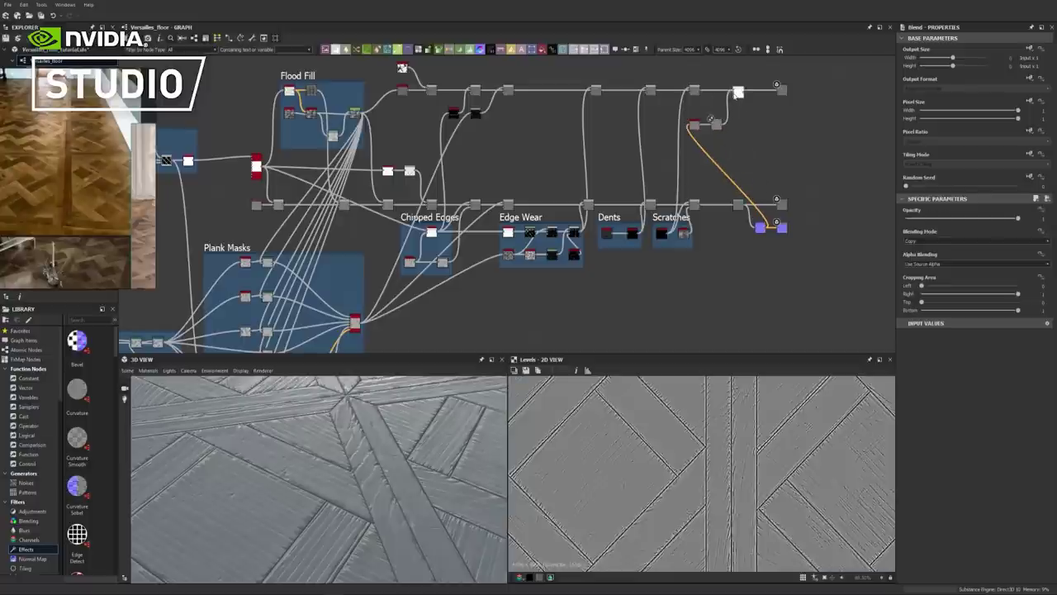
Raise the black point of the curvature Levels node to the histogram's central peak and inspect the isolated bright edges up close in 2D
{"action": "left_click", "coordinate": [716, 125]}
{"action": "left_click_drag", "start_coordinate": [911, 233], "coordinate": [978, 234]}
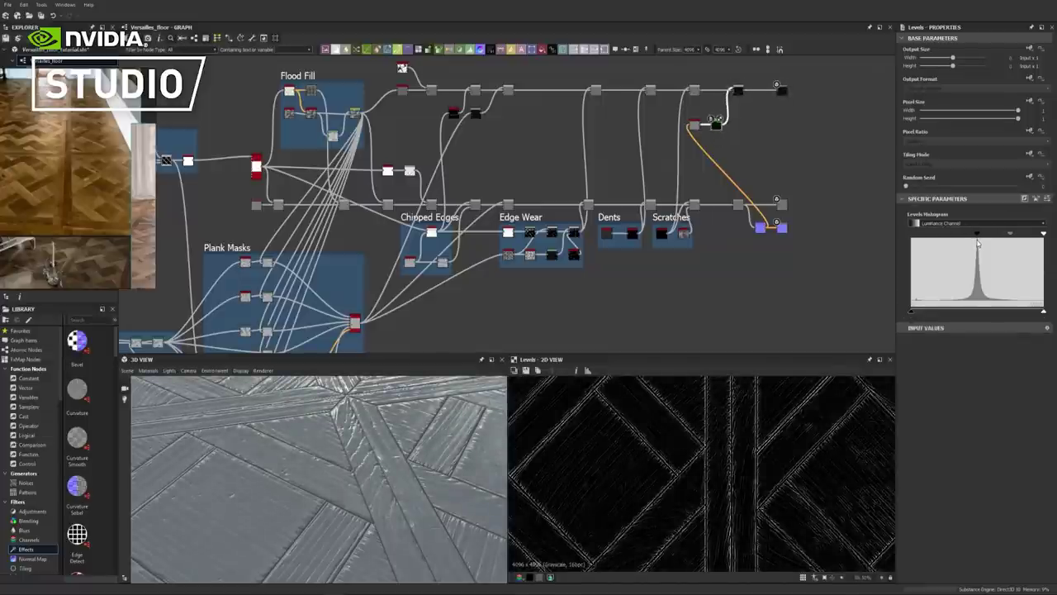
{"action": "scroll", "coordinate": [712, 471], "scroll_direction": "up", "scroll_amount": 5}
{"action": "scroll", "coordinate": [707, 467], "scroll_direction": "down", "scroll_amount": 5}
{"action": "scroll", "coordinate": [734, 465], "scroll_direction": "up", "scroll_amount": 6}
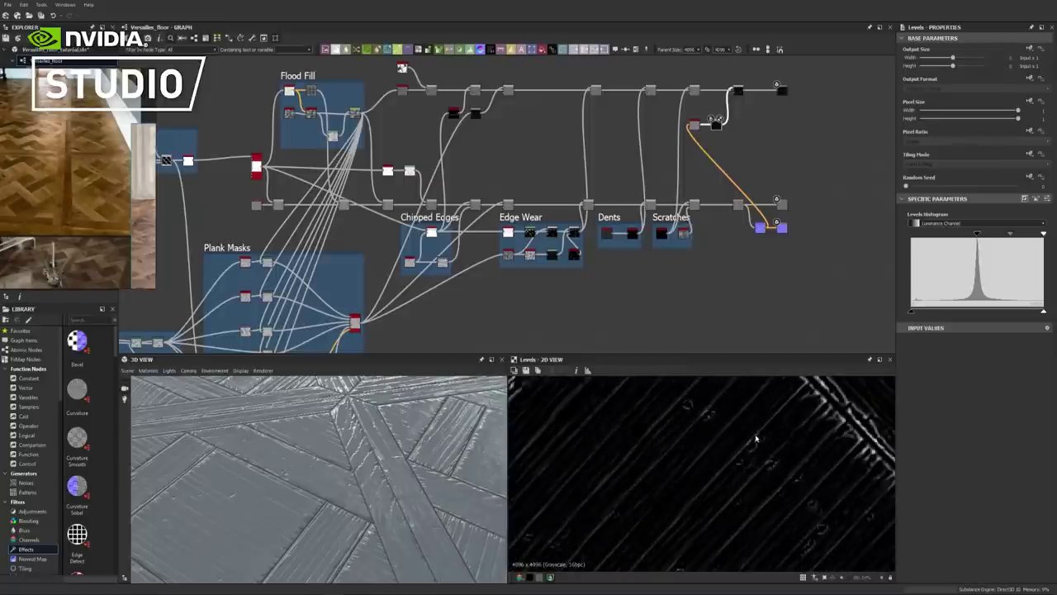
{"action": "scroll", "coordinate": [739, 446], "scroll_direction": "down", "scroll_amount": 2}
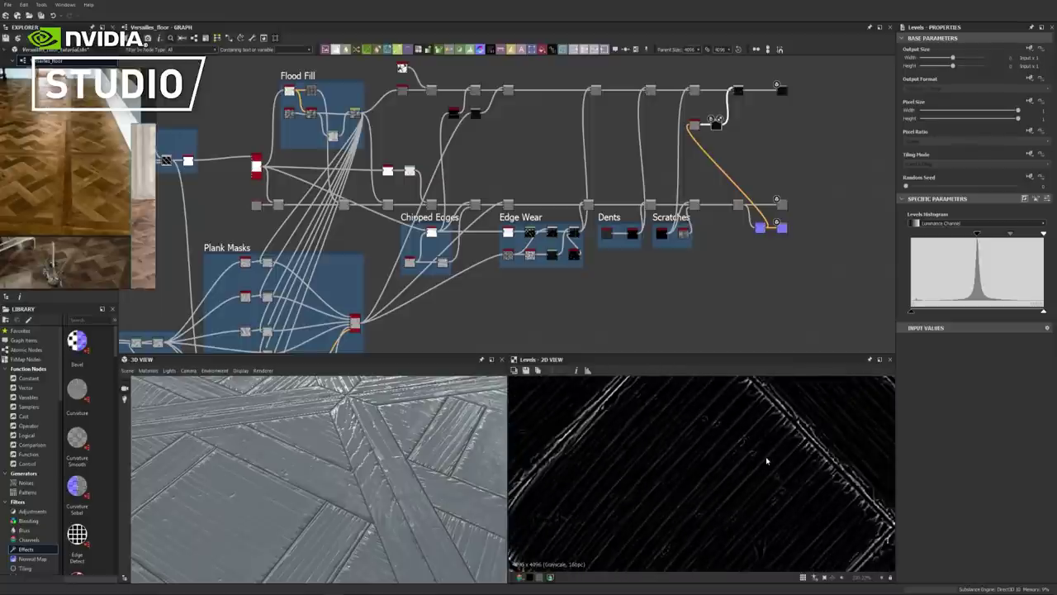
{"action": "scroll", "coordinate": [754, 475], "scroll_direction": "down", "scroll_amount": 2}
{"action": "middle_click_drag", "start_coordinate": [716, 474], "coordinate": [741, 472]}
{"action": "scroll", "coordinate": [715, 439], "scroll_direction": "down", "scroll_amount": 2}
{"action": "middle_click_drag", "start_coordinate": [716, 439], "coordinate": [737, 488]}
{"action": "middle_click_drag", "start_coordinate": [702, 432], "coordinate": [711, 519]}
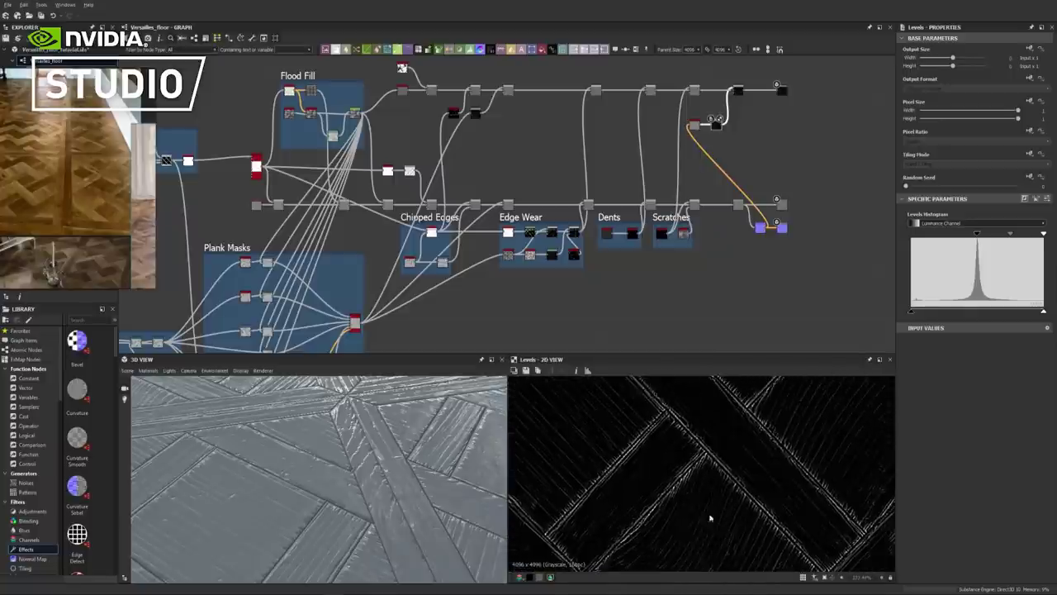
Set the curvature Blend node to Screen mode, try an opacity of 0.4, and lower it to 0.2
{"action": "double_click", "coordinate": [736, 87]}
{"action": "type", "text": "0.4"}
{"action": "key", "text": "Return"}
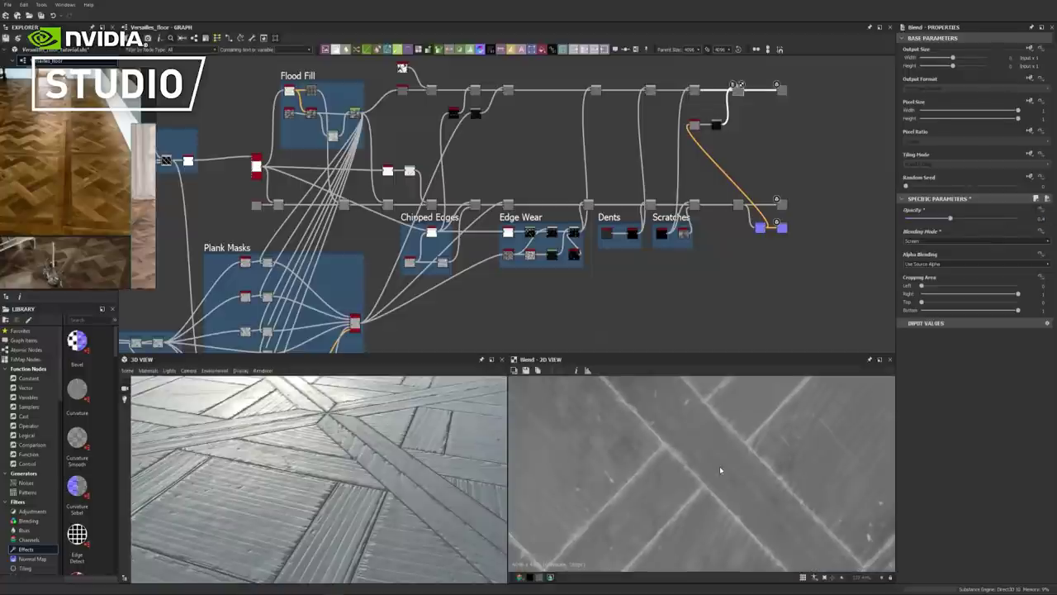
{"action": "scroll", "coordinate": [719, 466], "scroll_direction": "down", "scroll_amount": 5}
{"action": "double_click", "coordinate": [1042, 221]}
{"action": "type", "text": "0.2"}
{"action": "key", "text": "Return"}
{"action": "double_click", "coordinate": [1042, 218]}
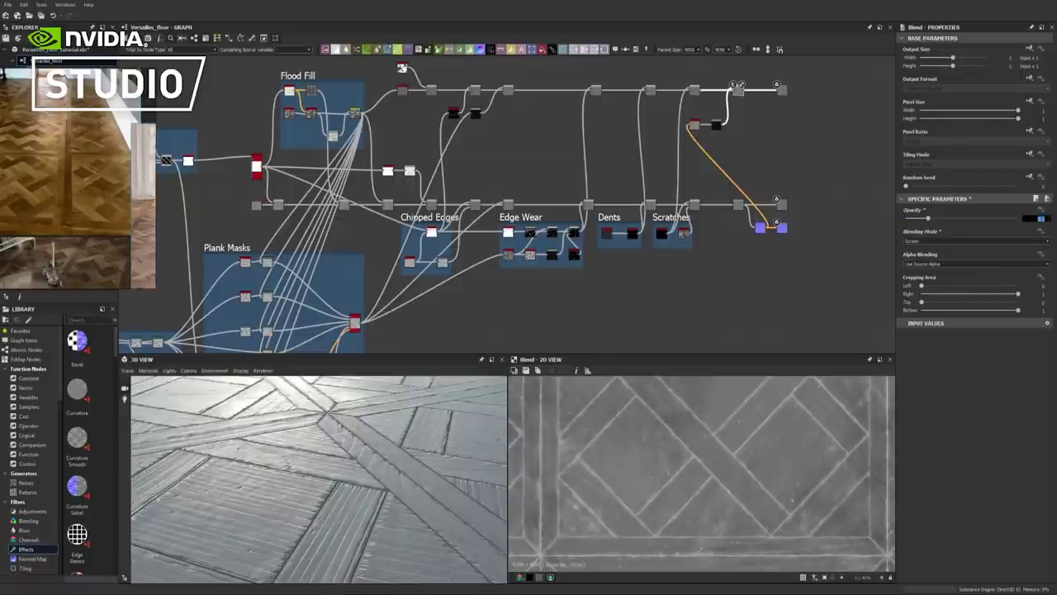
Raise the Curvature Sobel intensity close to the end of its range and preview the resulting Levels mask
{"action": "double_click", "coordinate": [717, 124]}
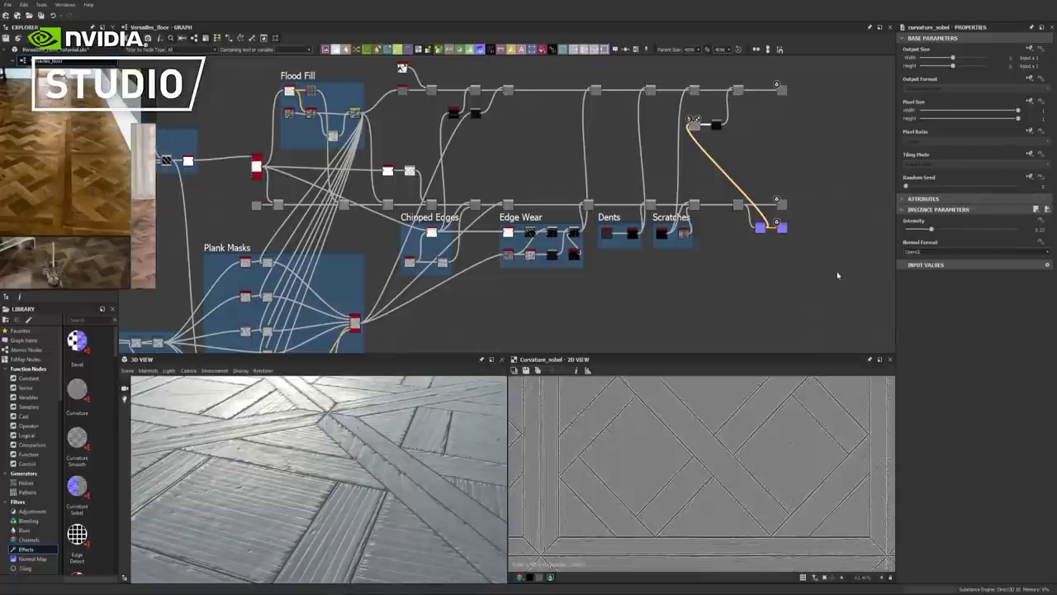
{"action": "left_click", "coordinate": [958, 231]}
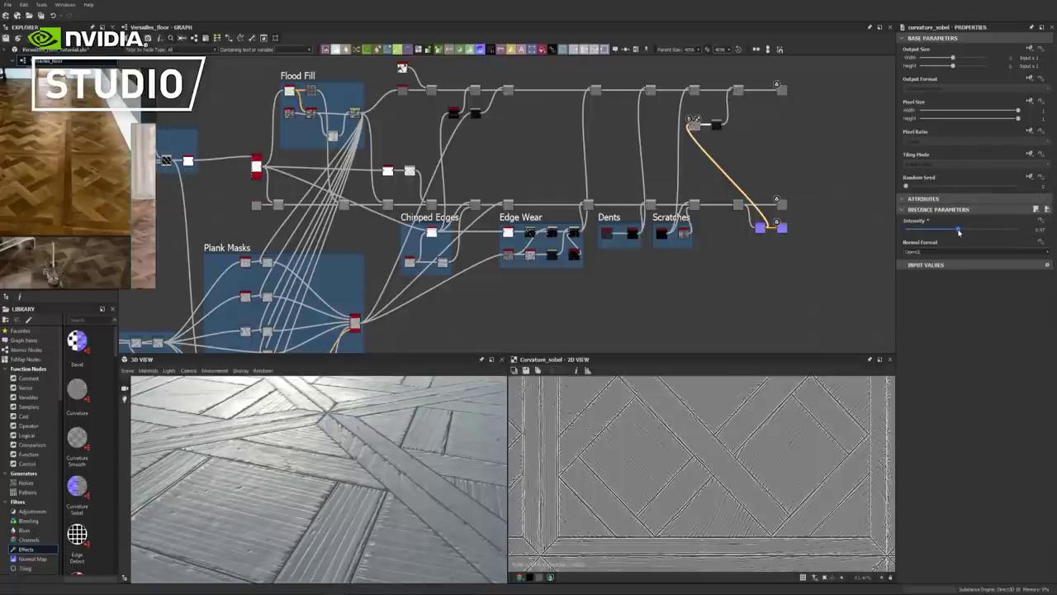
{"action": "left_click_drag", "start_coordinate": [959, 231], "coordinate": [1007, 235]}
{"action": "double_click", "coordinate": [716, 125]}
Try an opacity of 0.1 on the curvature Blend, settle on 0.2, and check the floor's reflections in 3D
{"action": "double_click", "coordinate": [738, 91]}
{"action": "left_click", "coordinate": [1040, 220]}
{"action": "type", "text": "0.1"}
{"action": "key", "text": "Return"}
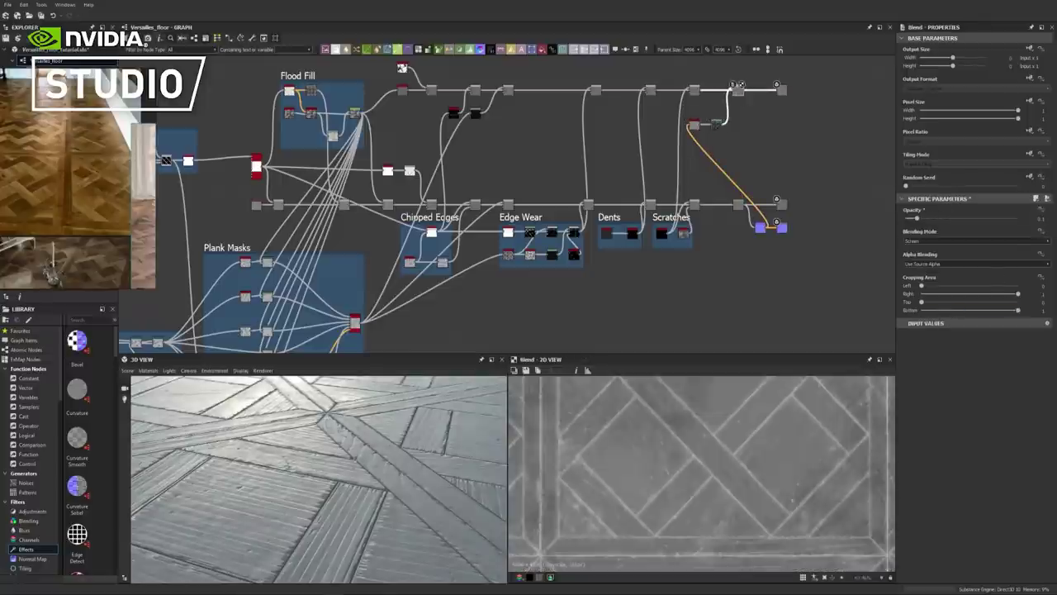
{"action": "double_click", "coordinate": [1038, 219]}
{"action": "key", "text": "Return"}
{"action": "scroll", "coordinate": [317, 460], "scroll_direction": "down", "scroll_amount": 5}
{"action": "right_click_drag", "start_coordinate": [316, 461], "coordinate": [382, 443], "text": "ctrl+shift"}
{"action": "left_click_drag", "start_coordinate": [380, 444], "coordinate": [471, 376]}
Preview the whole texture of the unconnected Grunge Map 007 node above Grunge Map 008
{"action": "middle_click_drag", "start_coordinate": [538, 125], "coordinate": [523, 237]}
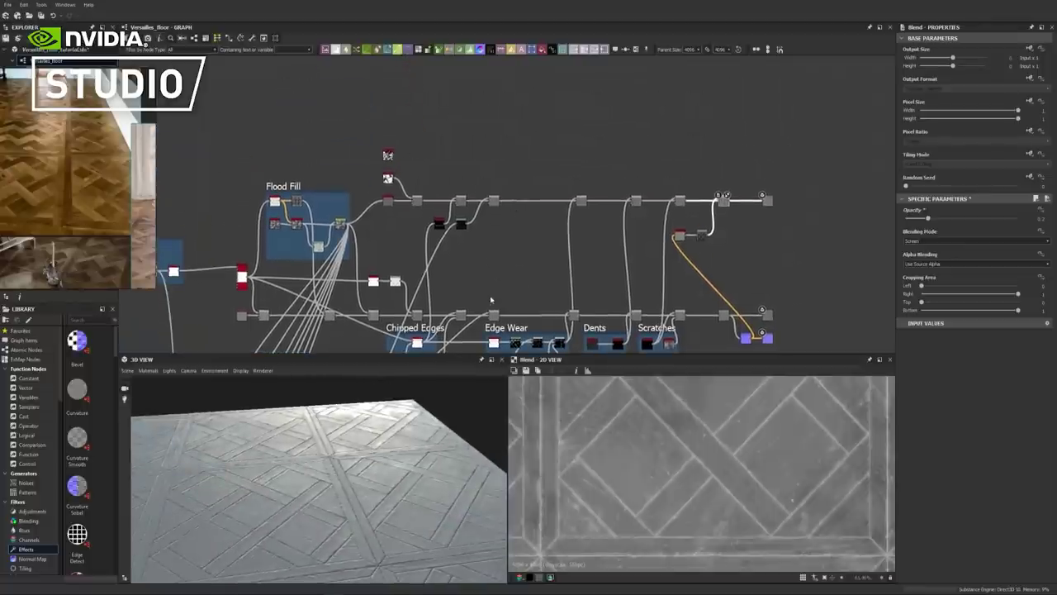
{"action": "scroll", "coordinate": [400, 159], "scroll_direction": "up", "scroll_amount": 5}
{"action": "double_click", "coordinate": [382, 156]}
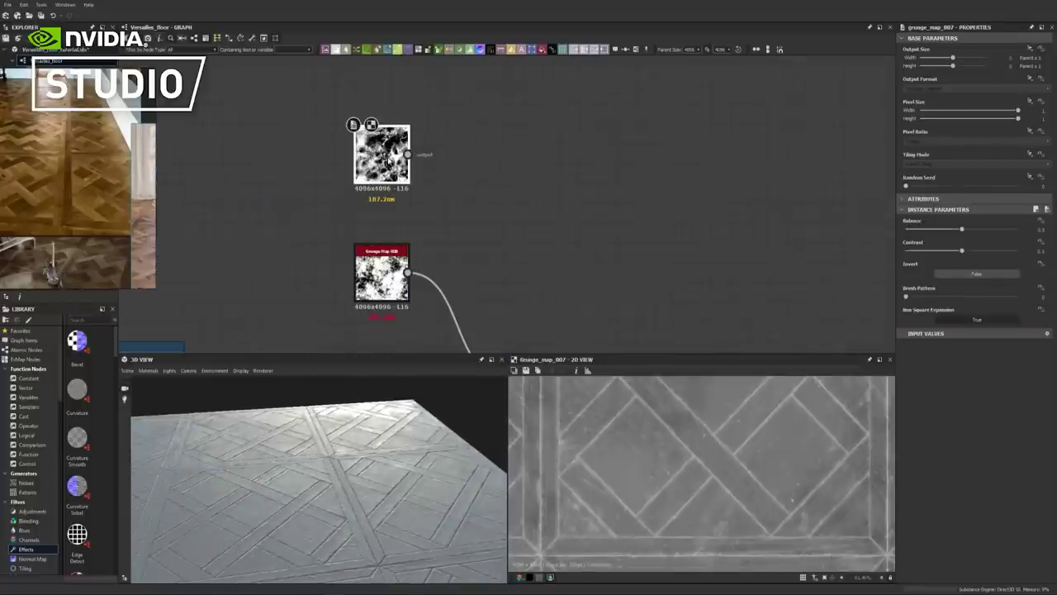
{"action": "scroll", "coordinate": [676, 455], "scroll_direction": "down", "scroll_amount": 4}
{"action": "key", "text": "f"}
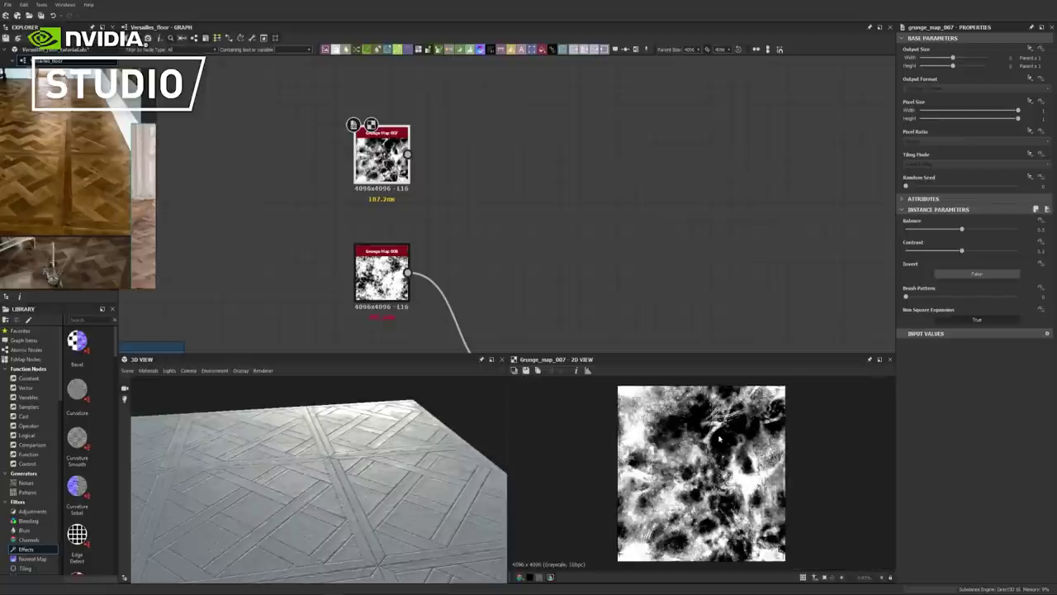
{"action": "scroll", "coordinate": [466, 212], "scroll_direction": "down", "scroll_amount": 6}
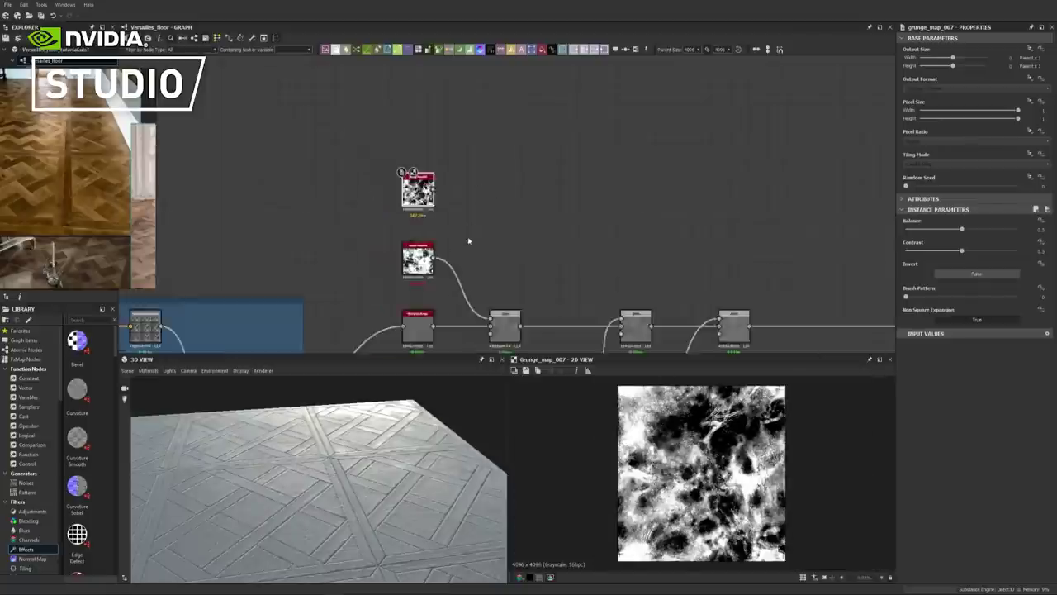
{"action": "scroll", "coordinate": [439, 145], "scroll_direction": "up", "scroll_amount": 3}
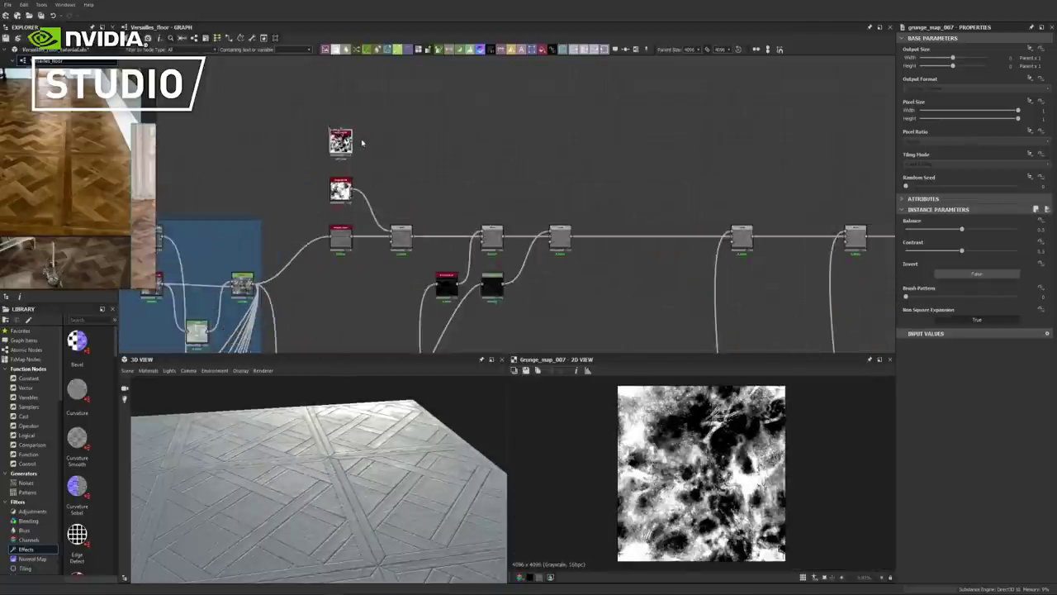
Insert a Blend node after the base variation, feed Grunge Map 007 into its foreground, and inspect the grunge pattern in 2D
{"action": "key", "text": "space"}
{"action": "type", "text": "blend"}
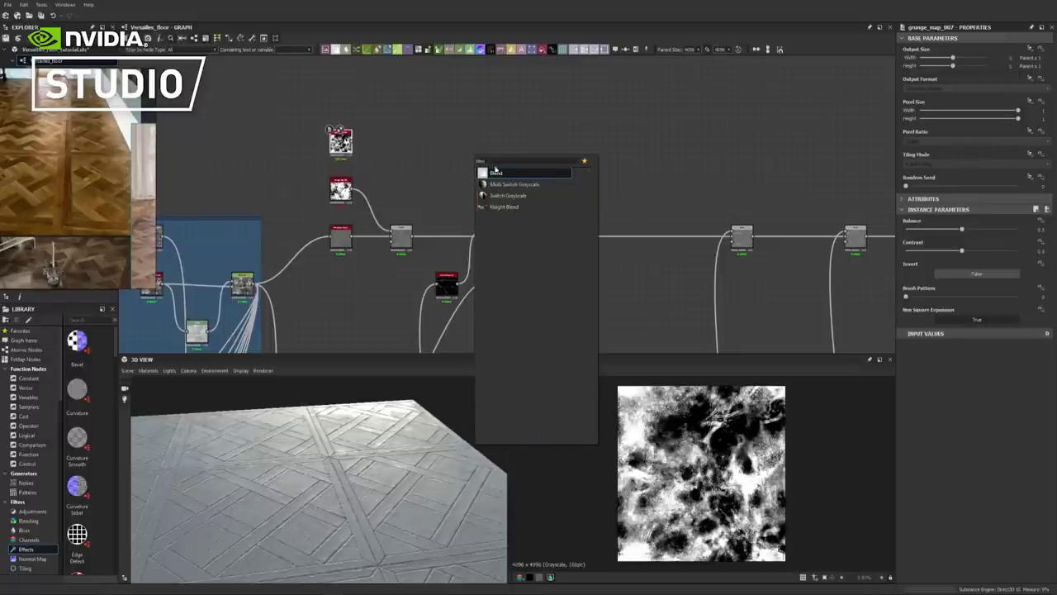
{"action": "left_click", "coordinate": [495, 171]}
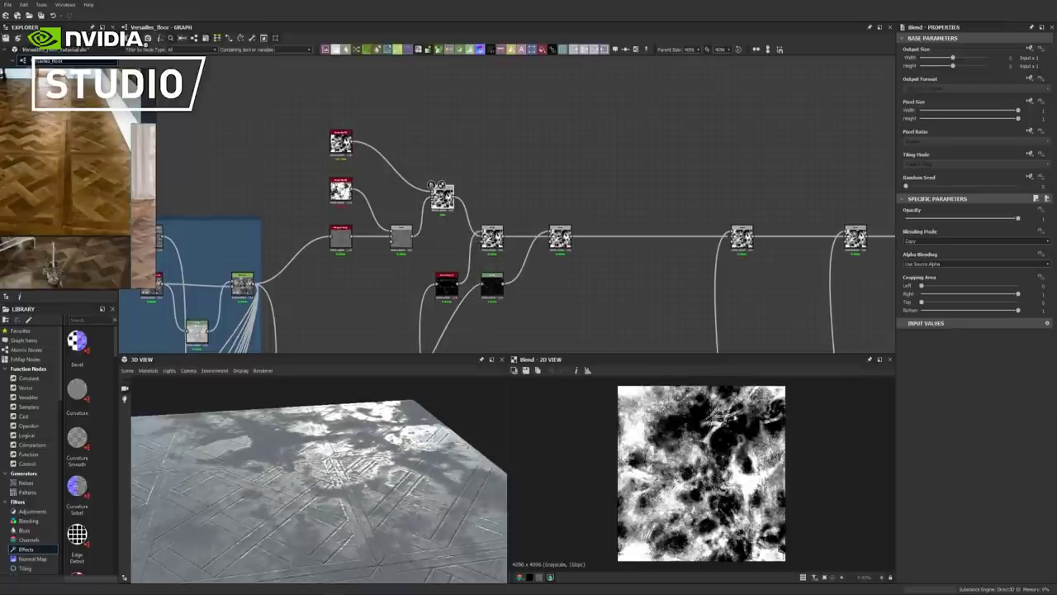
{"action": "scroll", "coordinate": [712, 413], "scroll_direction": "up", "scroll_amount": 5}
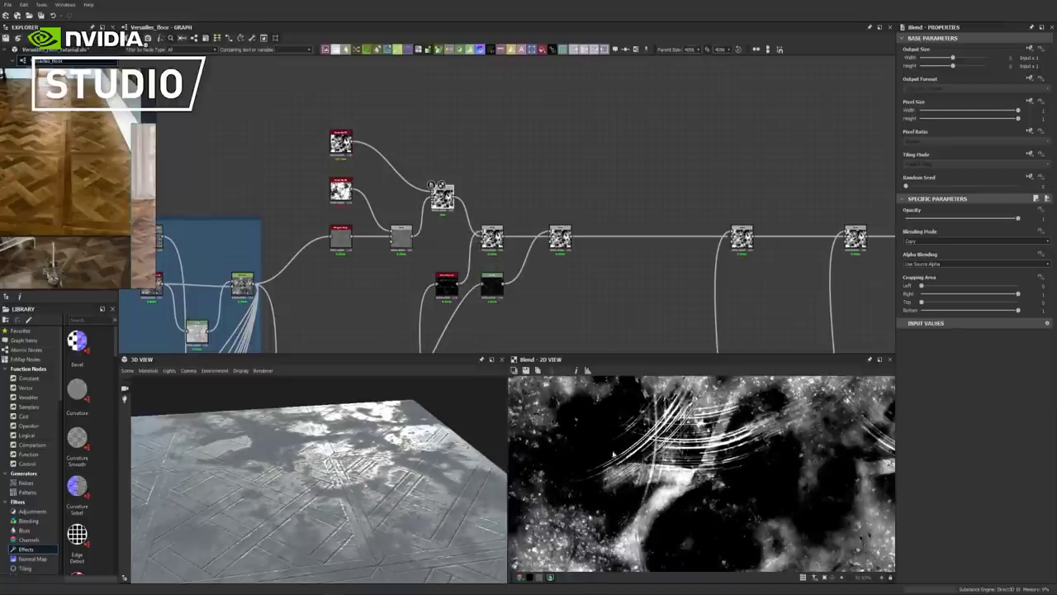
{"action": "scroll", "coordinate": [613, 454], "scroll_direction": "down", "scroll_amount": 5}
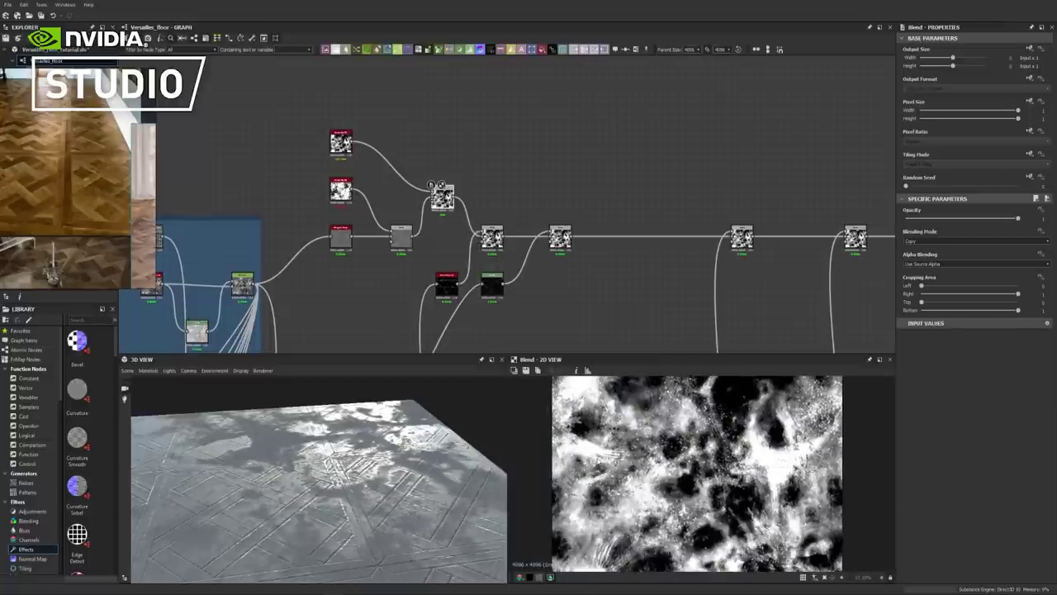
{"action": "scroll", "coordinate": [697, 471], "scroll_direction": "down", "scroll_amount": 1}
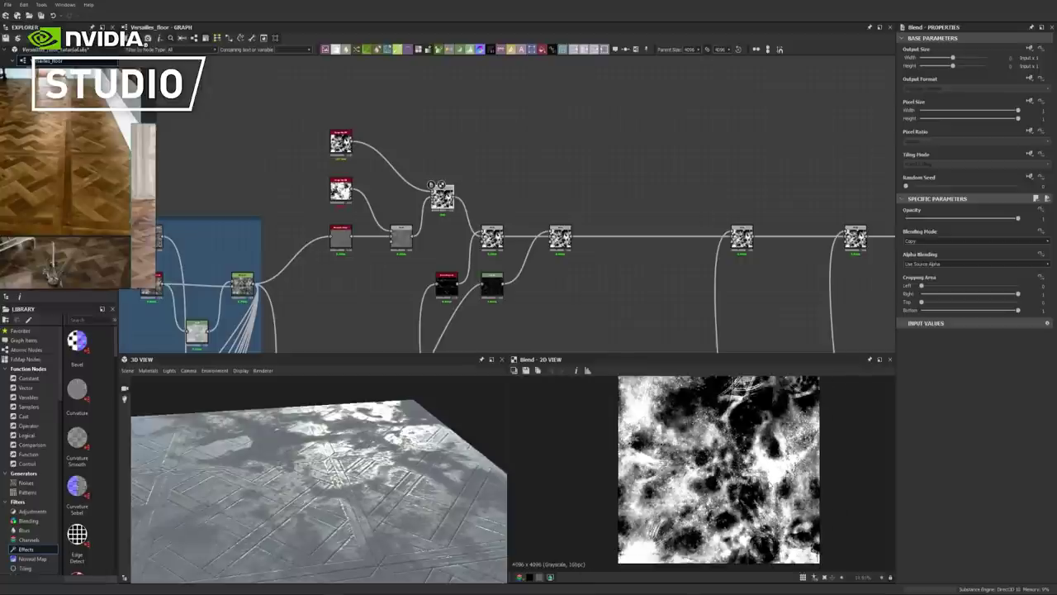
{"action": "scroll", "coordinate": [771, 487], "scroll_direction": "up", "scroll_amount": 3}
{"action": "middle_click_drag", "start_coordinate": [773, 447], "coordinate": [795, 545]}
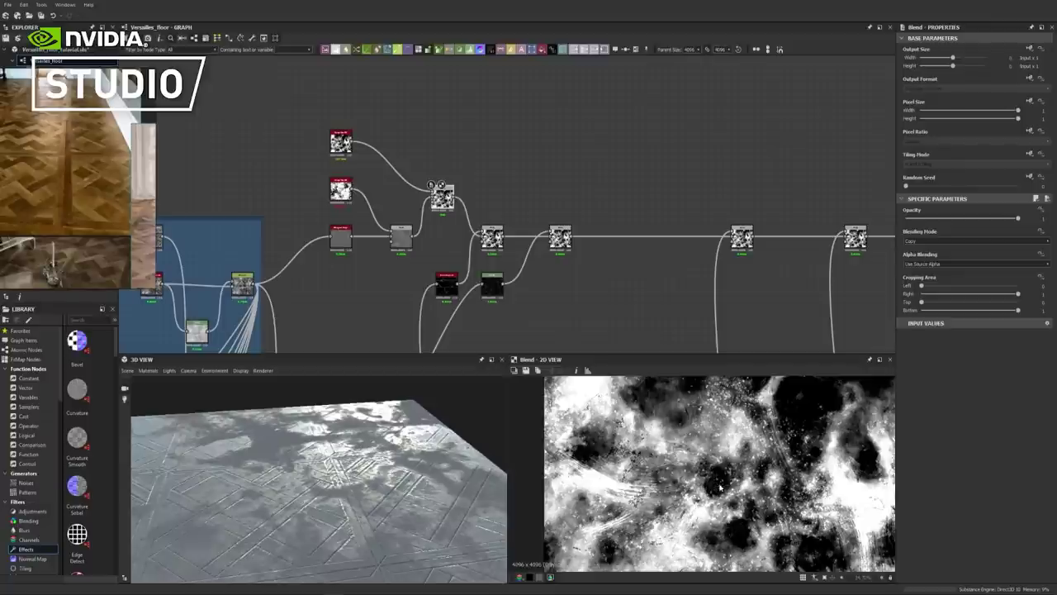
{"action": "scroll", "coordinate": [715, 479], "scroll_direction": "down", "scroll_amount": 2}
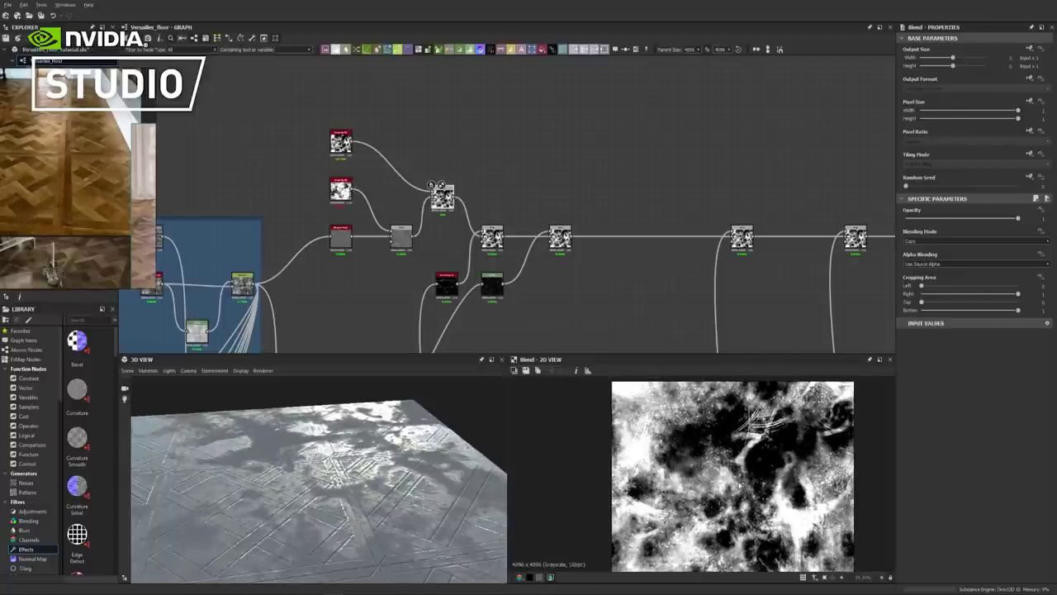
Set the grunge Blend to Screen mode with an opacity of about 0.09 and check the floor's reflections in 3D
{"action": "left_click", "coordinate": [923, 241]}
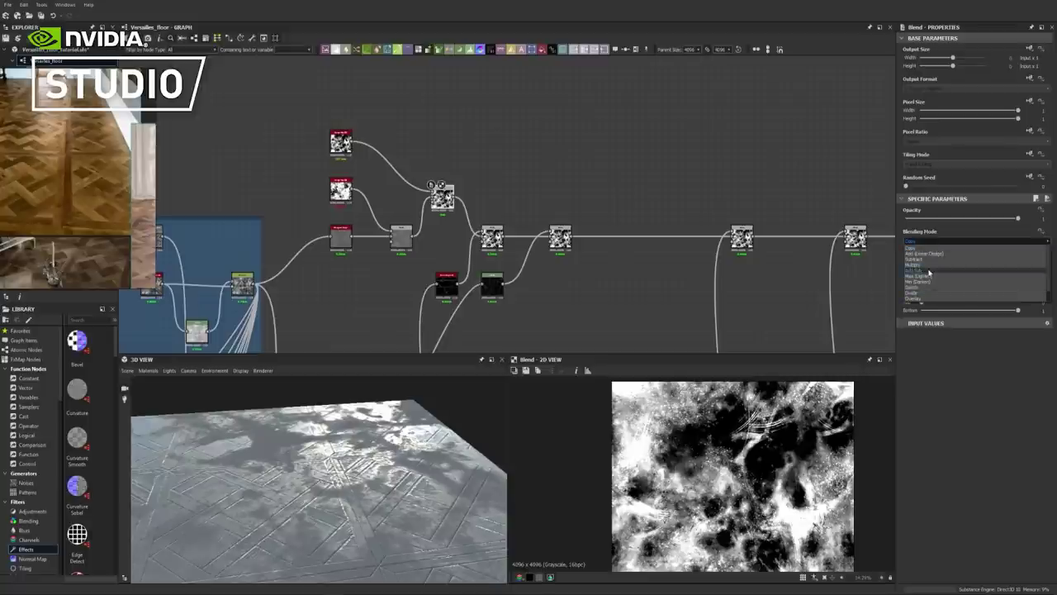
{"action": "scroll", "coordinate": [927, 289], "scroll_direction": "down", "scroll_amount": 1}
{"action": "left_click", "coordinate": [928, 292]}
{"action": "left_click_drag", "start_coordinate": [993, 220], "coordinate": [916, 220]}
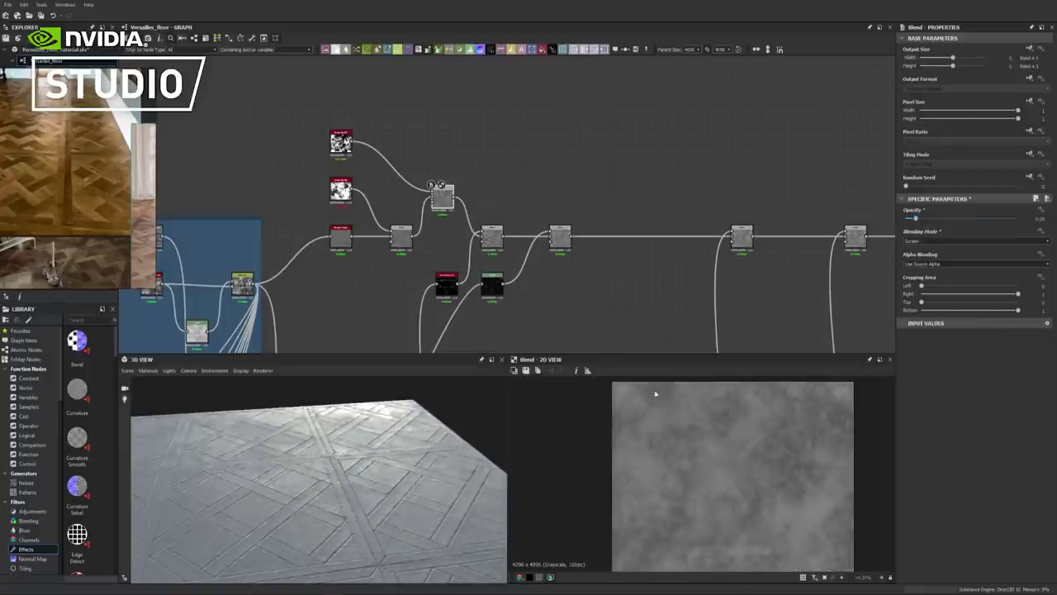
{"action": "scroll", "coordinate": [322, 454], "scroll_direction": "up", "scroll_amount": 6}
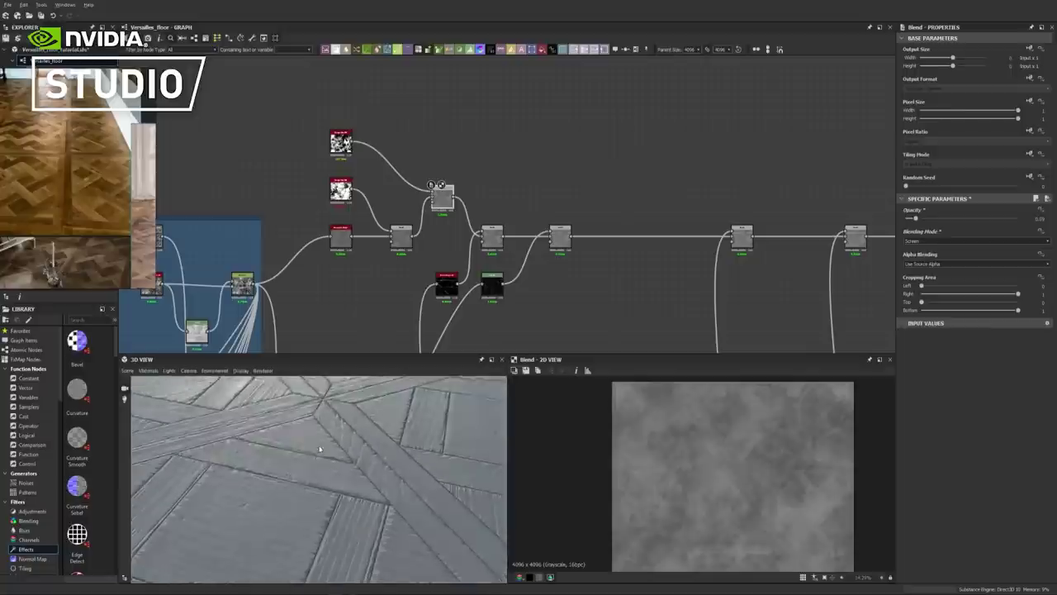
{"action": "right_click_drag", "start_coordinate": [319, 449], "coordinate": [328, 553]}
{"action": "left_click_drag", "start_coordinate": [328, 552], "coordinate": [339, 485]}
{"action": "middle_click_drag", "start_coordinate": [339, 484], "coordinate": [347, 457]}
{"action": "left_click_drag", "start_coordinate": [347, 457], "coordinate": [374, 444]}
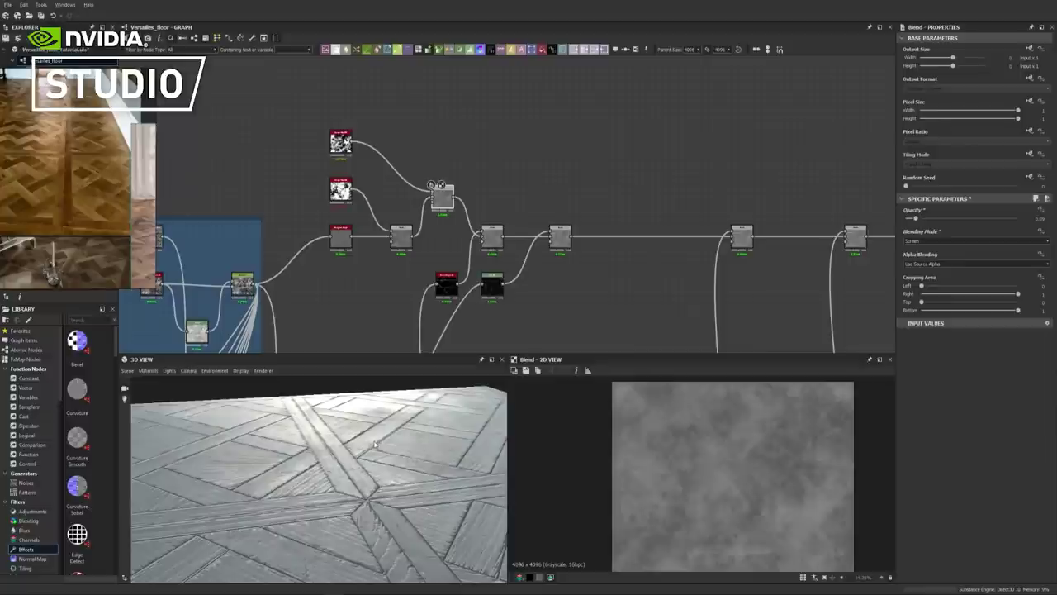
{"action": "left_click_drag", "start_coordinate": [304, 475], "coordinate": [388, 521]}
Line up the grunge Blend node with the roughness chain and preview the roughness output up close in 2D
{"action": "left_click_drag", "start_coordinate": [442, 194], "coordinate": [446, 246]}
{"action": "scroll", "coordinate": [446, 245], "scroll_direction": "down", "scroll_amount": 4}
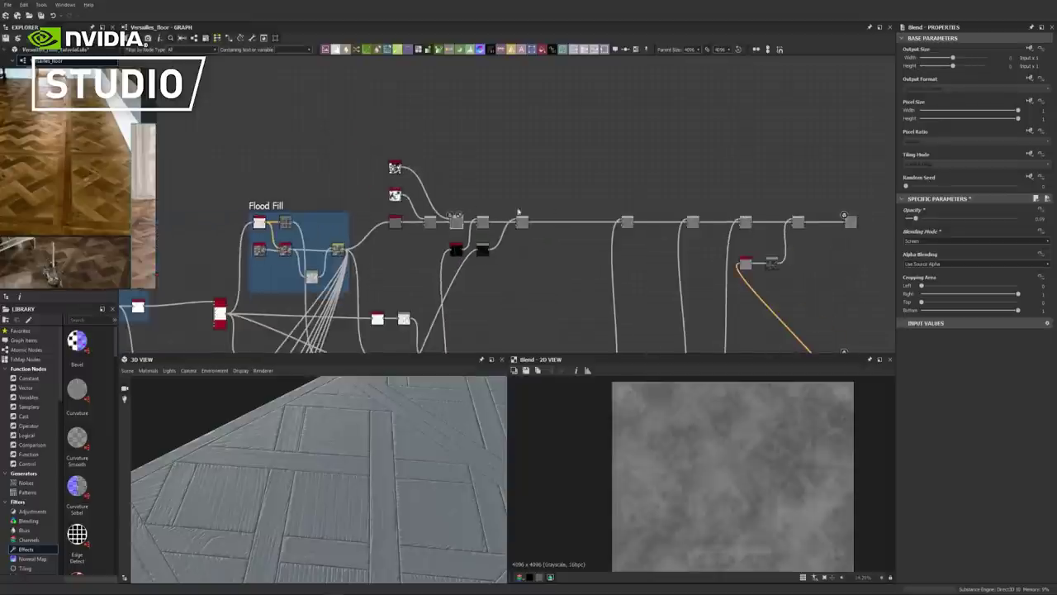
{"action": "double_click", "coordinate": [683, 216]}
{"action": "scroll", "coordinate": [814, 437], "scroll_direction": "down", "scroll_amount": 2}
{"action": "scroll", "coordinate": [814, 441], "scroll_direction": "up", "scroll_amount": 4}
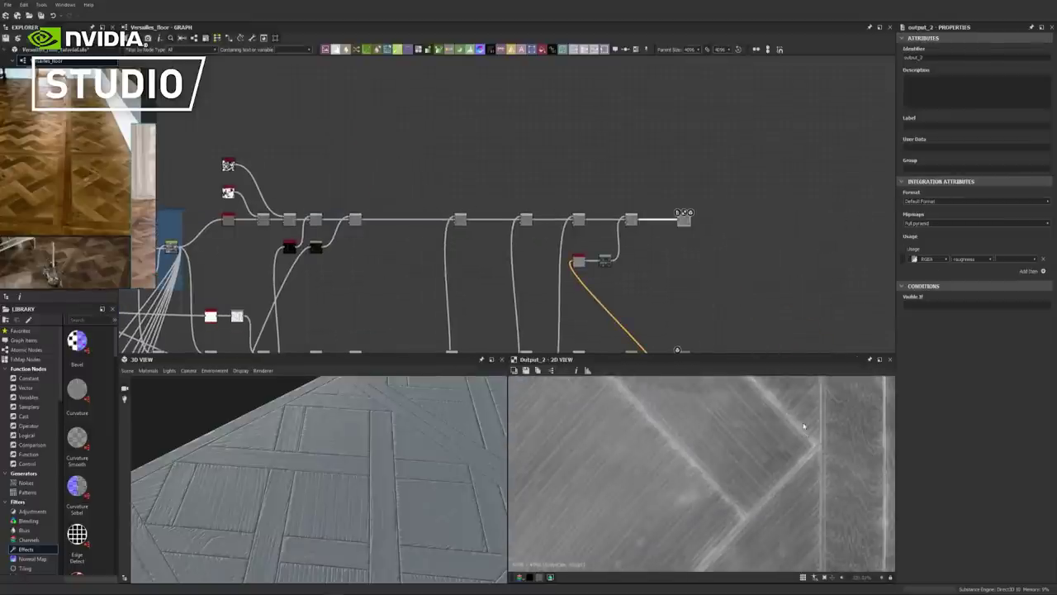
Set the opacity of the first mask Blend after the grunge Blend to 0.2
{"action": "middle_click_drag", "start_coordinate": [661, 259], "coordinate": [767, 208]}
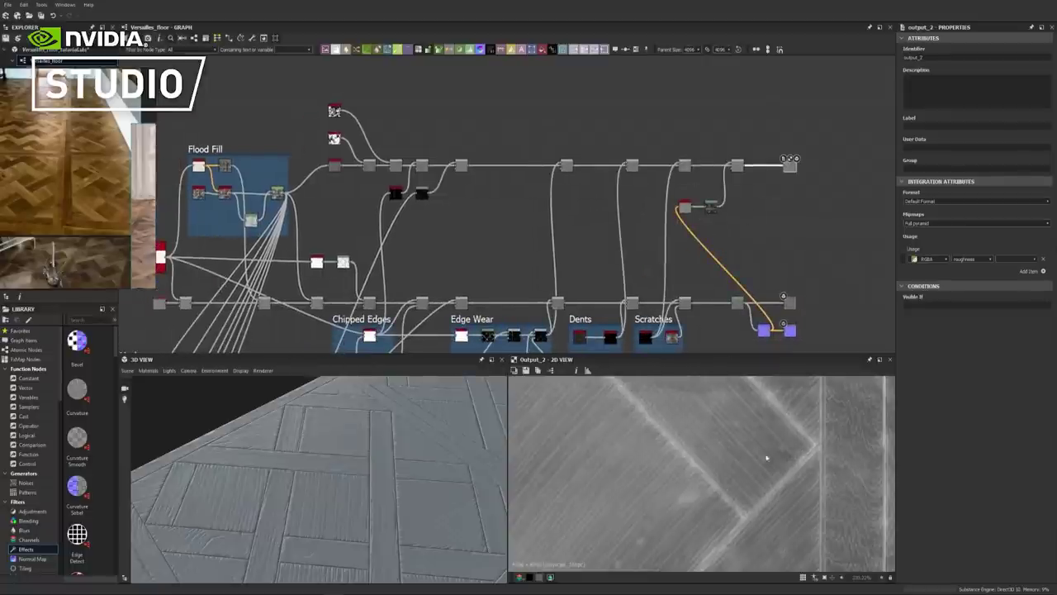
{"action": "middle_click_drag", "start_coordinate": [461, 176], "coordinate": [625, 114]}
{"action": "double_click", "coordinate": [610, 156]}
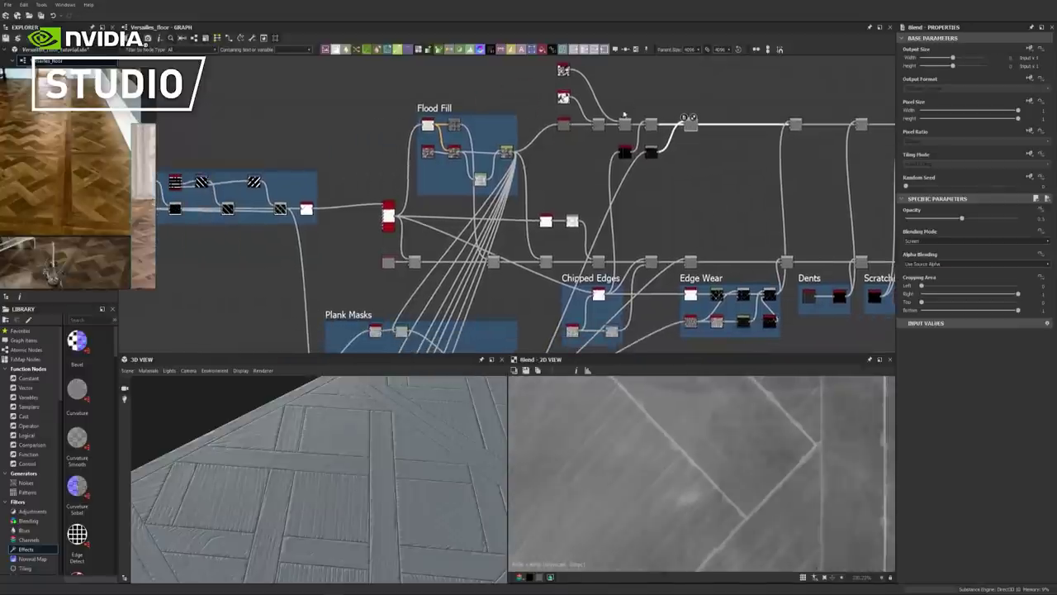
{"action": "double_click", "coordinate": [651, 124]}
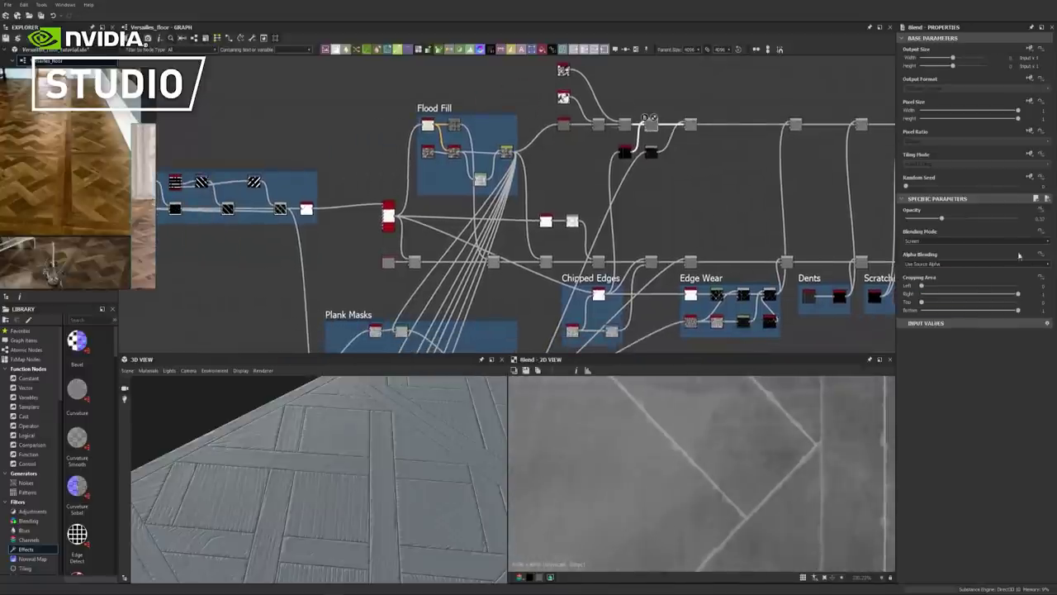
{"action": "double_click", "coordinate": [1038, 219]}
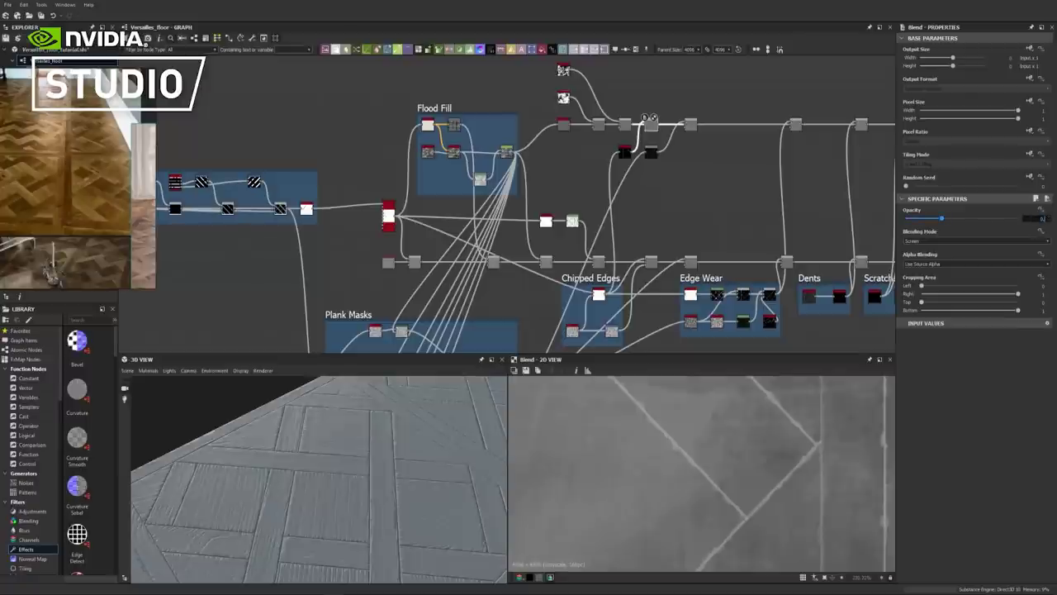
{"action": "type", "text": "0.2"}
{"action": "key", "text": "Return"}
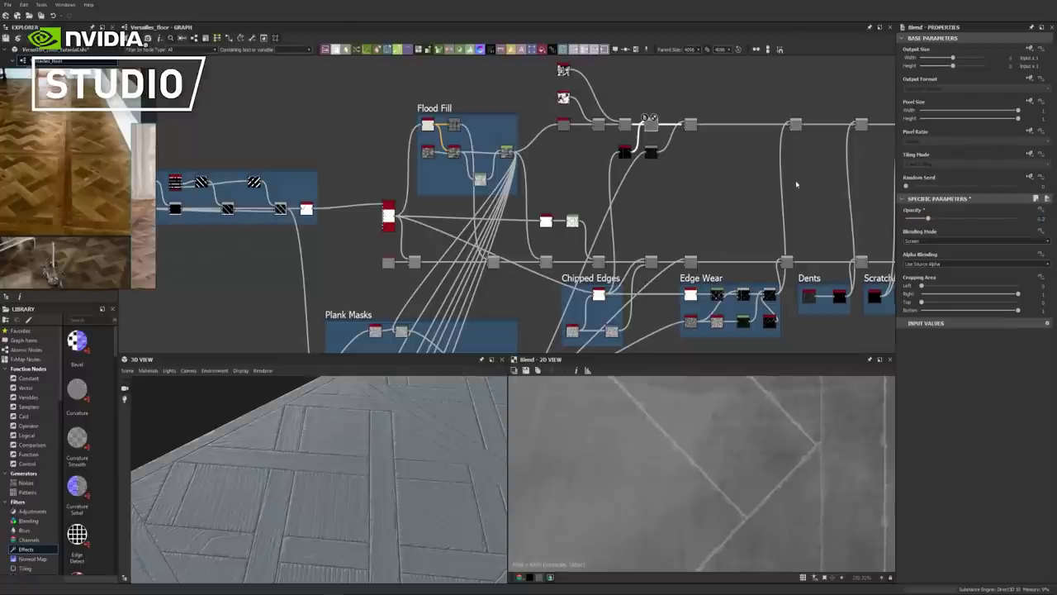
Preview the roughness output again in 2D and examine it across the whole floor tile
{"action": "middle_click_drag", "start_coordinate": [738, 210], "coordinate": [433, 246]}
{"action": "double_click", "coordinate": [714, 161]}
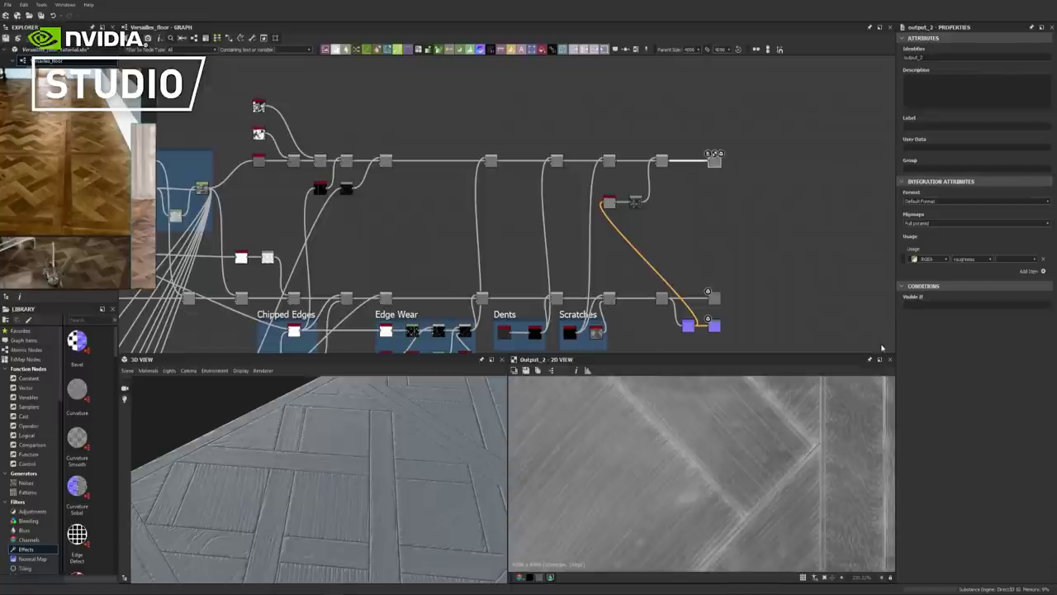
{"action": "scroll", "coordinate": [839, 457], "scroll_direction": "down", "scroll_amount": 10}
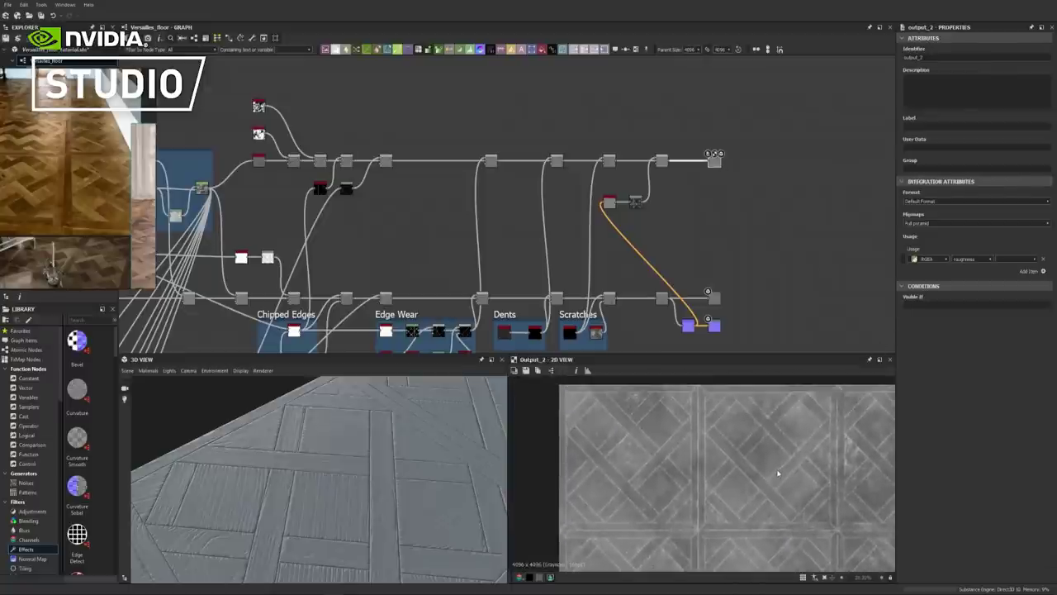
{"action": "scroll", "coordinate": [789, 469], "scroll_direction": "down", "scroll_amount": 1}
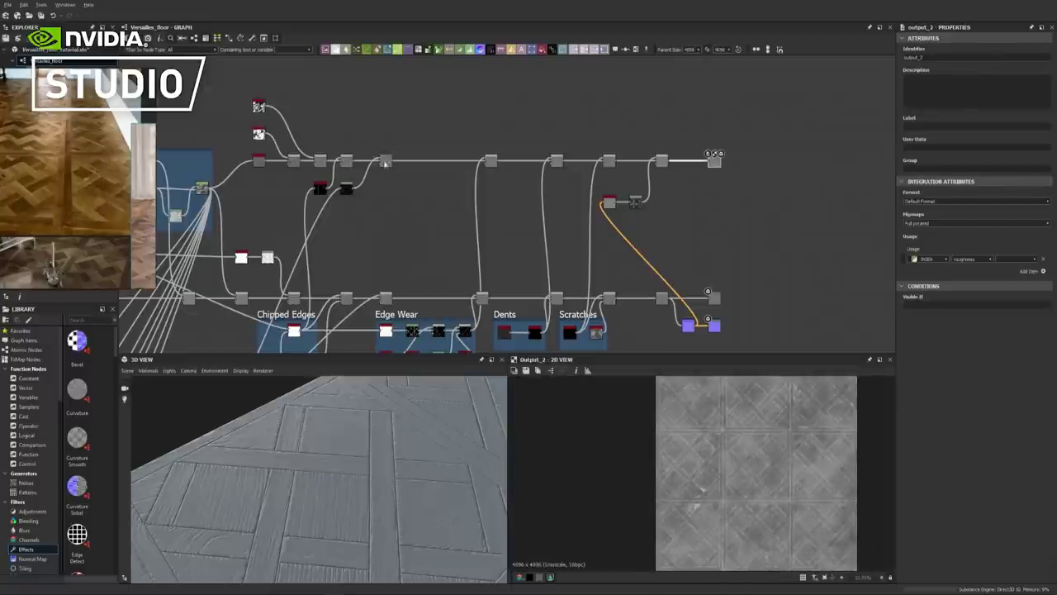
Try a range of 0.15 on the roughness chain's Histogram Range node and check the floor's reflections in 3D
{"action": "scroll", "coordinate": [738, 461], "scroll_direction": "up", "scroll_amount": 7}
{"action": "scroll", "coordinate": [738, 460], "scroll_direction": "down", "scroll_amount": 5}
{"action": "middle_click_drag", "start_coordinate": [422, 219], "coordinate": [547, 185]}
{"action": "scroll", "coordinate": [735, 446], "scroll_direction": "down", "scroll_amount": 3}
{"action": "scroll", "coordinate": [738, 455], "scroll_direction": "up", "scroll_amount": 3}
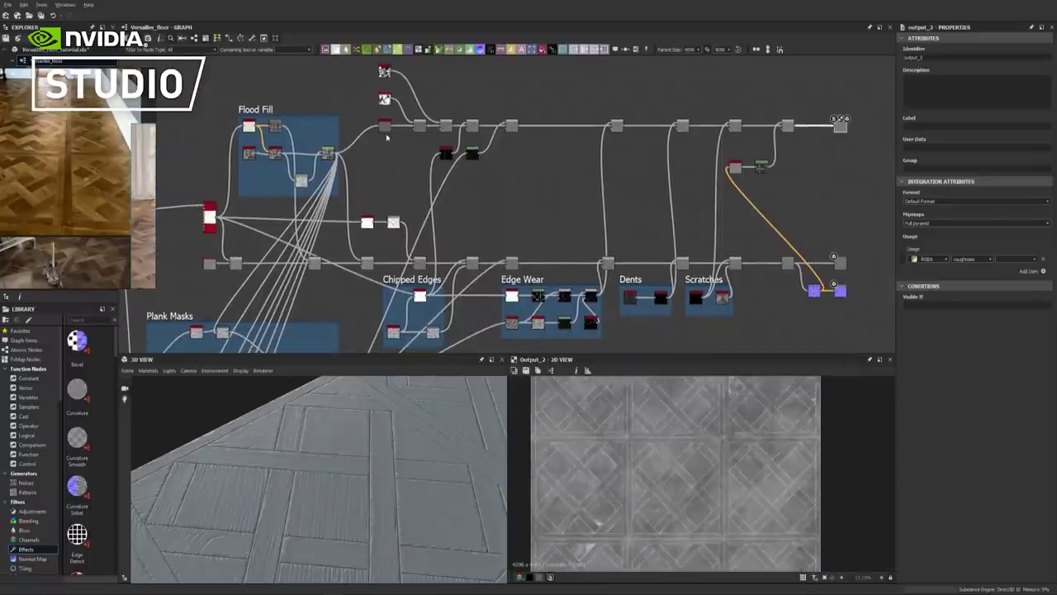
{"action": "scroll", "coordinate": [385, 138], "scroll_direction": "up", "scroll_amount": 5}
{"action": "left_click", "coordinate": [492, 136]}
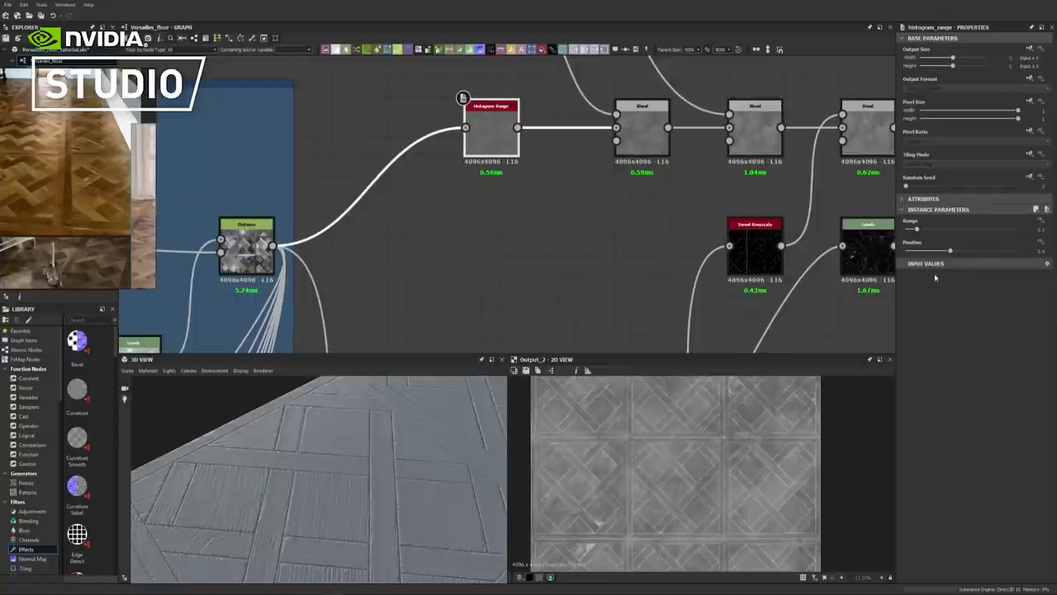
{"action": "left_click", "coordinate": [1043, 230]}
{"action": "key", "text": "Return"}
{"action": "left_click_drag", "start_coordinate": [380, 460], "coordinate": [353, 482]}
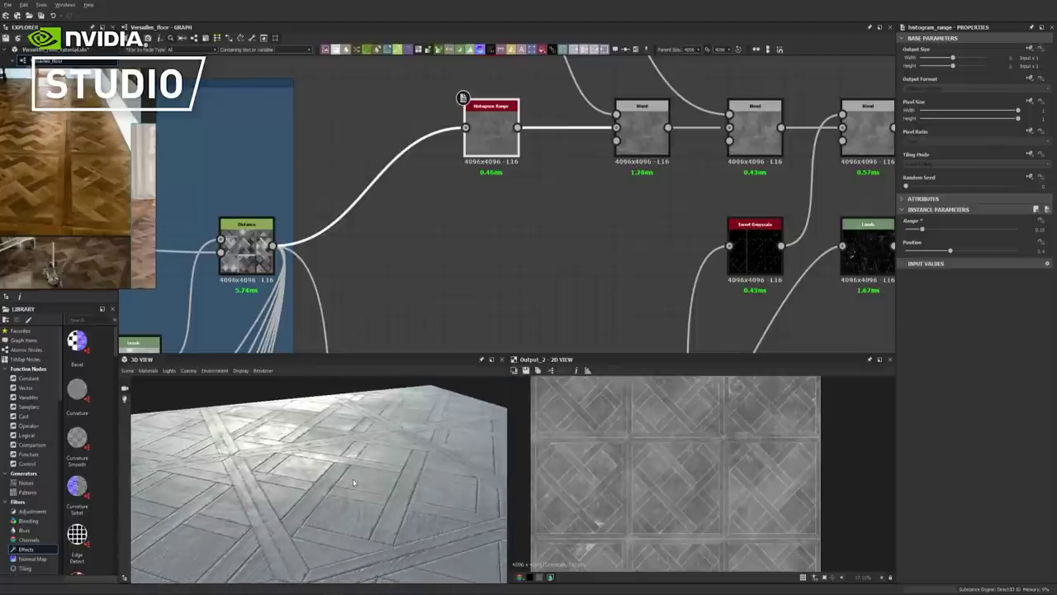
Set the Histogram Range node's range to 0.1 and check the floor's reflections in 3D from several angles
{"action": "left_click", "coordinate": [1037, 229]}
{"action": "type", "text": "0.1"}
{"action": "key", "text": "Return"}
{"action": "left_click_drag", "start_coordinate": [415, 471], "coordinate": [375, 425]}
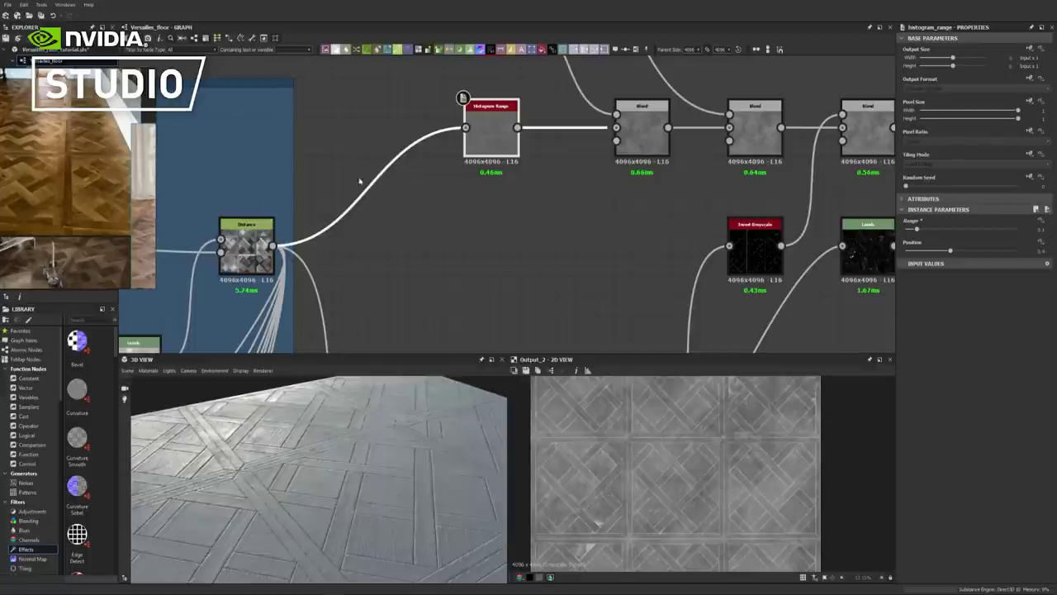
{"action": "scroll", "coordinate": [359, 180], "scroll_direction": "down", "scroll_amount": 5}
{"action": "mouse_move", "coordinate": [364, 473]}
{"action": "left_mouse_down"}
{"action": "mouse_move", "coordinate": [333, 479]}
{"action": "mouse_move", "coordinate": [350, 453]}
{"action": "mouse_move", "coordinate": [359, 461]}
{"action": "left_mouse_up"}
{"action": "left_click_drag", "start_coordinate": [338, 481], "coordinate": [446, 529]}
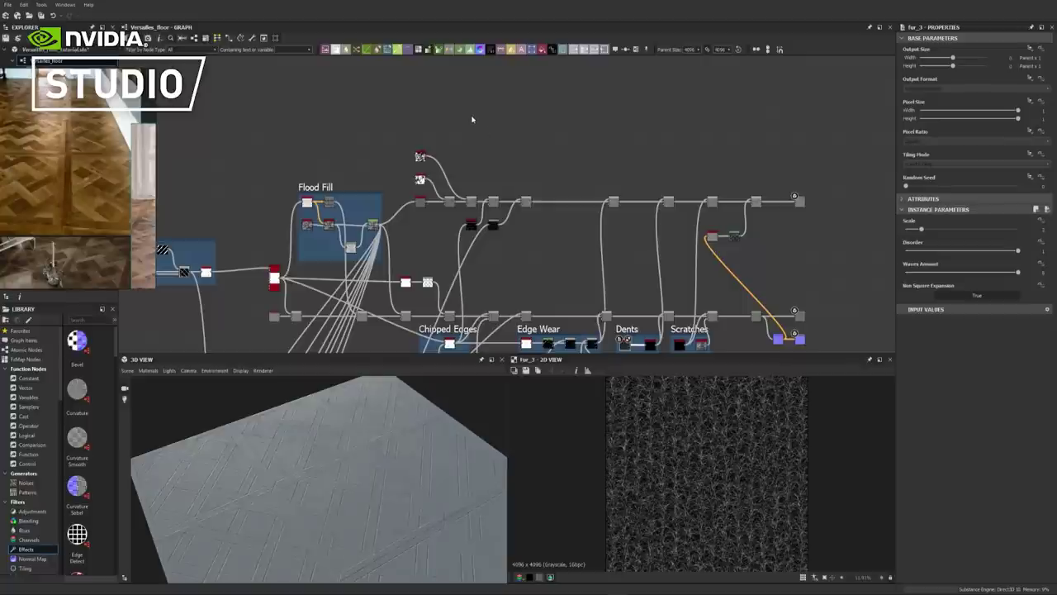
Preview the Flood Fill group's Distance output in 2D and study it alongside the reference photos and the surrounding node chains
{"action": "double_click", "coordinate": [373, 224]}
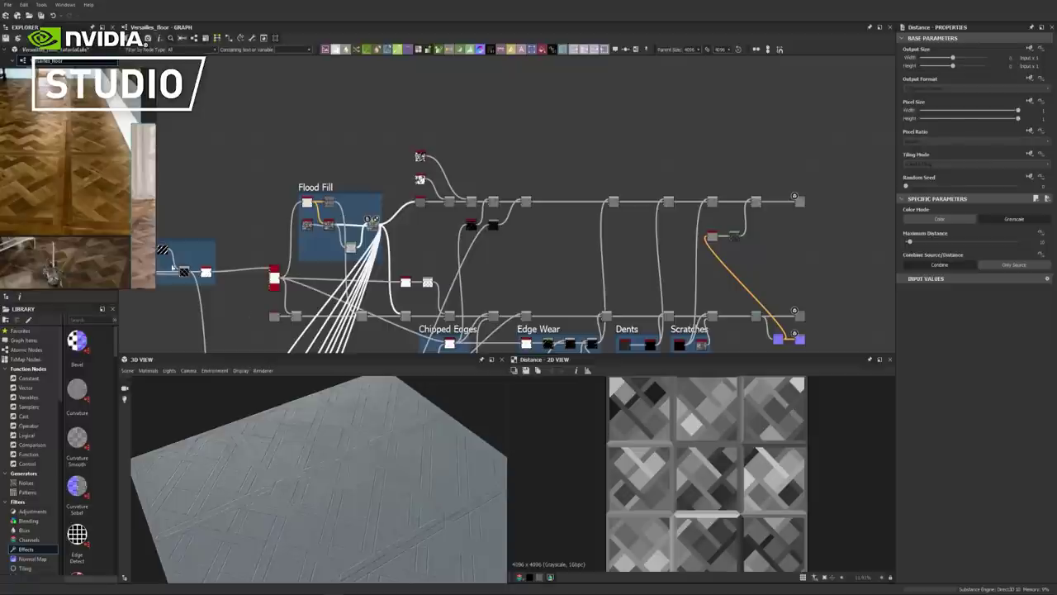
{"action": "scroll", "coordinate": [60, 177], "scroll_direction": "down", "scroll_amount": 4}
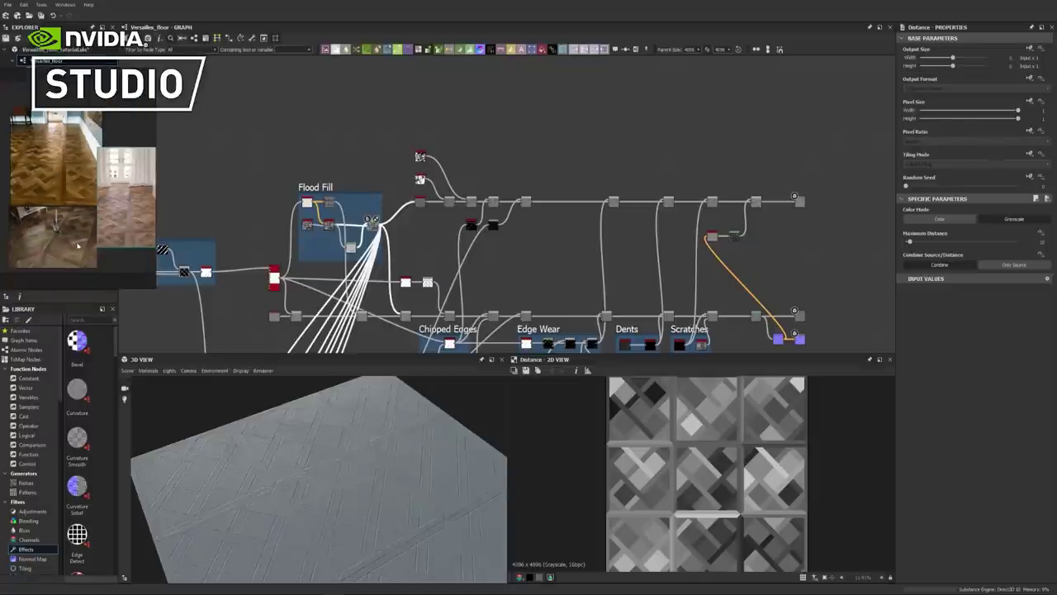
{"action": "scroll", "coordinate": [88, 174], "scroll_direction": "up", "scroll_amount": 3}
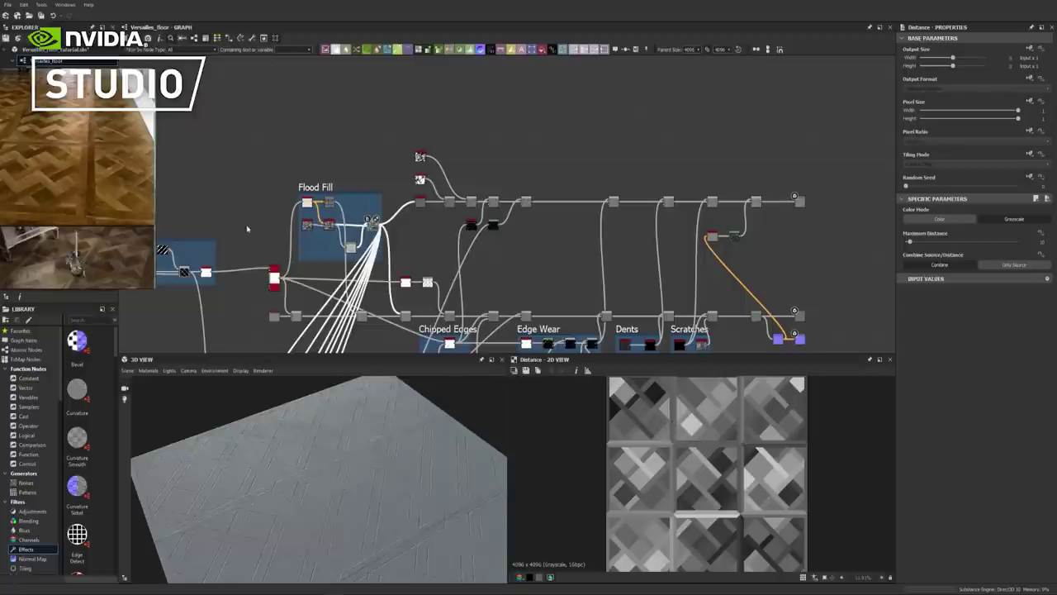
{"action": "scroll", "coordinate": [322, 223], "scroll_direction": "up", "scroll_amount": 5}
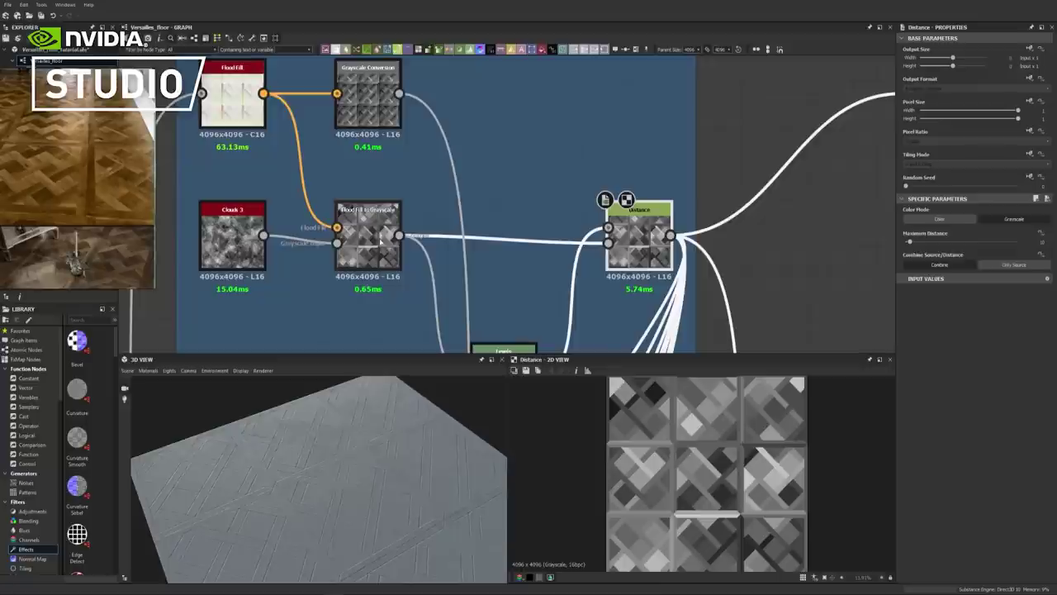
{"action": "scroll", "coordinate": [364, 232], "scroll_direction": "down", "scroll_amount": 5}
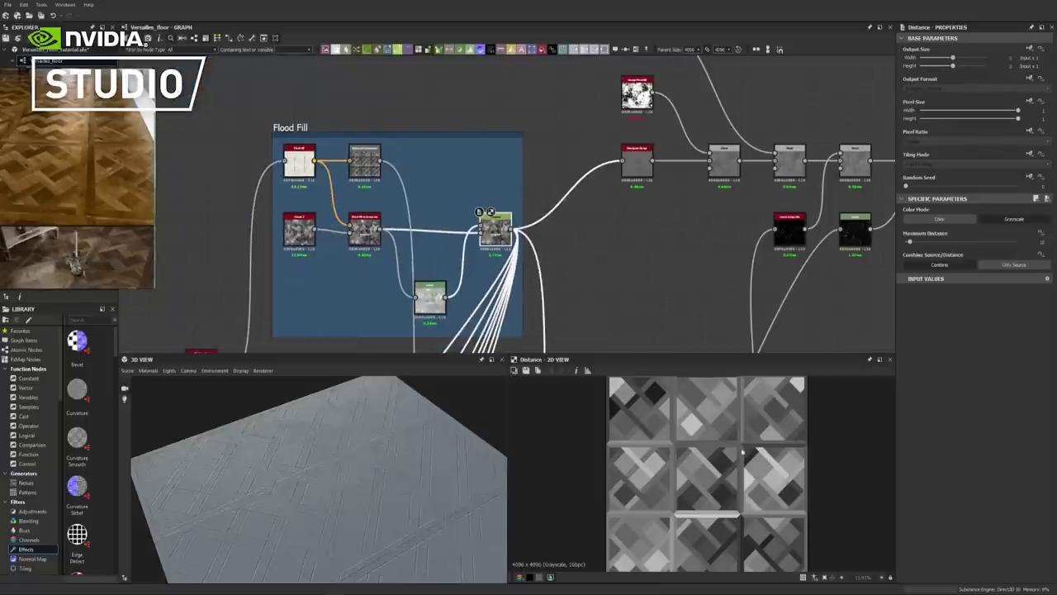
{"action": "scroll", "coordinate": [633, 204], "scroll_direction": "down", "scroll_amount": 4}
{"action": "middle_click_drag", "start_coordinate": [740, 258], "coordinate": [651, 157]}
{"action": "middle_click_drag", "start_coordinate": [759, 266], "coordinate": [670, 200]}
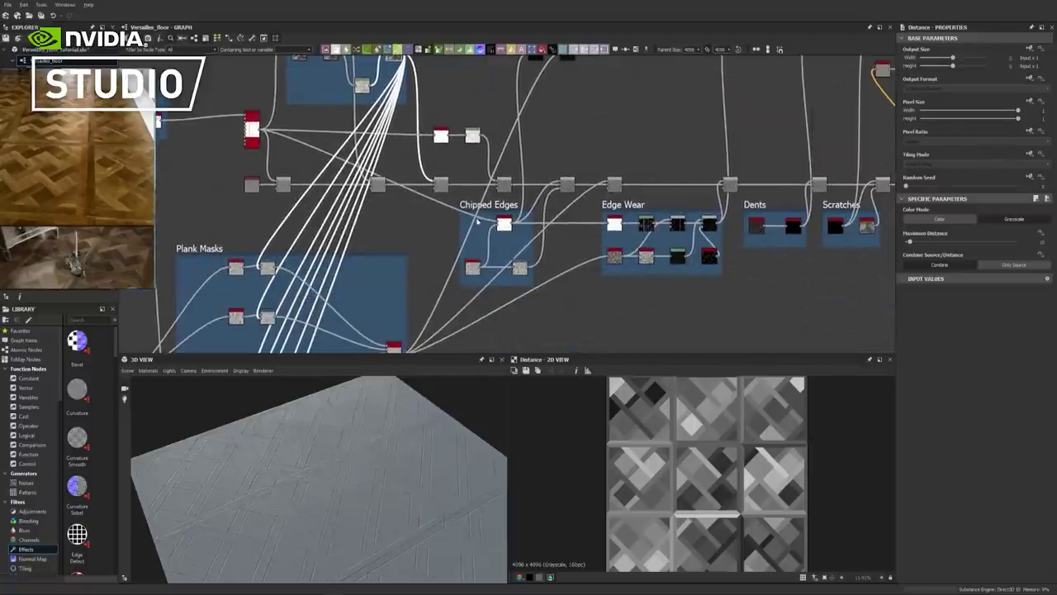
{"action": "middle_click_drag", "start_coordinate": [831, 123], "coordinate": [751, 164]}
{"action": "middle_click_drag", "start_coordinate": [675, 179], "coordinate": [696, 249]}
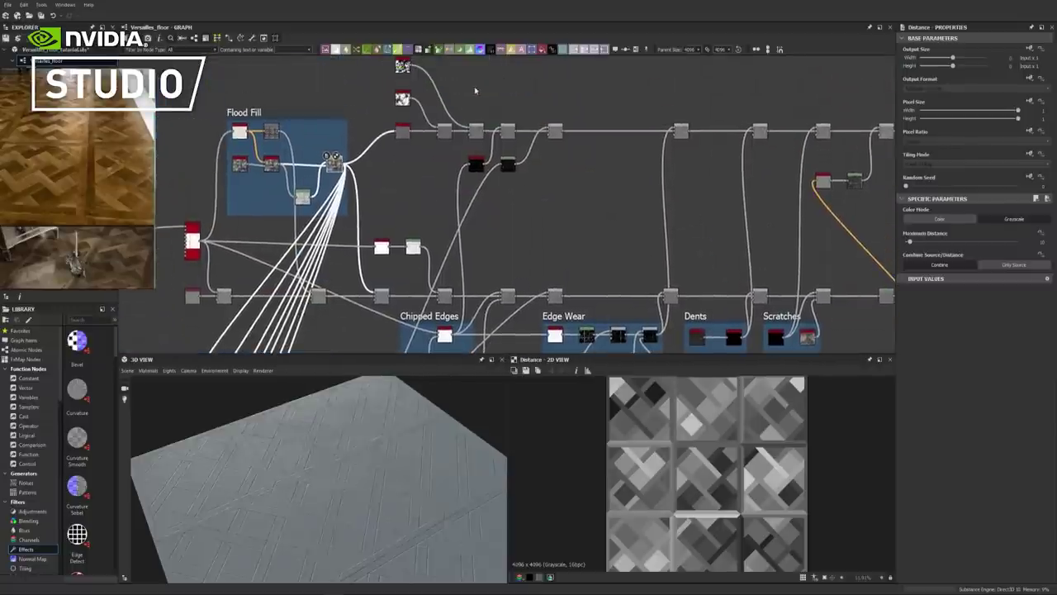
{"action": "middle_click_drag", "start_coordinate": [794, 190], "coordinate": [698, 165]}
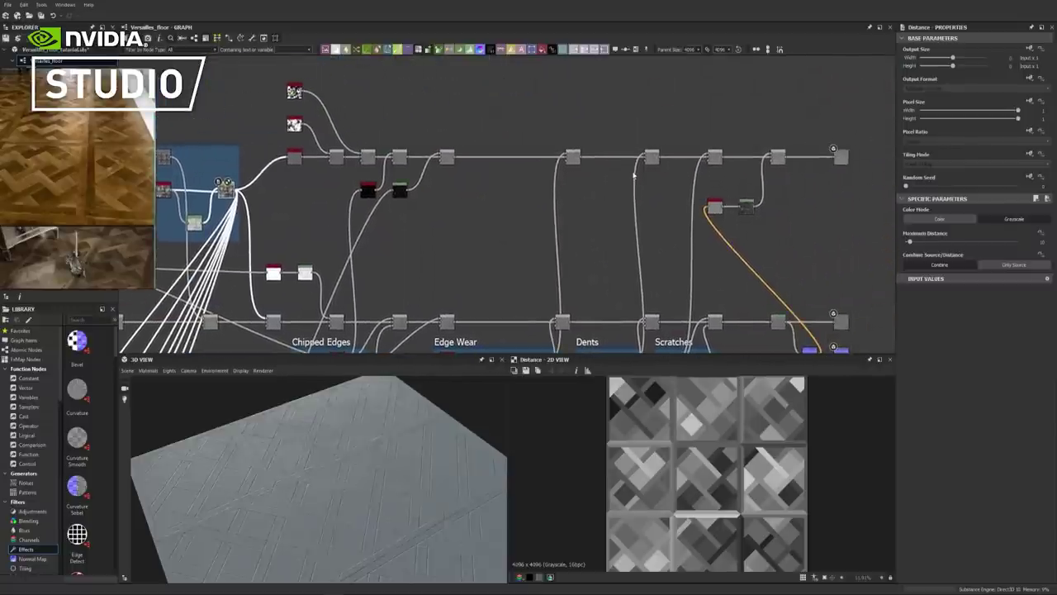
{"action": "middle_click_drag", "start_coordinate": [614, 220], "coordinate": [586, 159]}
{"action": "mouse_move", "coordinate": [601, 231]}
{"action": "middle_mouse_down"}
{"action": "mouse_move", "coordinate": [574, 253]}
{"action": "mouse_move", "coordinate": [603, 248]}
{"action": "middle_mouse_up"}
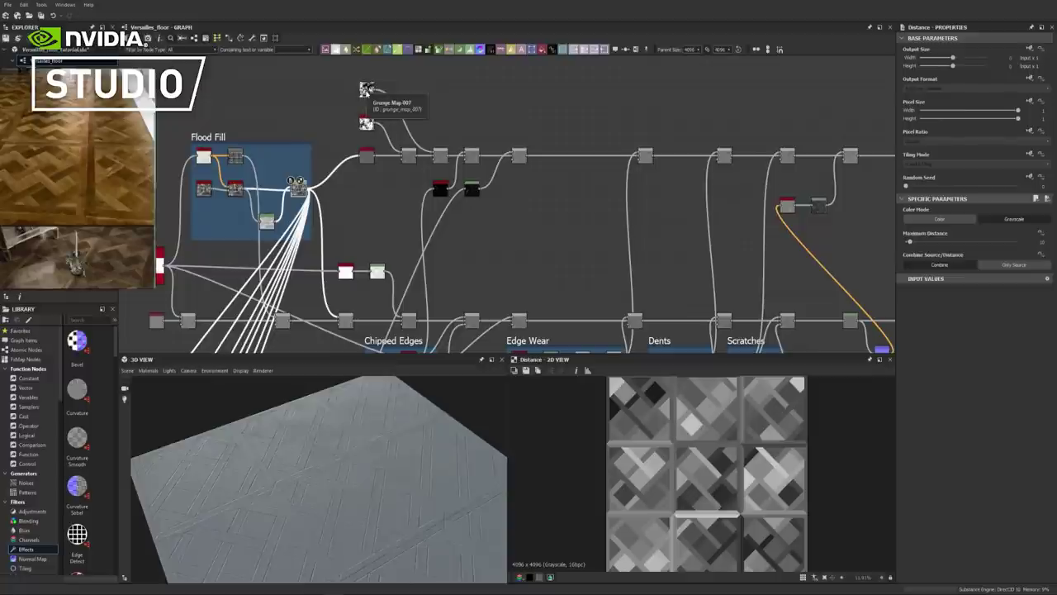
Try to insert a Gradient Map node directly after the Flood Fill group's Distance node
{"action": "middle_click_drag", "start_coordinate": [430, 81], "coordinate": [481, 151]}
{"action": "right_click", "coordinate": [481, 151]}
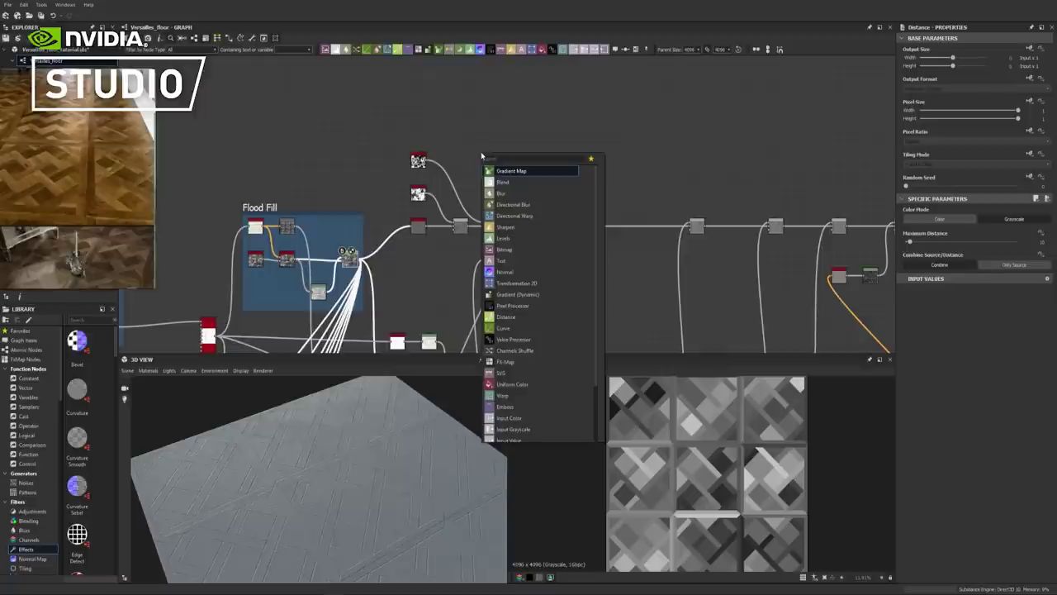
{"action": "type", "text": "gr"}
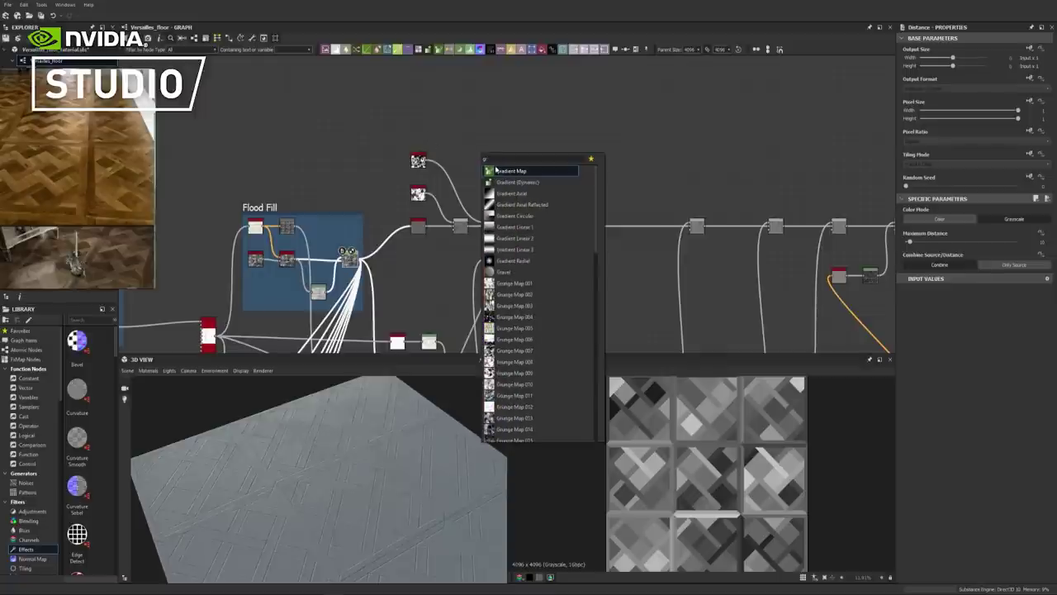
{"action": "left_click", "coordinate": [495, 170]}
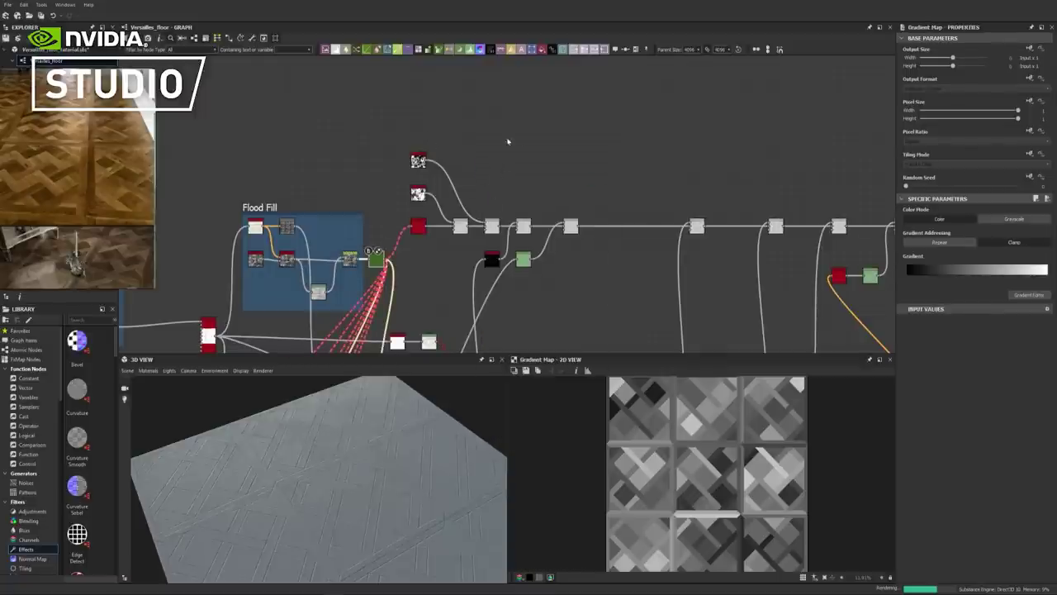
{"action": "left_click", "coordinate": [542, 135]}
{"action": "key", "text": "f"}
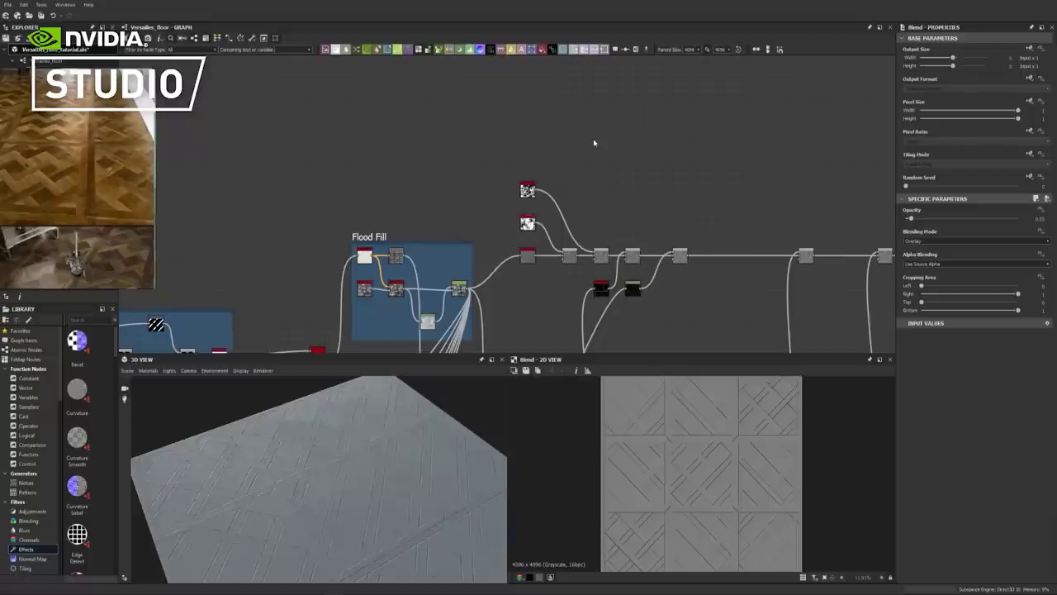
Add a Gradient Map node above the grunge maps and feed it from the Flood Fill group's Distance output
{"action": "key", "text": "space"}
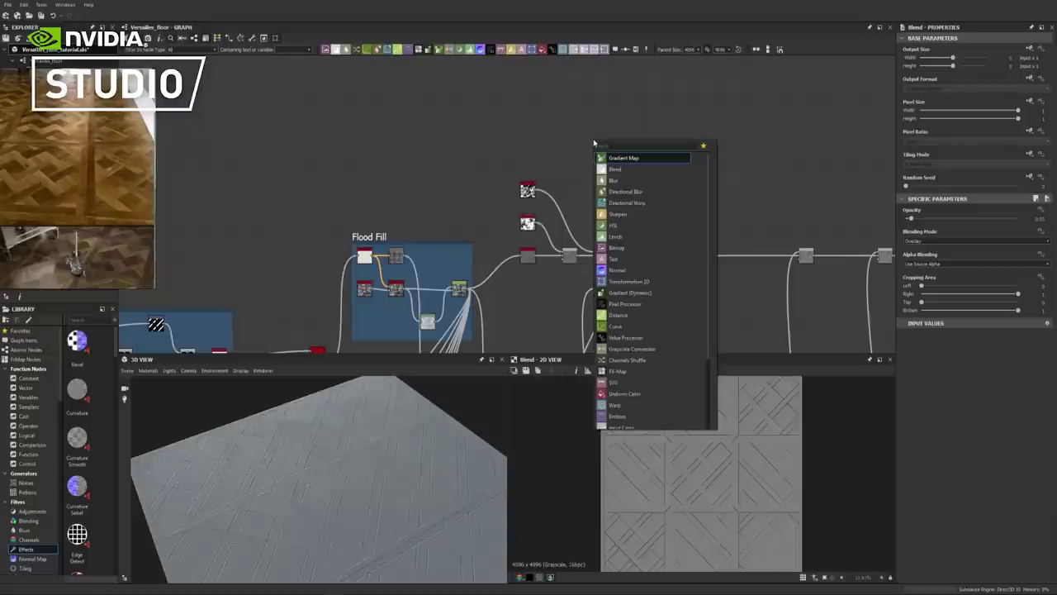
{"action": "type", "text": "gr"}
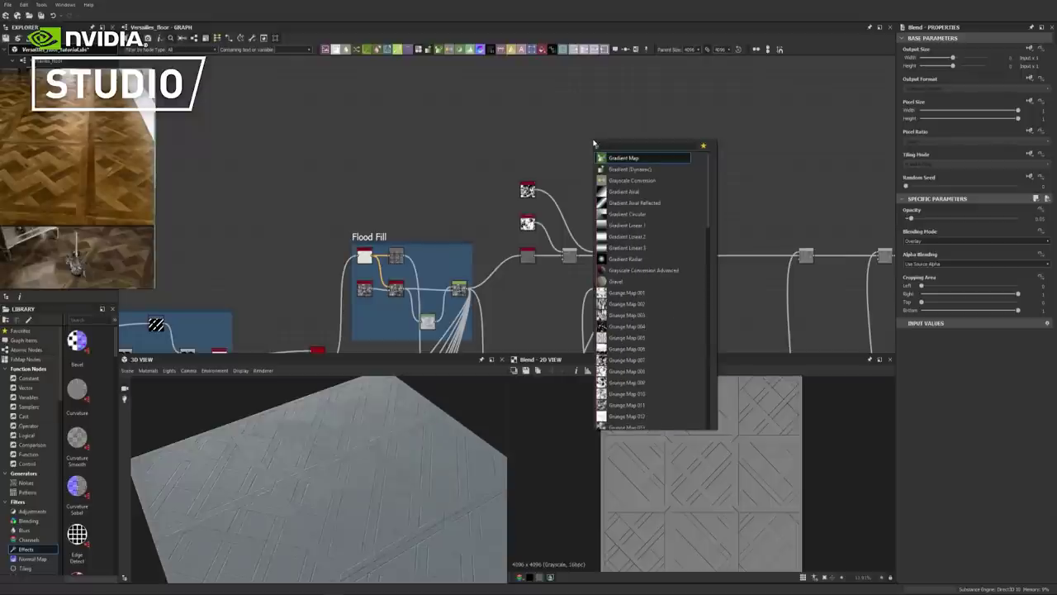
{"action": "left_click", "coordinate": [618, 159]}
{"action": "left_click_drag", "start_coordinate": [588, 142], "coordinate": [529, 121]}
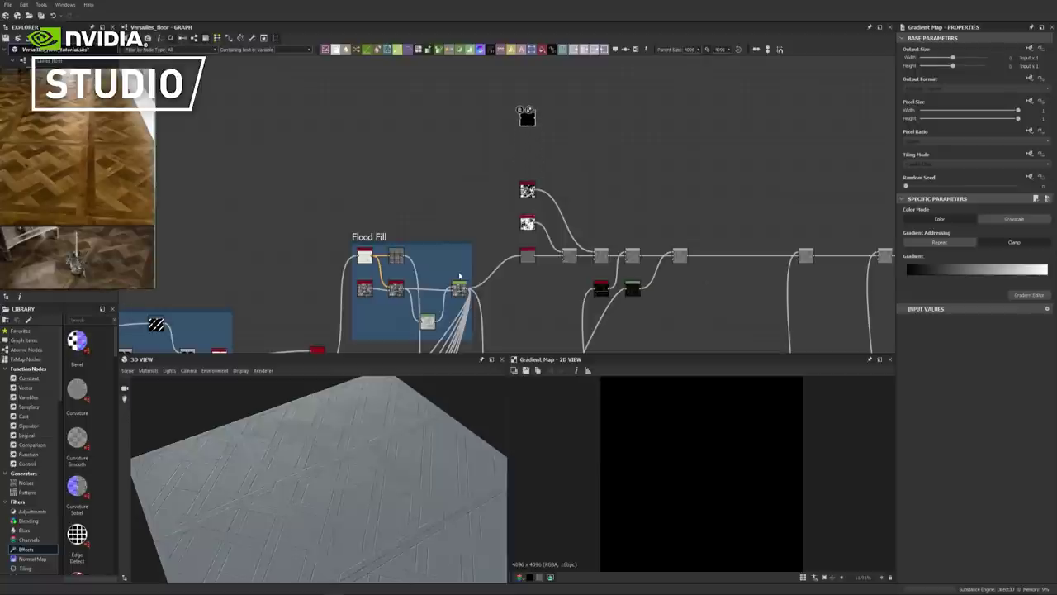
{"action": "left_click_drag", "start_coordinate": [467, 290], "coordinate": [522, 115]}
{"action": "scroll", "coordinate": [522, 111], "scroll_direction": "up", "scroll_amount": 5}
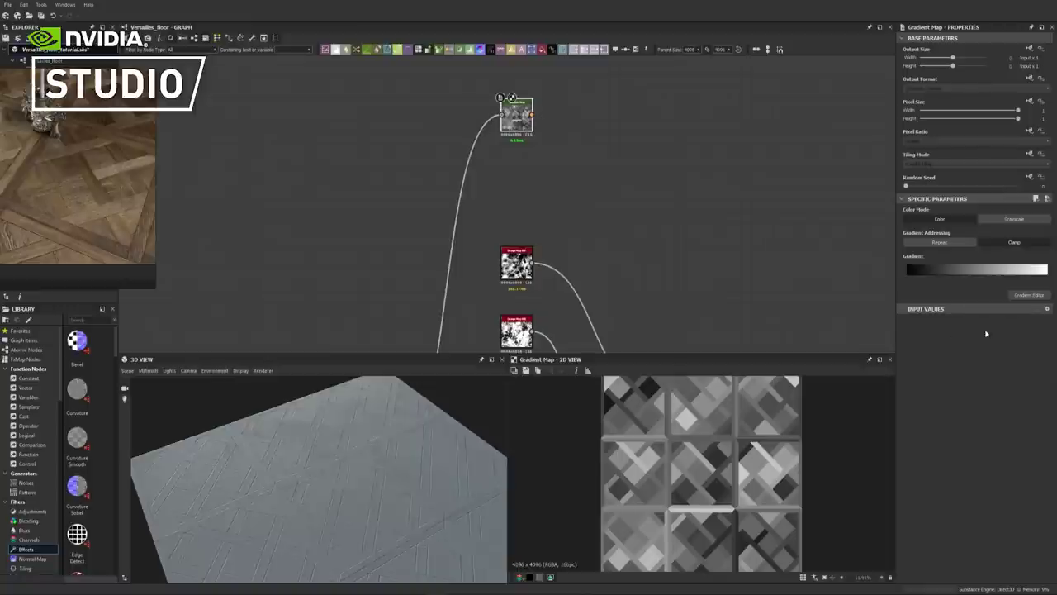
Sample the Gradient Map's colours from the brown parquet in the reference photo and check the result in 2D
{"action": "left_click", "coordinate": [1039, 299]}
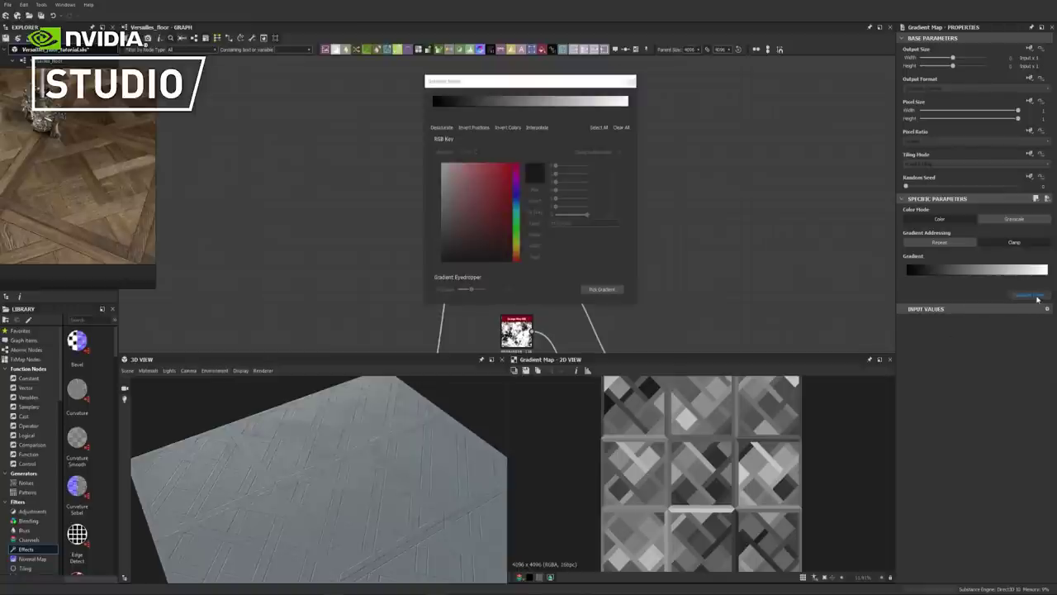
{"action": "left_click", "coordinate": [601, 289]}
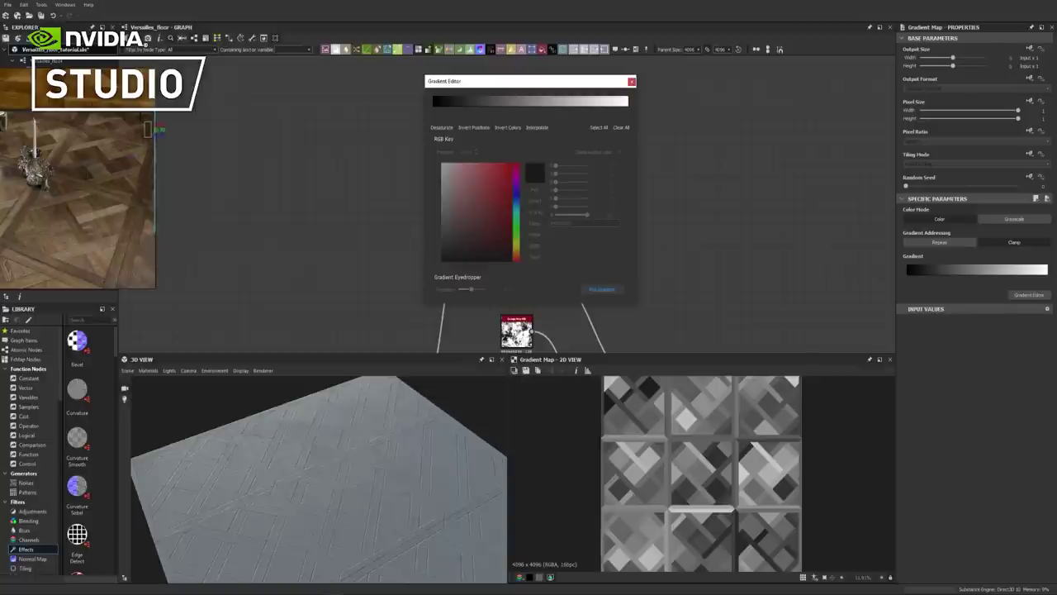
{"action": "left_click_drag", "start_coordinate": [150, 129], "coordinate": [78, 237]}
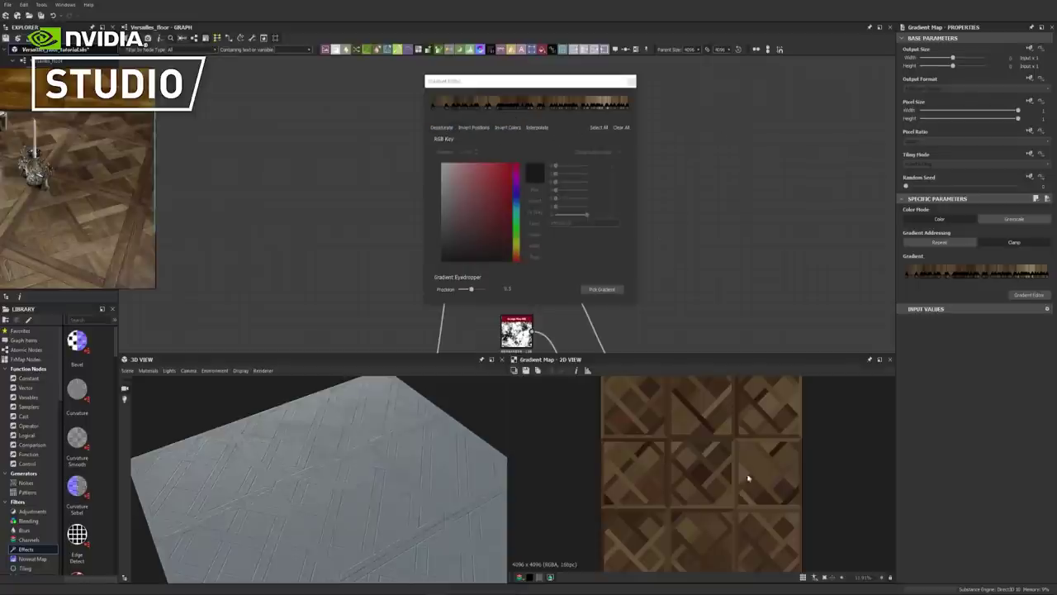
{"action": "scroll", "coordinate": [748, 488], "scroll_direction": "up", "scroll_amount": 5}
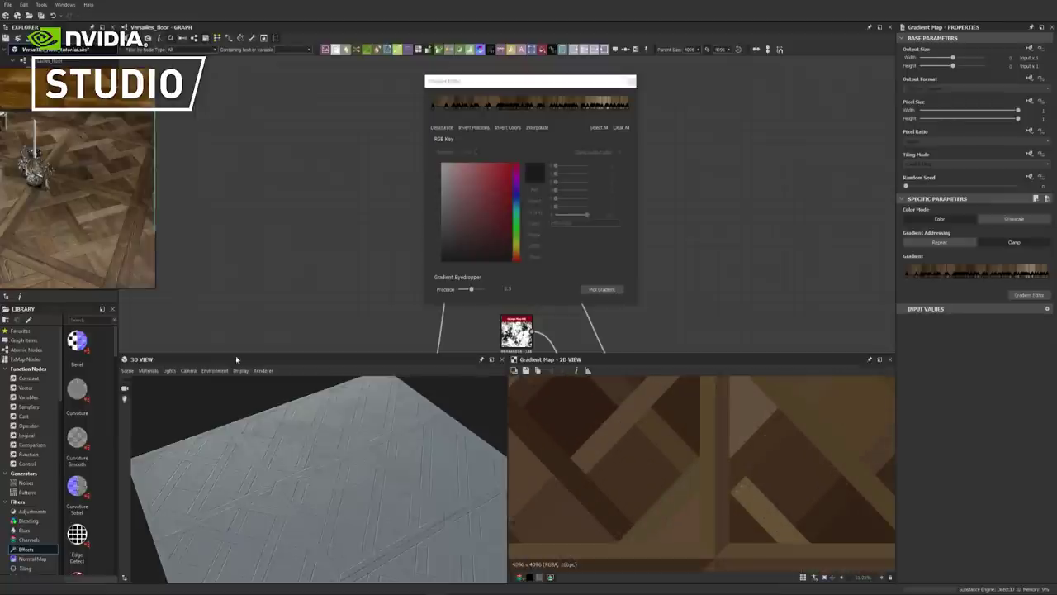
{"action": "scroll", "coordinate": [790, 512], "scroll_direction": "down", "scroll_amount": 4}
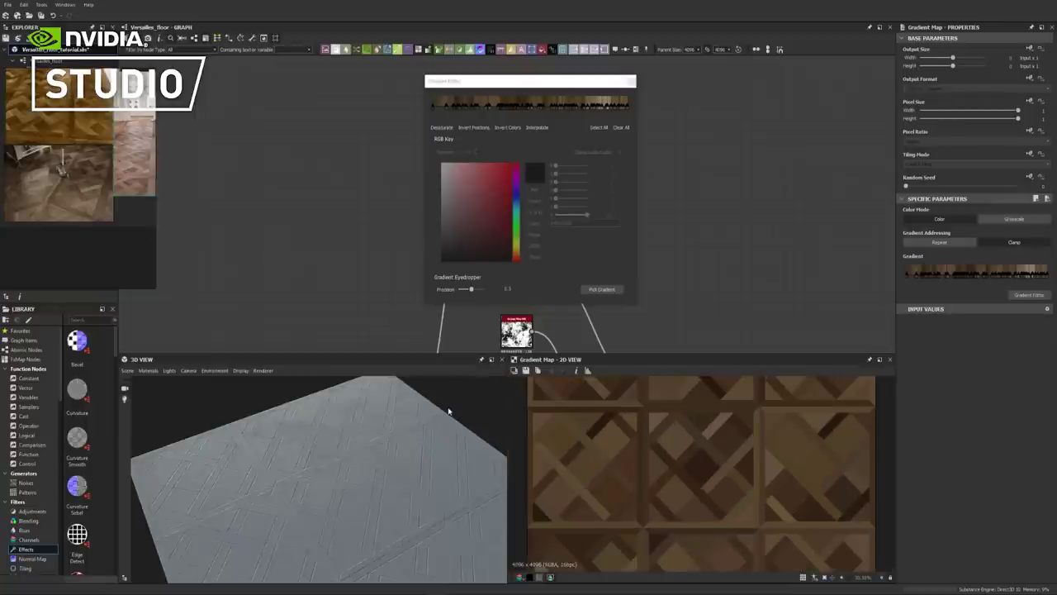
{"action": "scroll", "coordinate": [732, 498], "scroll_direction": "down", "scroll_amount": 3}
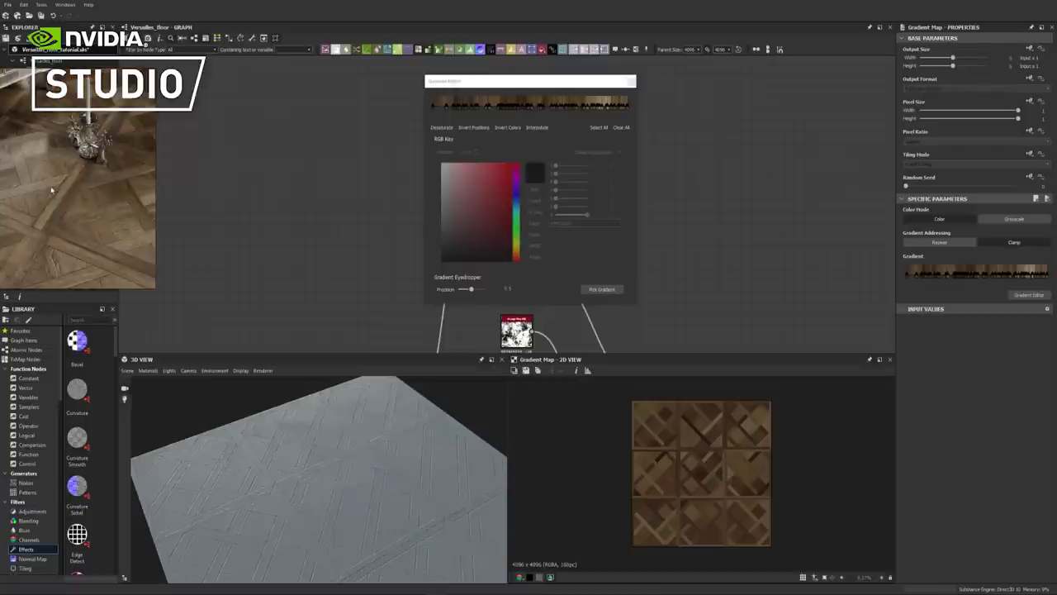
{"action": "left_click", "coordinate": [632, 82]}
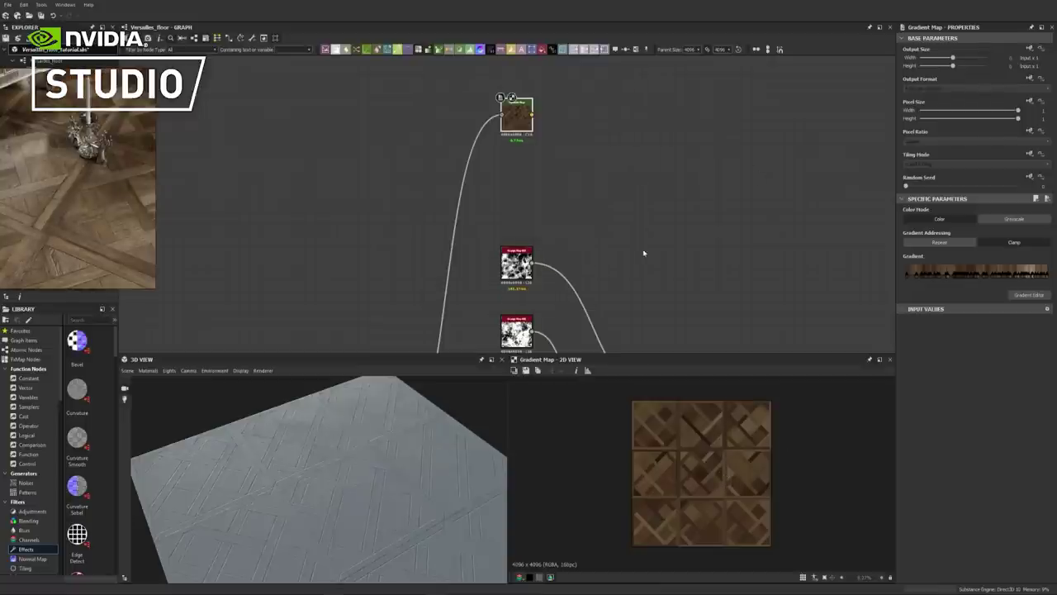
Examine the Gradient Map's plank colours up close in 2D and compare them with the parquet reference photo
{"action": "scroll", "coordinate": [644, 253], "scroll_direction": "down", "scroll_amount": 5}
{"action": "scroll", "coordinate": [732, 447], "scroll_direction": "up", "scroll_amount": 2}
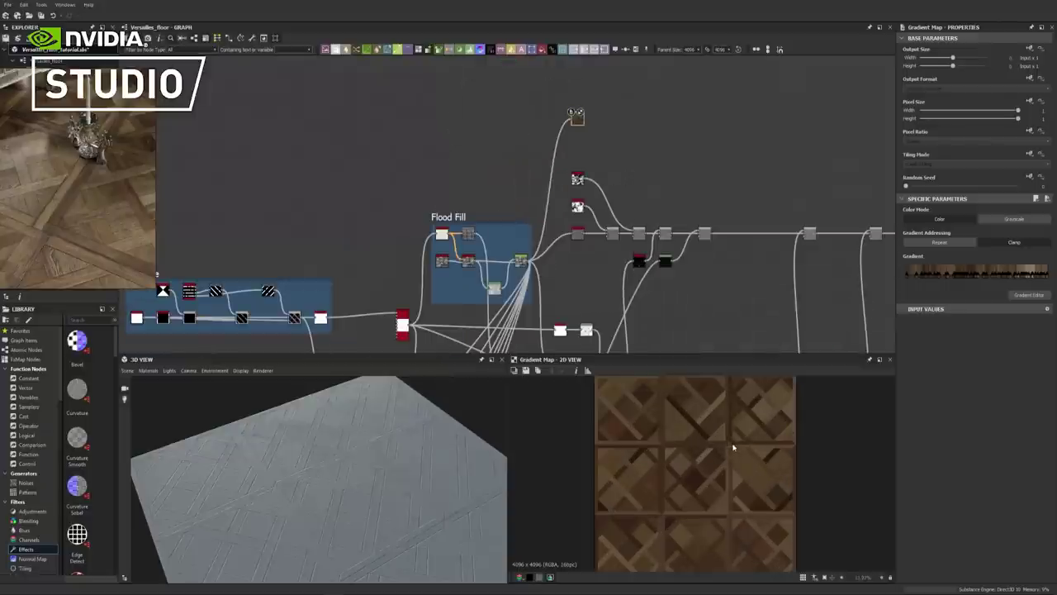
{"action": "scroll", "coordinate": [628, 176], "scroll_direction": "up", "scroll_amount": 2}
{"action": "mouse_move", "coordinate": [627, 176]}
{"action": "middle_mouse_down"}
{"action": "mouse_move", "coordinate": [659, 168]}
{"action": "mouse_move", "coordinate": [646, 215]}
{"action": "mouse_move", "coordinate": [626, 174]}
{"action": "middle_mouse_up"}
{"action": "scroll", "coordinate": [648, 168], "scroll_direction": "down", "scroll_amount": 4}
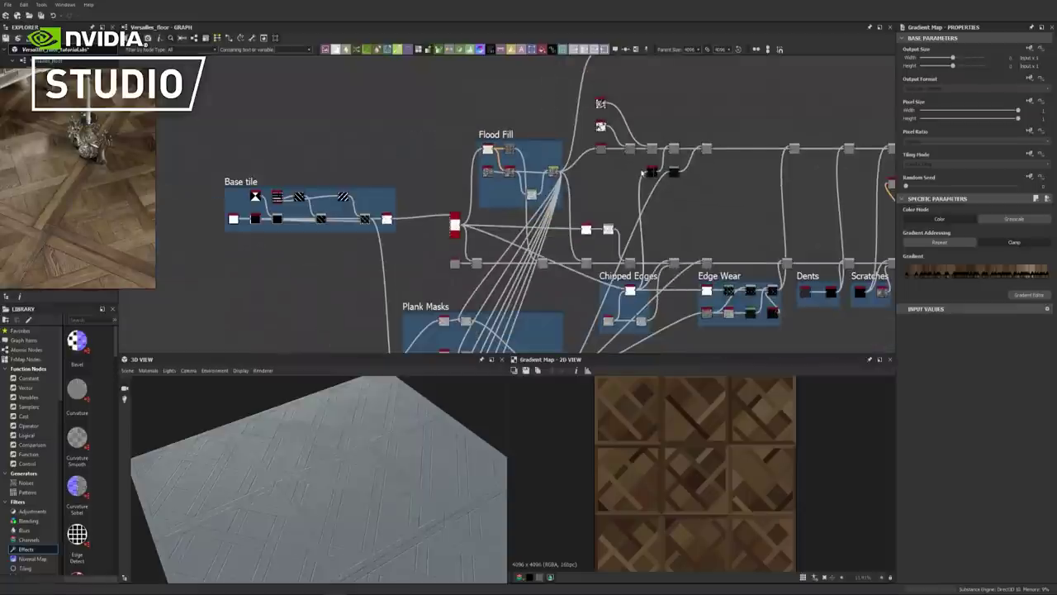
{"action": "scroll", "coordinate": [673, 154], "scroll_direction": "up", "scroll_amount": 1}
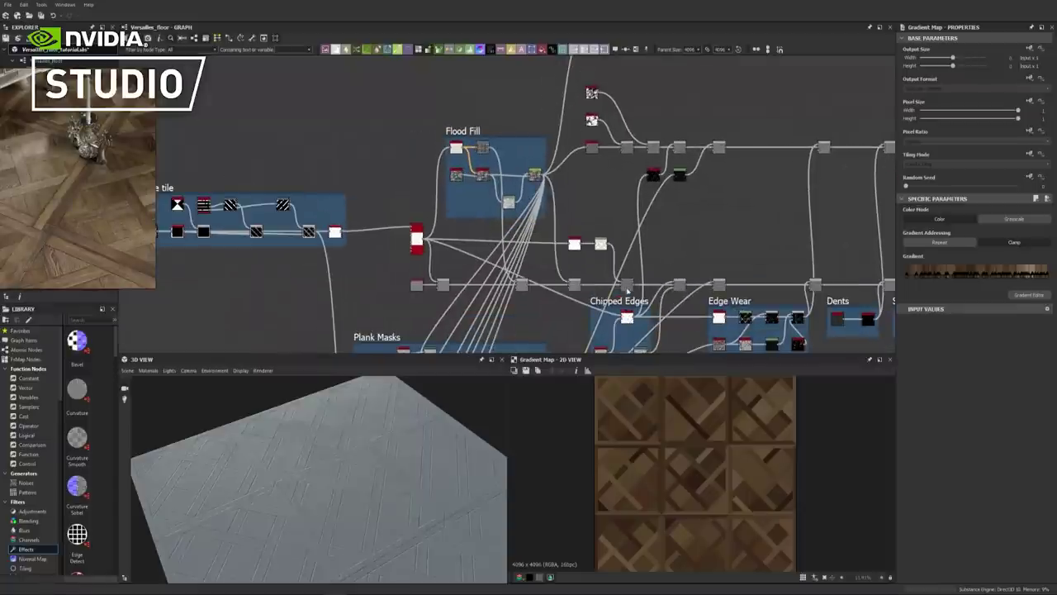
{"action": "scroll", "coordinate": [689, 479], "scroll_direction": "up", "scroll_amount": 5}
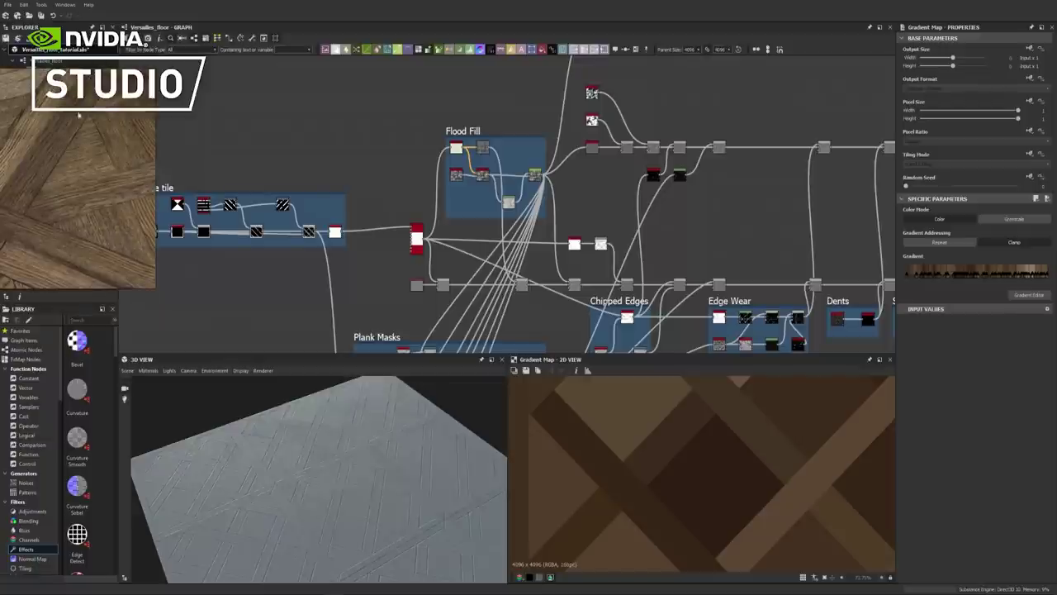
Add a Blend node beside the Gradient Map and combine the gradient with a new black Uniform Color node
{"action": "key", "text": "space"}
{"action": "type", "text": "blen"}
{"action": "key", "text": "Return"}
{"action": "key", "text": "space"}
{"action": "type", "text": "unif"}
{"action": "key", "text": "Return"}
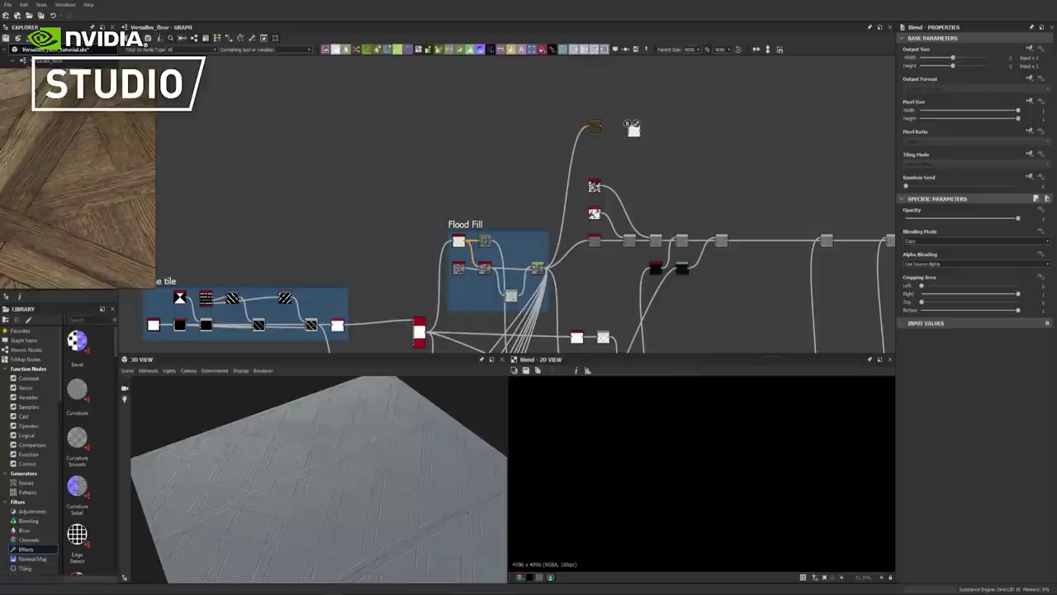
{"action": "left_click_drag", "start_coordinate": [601, 97], "coordinate": [633, 129]}
{"action": "middle_click_drag", "start_coordinate": [669, 153], "coordinate": [705, 106]}
{"action": "middle_click_drag", "start_coordinate": [600, 239], "coordinate": [600, 214]}
{"action": "middle_click_drag", "start_coordinate": [698, 282], "coordinate": [654, 274]}
{"action": "scroll", "coordinate": [654, 272], "scroll_direction": "down", "scroll_amount": 2}
Connect the roughness chain's Invert Grayscale mask to the new Blend's opacity input and preview the darkened plank gaps in 2D
{"action": "double_click", "coordinate": [629, 121]}
{"action": "scroll", "coordinate": [674, 165], "scroll_direction": "up", "scroll_amount": 1}
{"action": "scroll", "coordinate": [694, 158], "scroll_direction": "down", "scroll_amount": 1}
{"action": "middle_click_drag", "start_coordinate": [696, 157], "coordinate": [697, 139]}
{"action": "scroll", "coordinate": [697, 139], "scroll_direction": "down", "scroll_amount": 1}
{"action": "scroll", "coordinate": [696, 139], "scroll_direction": "up", "scroll_amount": 2}
{"action": "left_click_drag", "start_coordinate": [664, 223], "coordinate": [633, 109]}
{"action": "scroll", "coordinate": [772, 499], "scroll_direction": "down", "scroll_amount": 3}
{"action": "scroll", "coordinate": [772, 499], "scroll_direction": "up", "scroll_amount": 2}
{"action": "scroll", "coordinate": [768, 476], "scroll_direction": "down", "scroll_amount": 2}
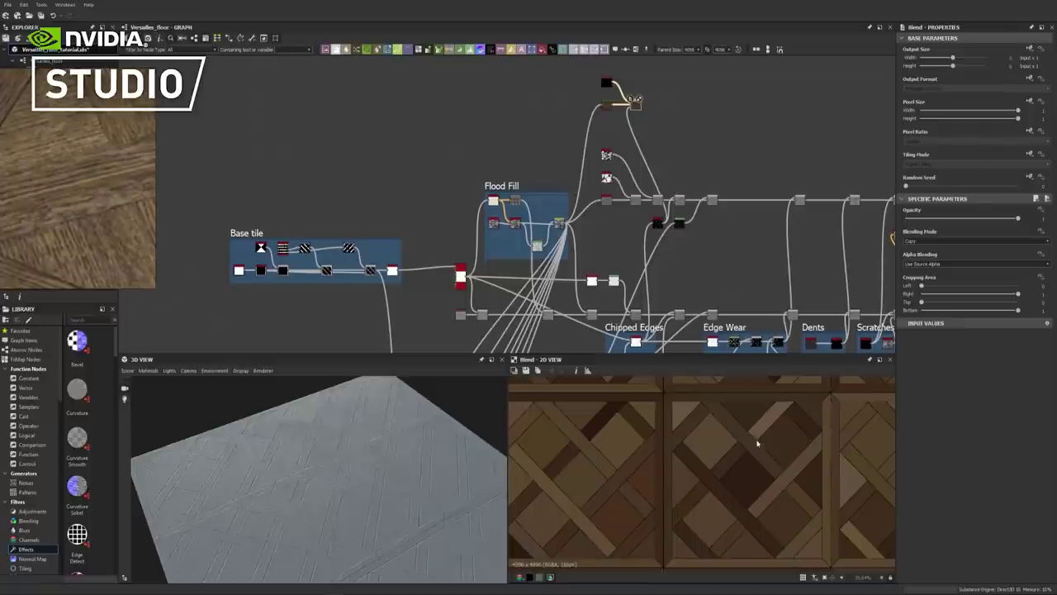
Add a Levels node fed by the Chipped Edges output and use it as the dark-gap Blend's opacity mask
{"action": "scroll", "coordinate": [758, 446], "scroll_direction": "up", "scroll_amount": 5}
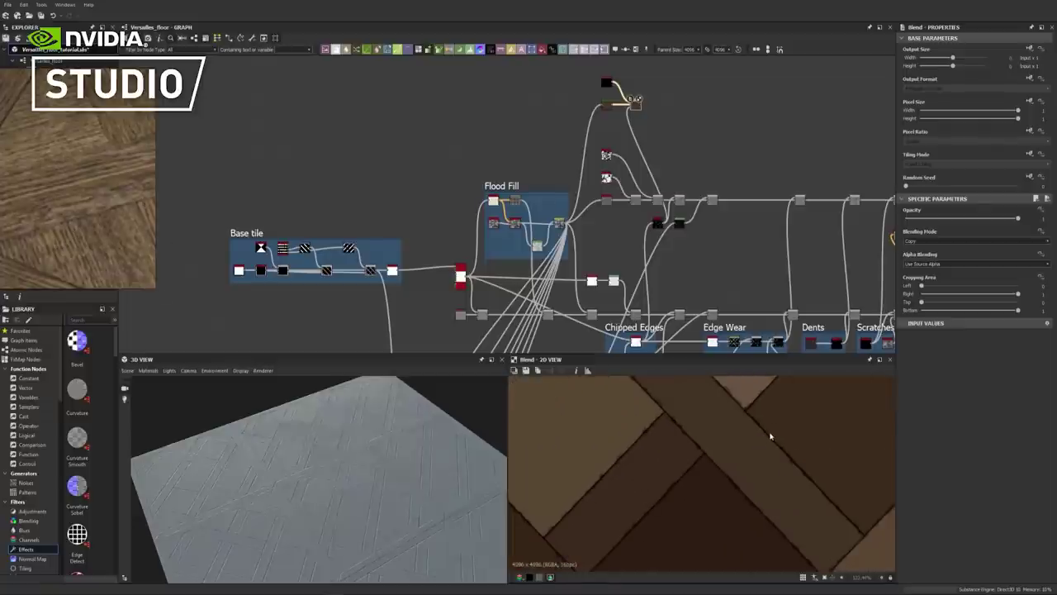
{"action": "key", "text": "space"}
{"action": "type", "text": "le"}
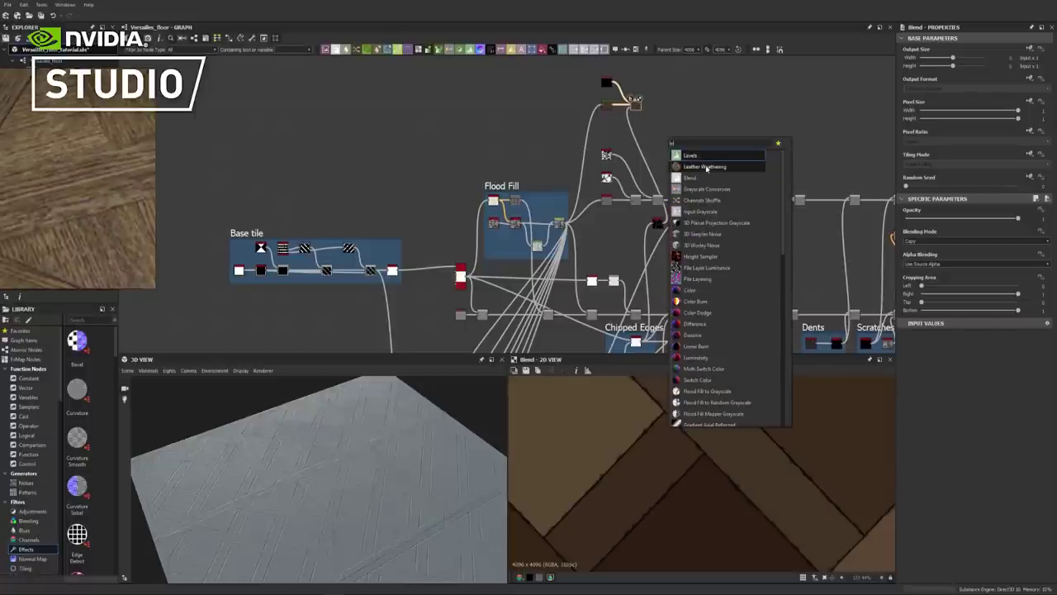
{"action": "key", "text": "Return"}
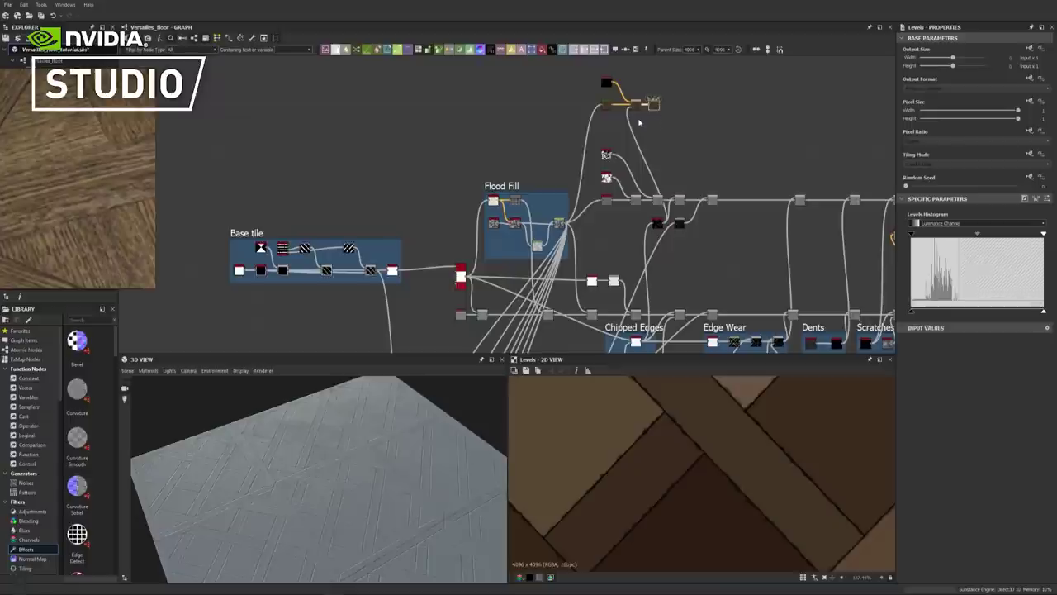
{"action": "left_click_drag", "start_coordinate": [642, 341], "coordinate": [606, 132]}
Swap the Levels input black and white points to invert the gap mask, tune the line thickness and preview the dark-gap Blend
{"action": "left_click_drag", "start_coordinate": [1045, 234], "coordinate": [956, 243]}
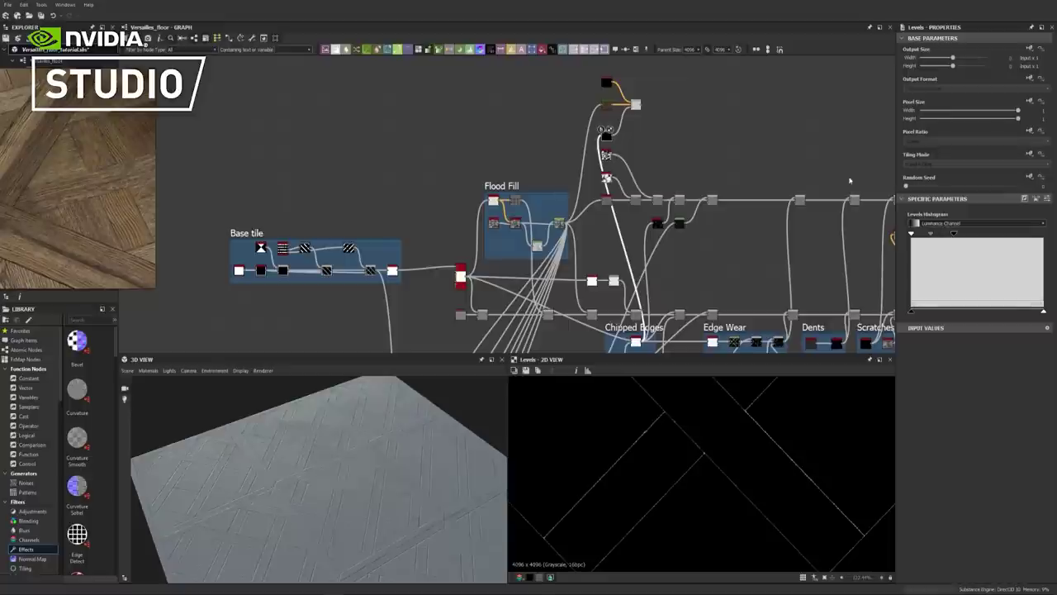
{"action": "scroll", "coordinate": [388, 512], "scroll_direction": "up", "scroll_amount": 3}
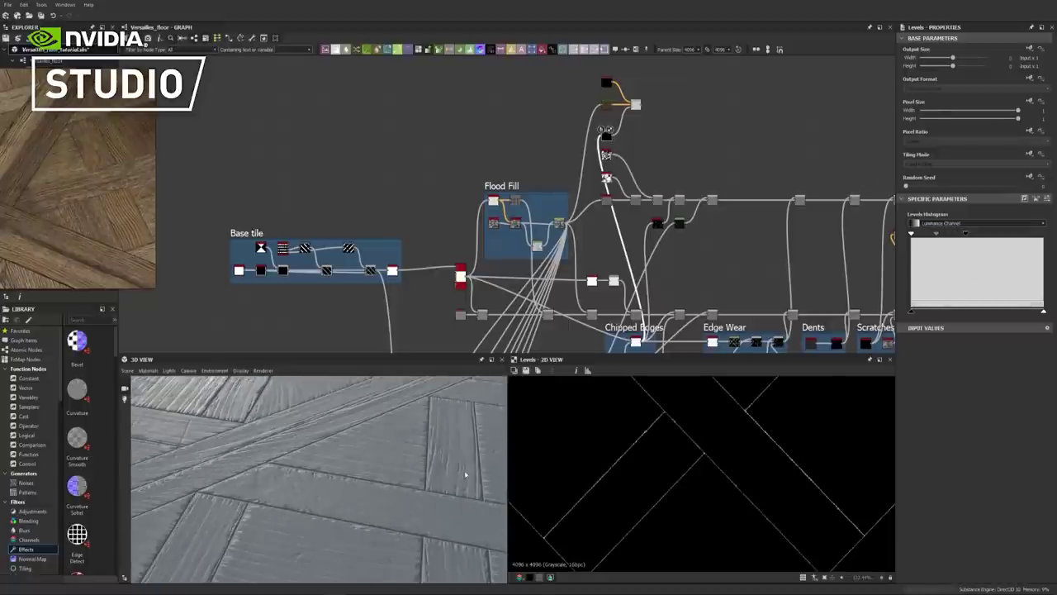
{"action": "left_click_drag", "start_coordinate": [966, 234], "coordinate": [1005, 237]}
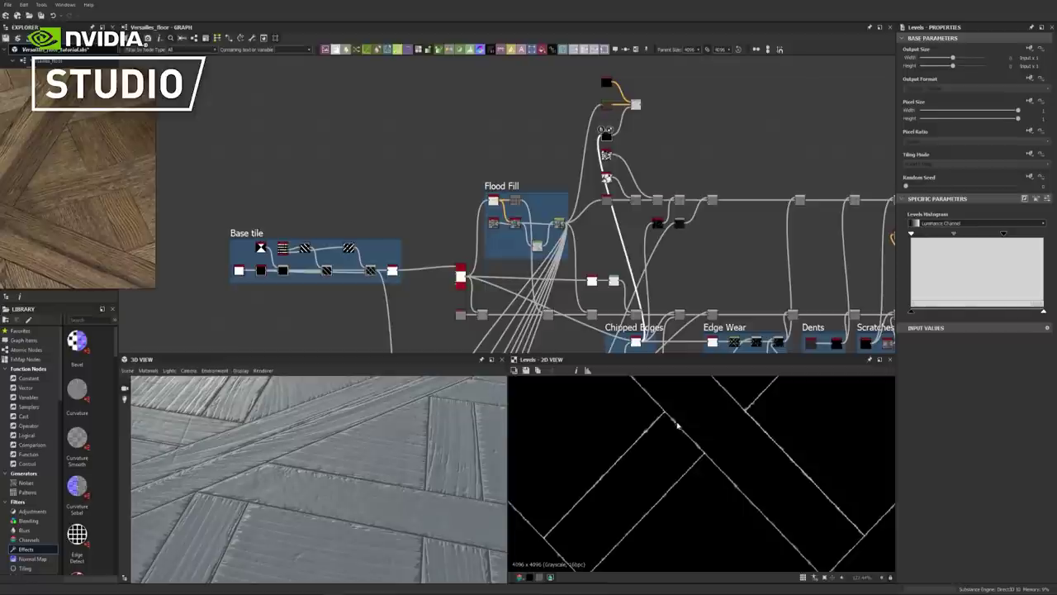
{"action": "scroll", "coordinate": [689, 430], "scroll_direction": "down", "scroll_amount": 3}
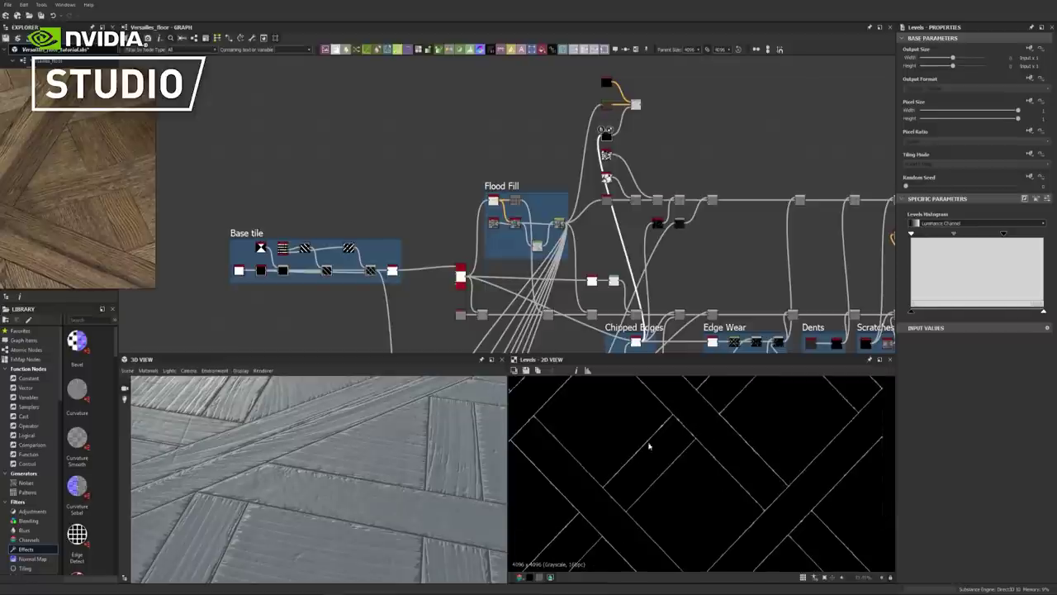
{"action": "scroll", "coordinate": [529, 421], "scroll_direction": "up", "scroll_amount": 3}
{"action": "scroll", "coordinate": [530, 421], "scroll_direction": "up", "scroll_amount": 1}
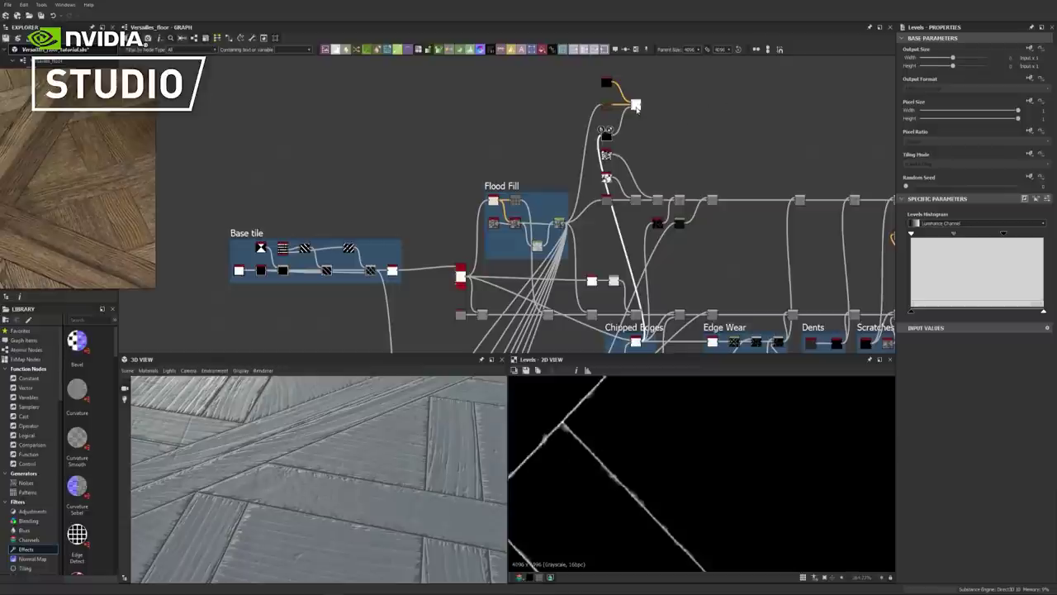
{"action": "double_click", "coordinate": [636, 103]}
{"action": "middle_click_drag", "start_coordinate": [617, 456], "coordinate": [769, 438]}
{"action": "scroll", "coordinate": [633, 418], "scroll_direction": "up", "scroll_amount": 4}
{"action": "scroll", "coordinate": [635, 432], "scroll_direction": "down", "scroll_amount": 4}
{"action": "scroll", "coordinate": [657, 450], "scroll_direction": "up", "scroll_amount": 1}
{"action": "scroll", "coordinate": [721, 136], "scroll_direction": "up", "scroll_amount": 1}
Add another Blend node after the dark-gap Blend in the base colour chain
{"action": "left_click", "coordinate": [728, 132]}
{"action": "key", "text": "space"}
{"action": "type", "text": "blend"}
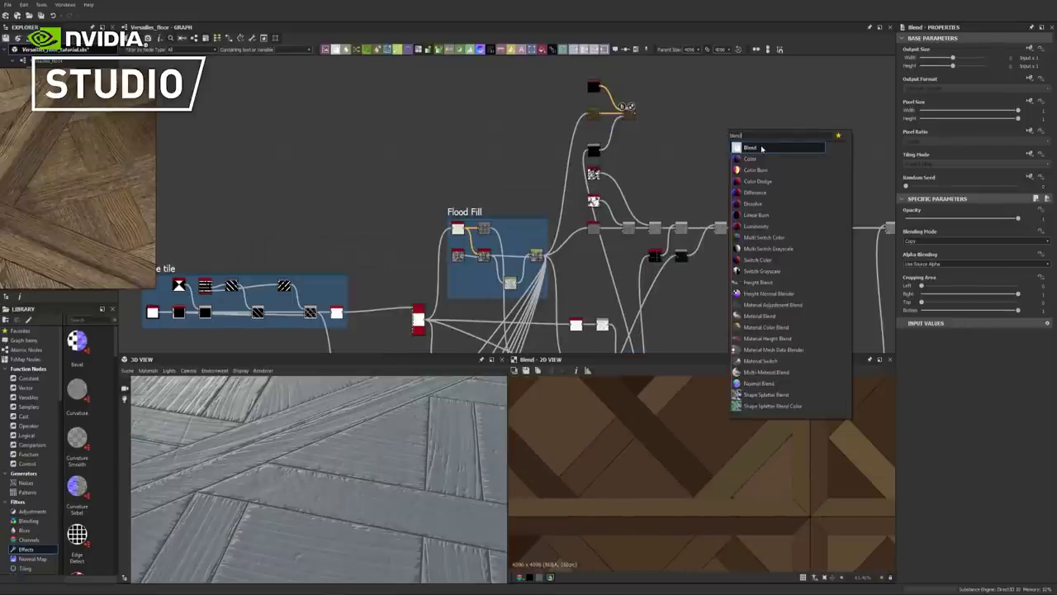
{"action": "left_click", "coordinate": [762, 149]}
{"action": "scroll", "coordinate": [741, 156], "scroll_direction": "down", "scroll_amount": 2}
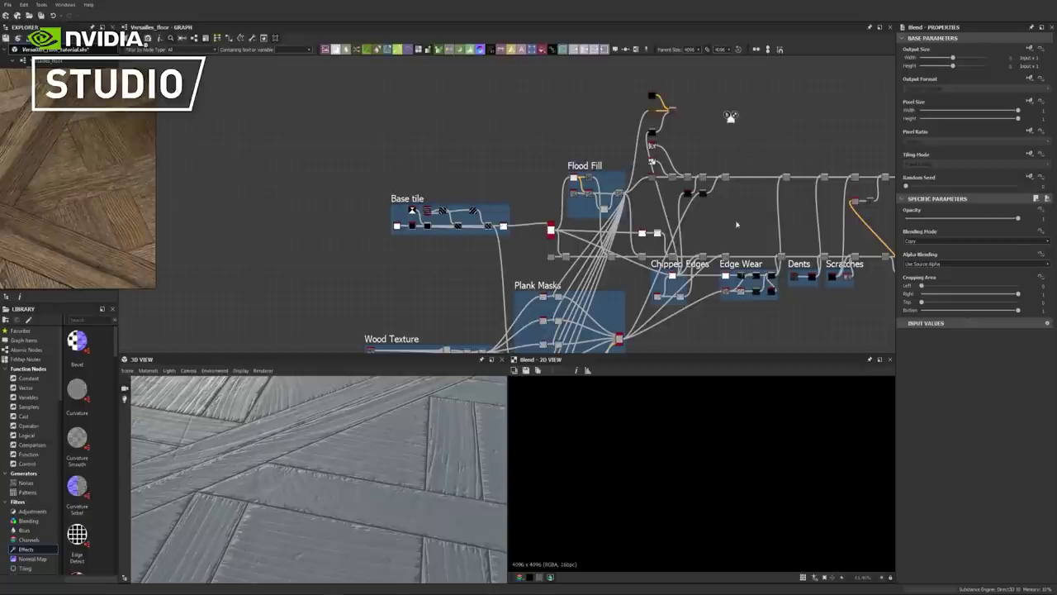
{"action": "middle_click_drag", "start_coordinate": [736, 224], "coordinate": [720, 198]}
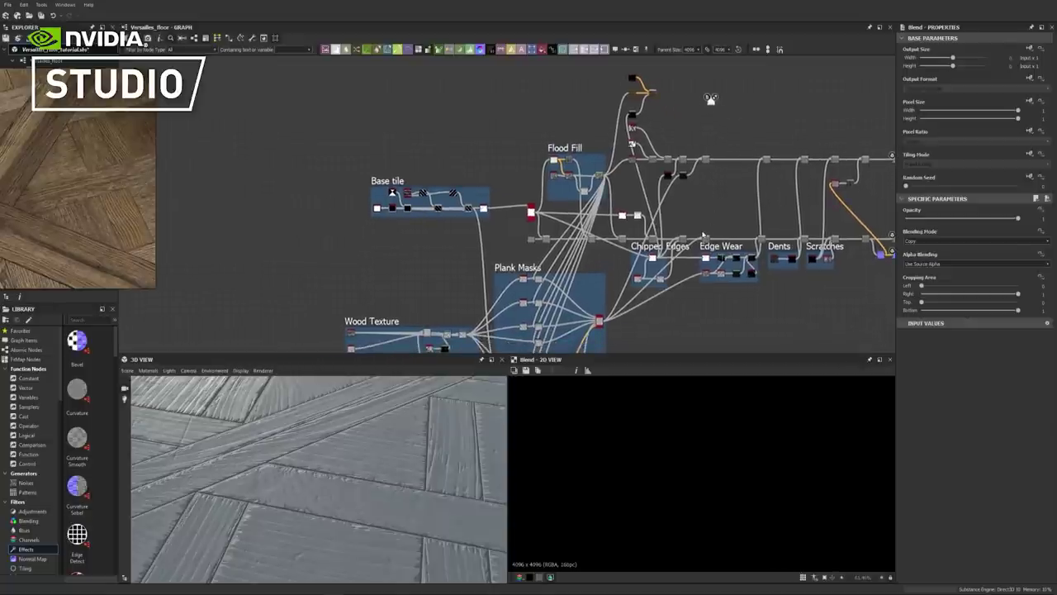
Duplicate the wood-grain Levels mask from the roughness chain and wire it with the dark-gap Blend into the new Blend
{"action": "double_click", "coordinate": [668, 175]}
{"action": "double_click", "coordinate": [683, 175]}
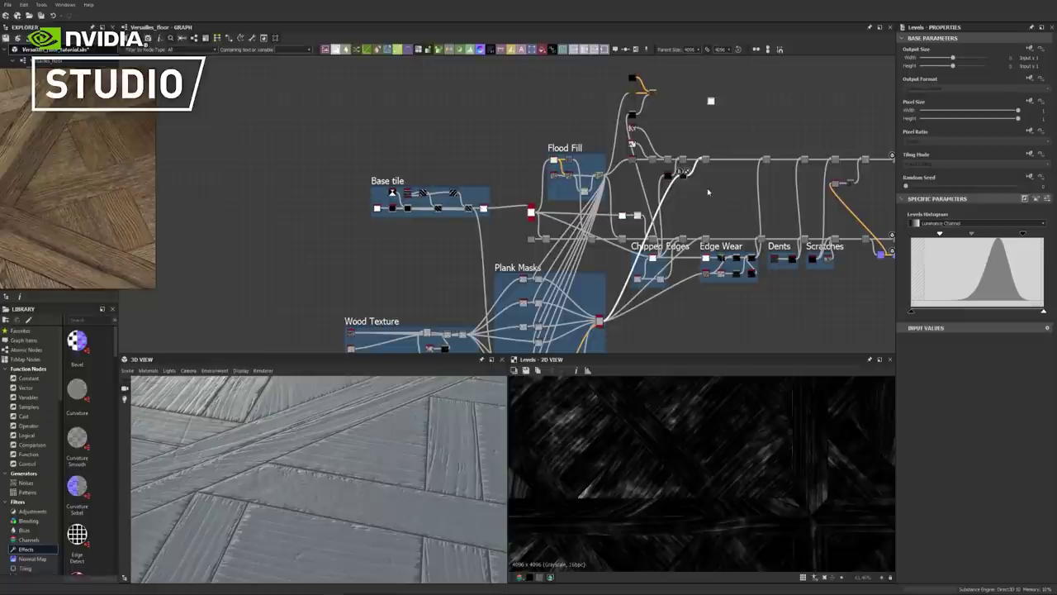
{"action": "key", "text": "ctrl+d"}
{"action": "left_click_drag", "start_coordinate": [508, 205], "coordinate": [688, 132]}
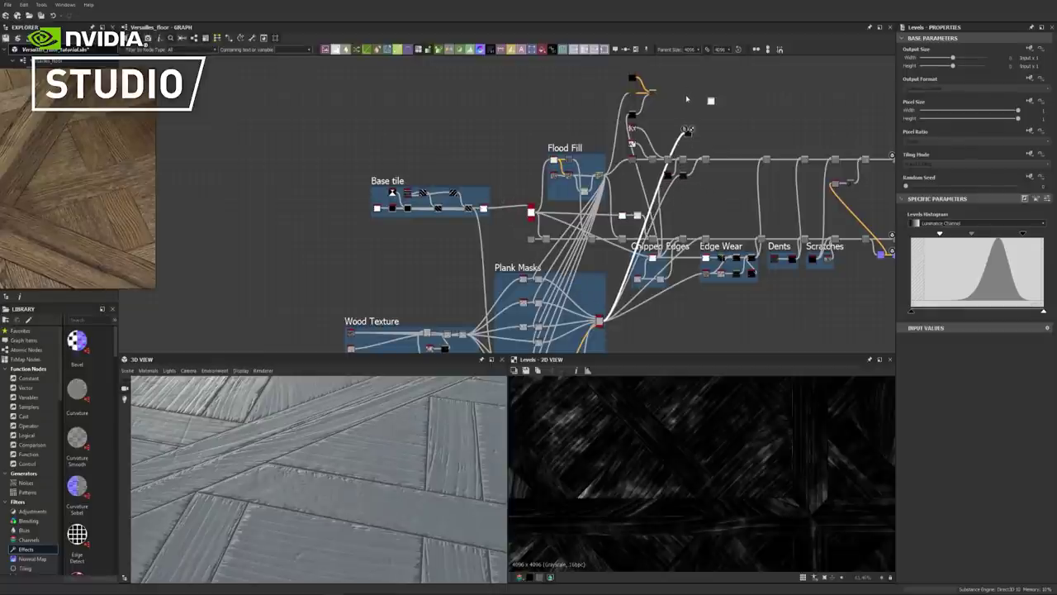
{"action": "scroll", "coordinate": [684, 103], "scroll_direction": "up", "scroll_amount": 3}
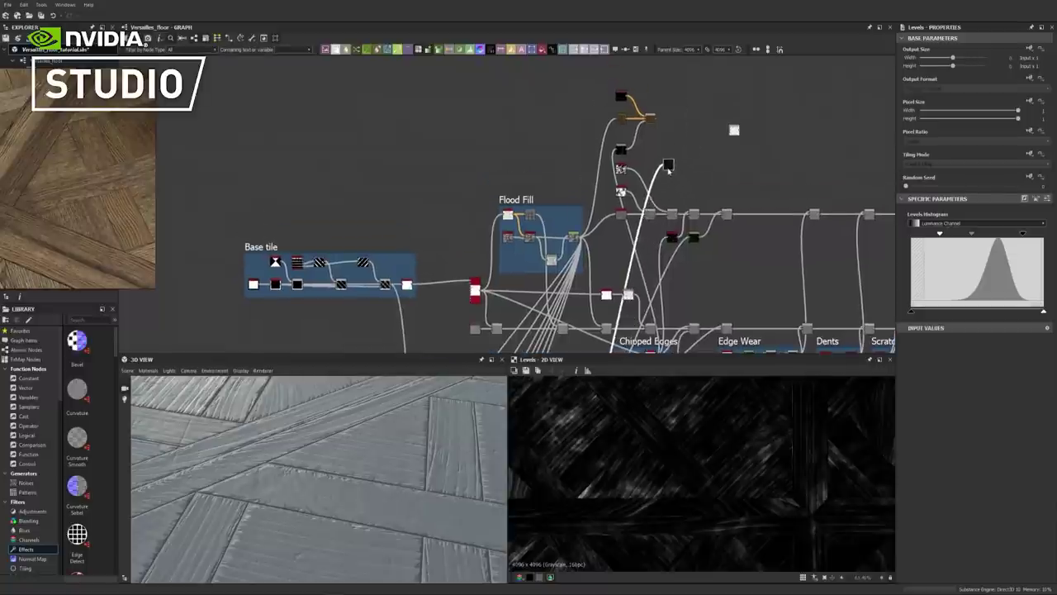
{"action": "left_click", "coordinate": [673, 145]}
{"action": "left_click_drag", "start_coordinate": [688, 129], "coordinate": [689, 122]}
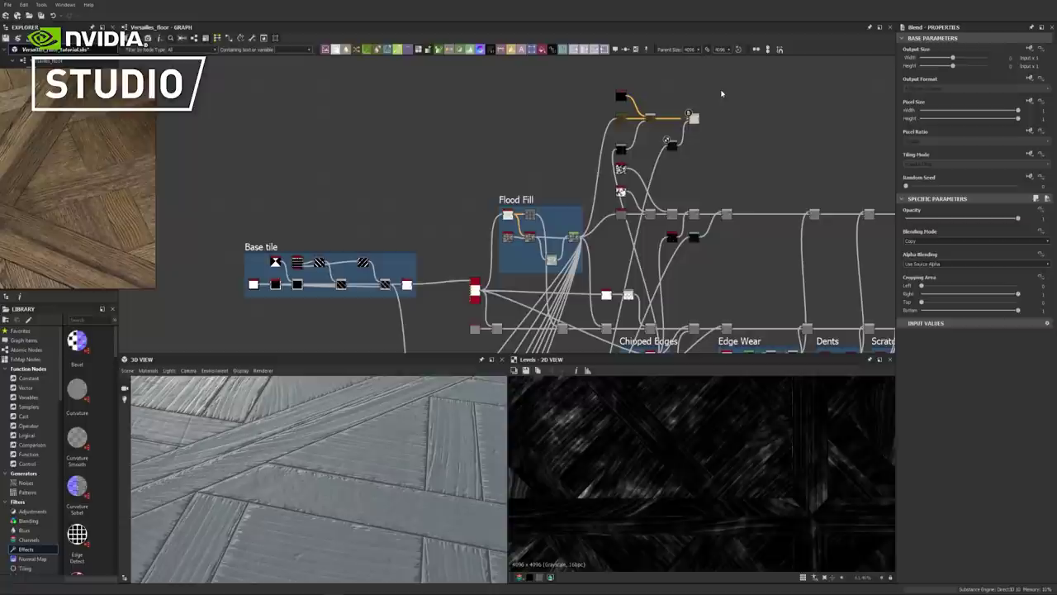
Add a separate Blend node above the base colour chain for a colour variation
{"action": "key", "text": "space"}
{"action": "type", "text": "blend"}
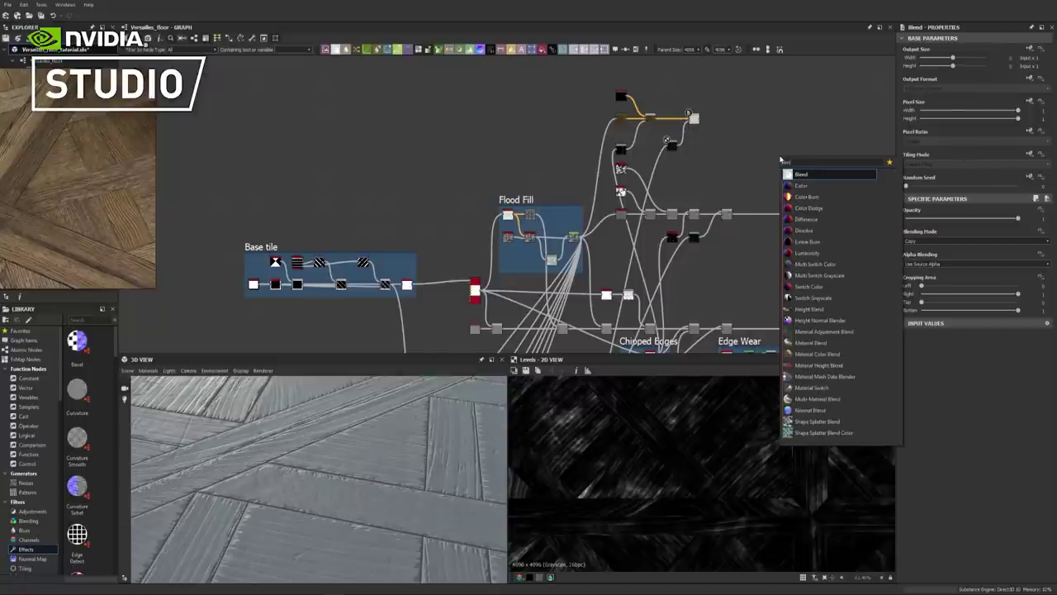
{"action": "key", "text": "Return"}
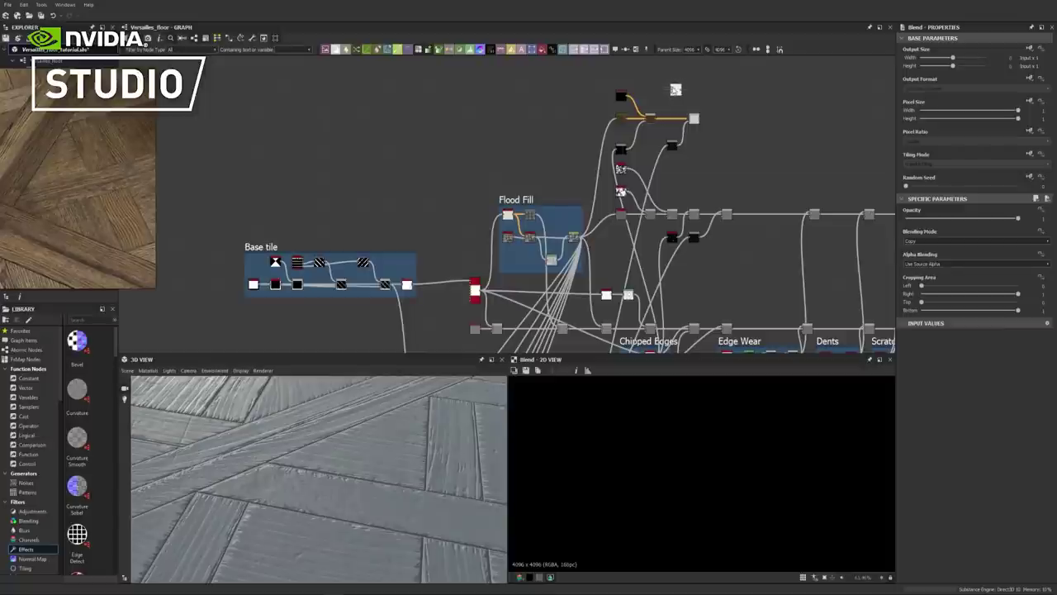
{"action": "left_click", "coordinate": [673, 87]}
Add a Transformation 2D node from the roughness chain's grunge map, rotate it 90 degrees and connect it to the separate Blend's opacity
{"action": "left_click_drag", "start_coordinate": [627, 169], "coordinate": [772, 98]}
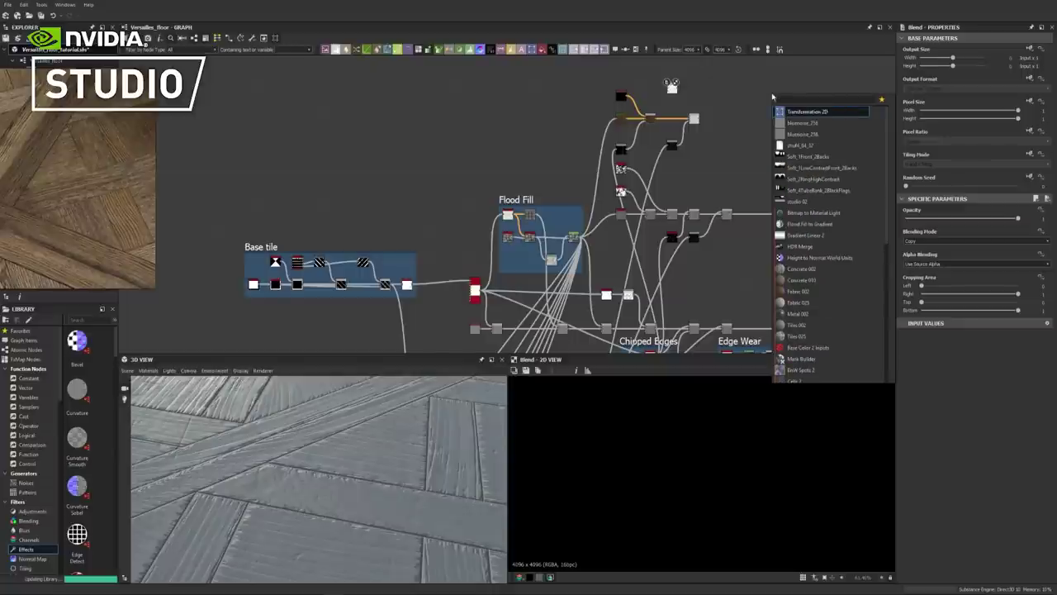
{"action": "key", "text": "Return"}
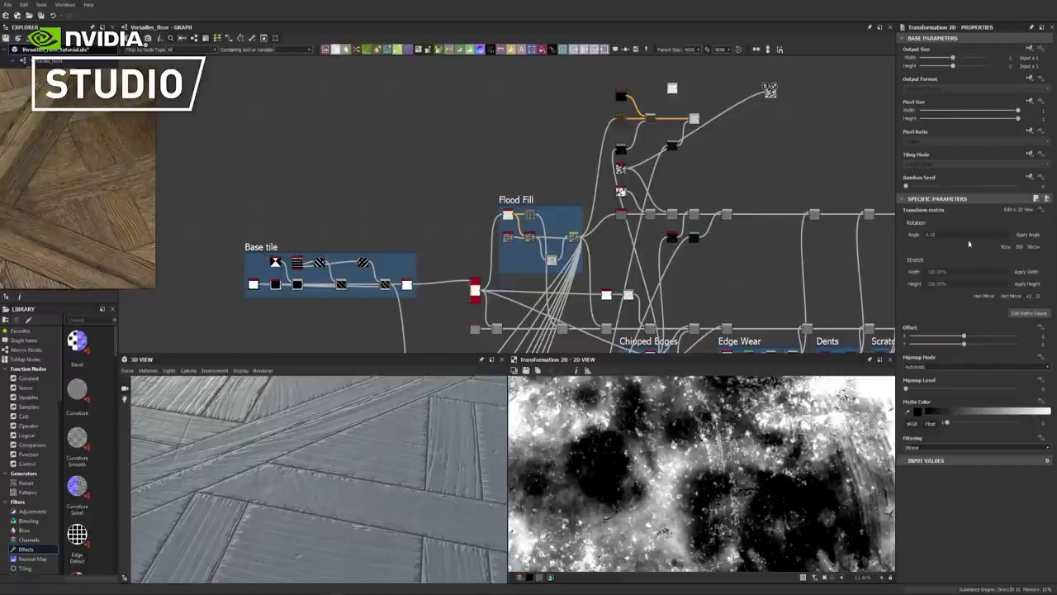
{"action": "left_click", "coordinate": [1005, 248]}
{"action": "left_click_drag", "start_coordinate": [771, 91], "coordinate": [675, 86]}
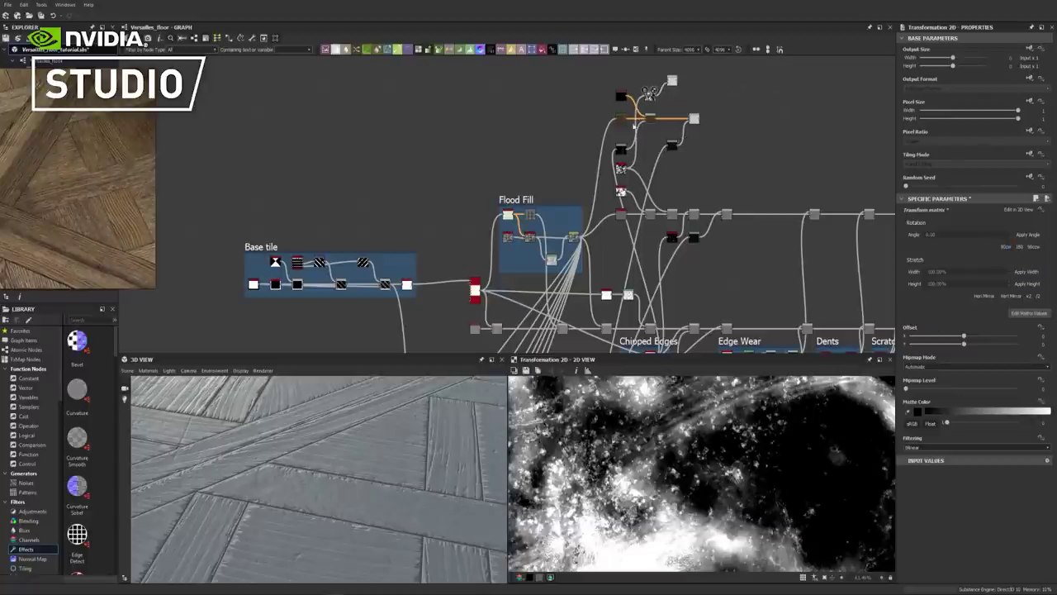
{"action": "scroll", "coordinate": [633, 124], "scroll_direction": "up", "scroll_amount": 3}
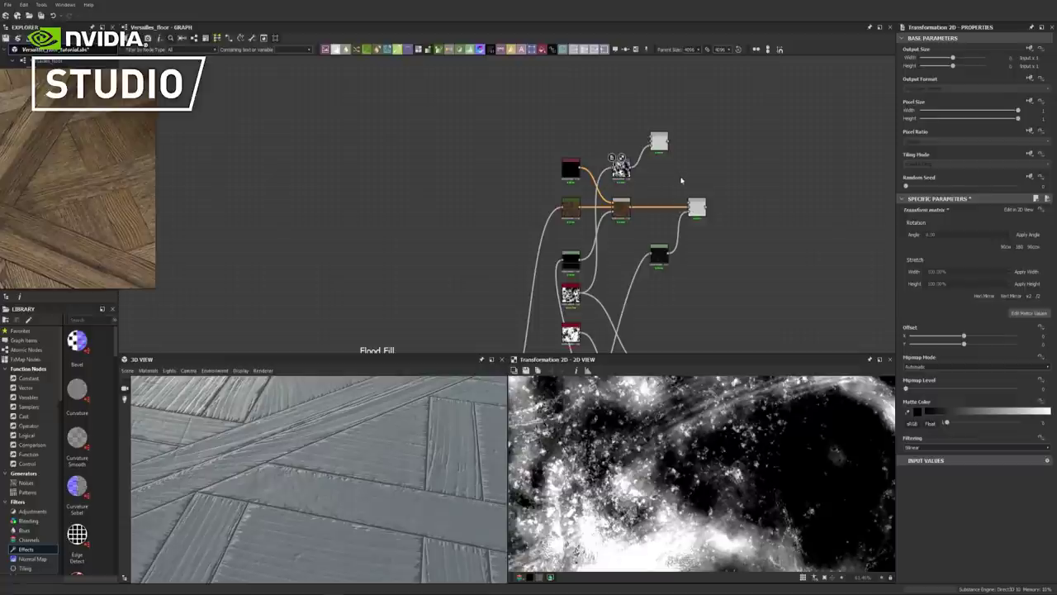
Connect two Uniform Color nodes to the separate Blend and arrange them with the Transformation 2D node above the main chain
{"action": "double_click", "coordinate": [658, 254]}
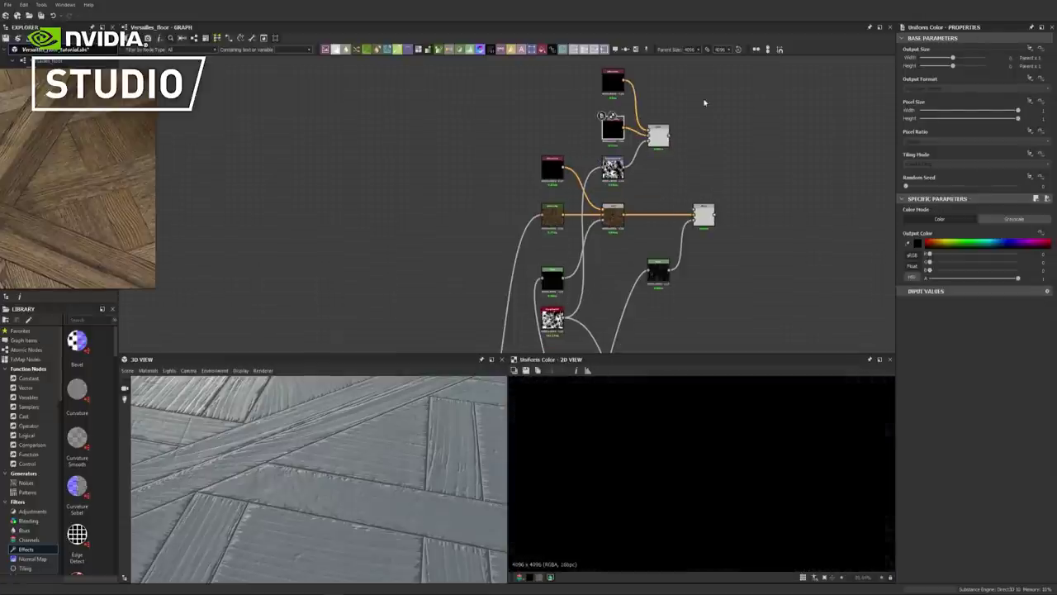
{"action": "middle_click_drag", "start_coordinate": [612, 185], "coordinate": [644, 255]}
{"action": "left_click_drag", "start_coordinate": [644, 255], "coordinate": [582, 199]}
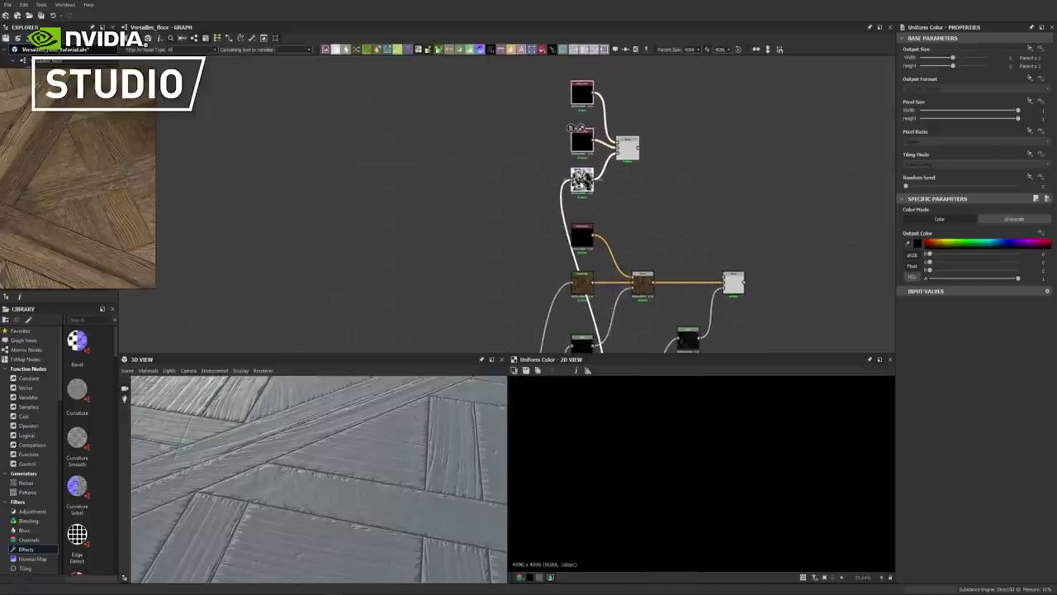
{"action": "left_click", "coordinate": [726, 190]}
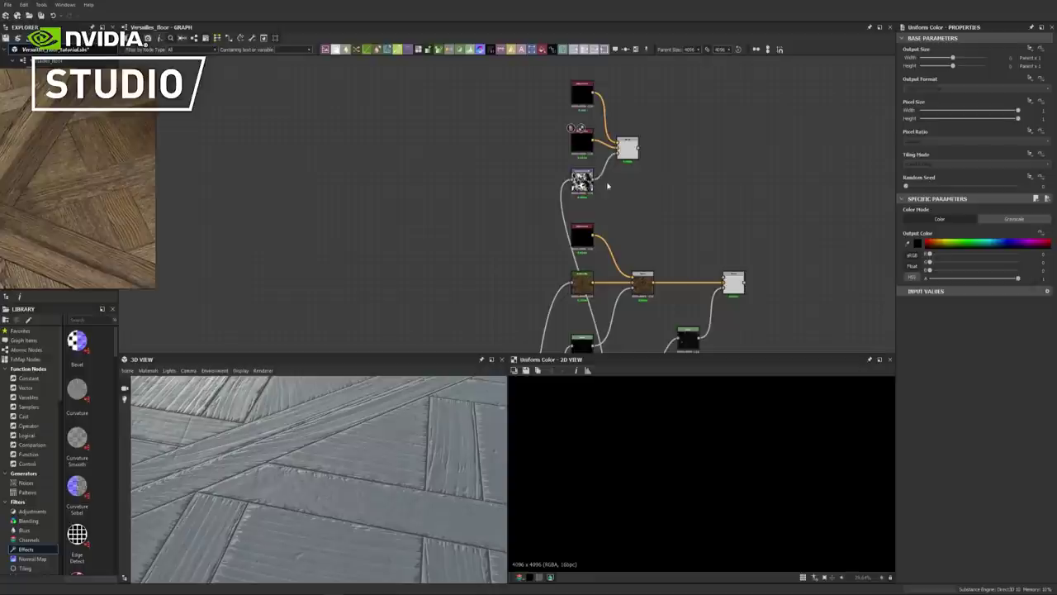
Sample two browns from the parquet reference photo for the Uniform Color nodes and preview their Blend in 2D
{"action": "left_click", "coordinate": [581, 93]}
{"action": "left_click", "coordinate": [116, 215]}
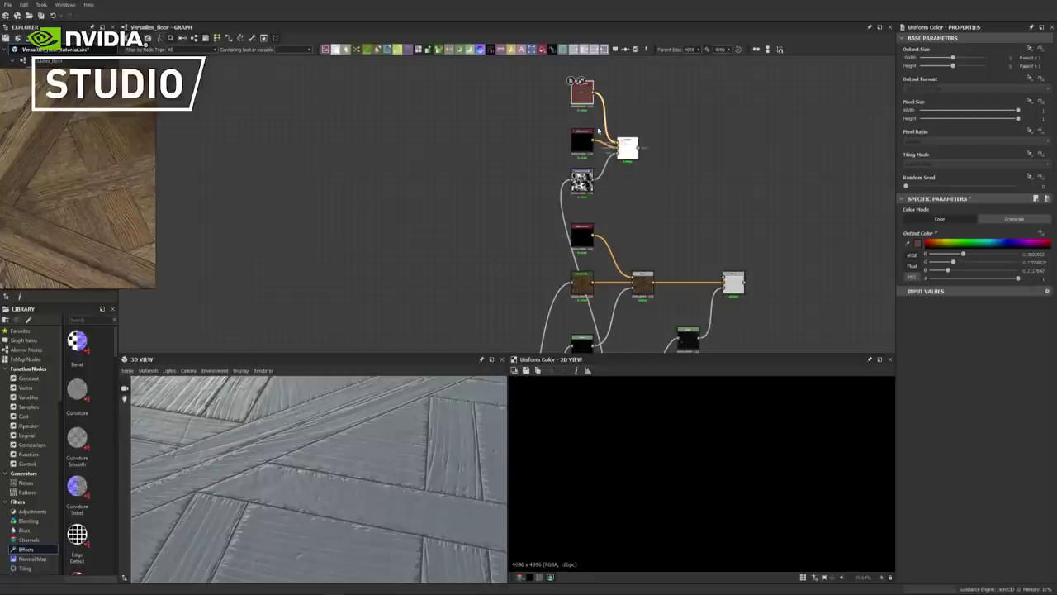
{"action": "left_click", "coordinate": [586, 145]}
{"action": "double_click", "coordinate": [627, 149]}
{"action": "scroll", "coordinate": [736, 428], "scroll_direction": "down", "scroll_amount": 2}
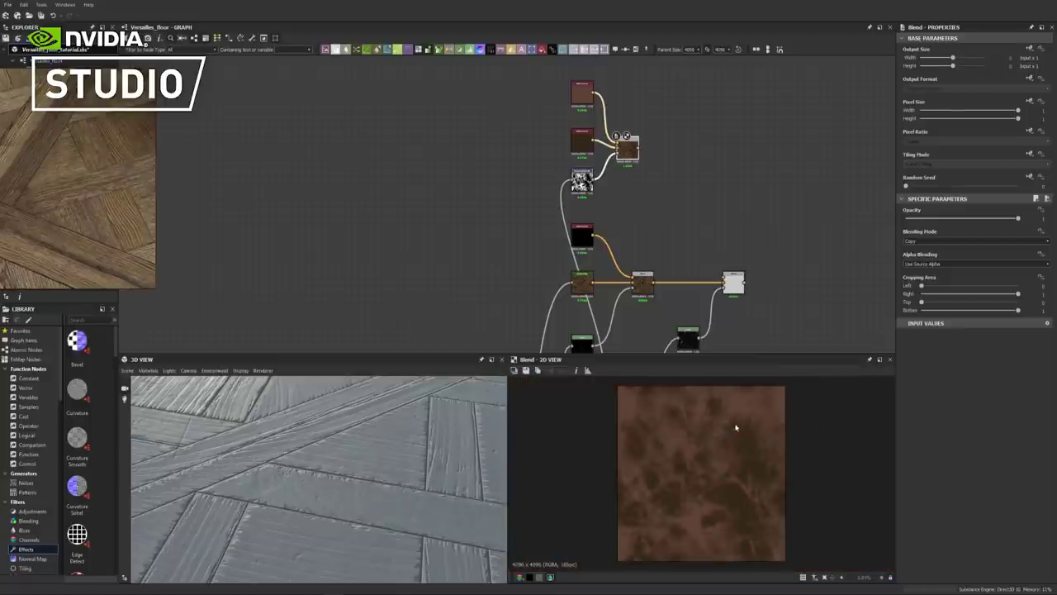
Shift the first Uniform Color from reddish to a more neutral brown in the Color Editor and preview the mottled Blend
{"action": "left_click", "coordinate": [580, 92]}
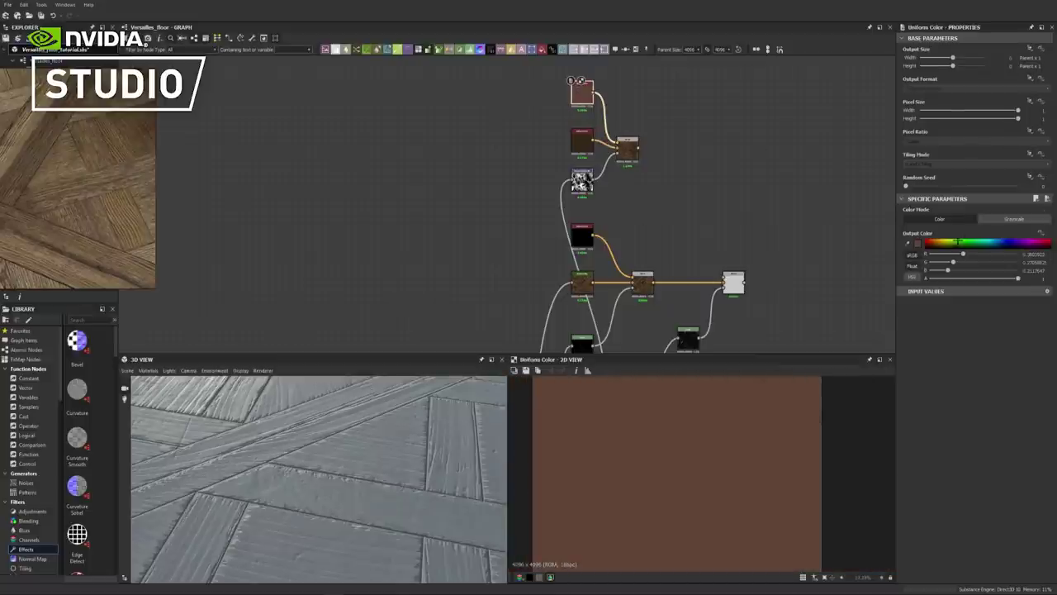
{"action": "left_click", "coordinate": [916, 246]}
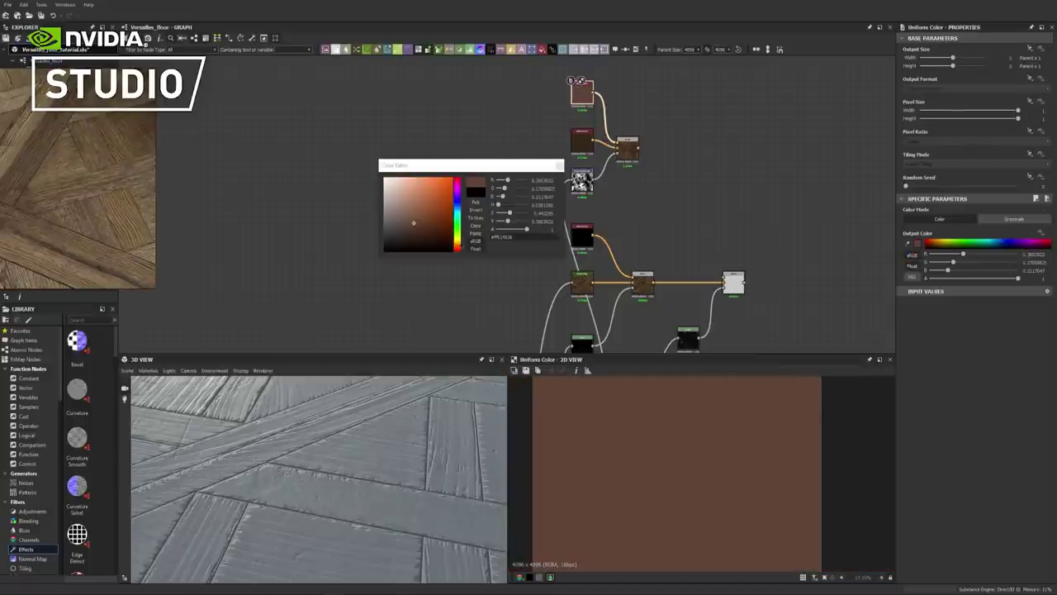
{"action": "left_click_drag", "start_coordinate": [461, 247], "coordinate": [460, 245]}
{"action": "left_click", "coordinate": [418, 226]}
{"action": "left_click", "coordinate": [624, 158]}
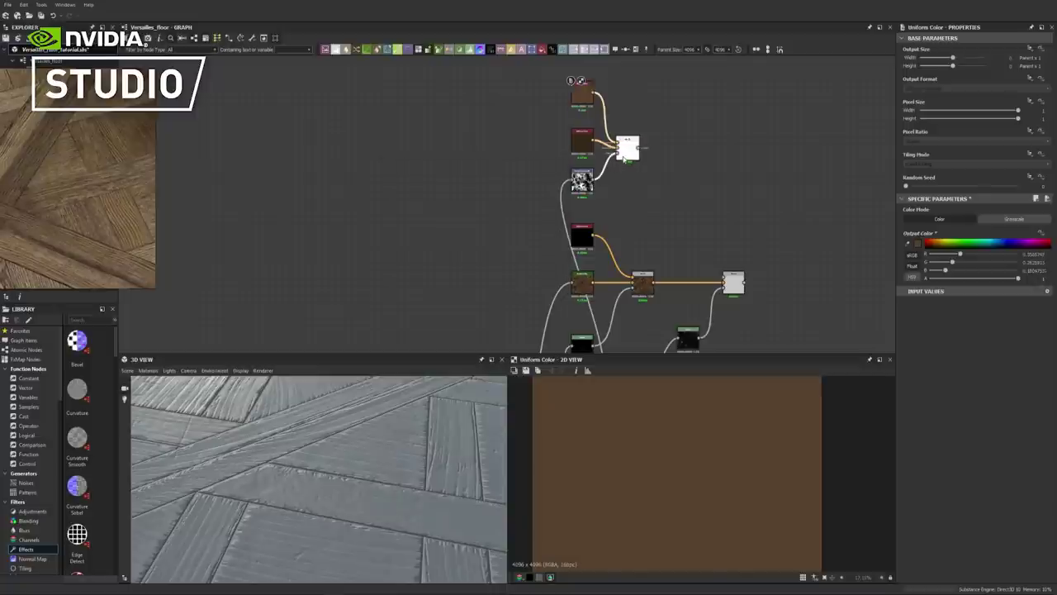
{"action": "left_click", "coordinate": [626, 151]}
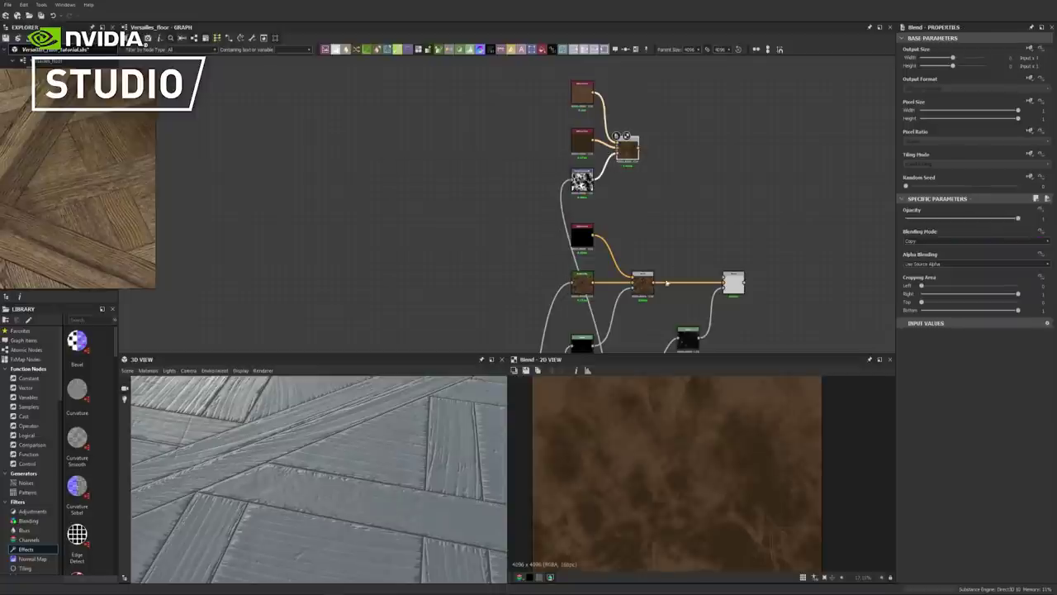
Halve the Transformation 2D scale, connect the mottled brown Blend to the wood-grain Blend's foreground and inspect the planks in 2D
{"action": "left_click", "coordinate": [582, 181]}
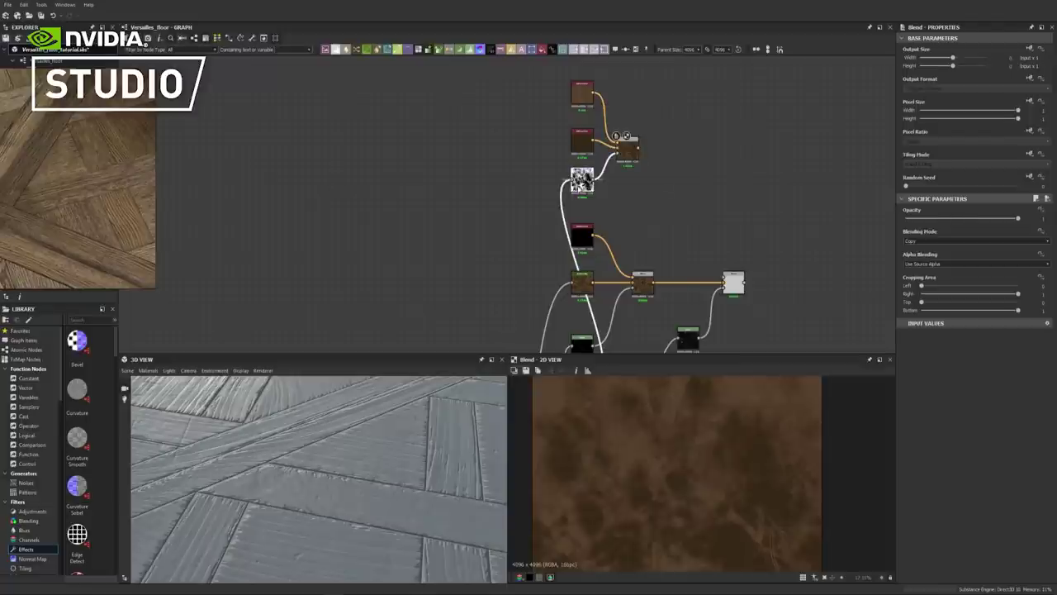
{"action": "left_click", "coordinate": [1038, 296]}
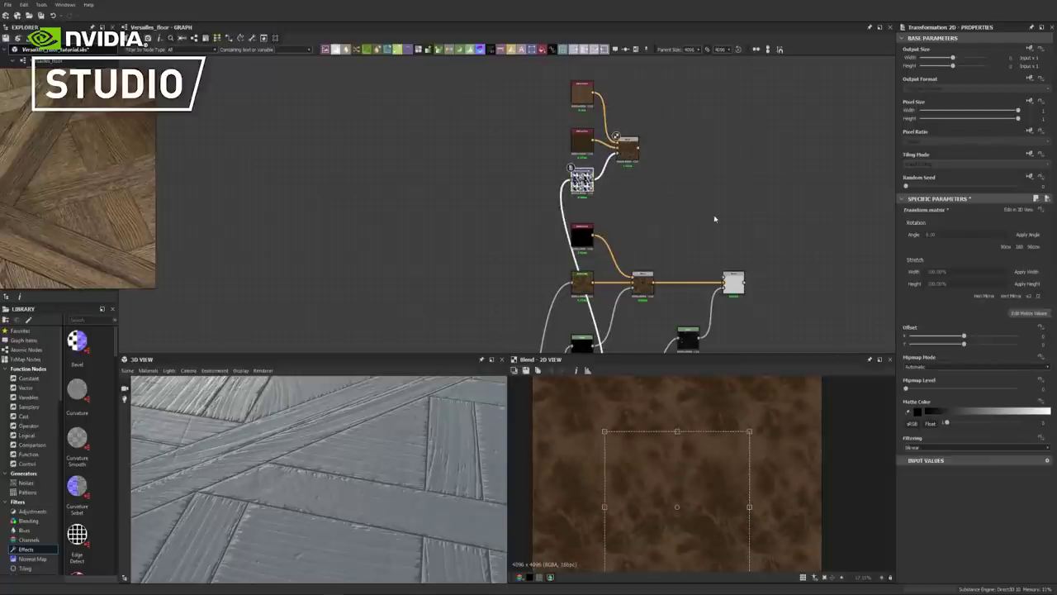
{"action": "middle_click_drag", "start_coordinate": [716, 219], "coordinate": [674, 219]}
{"action": "left_click", "coordinate": [675, 239]}
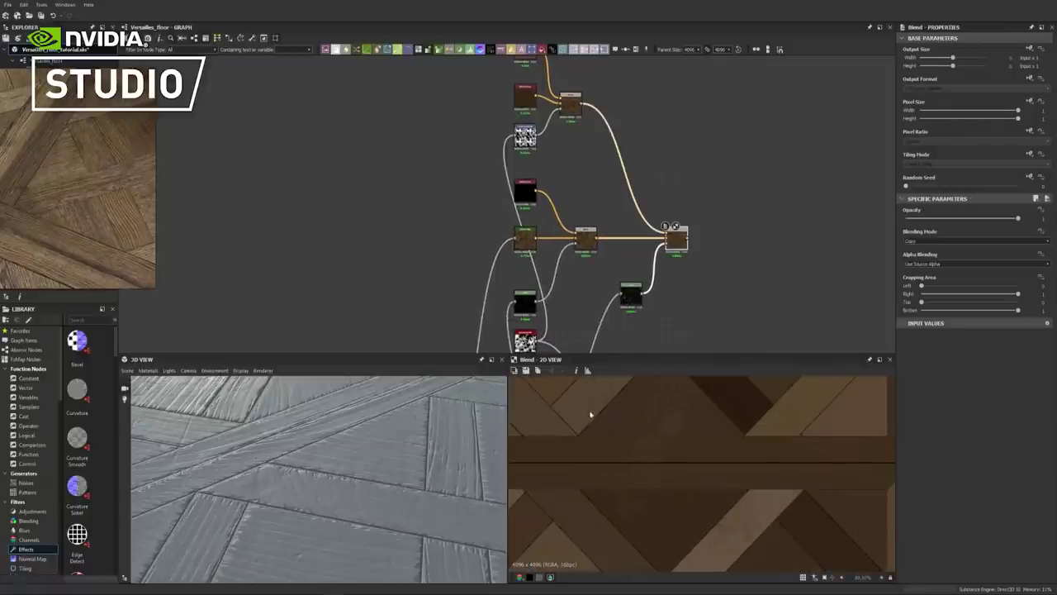
{"action": "scroll", "coordinate": [631, 418], "scroll_direction": "up", "scroll_amount": 2}
{"action": "scroll", "coordinate": [684, 426], "scroll_direction": "down", "scroll_amount": 3}
{"action": "scroll", "coordinate": [685, 423], "scroll_direction": "down", "scroll_amount": 2}
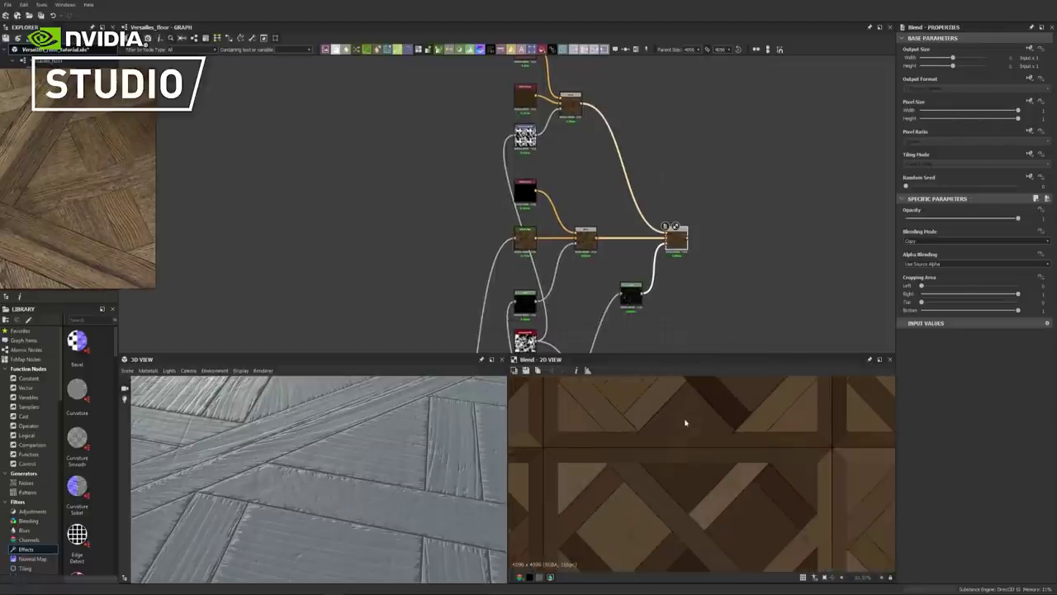
{"action": "scroll", "coordinate": [700, 447], "scroll_direction": "up", "scroll_amount": 4}
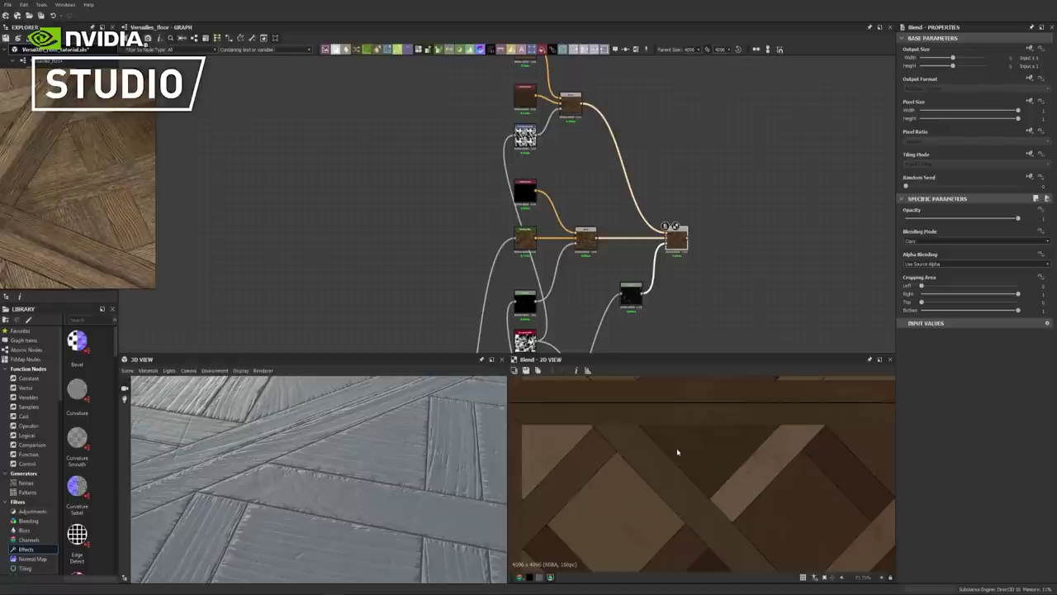
{"action": "scroll", "coordinate": [746, 517], "scroll_direction": "down", "scroll_amount": 4}
{"action": "scroll", "coordinate": [652, 523], "scroll_direction": "up", "scroll_amount": 4}
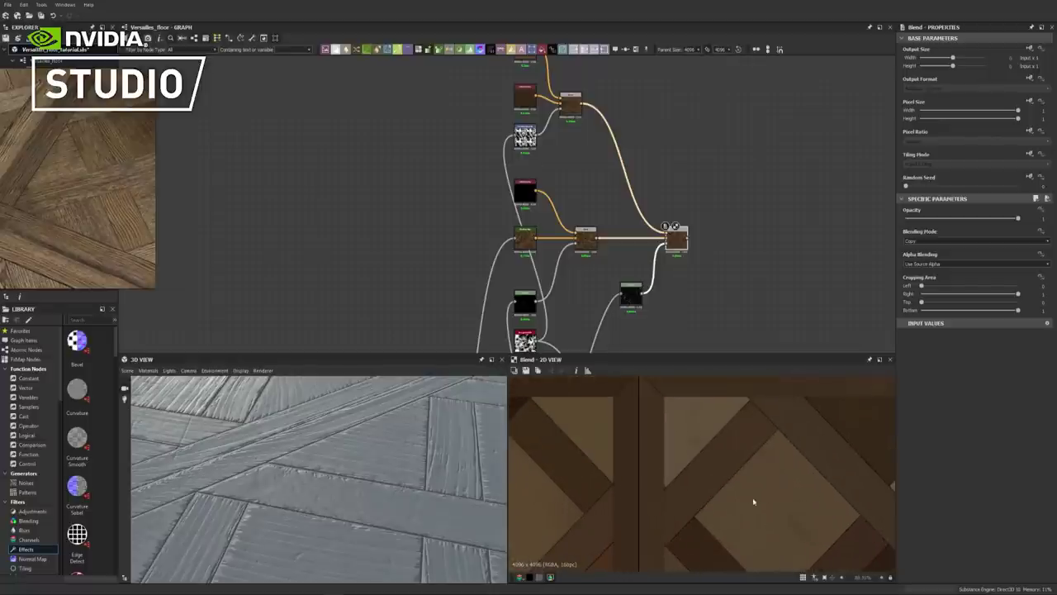
{"action": "scroll", "coordinate": [718, 515], "scroll_direction": "down", "scroll_amount": 2}
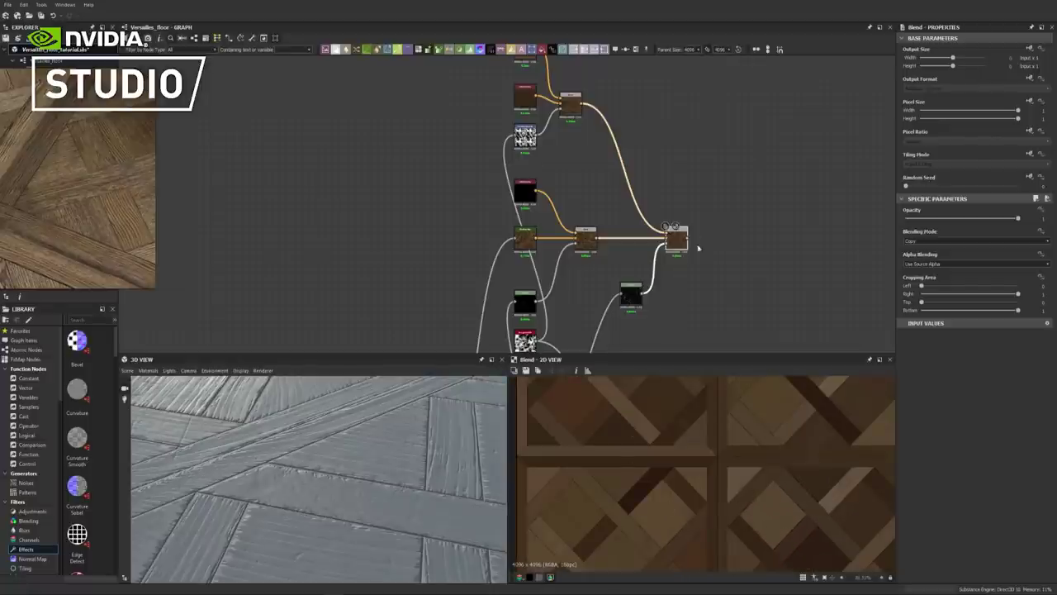
Adjust the midtone of the wood-grain mask's Levels to strengthen the mottled brown and inspect the parquet in 2D
{"action": "left_click", "coordinate": [628, 292]}
{"action": "left_click_drag", "start_coordinate": [972, 236], "coordinate": [991, 237]}
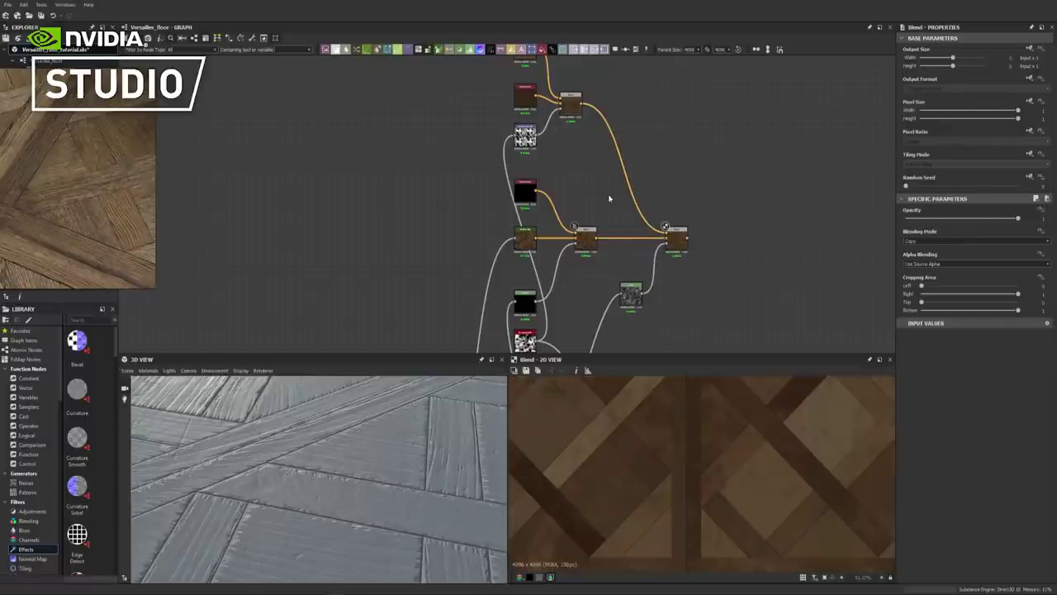
{"action": "key", "text": "space"}
{"action": "scroll", "coordinate": [768, 498], "scroll_direction": "down", "scroll_amount": 3}
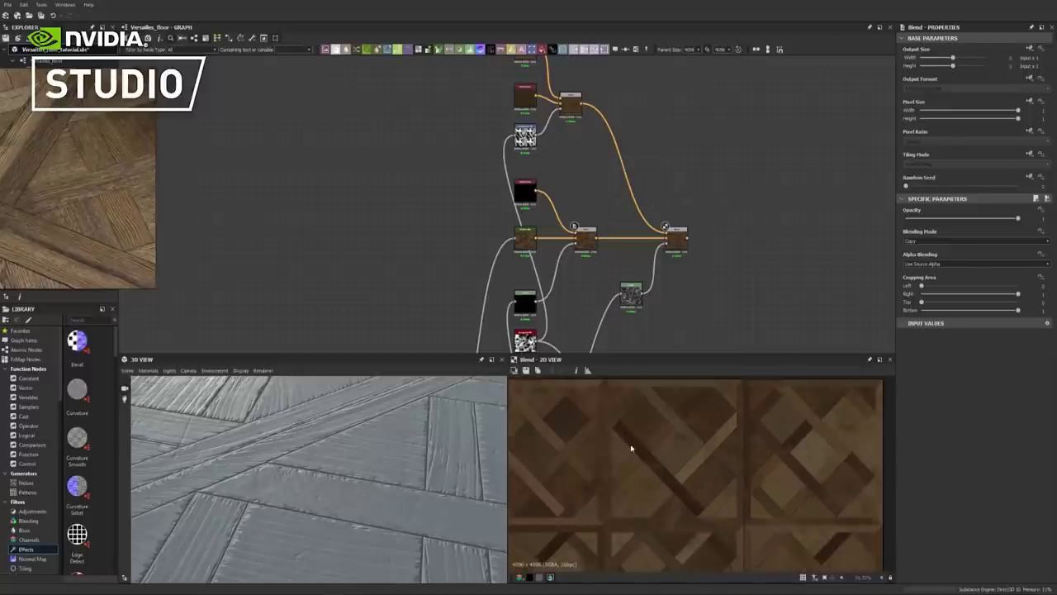
{"action": "scroll", "coordinate": [631, 448], "scroll_direction": "up", "scroll_amount": 2}
{"action": "mouse_move", "coordinate": [718, 439]}
{"action": "middle_mouse_down"}
{"action": "mouse_move", "coordinate": [619, 491]}
{"action": "mouse_move", "coordinate": [601, 433]}
{"action": "middle_mouse_up"}
{"action": "mouse_move", "coordinate": [704, 507]}
{"action": "middle_mouse_down"}
{"action": "mouse_move", "coordinate": [695, 445]}
{"action": "mouse_move", "coordinate": [717, 503]}
{"action": "middle_mouse_up"}
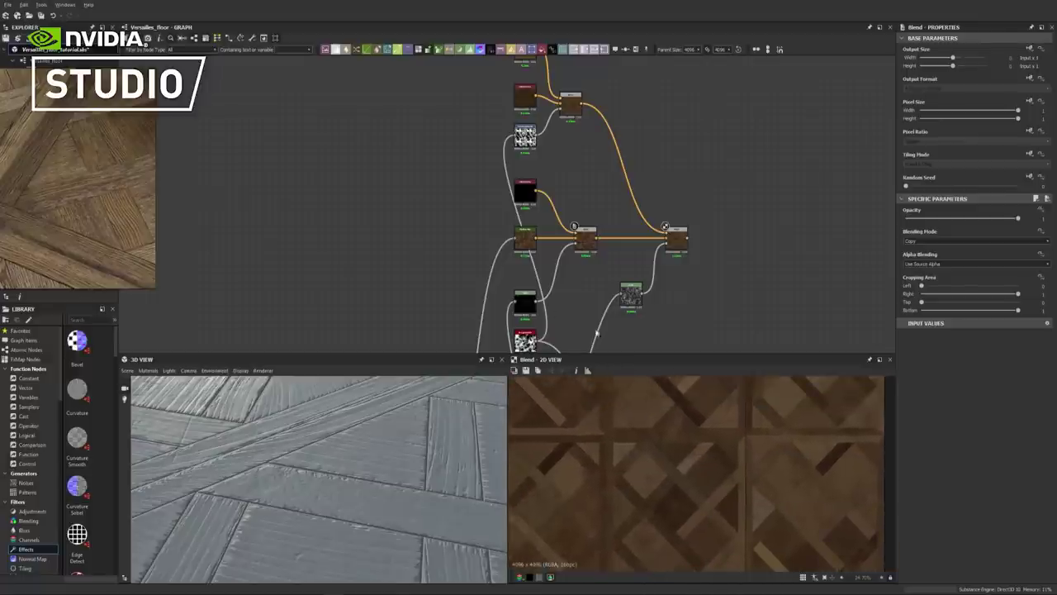
{"action": "left_click", "coordinate": [520, 238]}
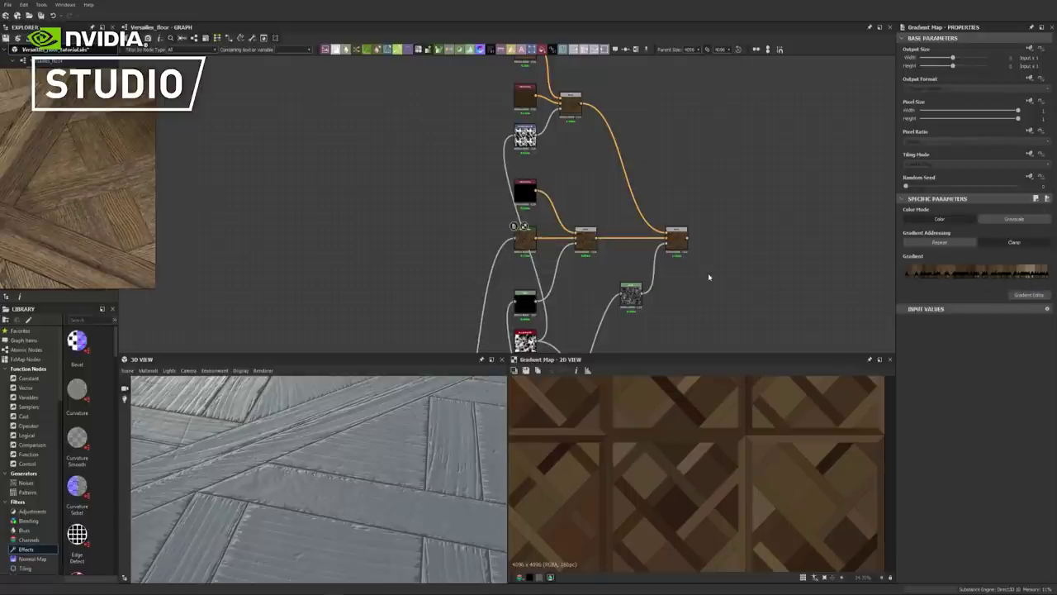
{"action": "key", "text": "space"}
{"action": "type", "text": "hsl"}
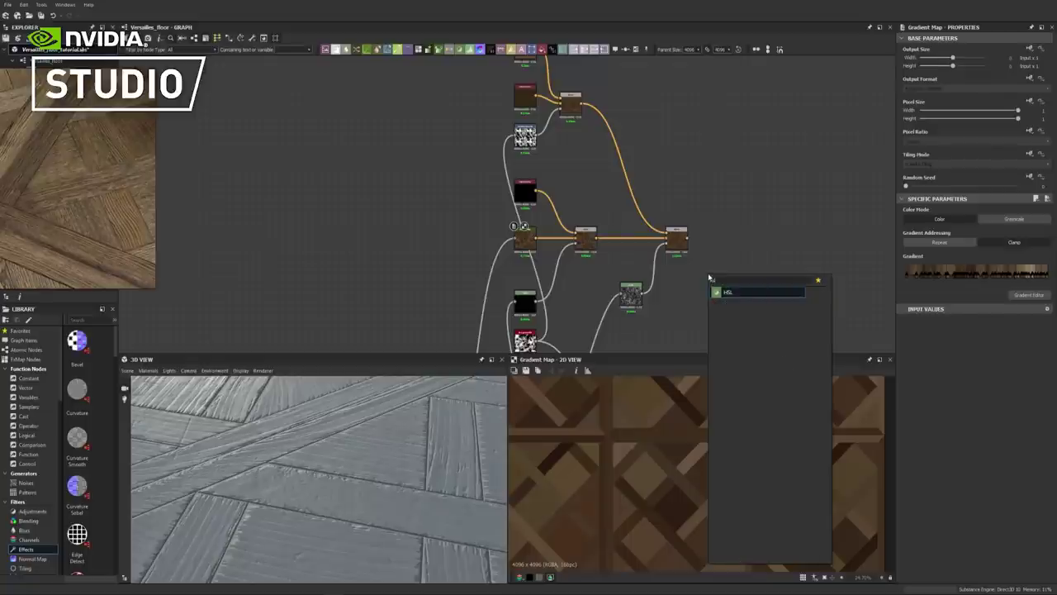
{"action": "left_click", "coordinate": [741, 297]}
{"action": "key", "text": "ctrl+z"}
Make the darker brown Uniform Color feeding the upper Blend node slightly less saturated
{"action": "left_click", "coordinate": [677, 239]}
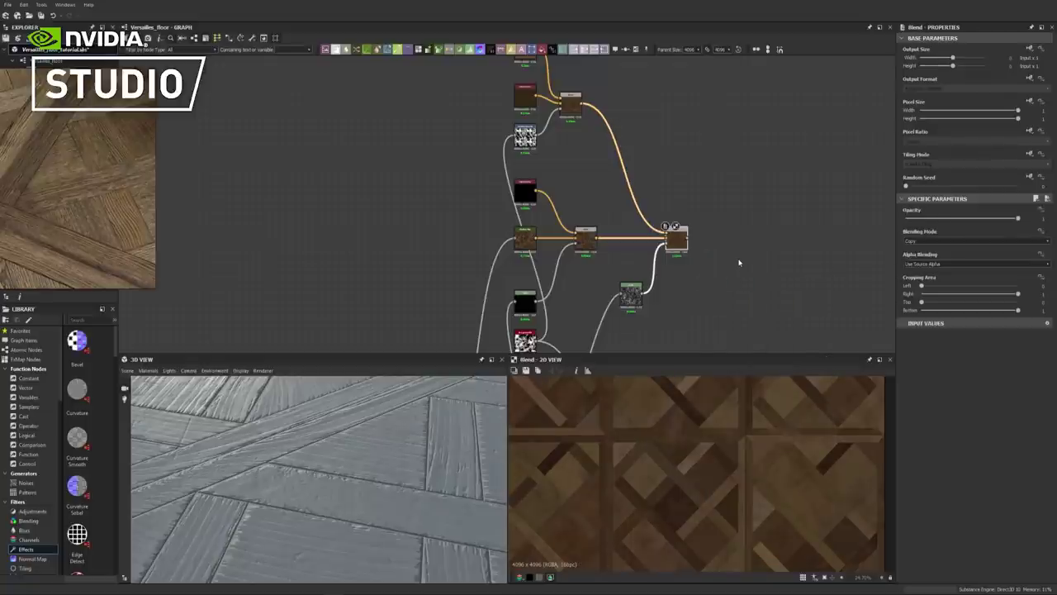
{"action": "scroll", "coordinate": [808, 421], "scroll_direction": "up", "scroll_amount": 2}
{"action": "scroll", "coordinate": [801, 435], "scroll_direction": "up", "scroll_amount": 1}
{"action": "scroll", "coordinate": [766, 469], "scroll_direction": "down", "scroll_amount": 2}
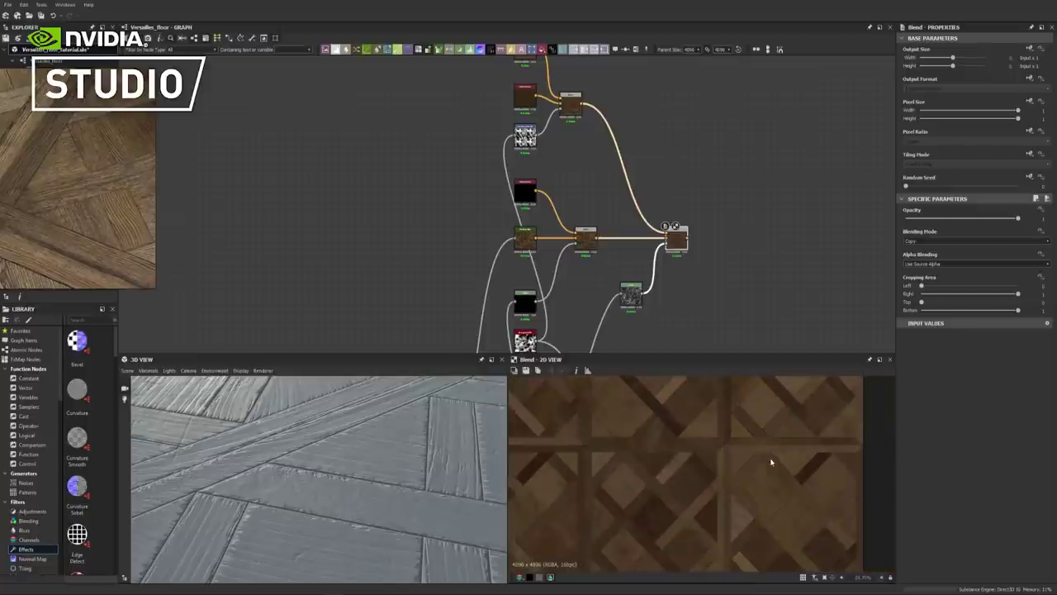
{"action": "middle_click_drag", "start_coordinate": [624, 125], "coordinate": [649, 165]}
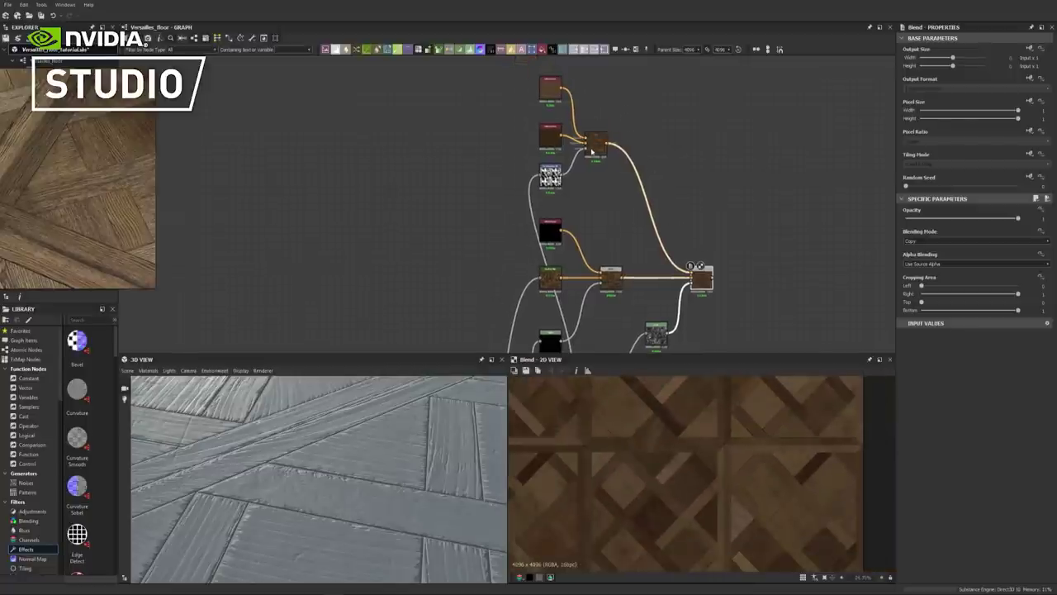
{"action": "left_click", "coordinate": [551, 137]}
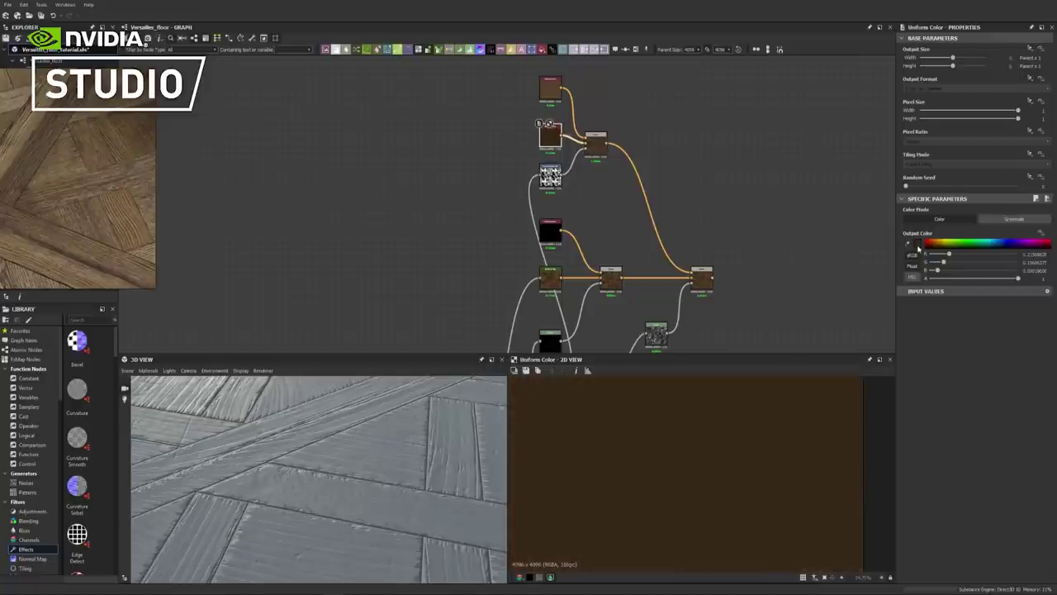
{"action": "left_click", "coordinate": [918, 246]}
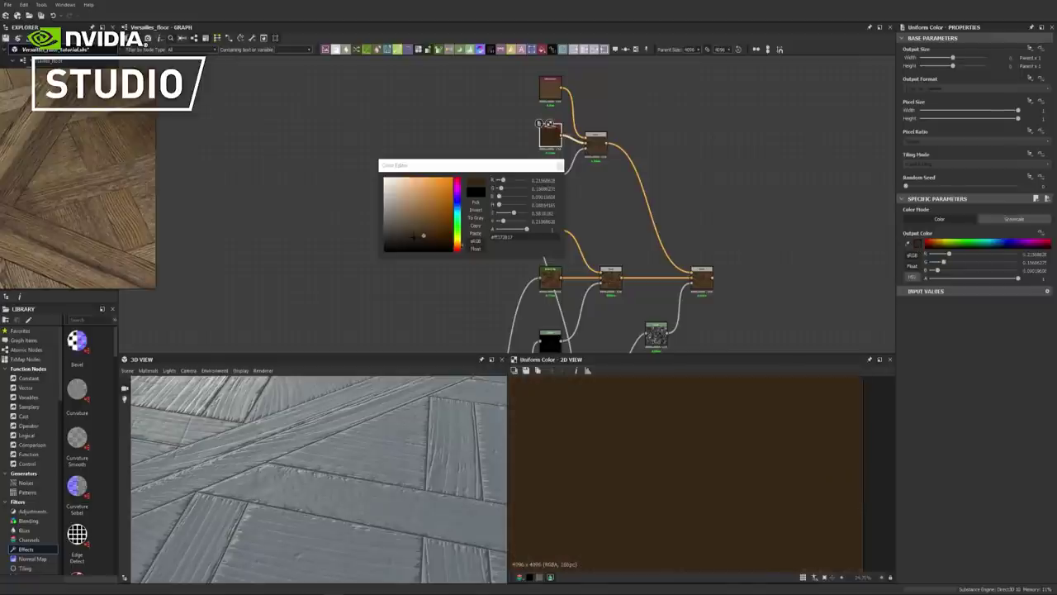
{"action": "left_click_drag", "start_coordinate": [423, 235], "coordinate": [416, 235]}
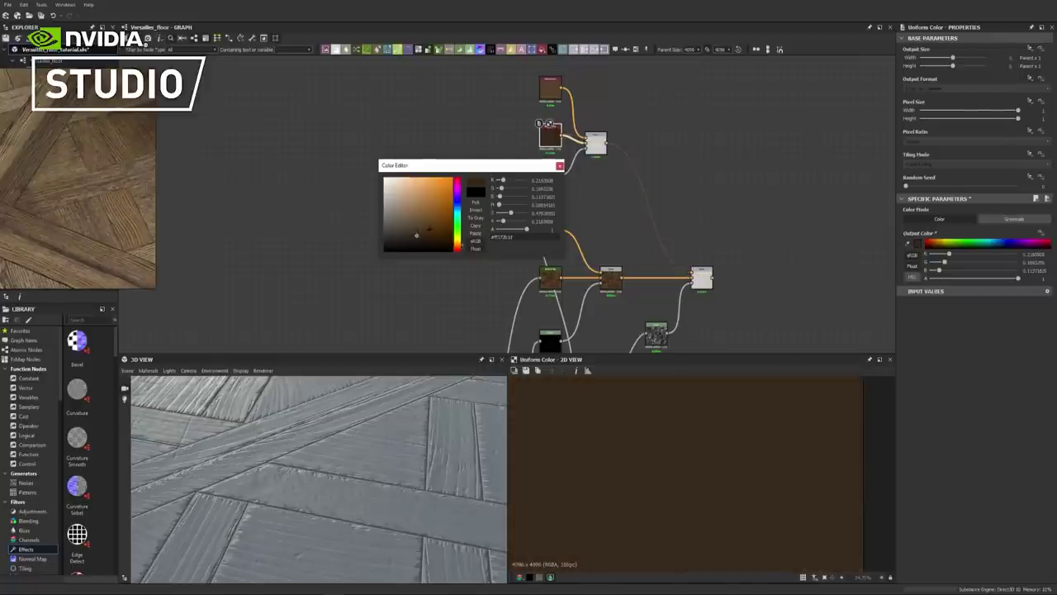
{"action": "left_click", "coordinate": [553, 96]}
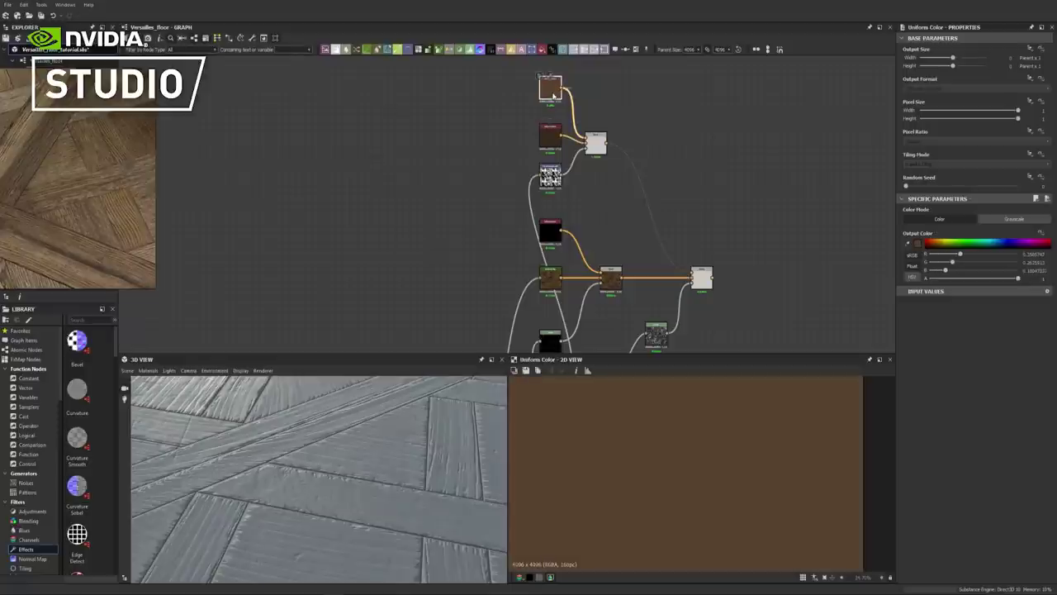
Resample the wood Gradient Map's gradient from several areas of the parquet reference photo, ending on the planks in its lower-right part
{"action": "left_click", "coordinate": [610, 278]}
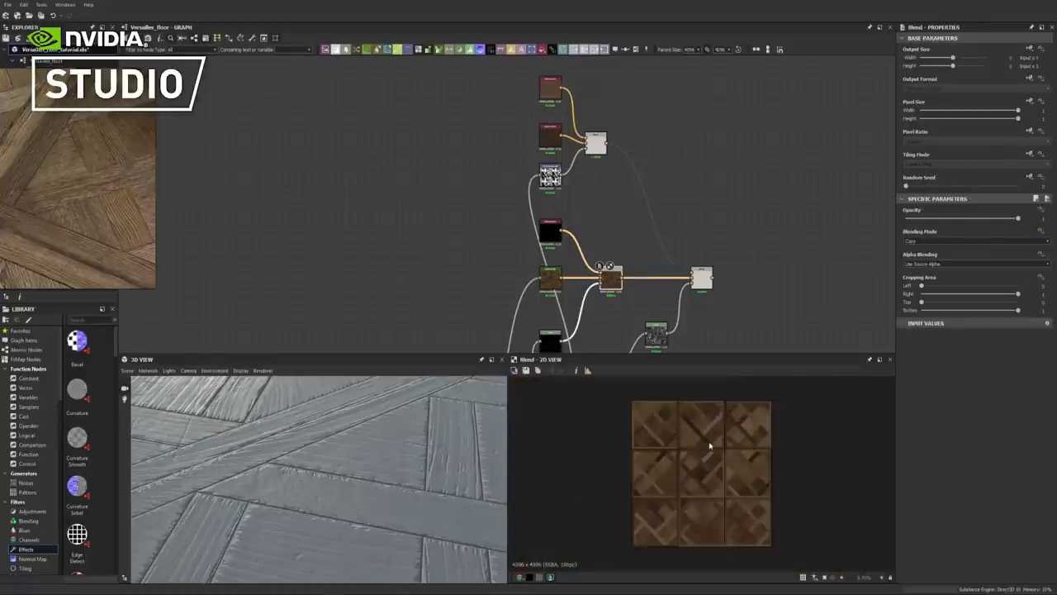
{"action": "scroll", "coordinate": [710, 446], "scroll_direction": "up", "scroll_amount": 3}
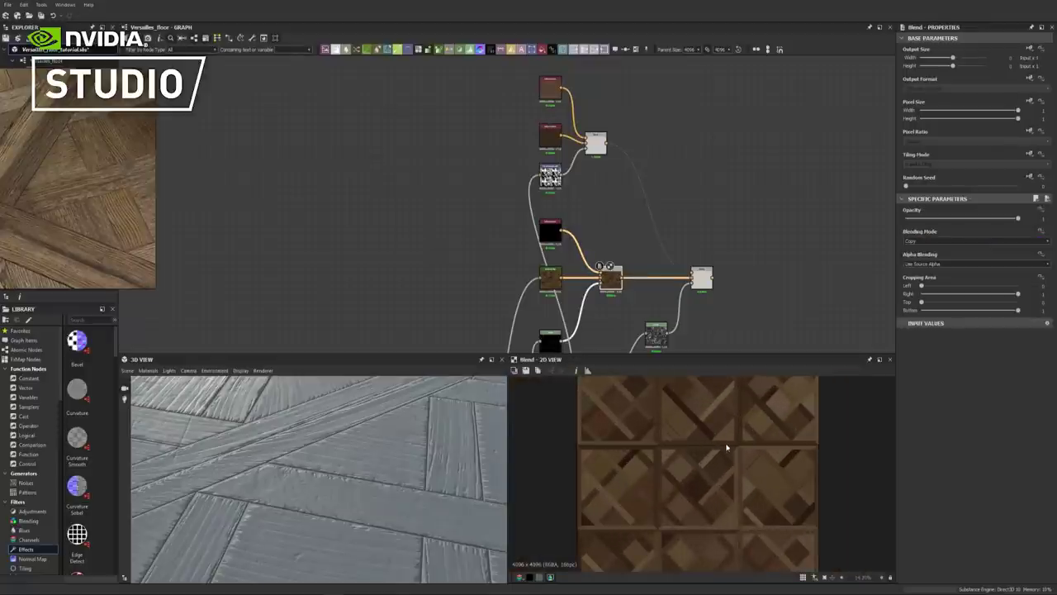
{"action": "left_click", "coordinate": [551, 275]}
{"action": "left_click", "coordinate": [1021, 296]}
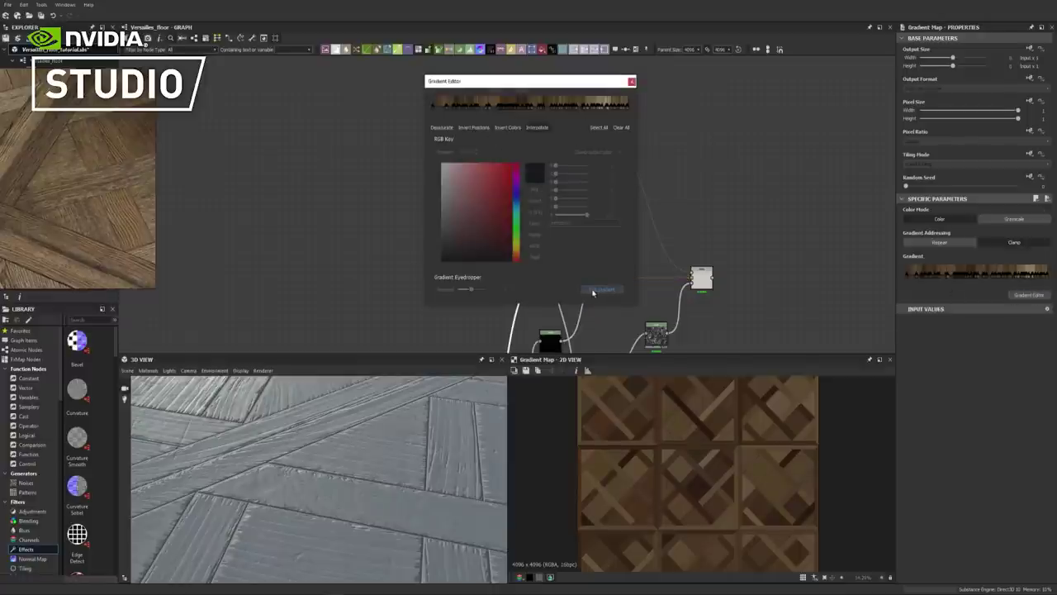
{"action": "left_click_drag", "start_coordinate": [150, 101], "coordinate": [57, 152]}
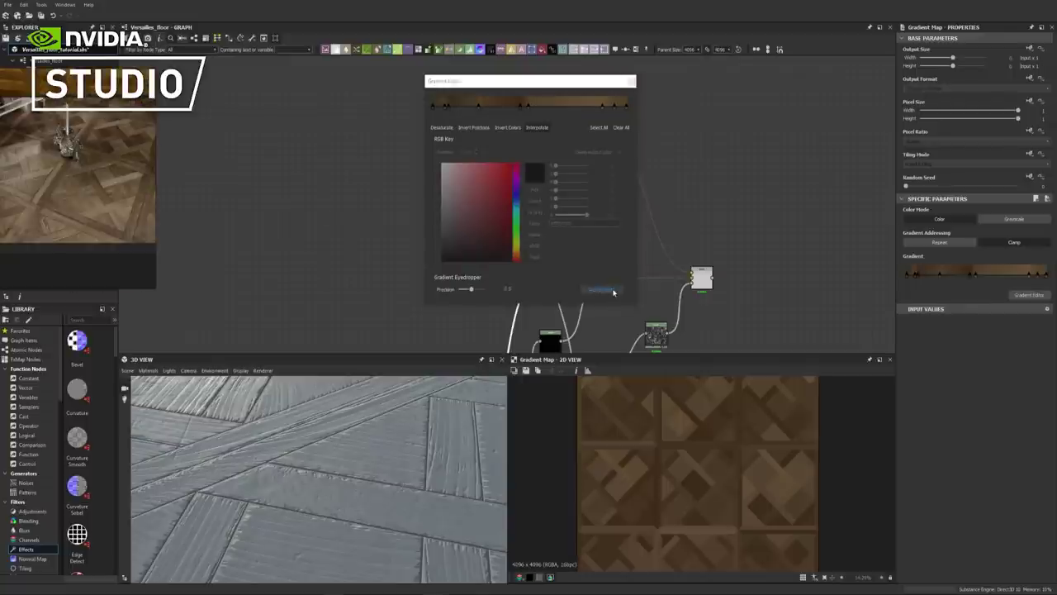
{"action": "left_click", "coordinate": [614, 290]}
{"action": "mouse_move", "coordinate": [65, 154]}
{"action": "left_mouse_down"}
{"action": "mouse_move", "coordinate": [72, 190]}
{"action": "mouse_move", "coordinate": [48, 208]}
{"action": "left_mouse_up"}
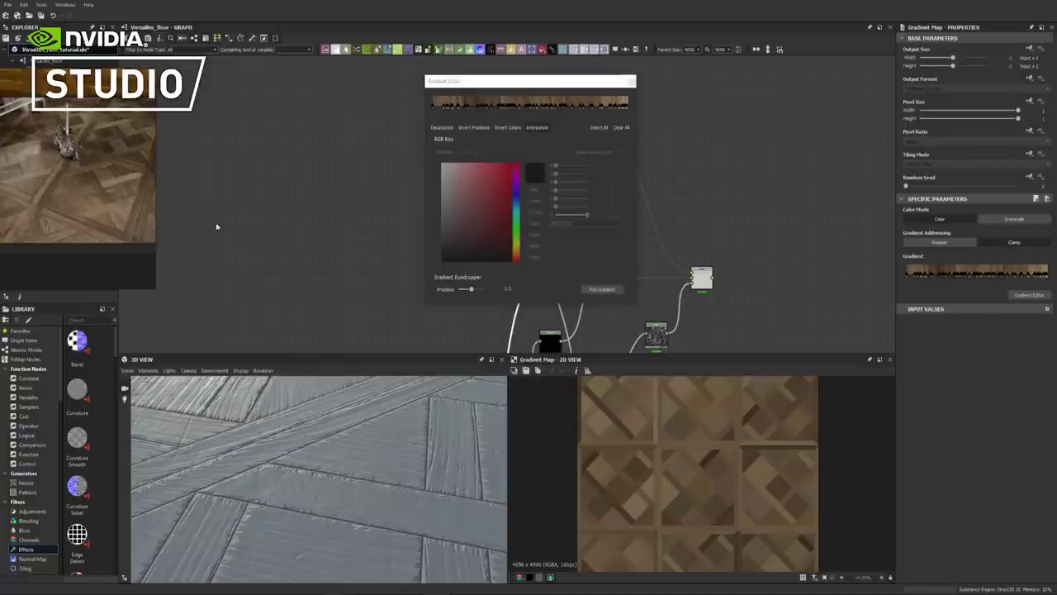
{"action": "left_click", "coordinate": [616, 289]}
{"action": "left_click_drag", "start_coordinate": [99, 149], "coordinate": [100, 192]}
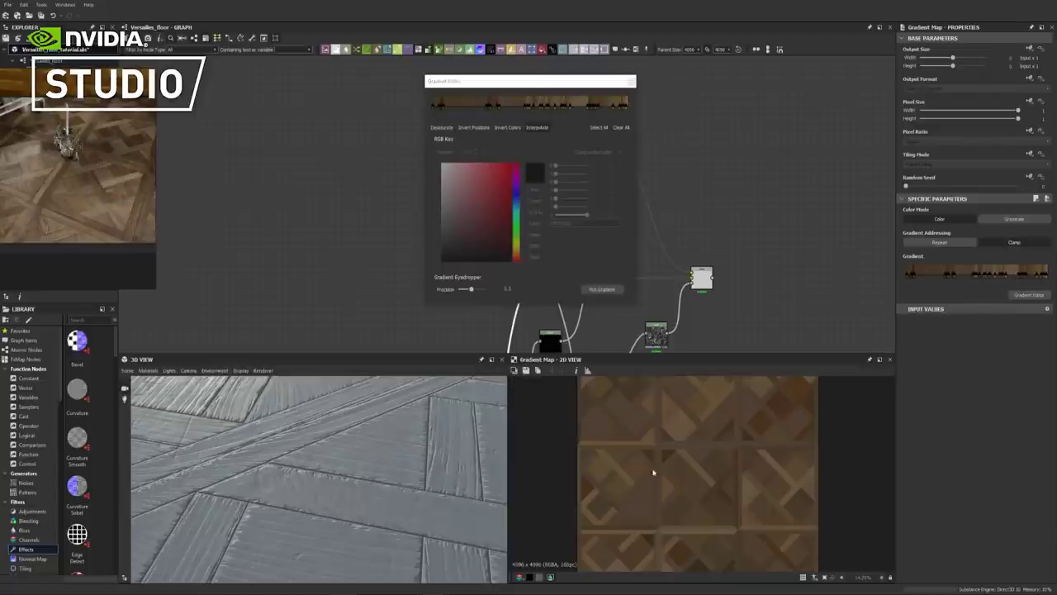
{"action": "left_click", "coordinate": [602, 289]}
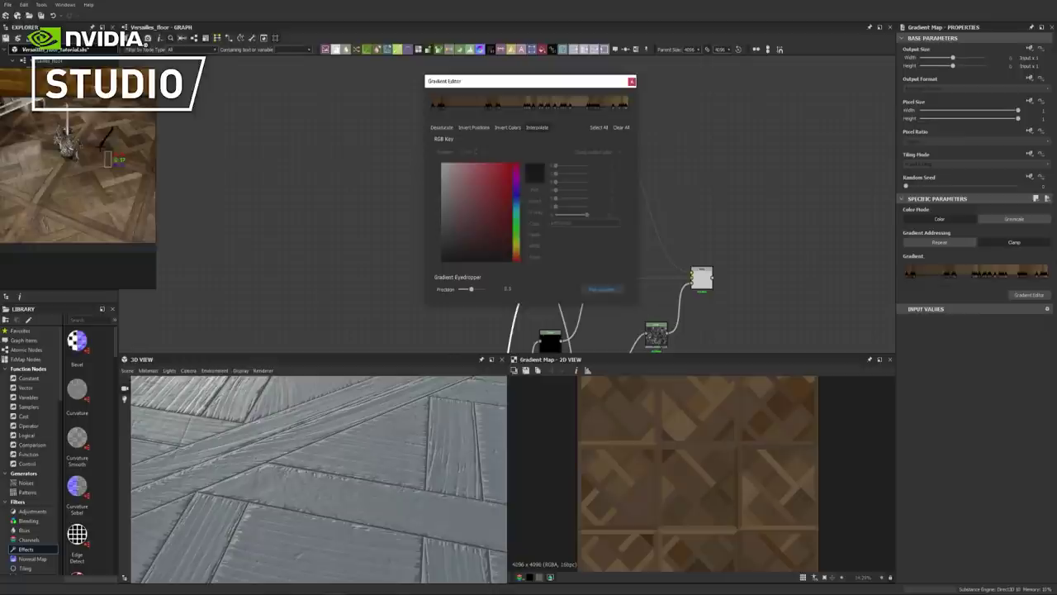
{"action": "left_click_drag", "start_coordinate": [102, 144], "coordinate": [101, 150]}
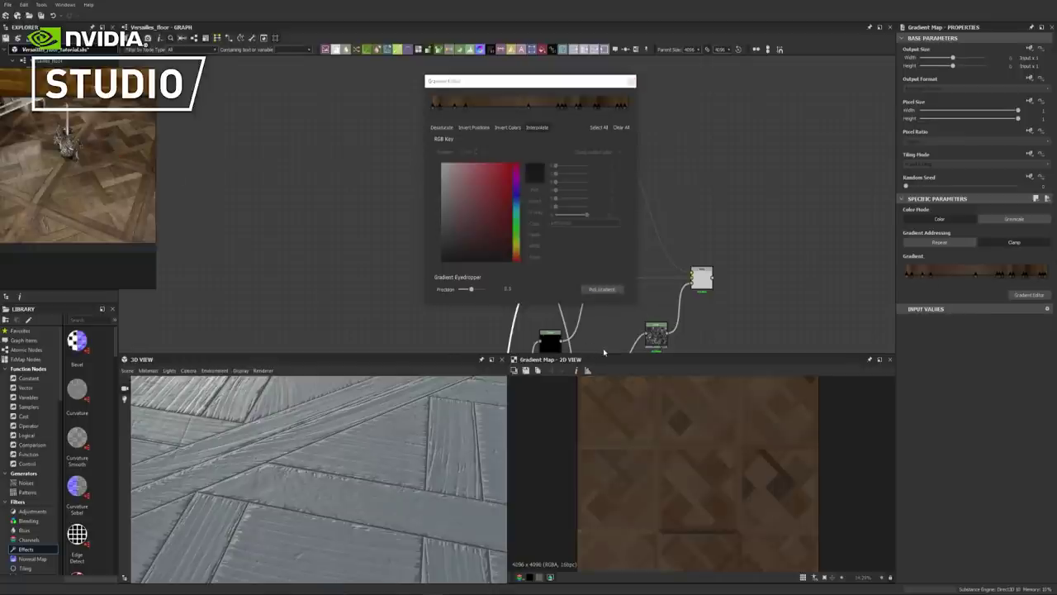
{"action": "scroll", "coordinate": [695, 458], "scroll_direction": "down", "scroll_amount": 1}
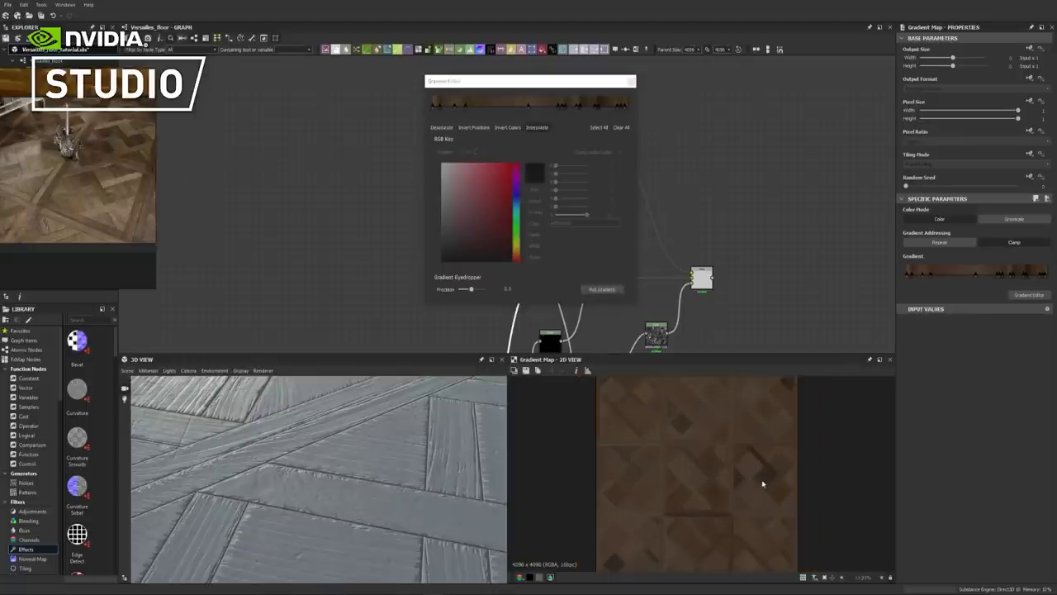
{"action": "left_click", "coordinate": [603, 290]}
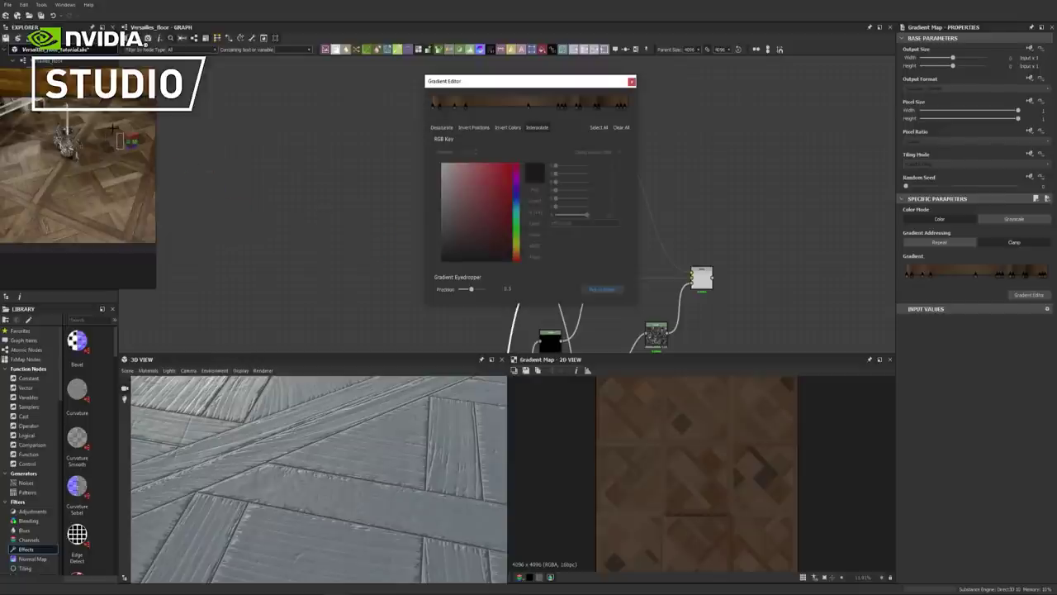
{"action": "left_click_drag", "start_coordinate": [114, 147], "coordinate": [95, 158]}
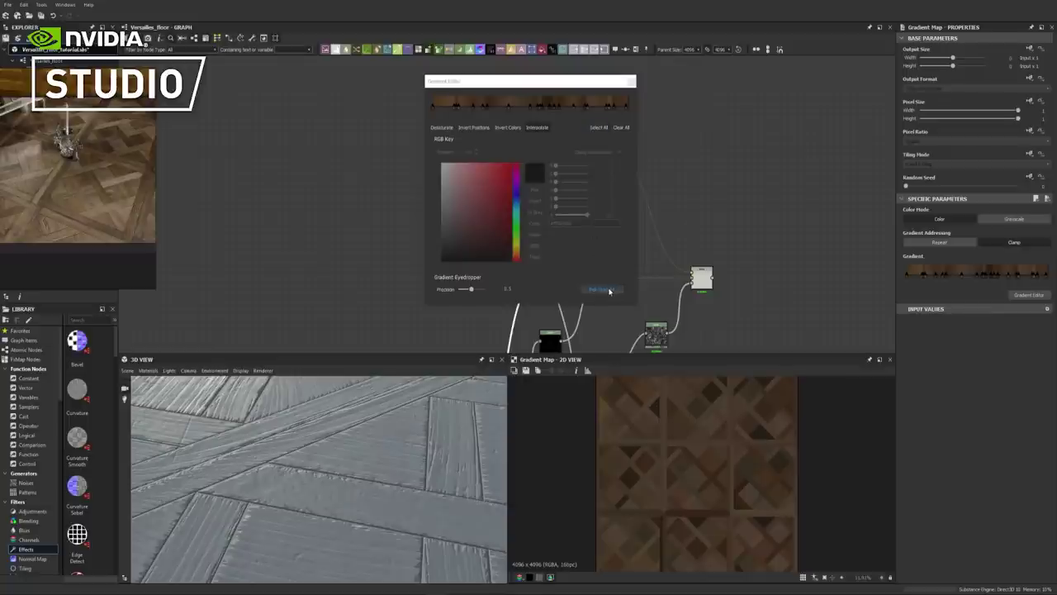
{"action": "left_click", "coordinate": [613, 288]}
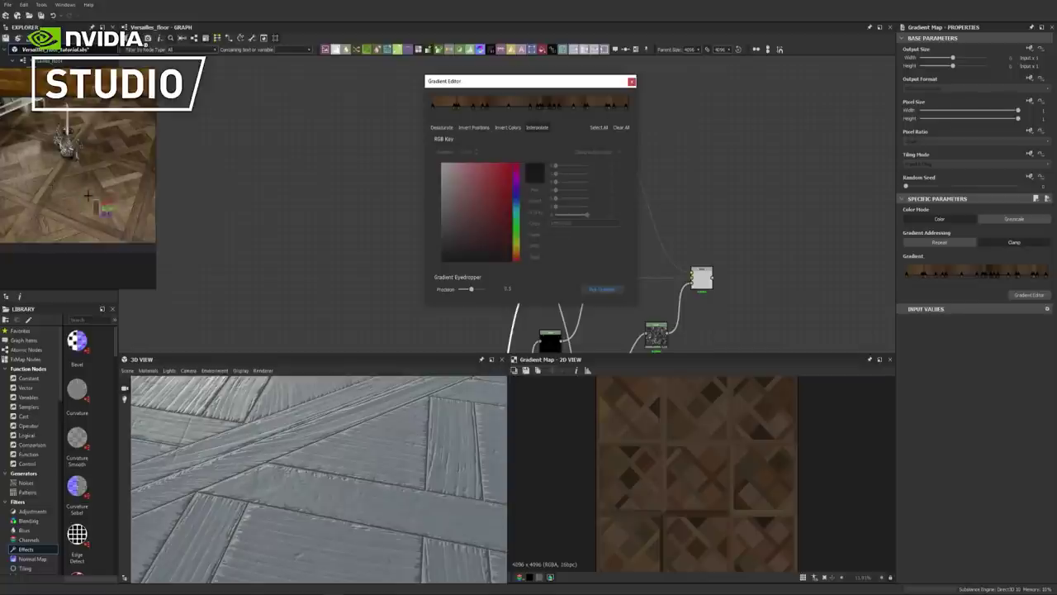
{"action": "left_click_drag", "start_coordinate": [91, 171], "coordinate": [101, 199]}
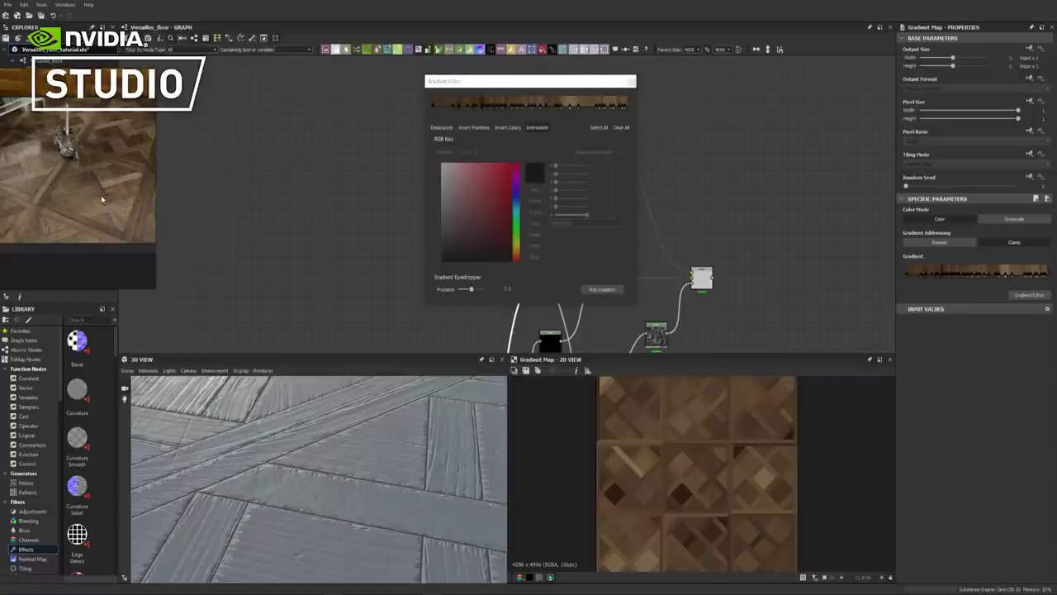
{"action": "left_click", "coordinate": [597, 292]}
{"action": "left_click_drag", "start_coordinate": [124, 197], "coordinate": [147, 207]}
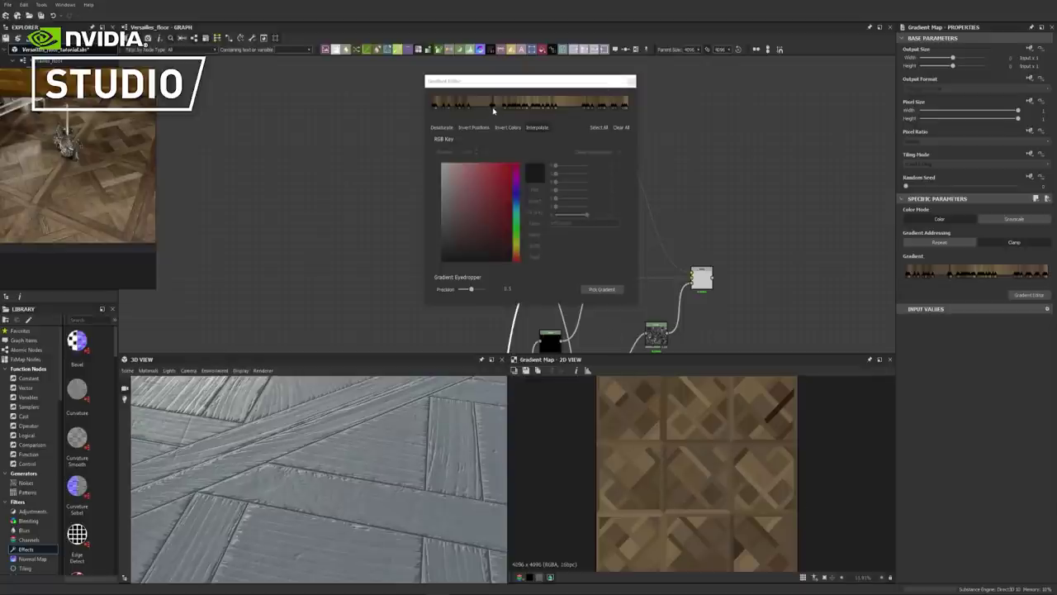
Delete the overly dark gradient key about a third of the way along and recolor its neighboring key to a darker brown
{"action": "left_click", "coordinate": [493, 107]}
{"action": "key", "text": "Delete"}
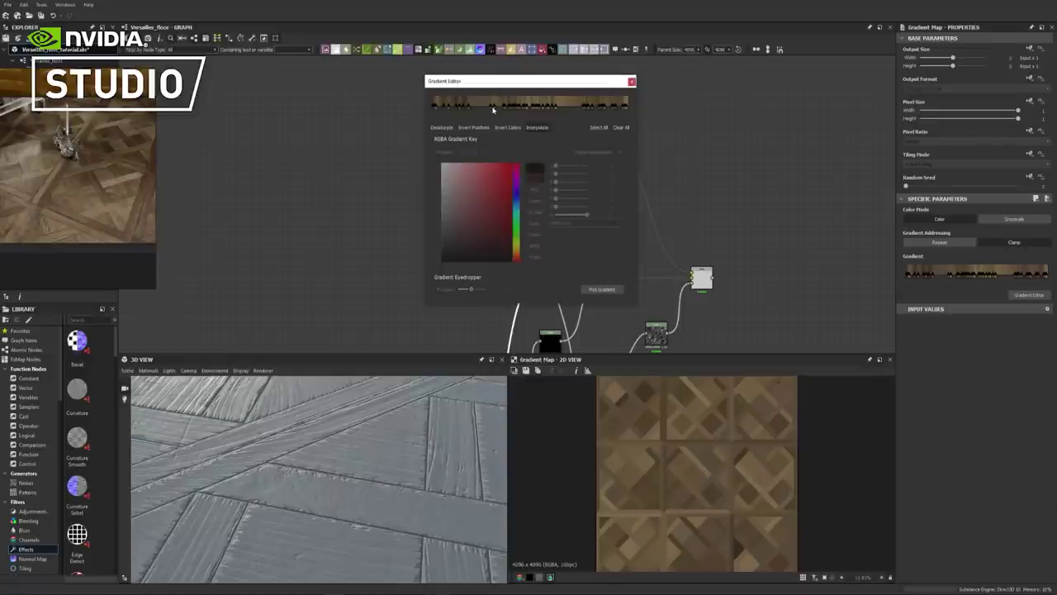
{"action": "left_click", "coordinate": [493, 107]}
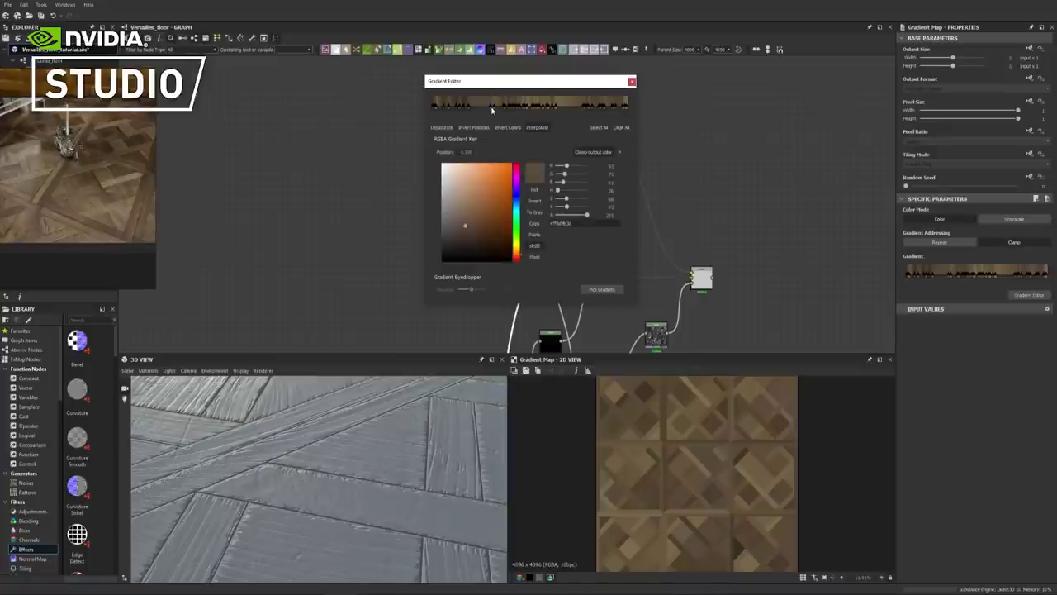
{"action": "left_click", "coordinate": [474, 240]}
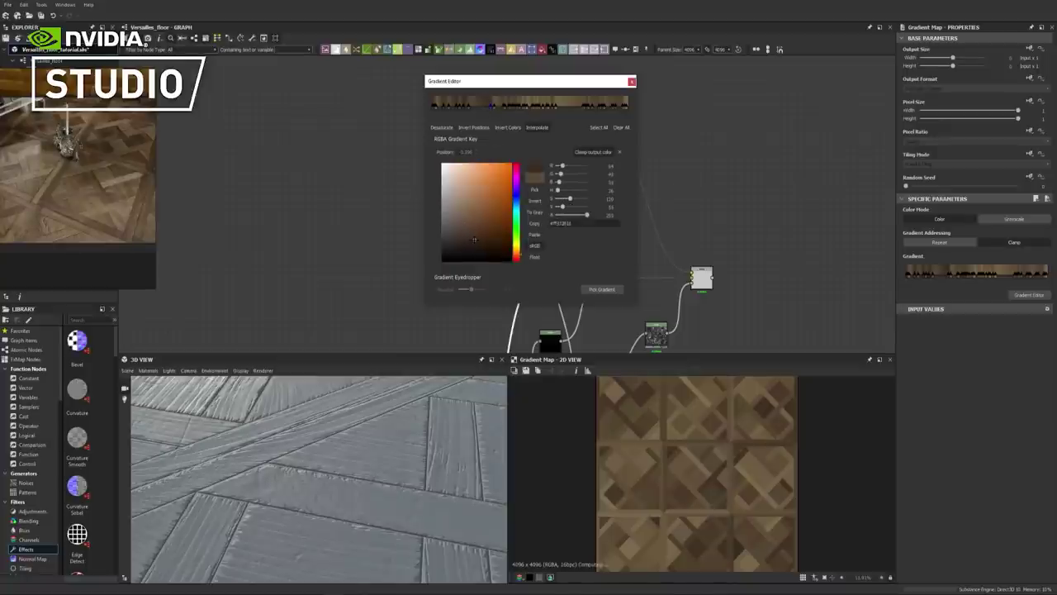
{"action": "left_click", "coordinate": [472, 231]}
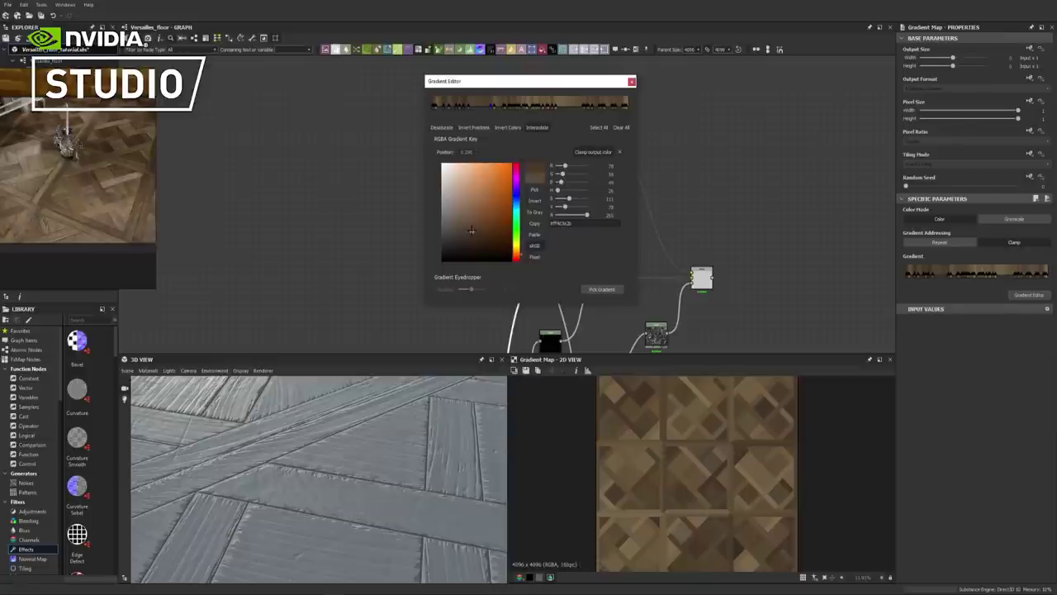
Darken the gradient key about two-thirds of the way along, delete one near the dark end of the first quarter, and close the gradient editor
{"action": "left_click", "coordinate": [558, 108]}
{"action": "left_click", "coordinate": [567, 103]}
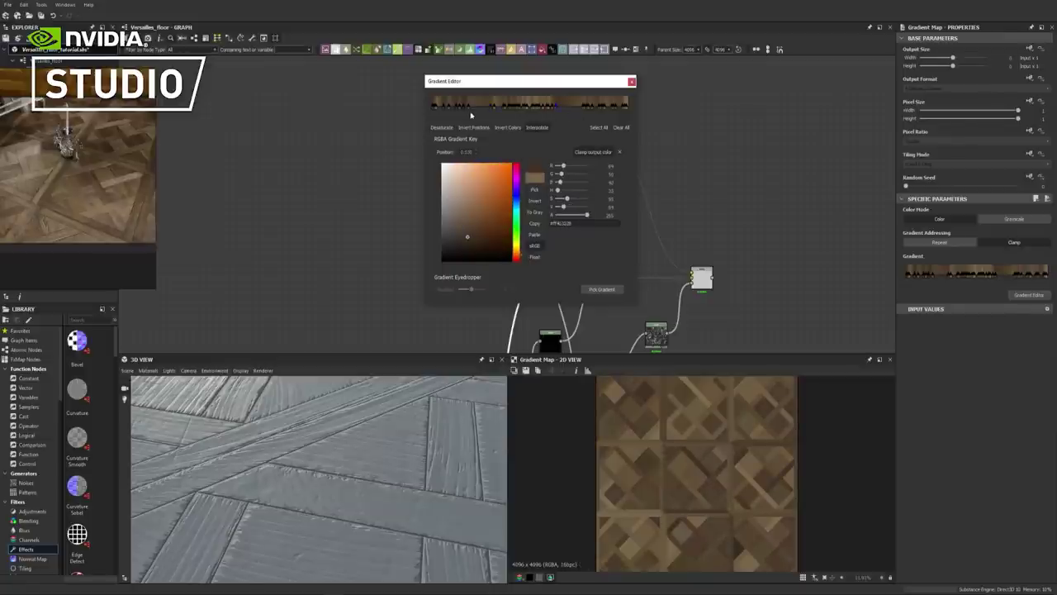
{"action": "left_click", "coordinate": [464, 109]}
{"action": "key", "text": "Delete"}
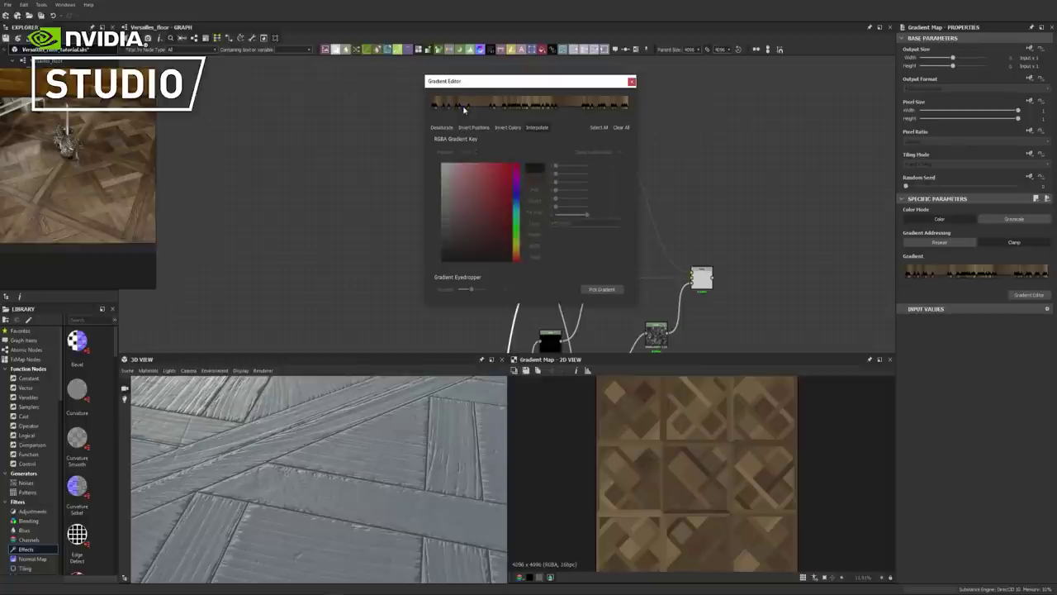
{"action": "left_click", "coordinate": [632, 81]}
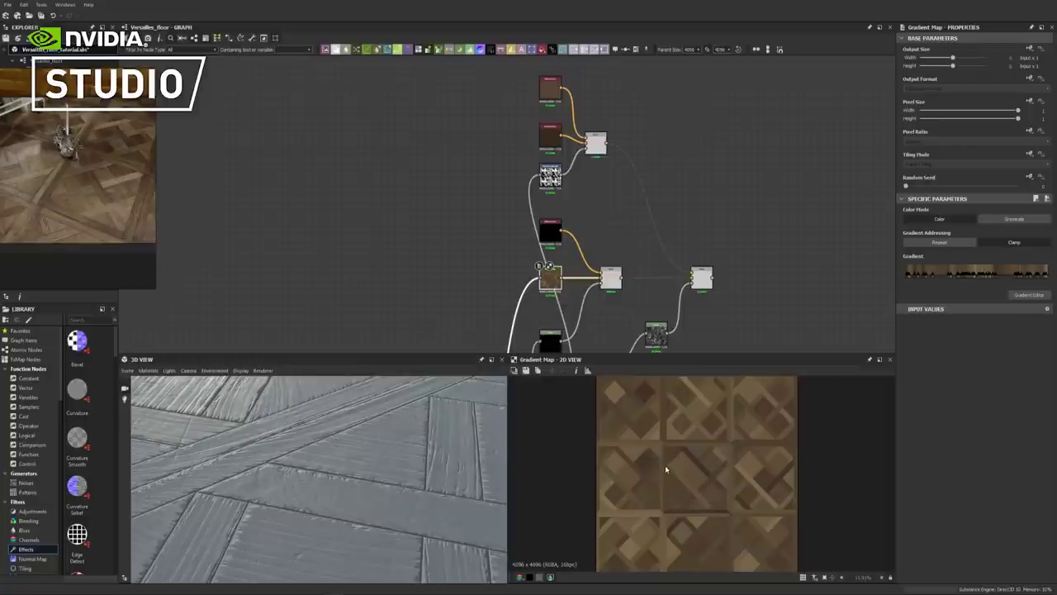
Examine the recolored wood pattern in the middle and final Blend nodes, comparing its plank tones with the reference photo
{"action": "double_click", "coordinate": [610, 280]}
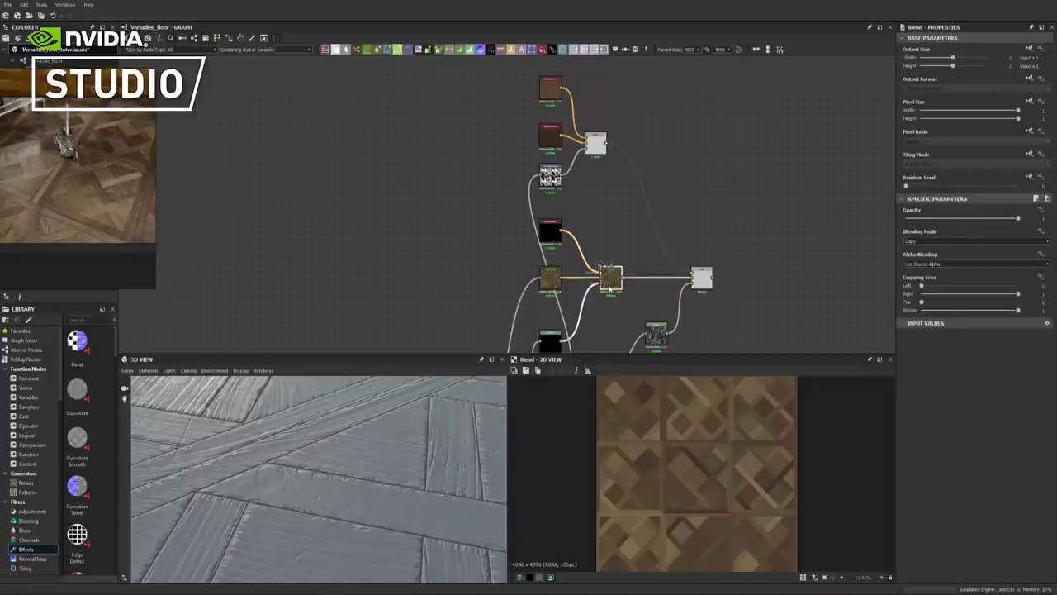
{"action": "scroll", "coordinate": [679, 473], "scroll_direction": "up", "scroll_amount": 4}
{"action": "double_click", "coordinate": [704, 281]}
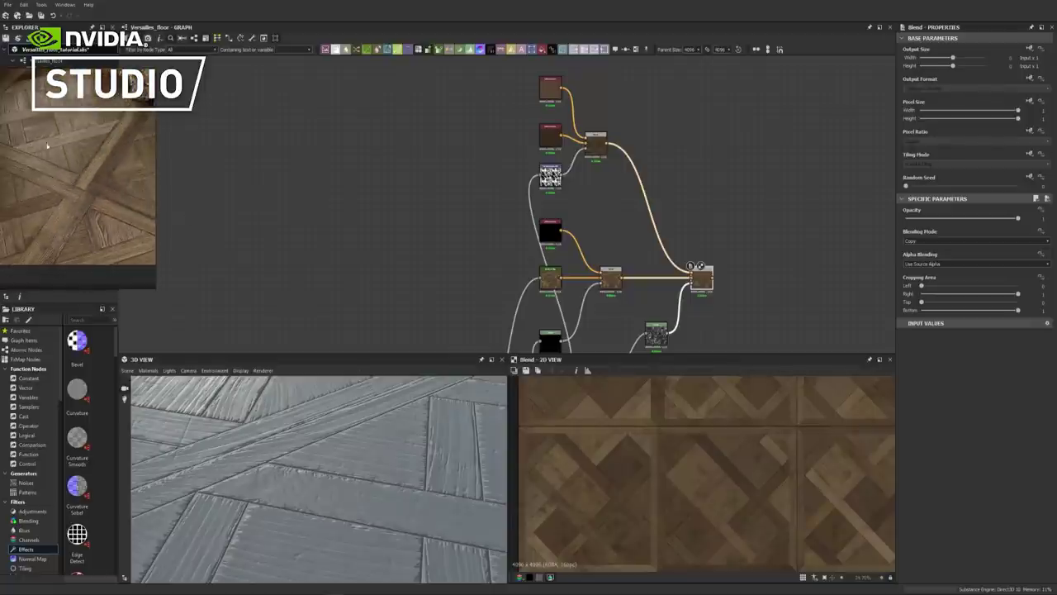
{"action": "scroll", "coordinate": [746, 507], "scroll_direction": "up", "scroll_amount": 3}
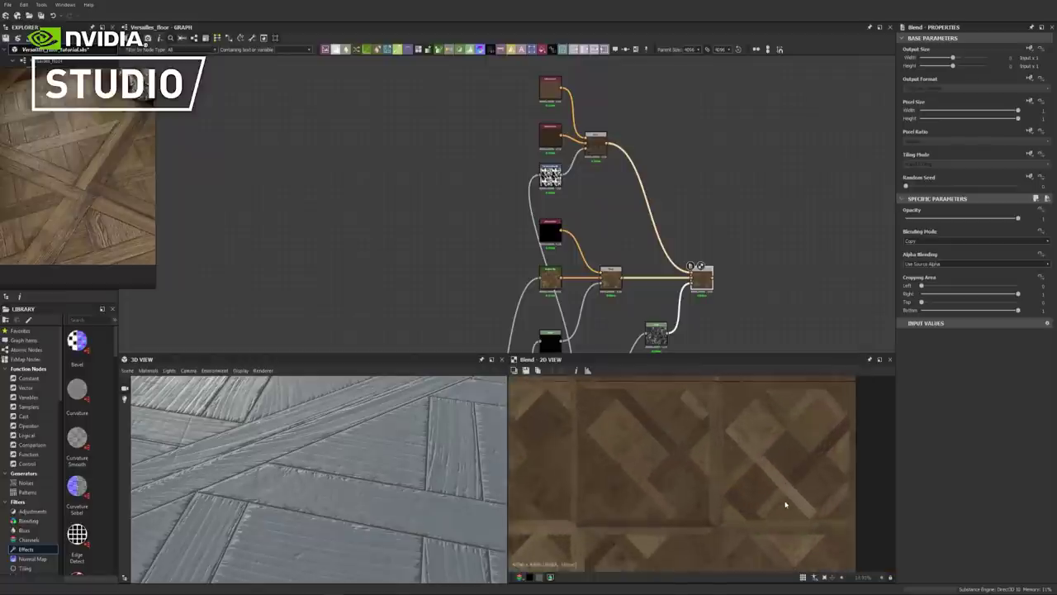
{"action": "scroll", "coordinate": [731, 473], "scroll_direction": "up", "scroll_amount": 2}
{"action": "middle_click_drag", "start_coordinate": [709, 326], "coordinate": [712, 228]}
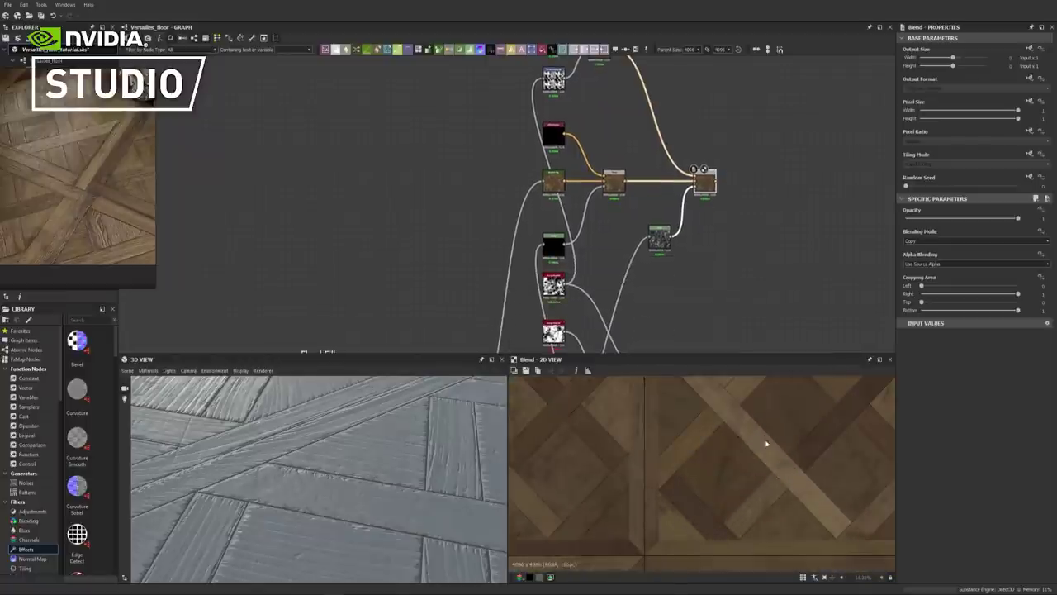
{"action": "scroll", "coordinate": [768, 444], "scroll_direction": "down", "scroll_amount": 4}
{"action": "middle_click_drag", "start_coordinate": [791, 496], "coordinate": [762, 437]}
{"action": "scroll", "coordinate": [747, 471], "scroll_direction": "down", "scroll_amount": 3}
{"action": "middle_click_drag", "start_coordinate": [736, 481], "coordinate": [734, 453]}
Insert a Levels node between the upper dark-brown Blend and the final Blend, and open the dark brown Uniform Color's output color for editing
{"action": "middle_click_drag", "start_coordinate": [762, 264], "coordinate": [762, 334]}
{"action": "key", "text": "space"}
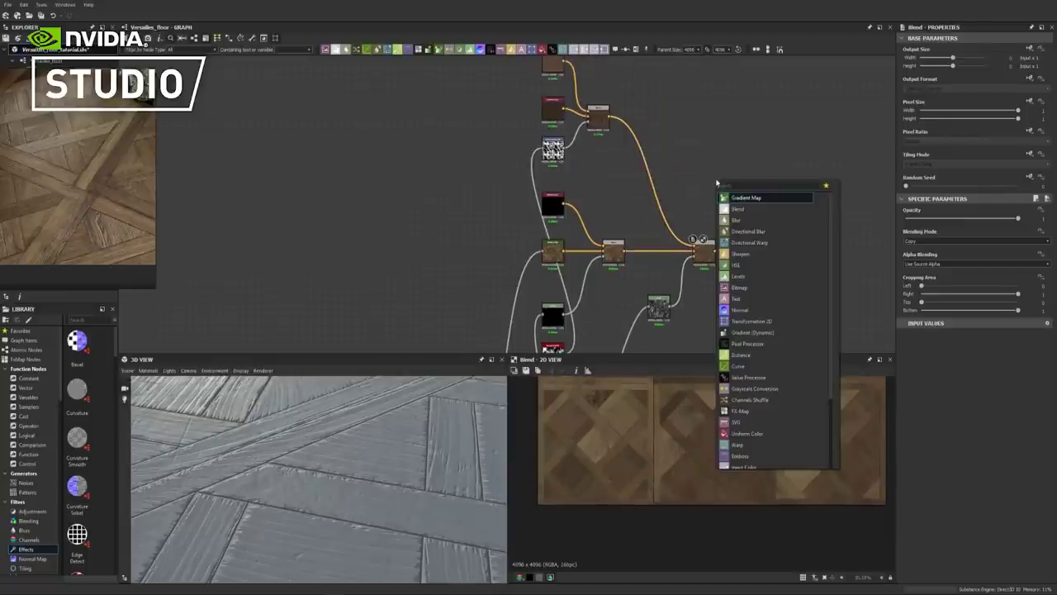
{"action": "type", "text": "lev"}
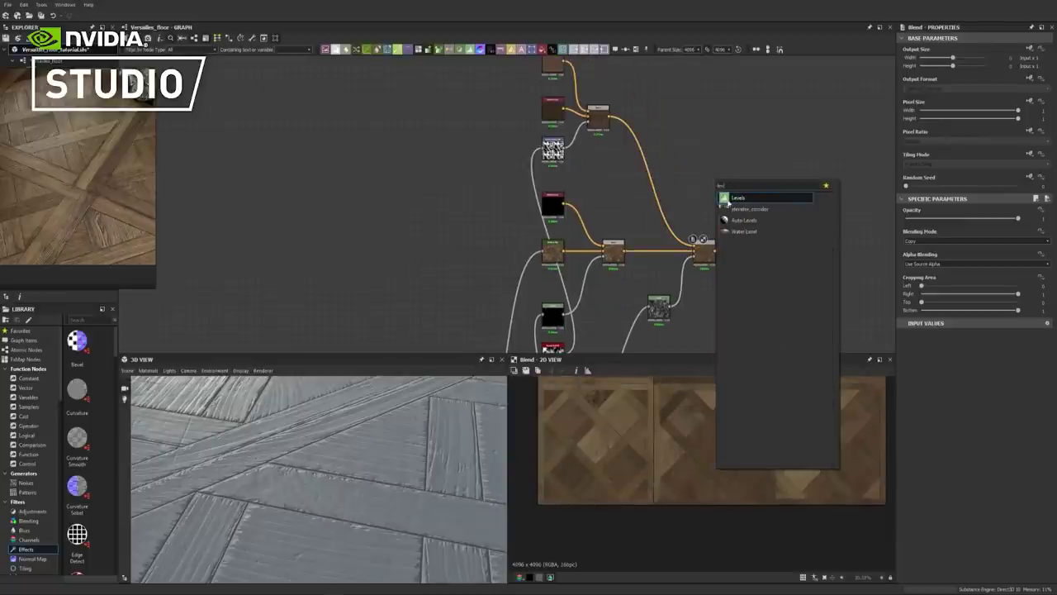
{"action": "left_click", "coordinate": [728, 198]}
{"action": "left_click_drag", "start_coordinate": [612, 117], "coordinate": [699, 247]}
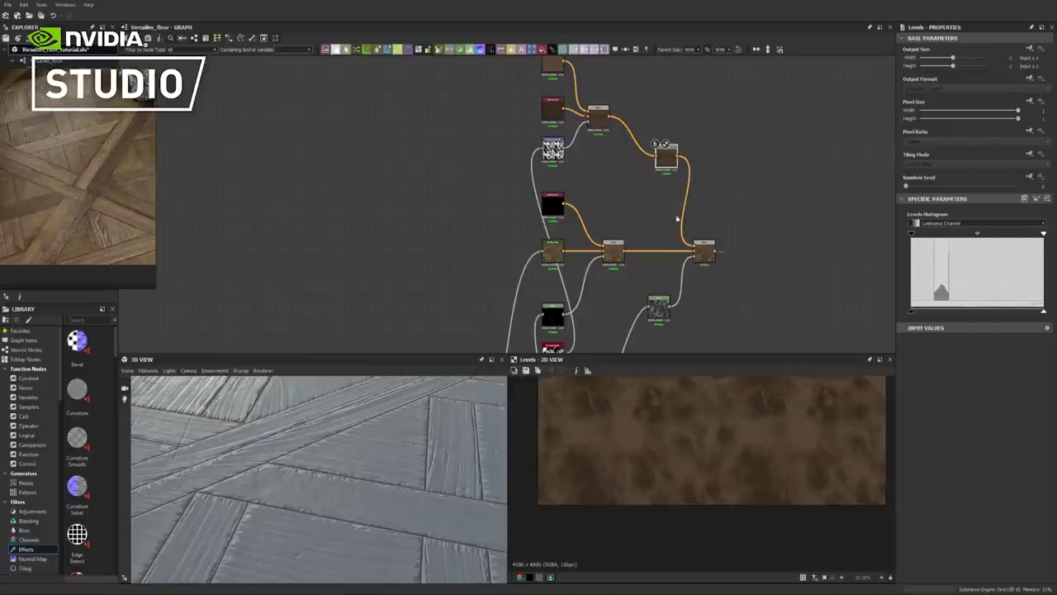
{"action": "left_click_drag", "start_coordinate": [665, 157], "coordinate": [635, 118]}
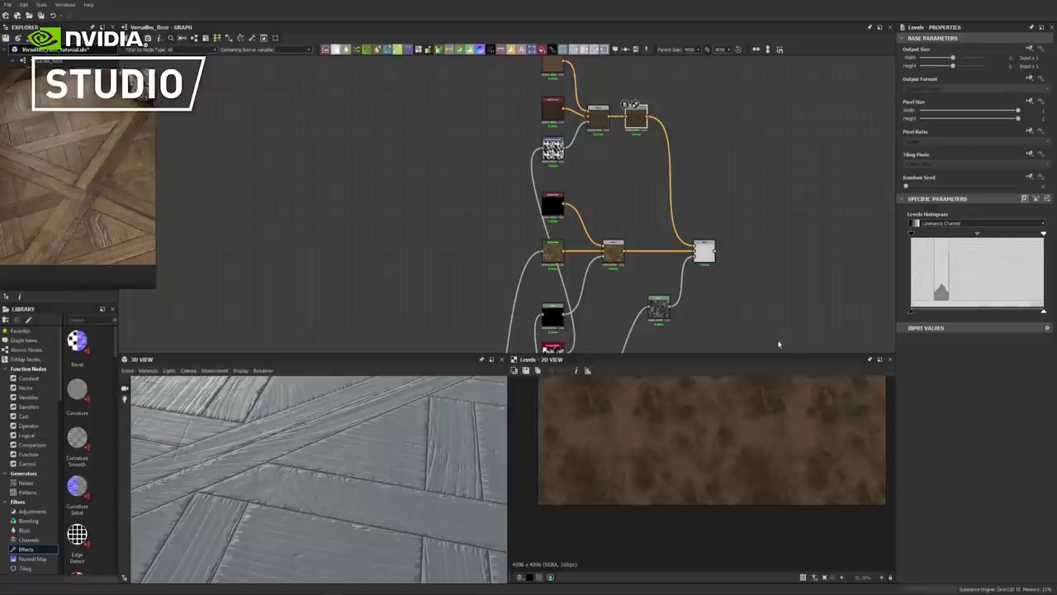
{"action": "double_click", "coordinate": [553, 107]}
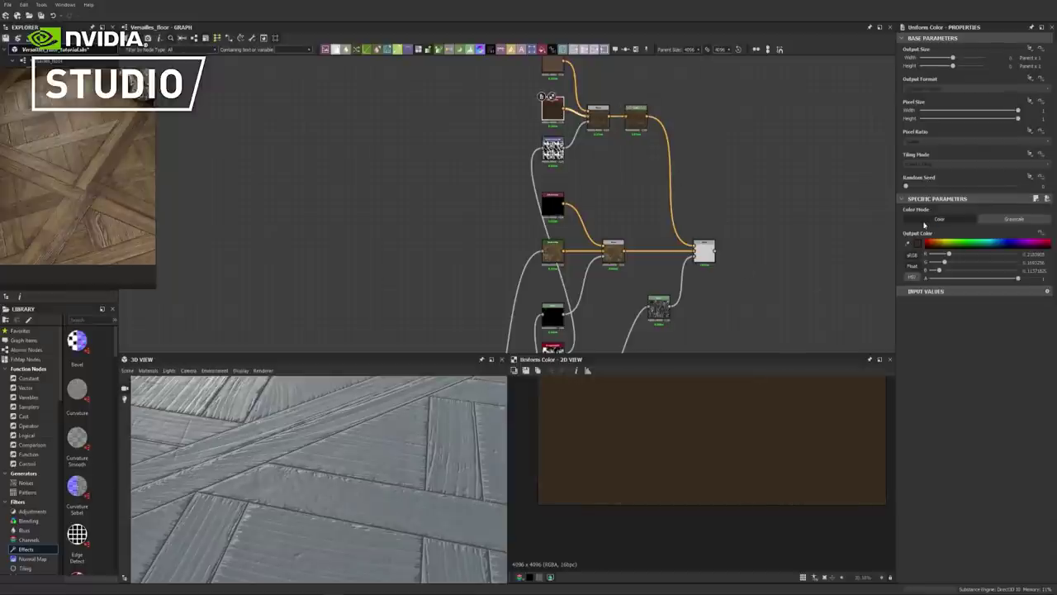
{"action": "left_click", "coordinate": [913, 244]}
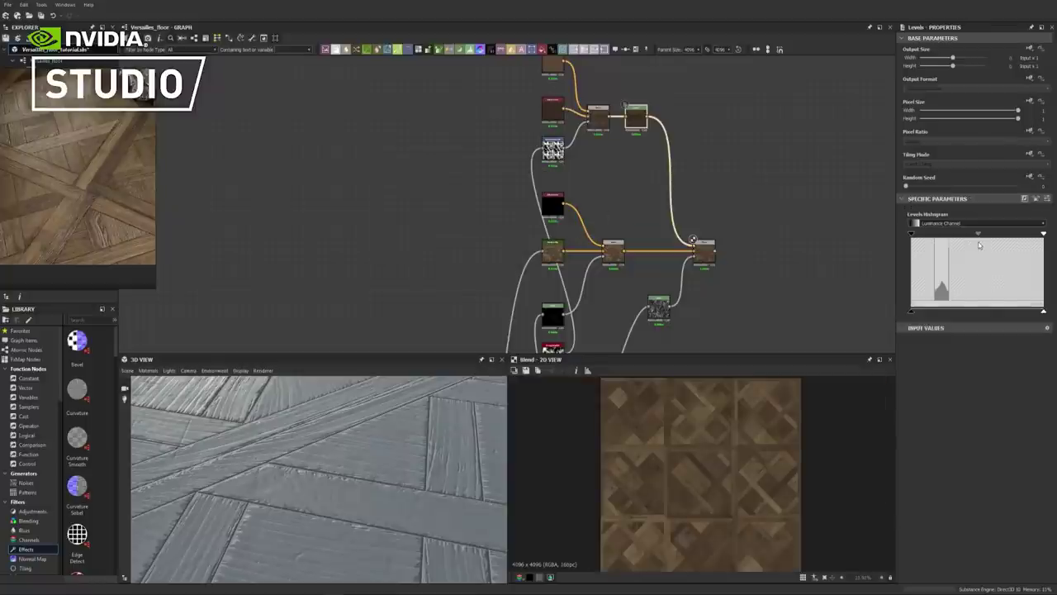
Darken the Levels node masking the final Blend by nudging its midtones and shifting its inverted white and black input points lower
{"action": "middle_click_drag", "start_coordinate": [756, 272], "coordinate": [775, 168]}
{"action": "double_click", "coordinate": [680, 212]}
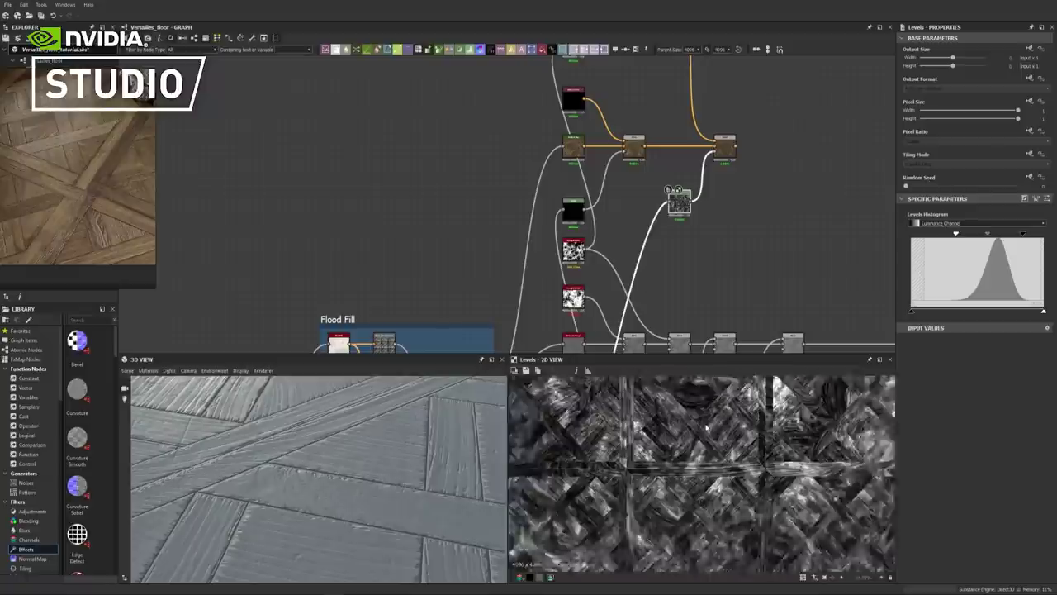
{"action": "left_click_drag", "start_coordinate": [989, 236], "coordinate": [991, 237]}
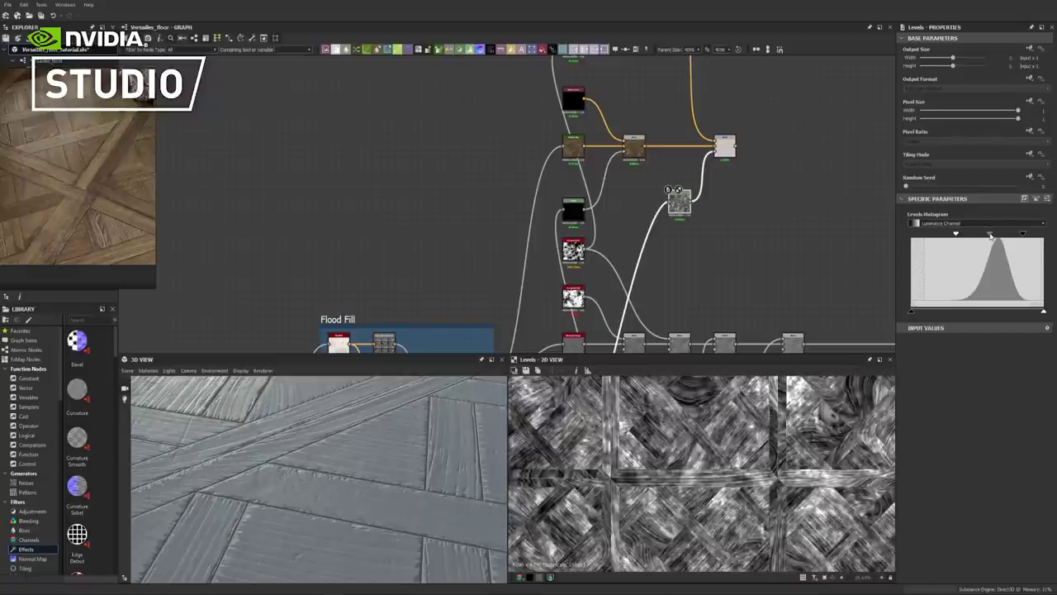
{"action": "left_click_drag", "start_coordinate": [957, 238], "coordinate": [939, 237]}
{"action": "left_click_drag", "start_coordinate": [1024, 237], "coordinate": [1015, 239]}
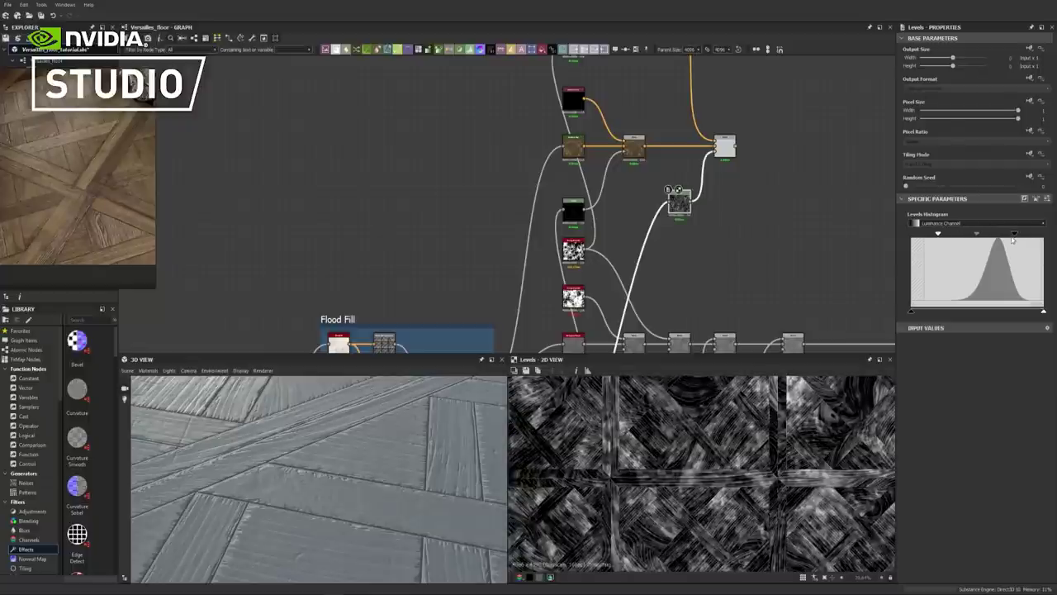
{"action": "left_click_drag", "start_coordinate": [939, 236], "coordinate": [944, 237]}
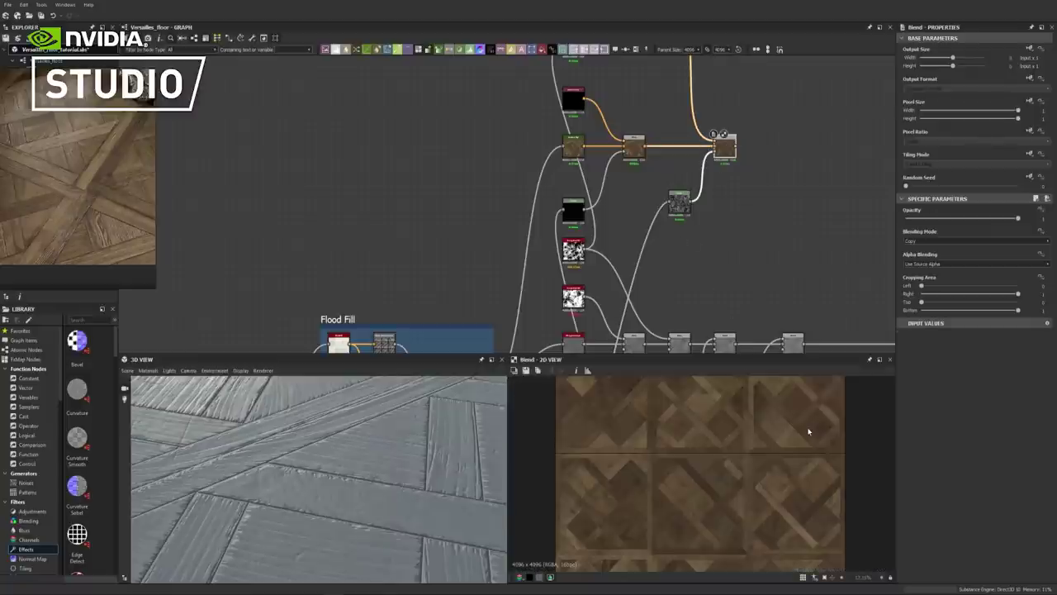
Examine the final Blend's plank tones and dark variation, both close up and across several tiles
{"action": "scroll", "coordinate": [768, 404], "scroll_direction": "up", "scroll_amount": 5}
{"action": "scroll", "coordinate": [802, 417], "scroll_direction": "down", "scroll_amount": 3}
{"action": "middle_click_drag", "start_coordinate": [814, 428], "coordinate": [755, 451]}
{"action": "scroll", "coordinate": [754, 449], "scroll_direction": "down", "scroll_amount": 4}
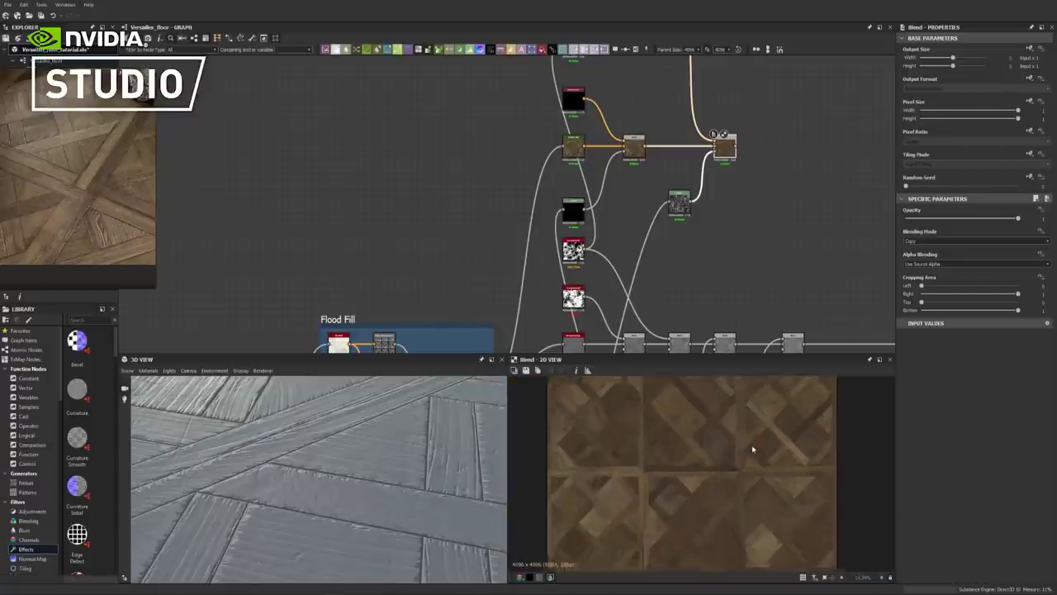
{"action": "scroll", "coordinate": [708, 505], "scroll_direction": "up", "scroll_amount": 4}
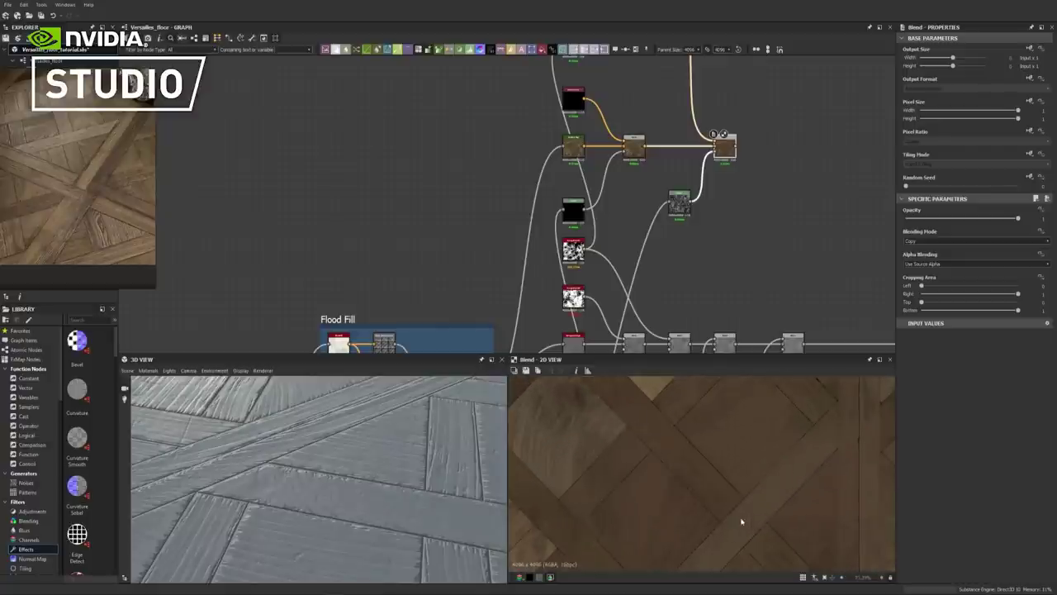
{"action": "middle_click_drag", "start_coordinate": [604, 484], "coordinate": [755, 524]}
{"action": "scroll", "coordinate": [755, 446], "scroll_direction": "down", "scroll_amount": 2}
{"action": "scroll", "coordinate": [821, 465], "scroll_direction": "down", "scroll_amount": 1}
{"action": "scroll", "coordinate": [785, 205], "scroll_direction": "down", "scroll_amount": 2}
Add a new Blend node after the final base color Blend, taking that color as its background
{"action": "middle_click_drag", "start_coordinate": [785, 205], "coordinate": [685, 116]}
{"action": "scroll", "coordinate": [667, 164], "scroll_direction": "down", "scroll_amount": 2}
{"action": "key", "text": "space"}
{"action": "type", "text": "blend"}
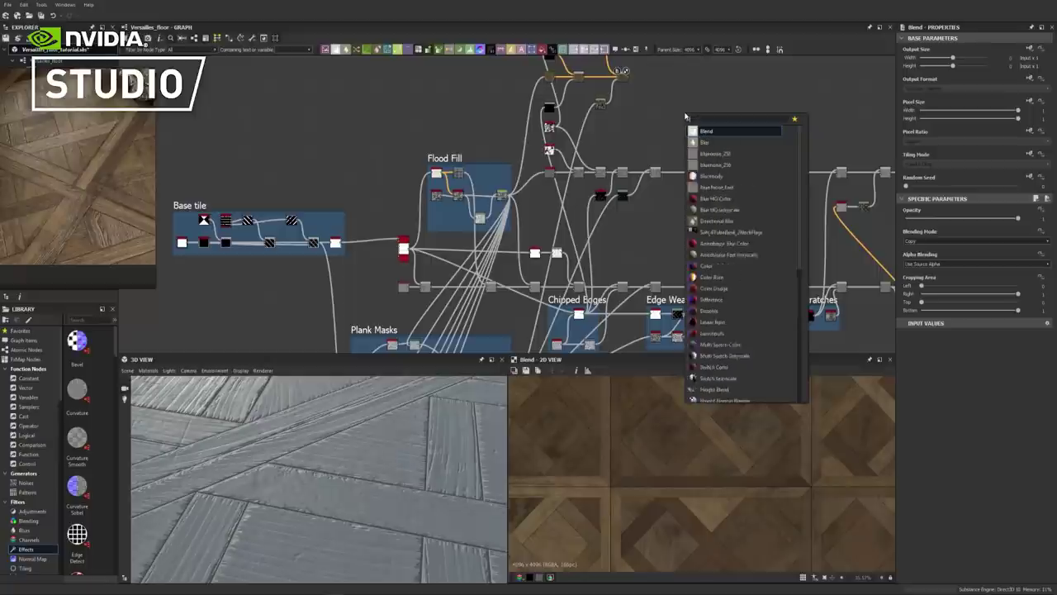
{"action": "left_click", "coordinate": [708, 132]}
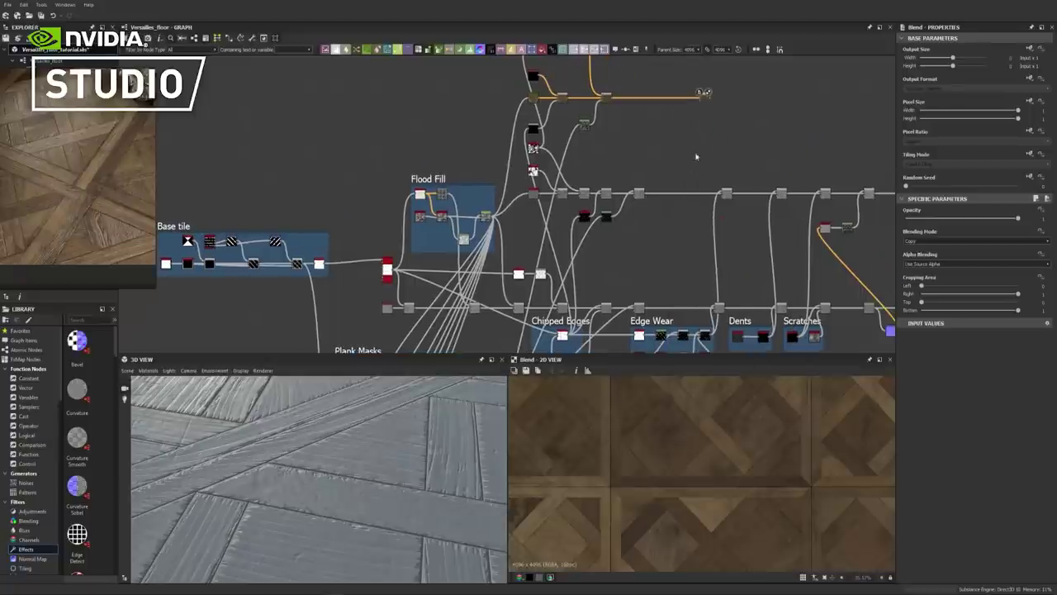
{"action": "middle_click_drag", "start_coordinate": [697, 156], "coordinate": [691, 128]}
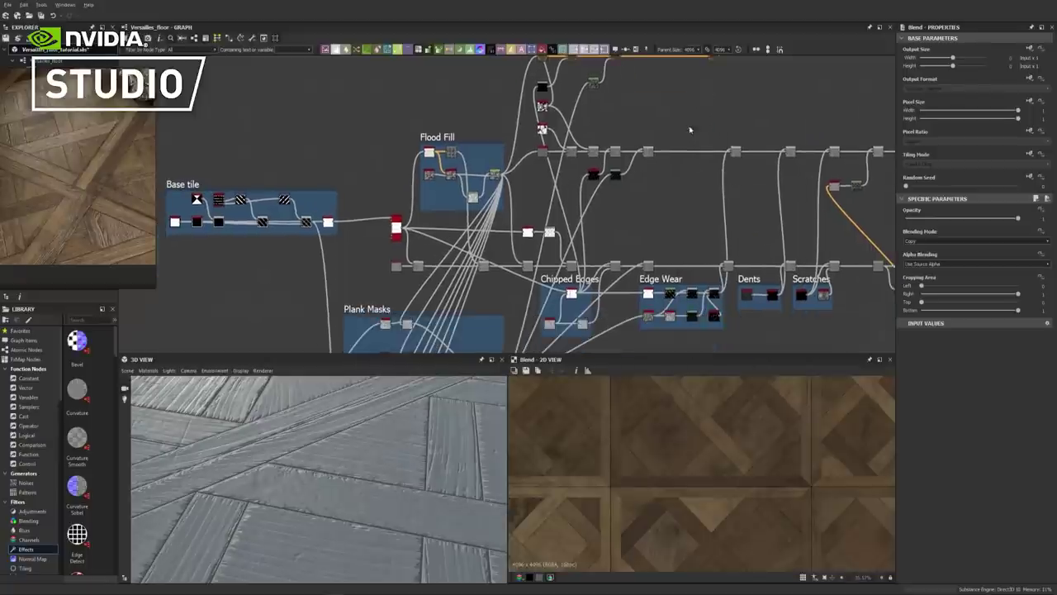
Feed the Edge Wear group's output into the new Blend as its mask and the black Uniform Color as its foreground
{"action": "left_click_drag", "start_coordinate": [719, 296], "coordinate": [707, 60]}
{"action": "middle_click_drag", "start_coordinate": [716, 85], "coordinate": [723, 160]}
{"action": "scroll", "coordinate": [717, 124], "scroll_direction": "up", "scroll_amount": 4}
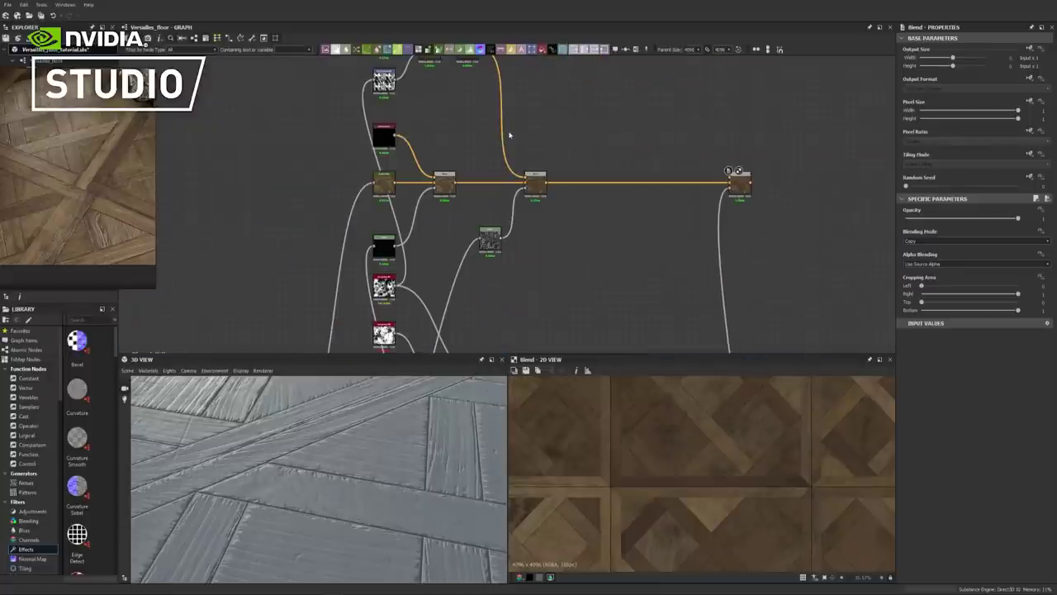
{"action": "left_click_drag", "start_coordinate": [395, 138], "coordinate": [743, 190]}
{"action": "left_click", "coordinate": [743, 190]}
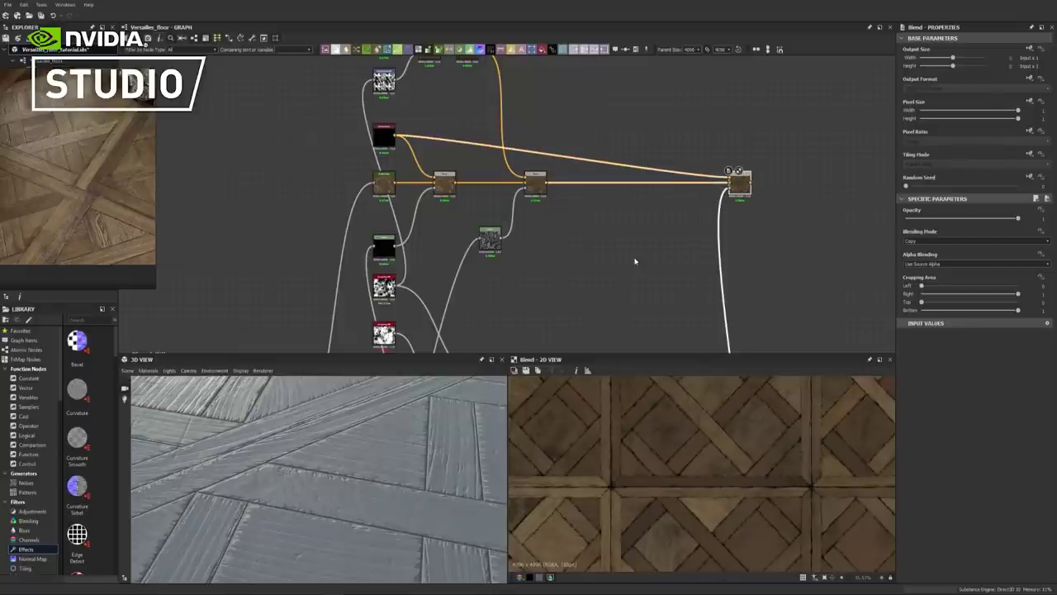
Add an HSL node above the color chain and feed it from the Blend that precedes the edge wear Blend
{"action": "key", "text": "space"}
{"action": "type", "text": "HSL"}
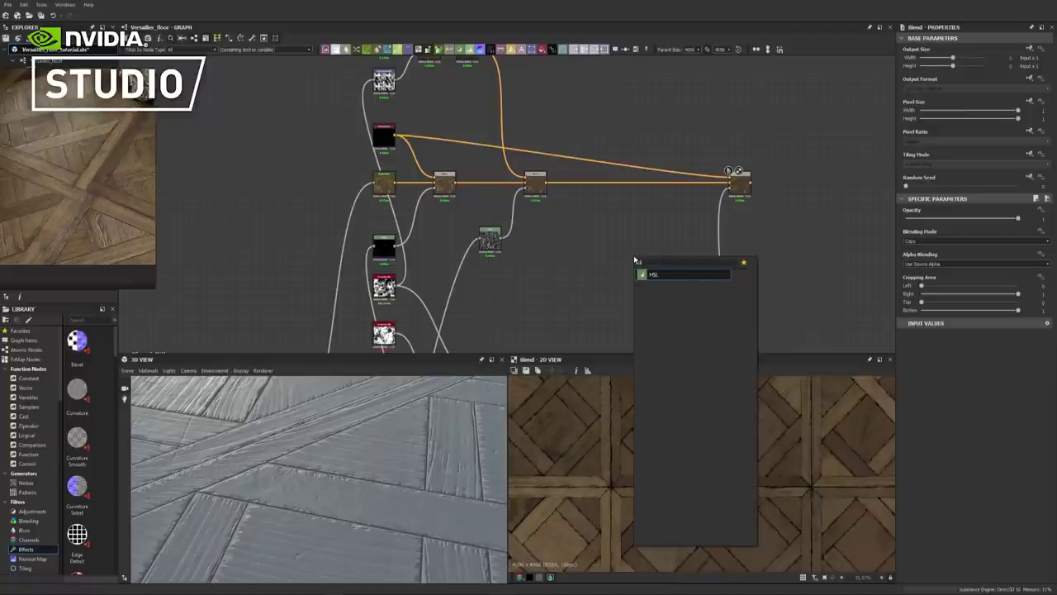
{"action": "left_click", "coordinate": [648, 275]}
{"action": "left_click_drag", "start_coordinate": [634, 247], "coordinate": [663, 109]}
{"action": "left_click_drag", "start_coordinate": [547, 183], "coordinate": [654, 111]}
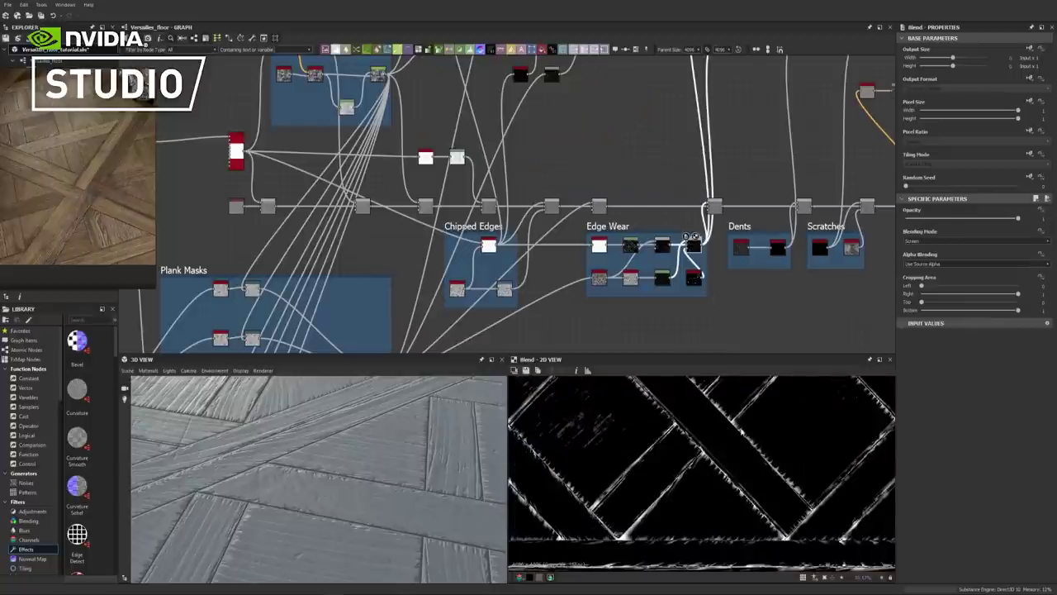
Replace the black foreground of the edge wear Blend with the HSL node, and lower the HSL saturation to 0.4
{"action": "scroll", "coordinate": [758, 429], "scroll_direction": "up", "scroll_amount": 3}
{"action": "scroll", "coordinate": [727, 442], "scroll_direction": "down", "scroll_amount": 5}
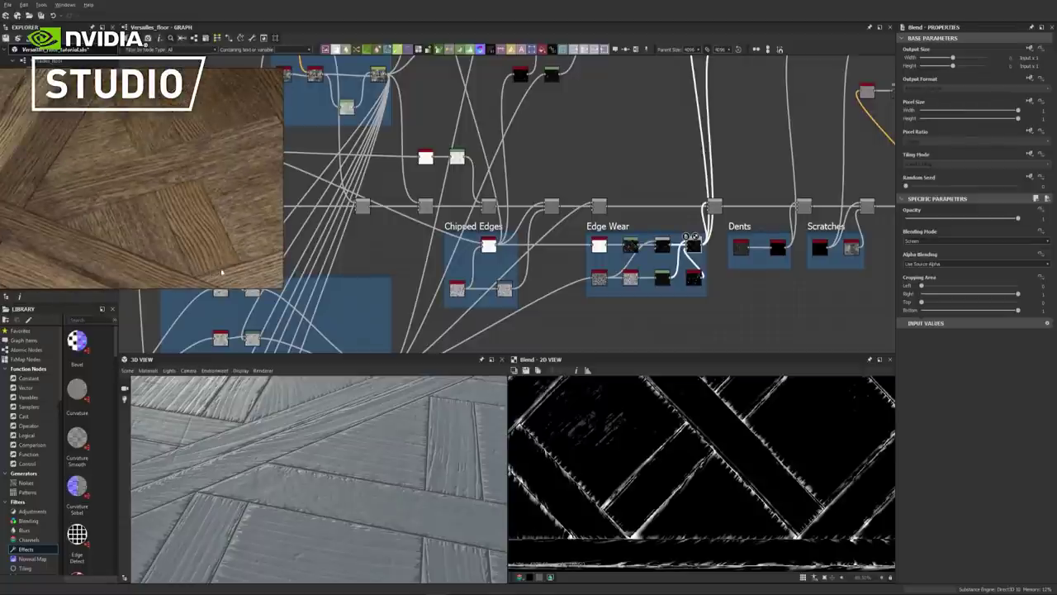
{"action": "left_click", "coordinate": [623, 158]}
{"action": "scroll", "coordinate": [630, 132], "scroll_direction": "down", "scroll_amount": 5}
{"action": "middle_click_drag", "start_coordinate": [330, 90], "coordinate": [659, 71]}
{"action": "scroll", "coordinate": [441, 170], "scroll_direction": "down", "scroll_amount": 5}
{"action": "scroll", "coordinate": [629, 120], "scroll_direction": "up", "scroll_amount": 8}
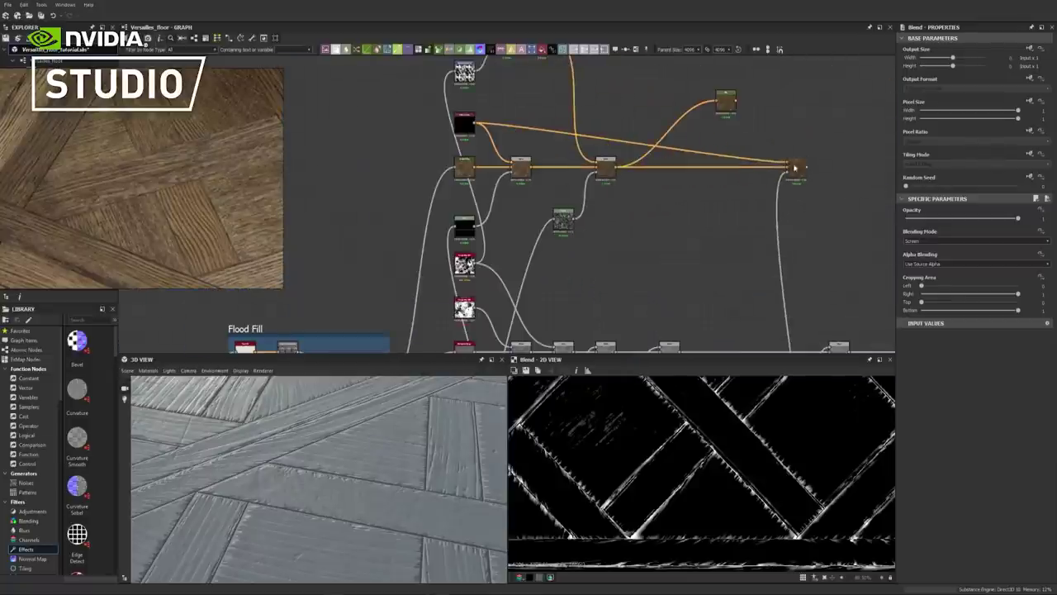
{"action": "scroll", "coordinate": [759, 146], "scroll_direction": "down", "scroll_amount": 1}
{"action": "left_click_drag", "start_coordinate": [747, 118], "coordinate": [712, 122]}
{"action": "left_click_drag", "start_coordinate": [962, 239], "coordinate": [951, 241]}
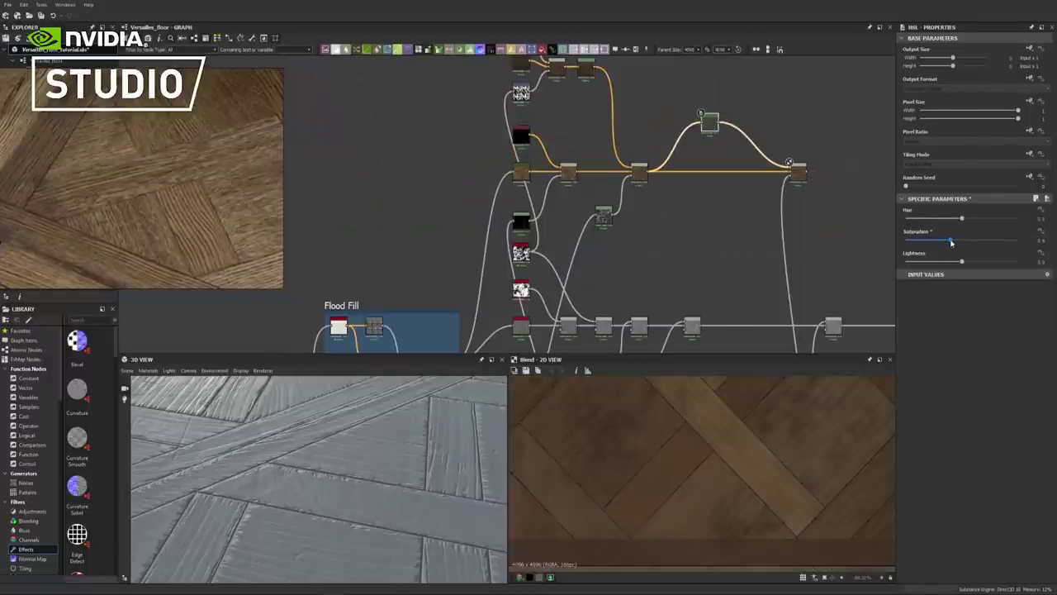
Examine the desaturated edge wear along the plank seams and across the tiles, comparing it with the wood reference photo
{"action": "scroll", "coordinate": [654, 491], "scroll_direction": "up", "scroll_amount": 3}
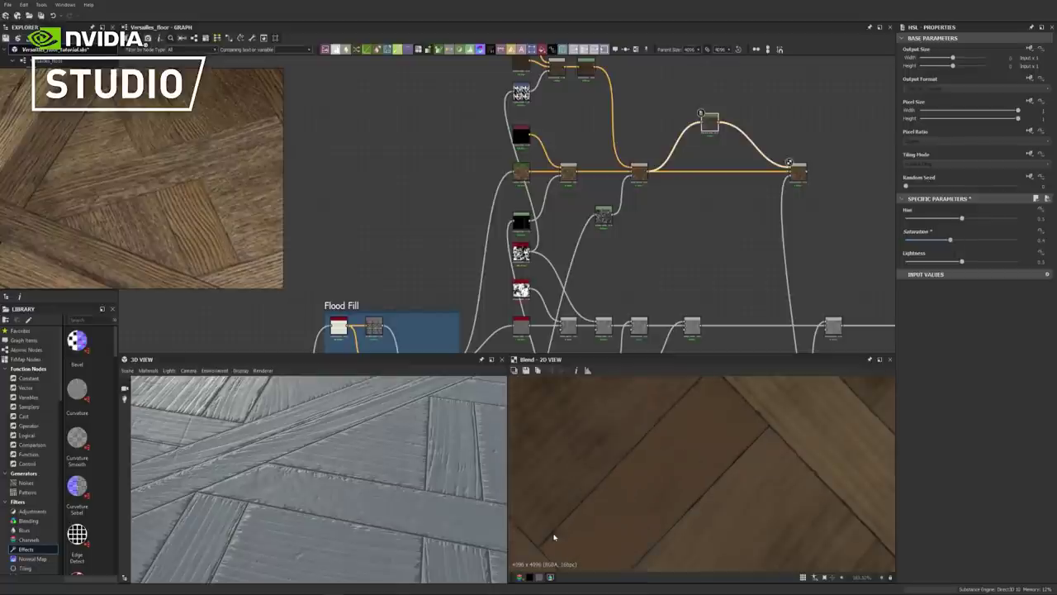
{"action": "scroll", "coordinate": [772, 437], "scroll_direction": "down", "scroll_amount": 3}
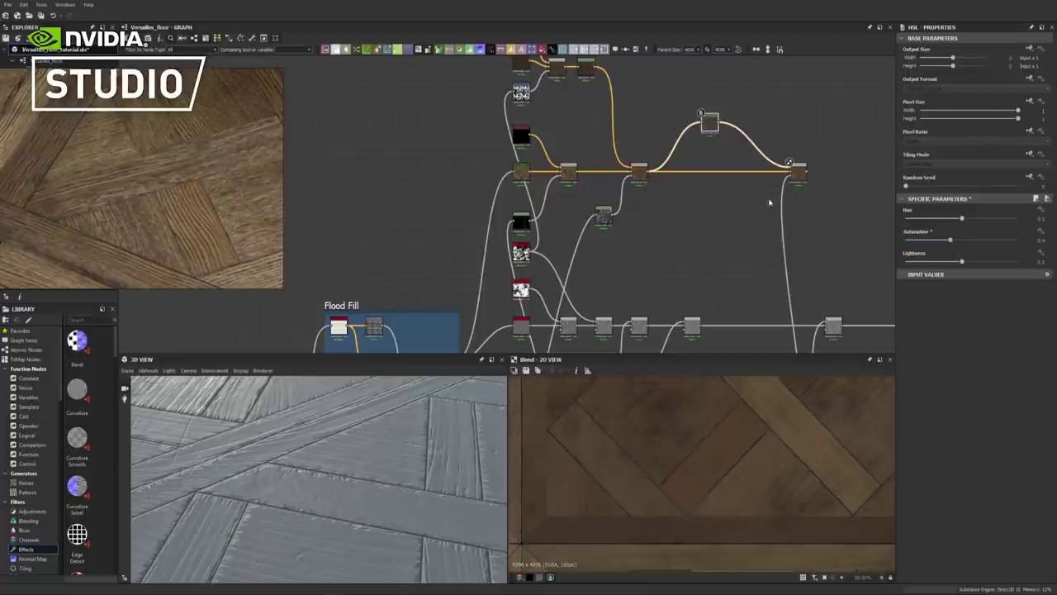
{"action": "scroll", "coordinate": [769, 203], "scroll_direction": "down", "scroll_amount": 3}
{"action": "scroll", "coordinate": [843, 511], "scroll_direction": "up", "scroll_amount": 3}
{"action": "scroll", "coordinate": [857, 440], "scroll_direction": "up", "scroll_amount": 1}
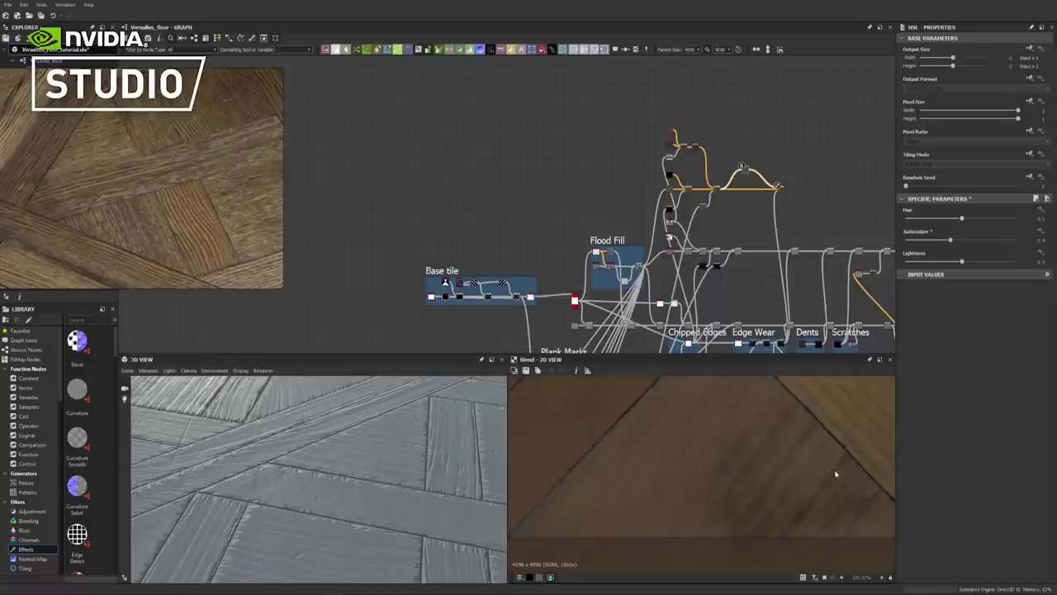
{"action": "scroll", "coordinate": [840, 475], "scroll_direction": "down", "scroll_amount": 6}
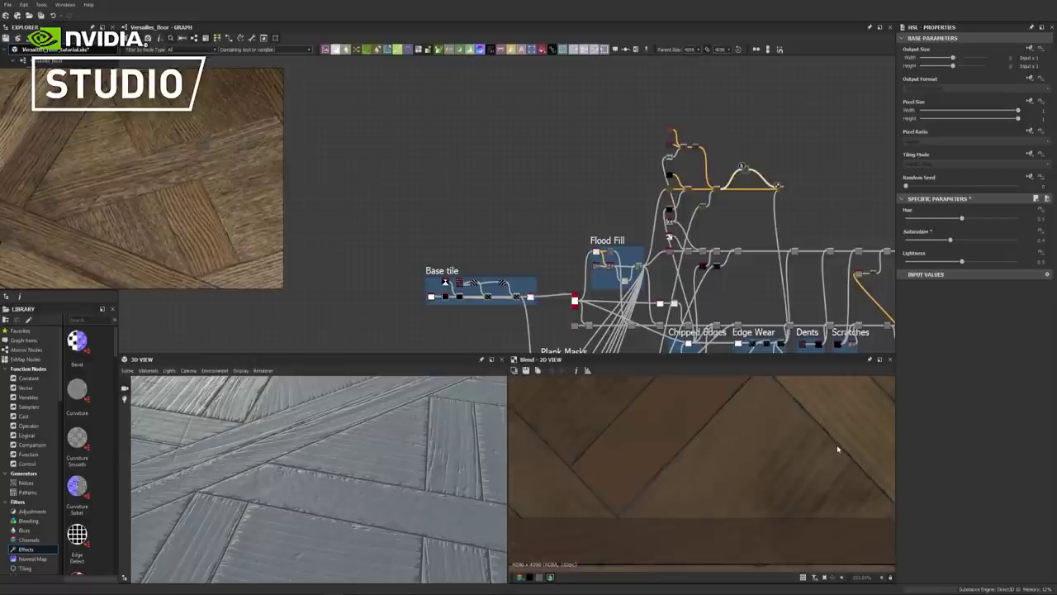
{"action": "scroll", "coordinate": [590, 479], "scroll_direction": "up", "scroll_amount": 5}
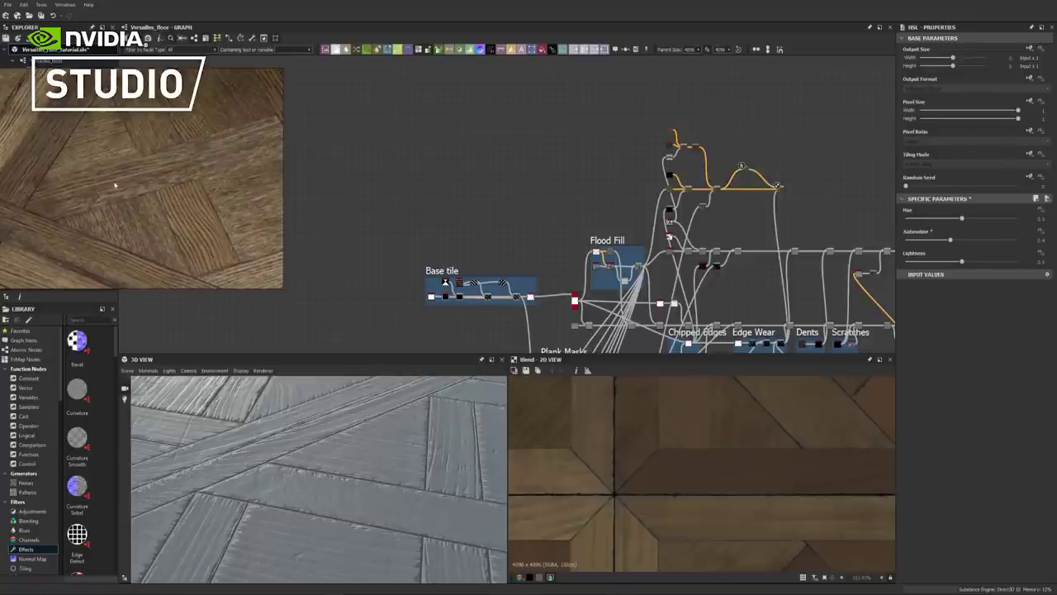
{"action": "scroll", "coordinate": [784, 481], "scroll_direction": "down", "scroll_amount": 4}
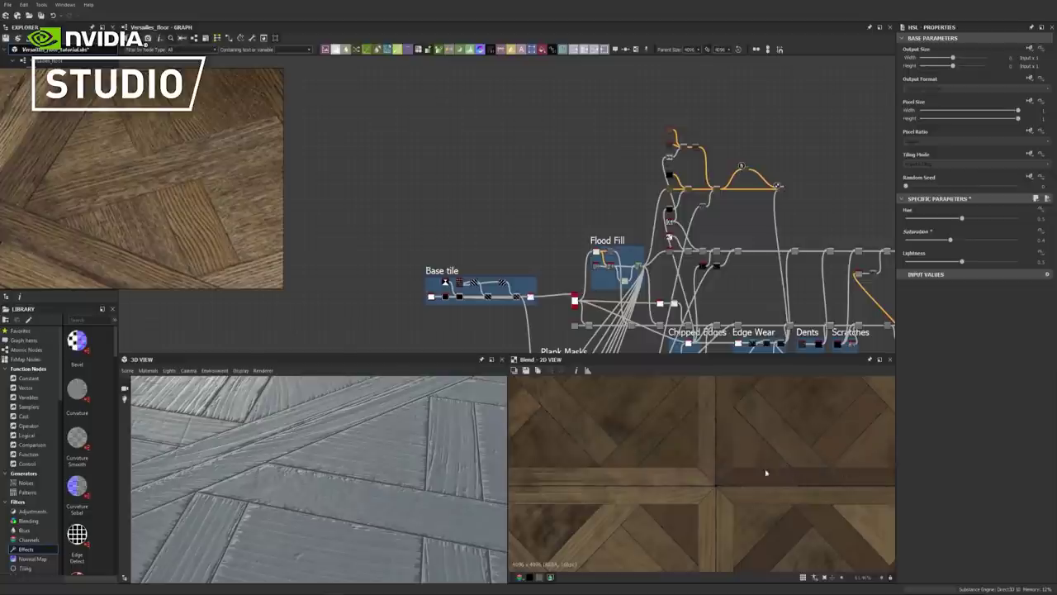
{"action": "scroll", "coordinate": [824, 509], "scroll_direction": "down", "scroll_amount": 5}
{"action": "scroll", "coordinate": [765, 531], "scroll_direction": "up", "scroll_amount": 4}
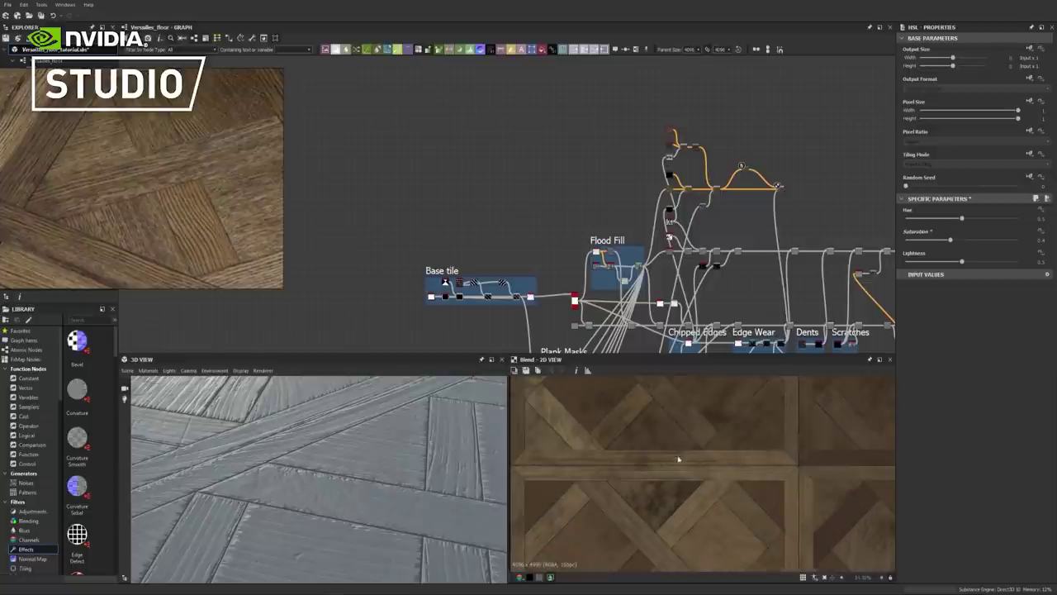
{"action": "scroll", "coordinate": [636, 443], "scroll_direction": "up", "scroll_amount": 4}
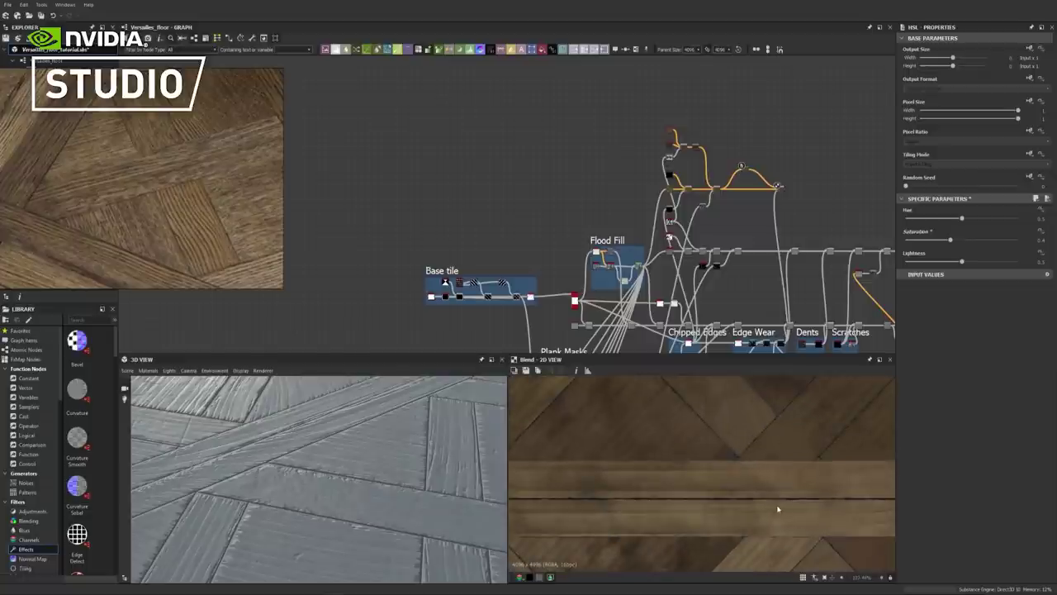
{"action": "scroll", "coordinate": [733, 477], "scroll_direction": "down", "scroll_amount": 9}
{"action": "scroll", "coordinate": [774, 496], "scroll_direction": "up", "scroll_amount": 5}
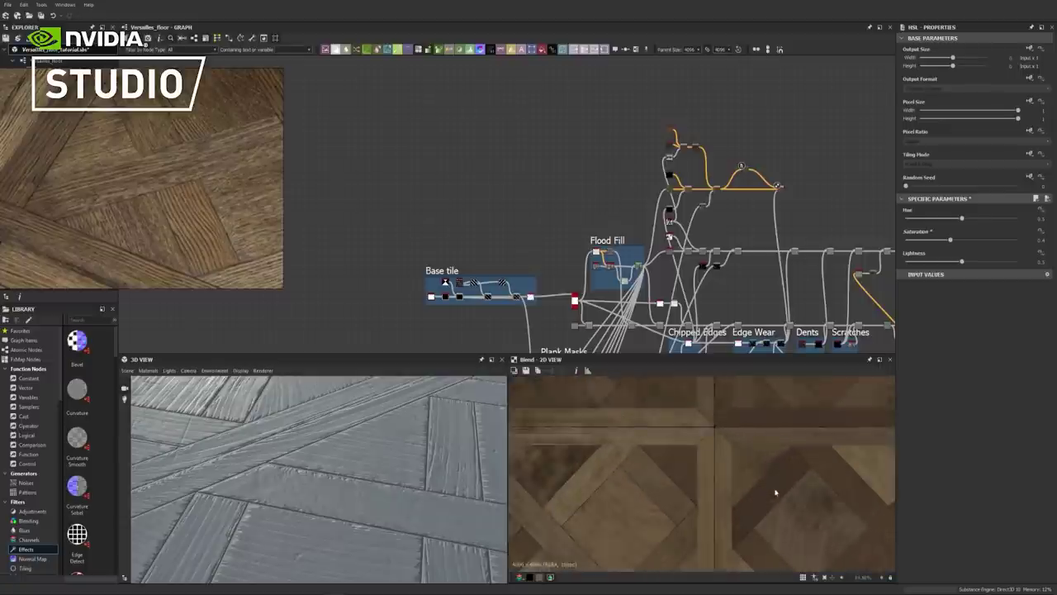
Add another Blend after the edge wear Blend, using the Dents output as its mask and the HSL node as its foreground
{"action": "middle_click_drag", "start_coordinate": [727, 110], "coordinate": [496, 89]}
{"action": "middle_click_drag", "start_coordinate": [621, 195], "coordinate": [632, 168]}
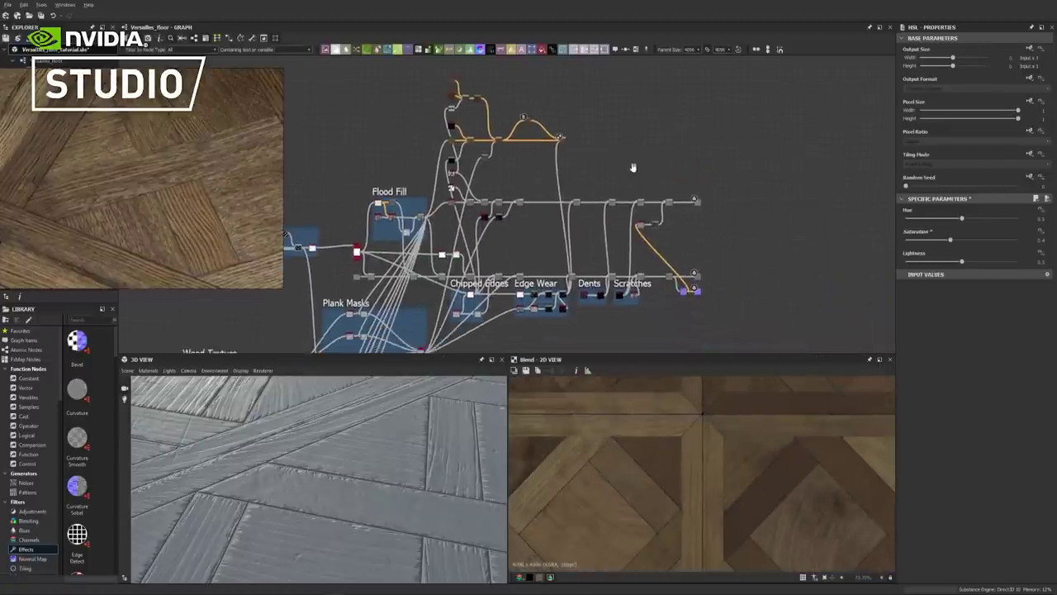
{"action": "scroll", "coordinate": [587, 160], "scroll_direction": "up", "scroll_amount": 3}
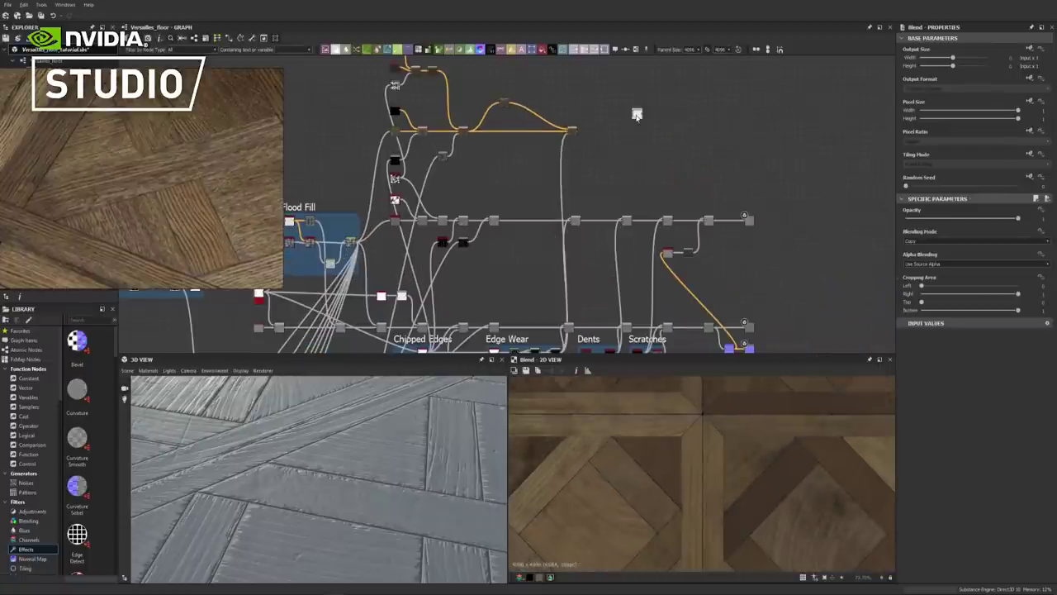
{"action": "double_click", "coordinate": [637, 113]}
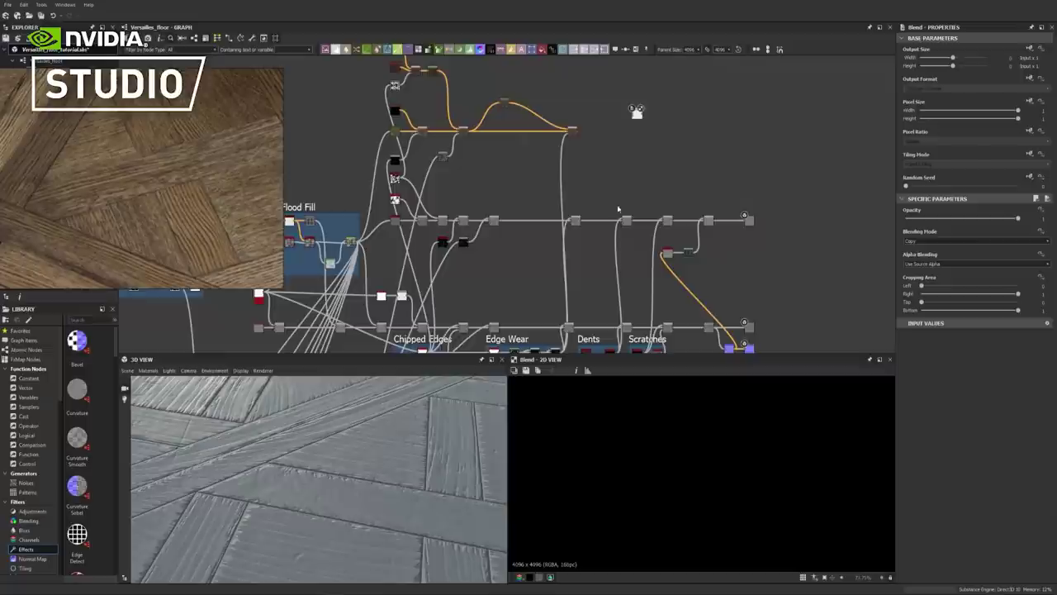
{"action": "middle_click_drag", "start_coordinate": [605, 214], "coordinate": [621, 175]}
{"action": "left_click_drag", "start_coordinate": [640, 286], "coordinate": [653, 76]}
{"action": "left_click_drag", "start_coordinate": [526, 64], "coordinate": [637, 96]}
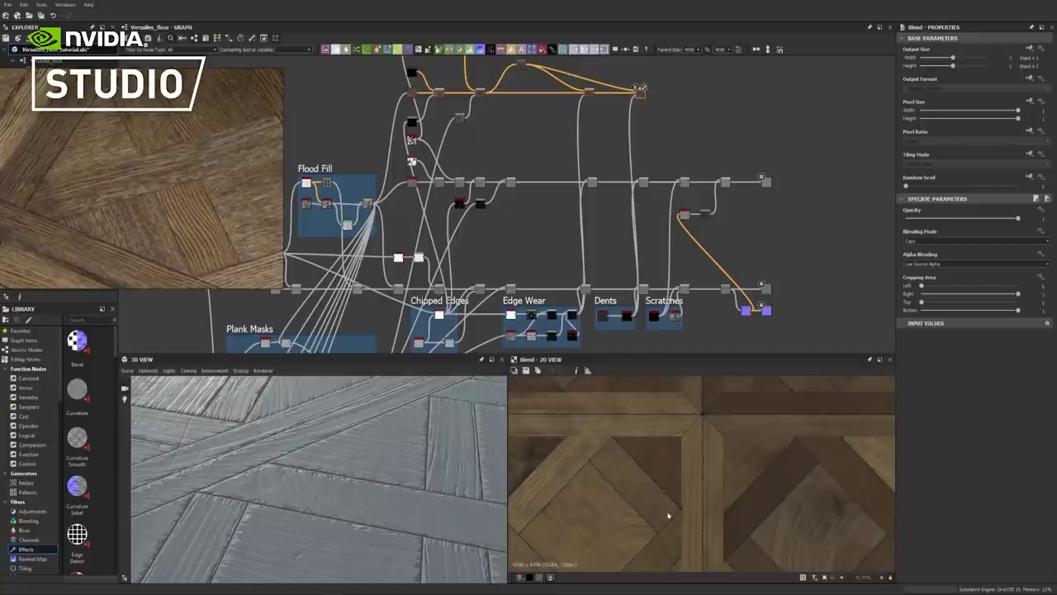
Check the Dents mask and inspect its effect on the wood color in the dents Blend
{"action": "scroll", "coordinate": [653, 455], "scroll_direction": "up", "scroll_amount": 3}
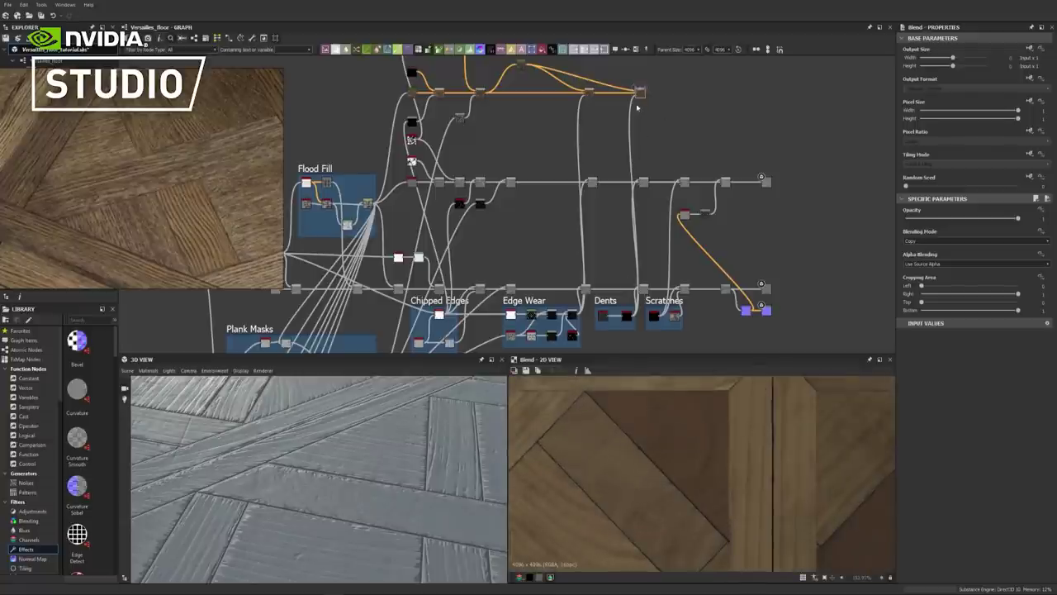
{"action": "scroll", "coordinate": [707, 474], "scroll_direction": "down", "scroll_amount": 3}
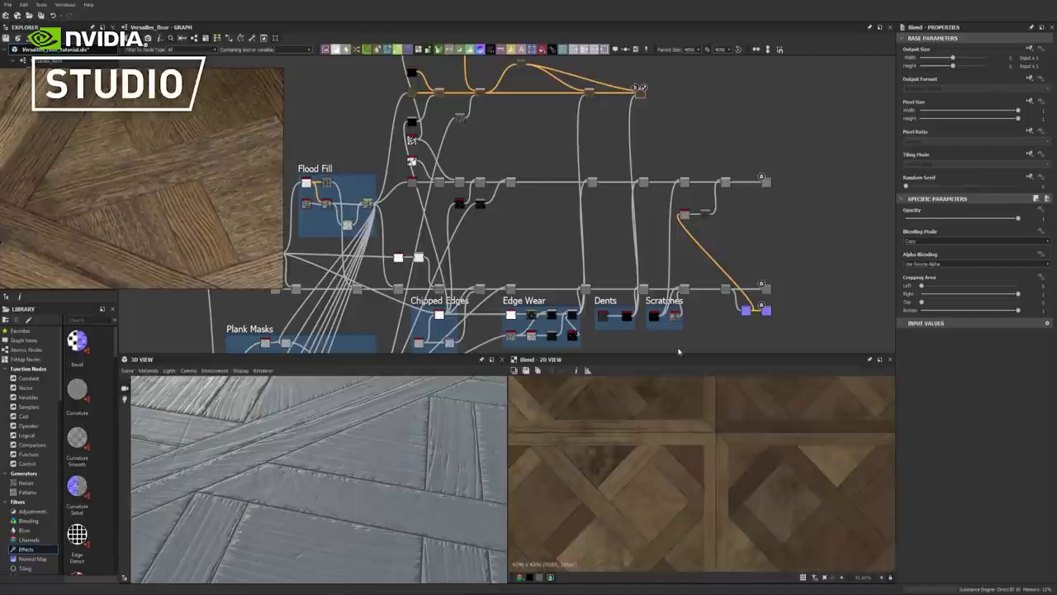
{"action": "double_click", "coordinate": [628, 316]}
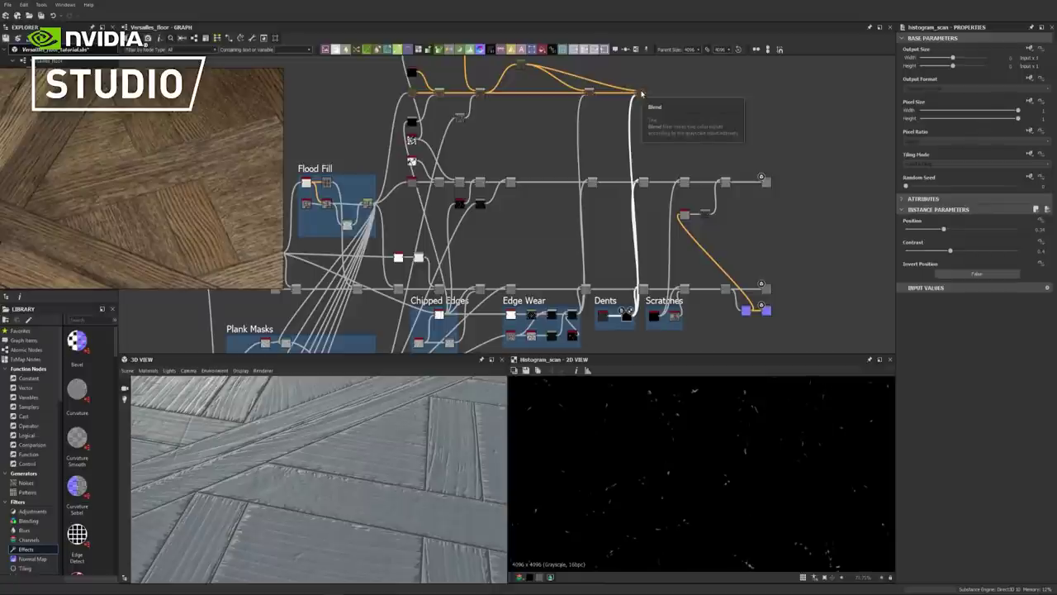
{"action": "double_click", "coordinate": [641, 92]}
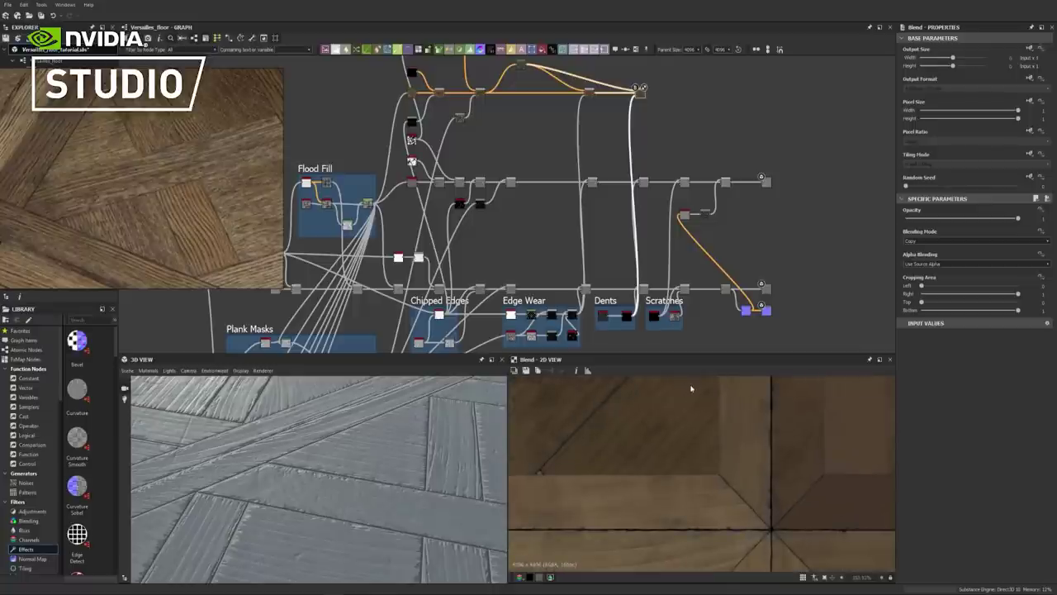
{"action": "scroll", "coordinate": [718, 441], "scroll_direction": "down", "scroll_amount": 5}
Add another Blend after the dents Blend, using the Scratches output as its mask and the desaturated HSL node as its foreground
{"action": "middle_click_drag", "start_coordinate": [690, 110], "coordinate": [673, 121]}
{"action": "left_click", "coordinate": [673, 120]}
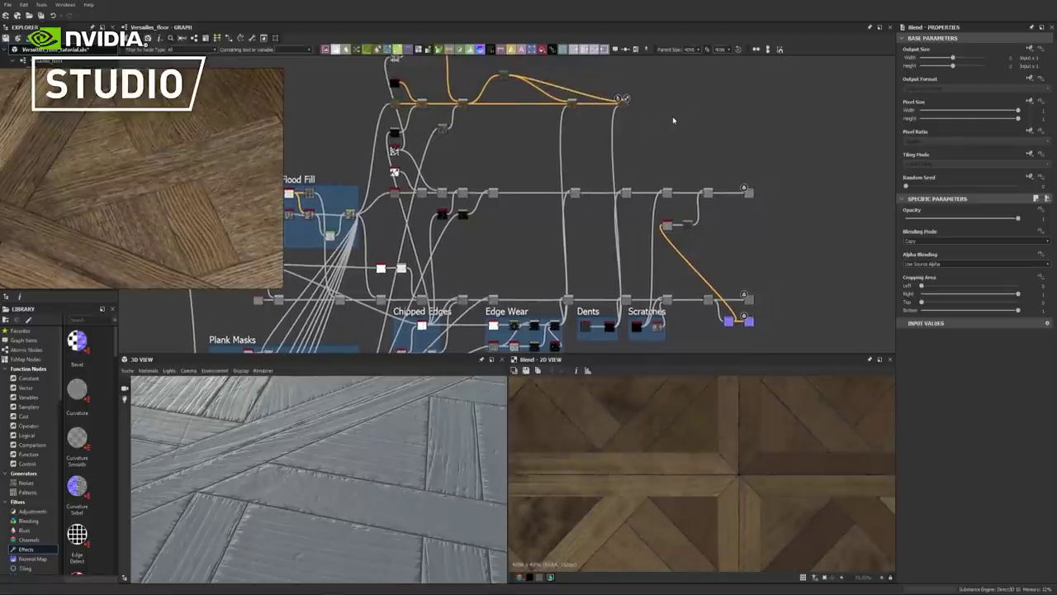
{"action": "key", "text": "space"}
{"action": "type", "text": "blend"}
{"action": "key", "text": "Return"}
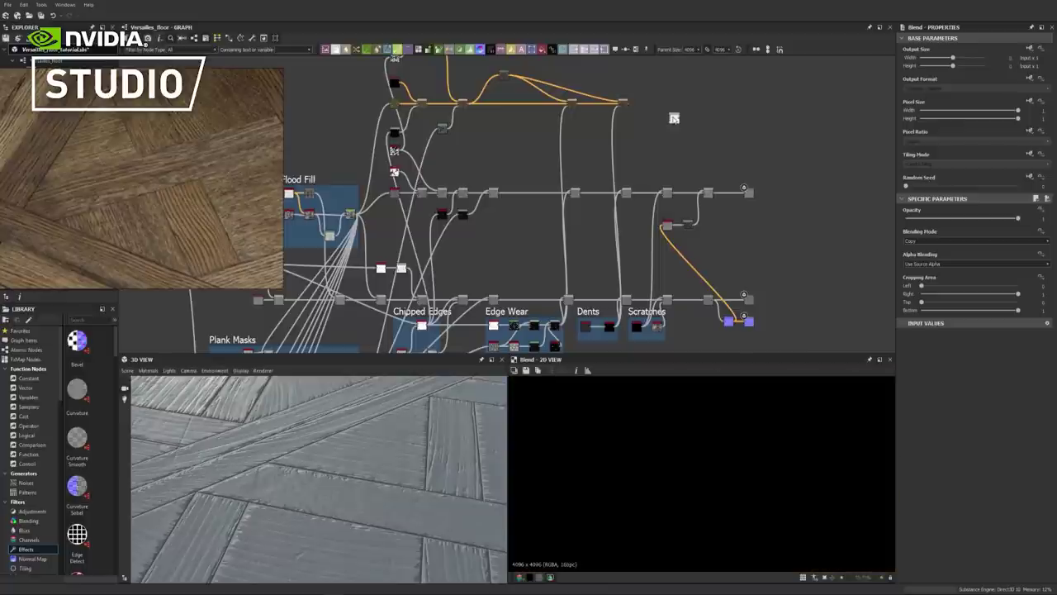
{"action": "scroll", "coordinate": [821, 465], "scroll_direction": "down", "scroll_amount": 4}
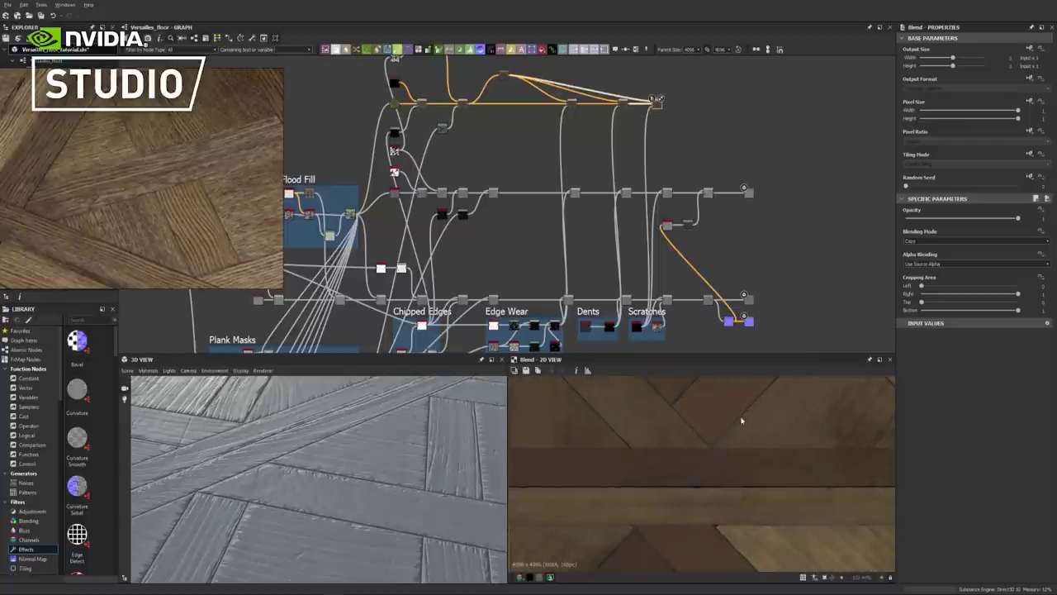
{"action": "middle_click_drag", "start_coordinate": [786, 468], "coordinate": [715, 442]}
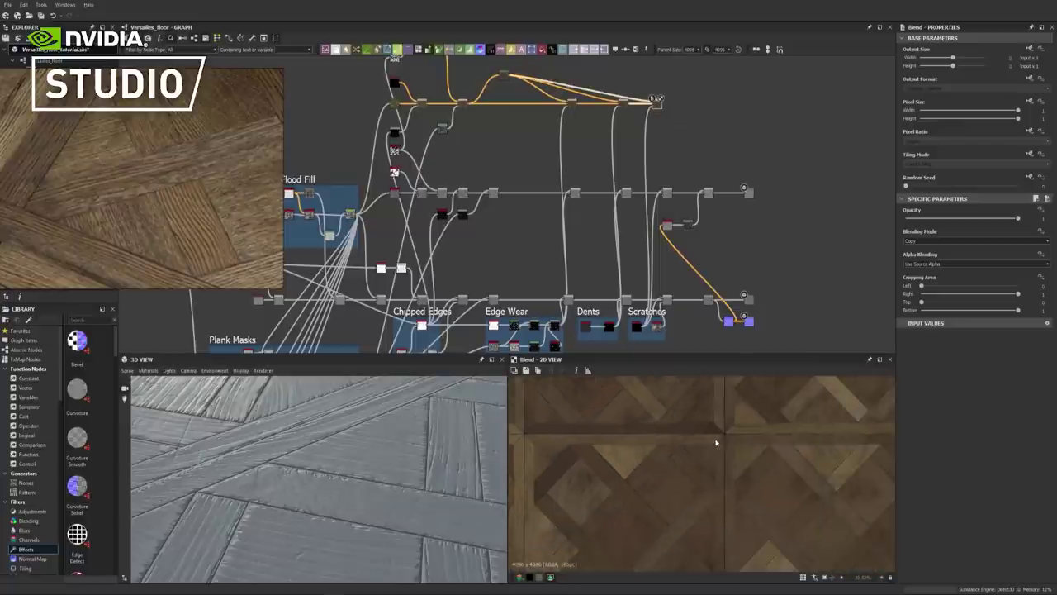
{"action": "left_click_drag", "start_coordinate": [657, 104], "coordinate": [660, 105]}
{"action": "double_click", "coordinate": [660, 104]}
Add a free Blend node beyond the end of the color chain
{"action": "left_click", "coordinate": [764, 128]}
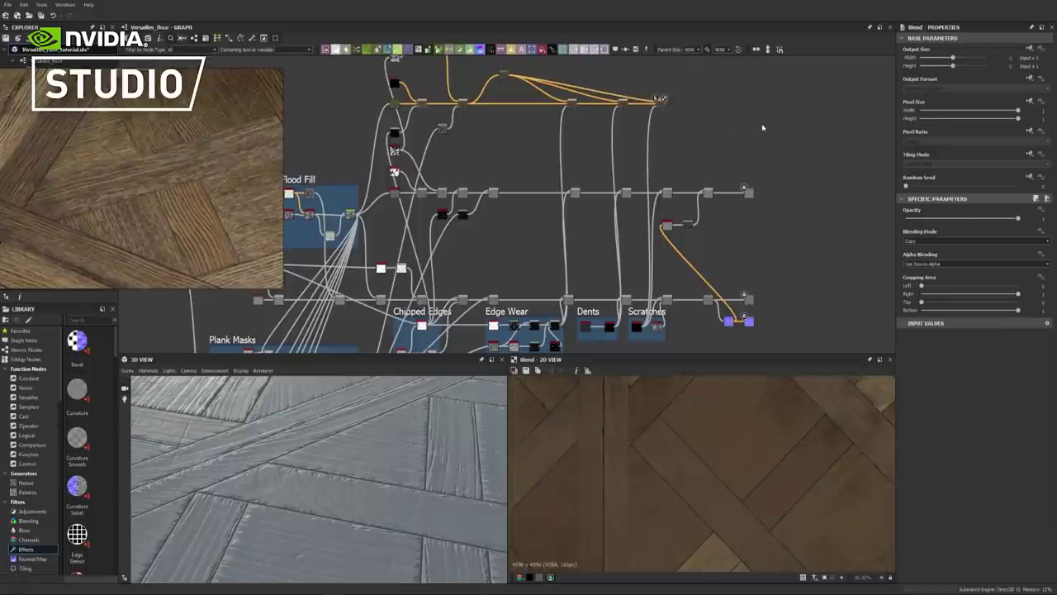
{"action": "key", "text": "space"}
{"action": "type", "text": "blend"}
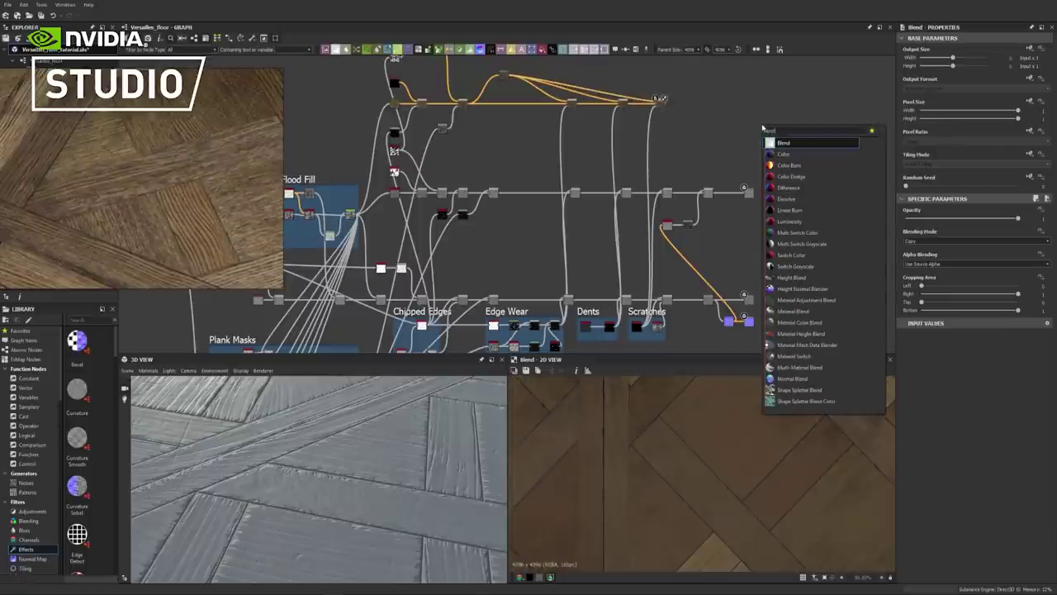
{"action": "key", "text": "Return"}
Duplicate the Levels node that follows Curvature Sobel, keeping its curvature input, and place the copy near the color chain
{"action": "double_click", "coordinate": [668, 227]}
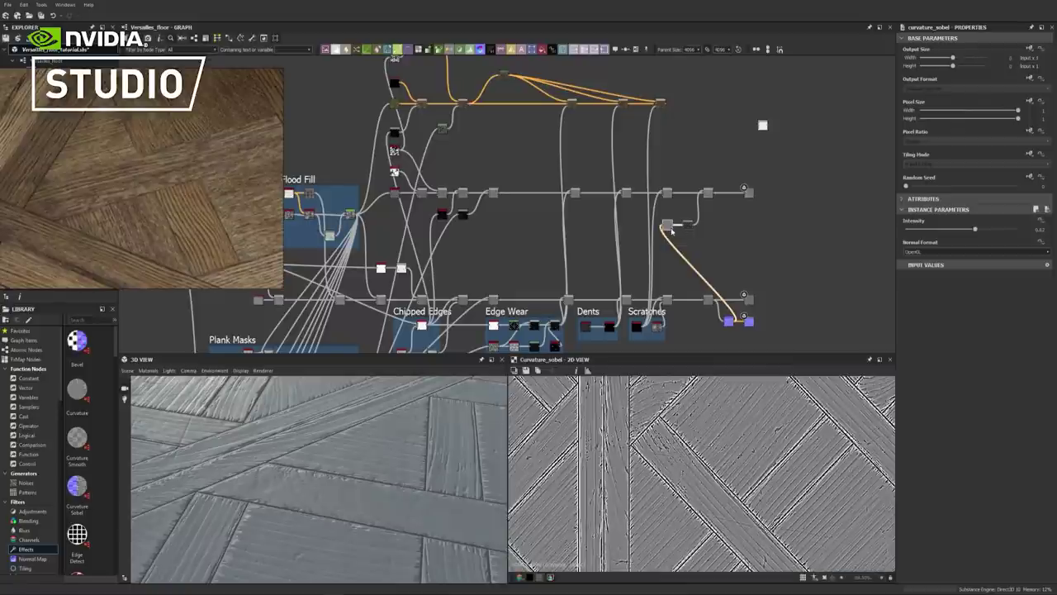
{"action": "left_click_drag", "start_coordinate": [673, 224], "coordinate": [708, 139]}
{"action": "left_click", "coordinate": [687, 228]}
{"action": "left_click", "coordinate": [689, 225]}
{"action": "left_click_drag", "start_coordinate": [674, 225], "coordinate": [455, 162]}
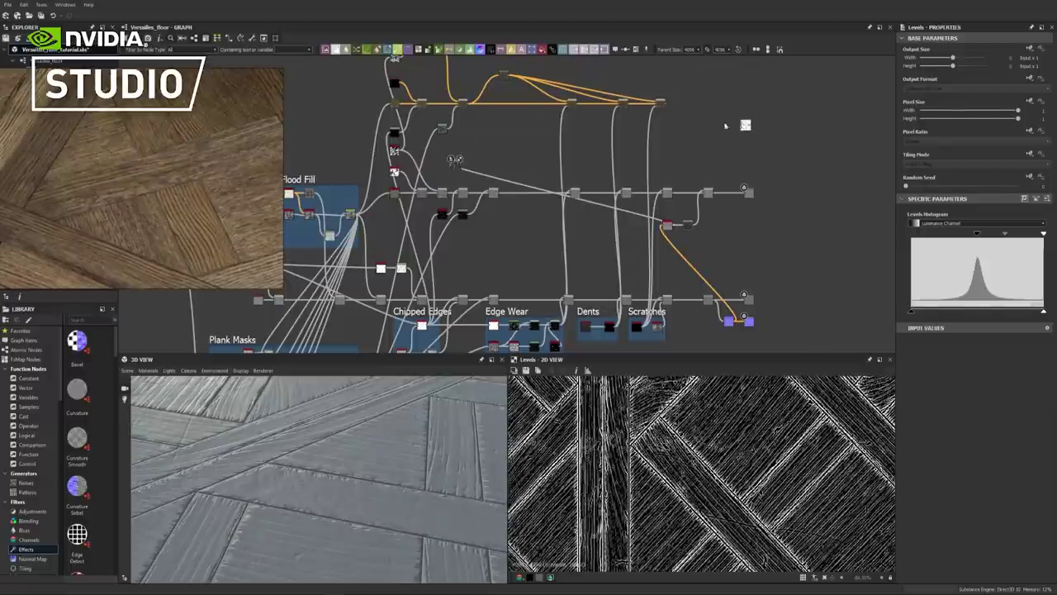
Examine the base wood color before the edge wear Blend and compare it with the parquet reference photo
{"action": "middle_click_drag", "start_coordinate": [458, 139], "coordinate": [553, 167]}
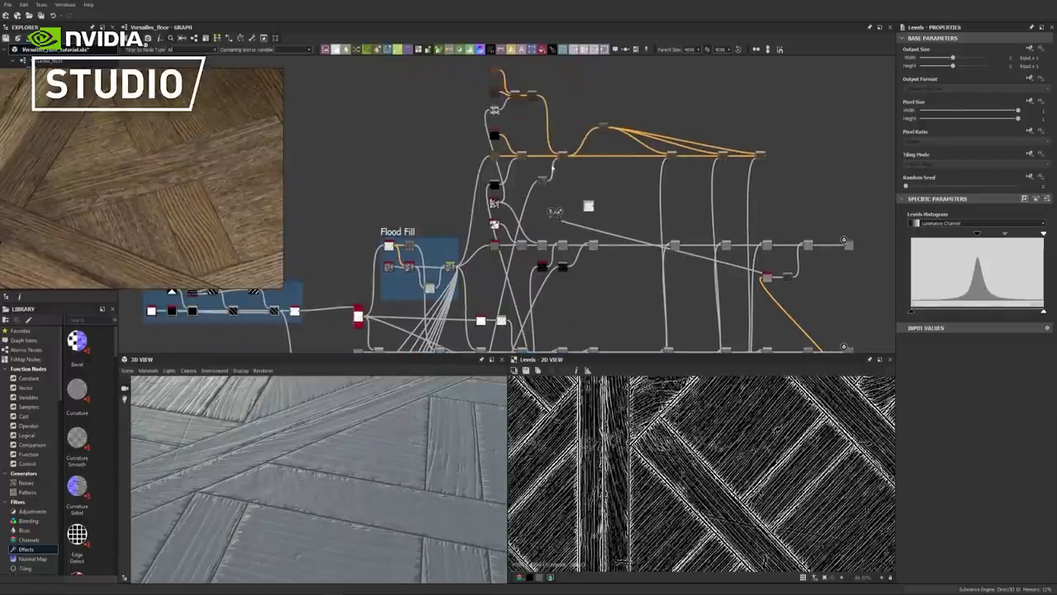
{"action": "double_click", "coordinate": [520, 154]}
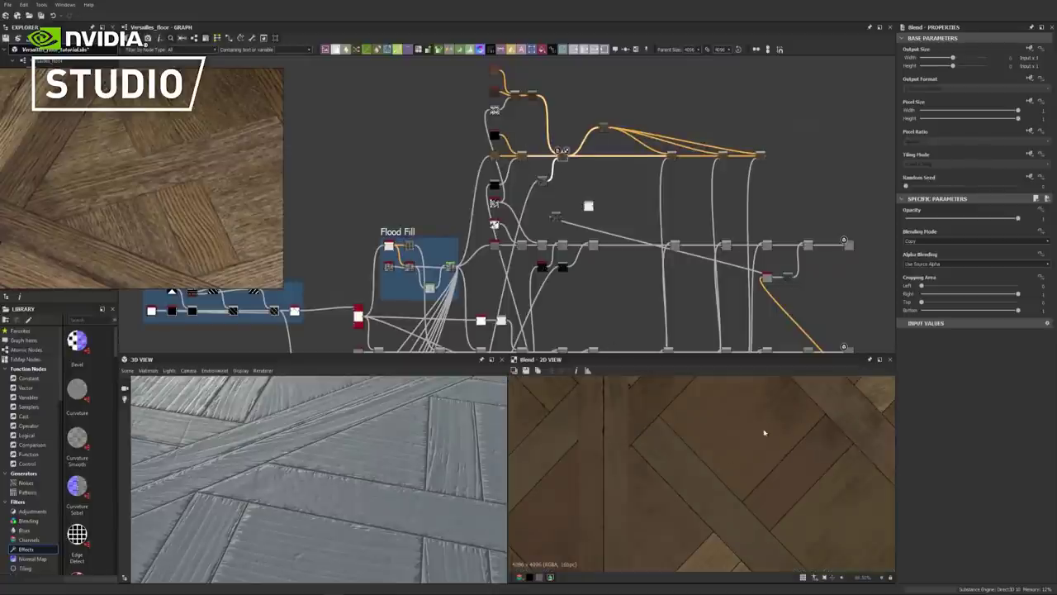
{"action": "scroll", "coordinate": [751, 429], "scroll_direction": "up", "scroll_amount": 3}
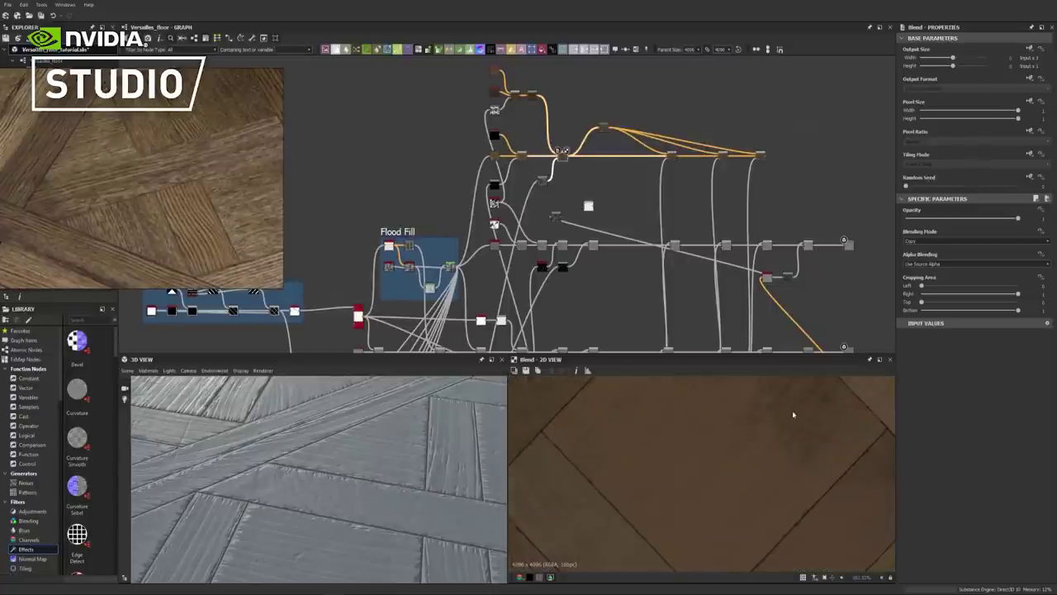
{"action": "scroll", "coordinate": [711, 463], "scroll_direction": "down", "scroll_amount": 4}
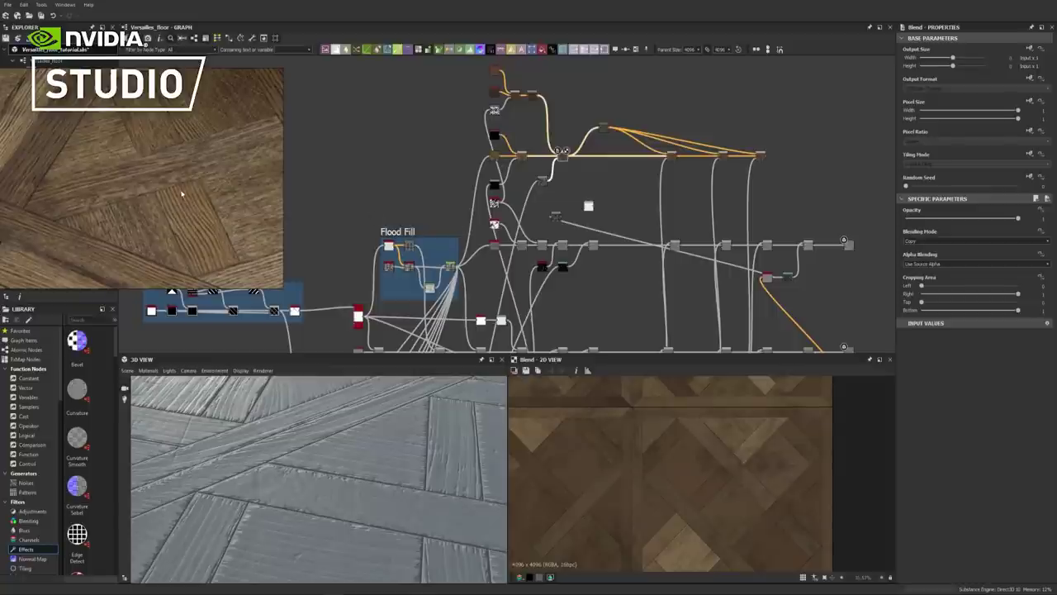
{"action": "scroll", "coordinate": [199, 127], "scroll_direction": "down", "scroll_amount": 3}
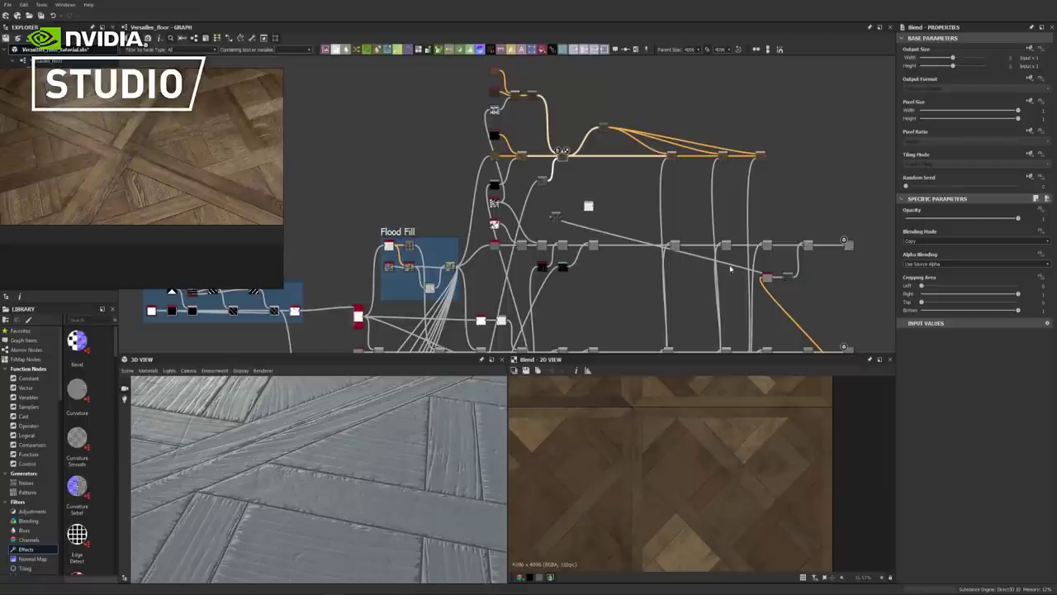
{"action": "scroll", "coordinate": [776, 464], "scroll_direction": "up", "scroll_amount": 2}
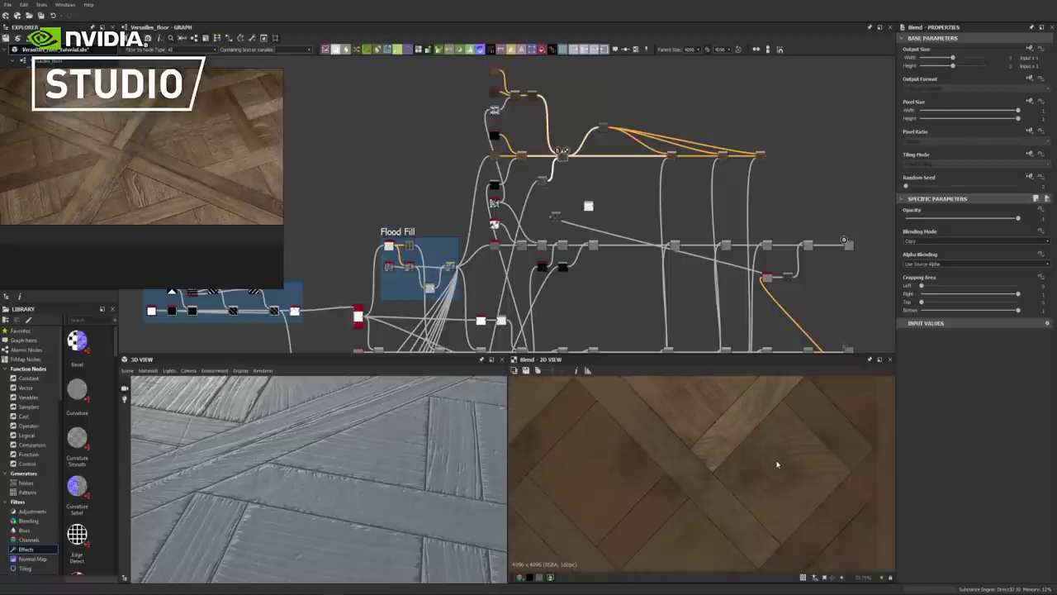
{"action": "scroll", "coordinate": [810, 462], "scroll_direction": "down", "scroll_amount": 1}
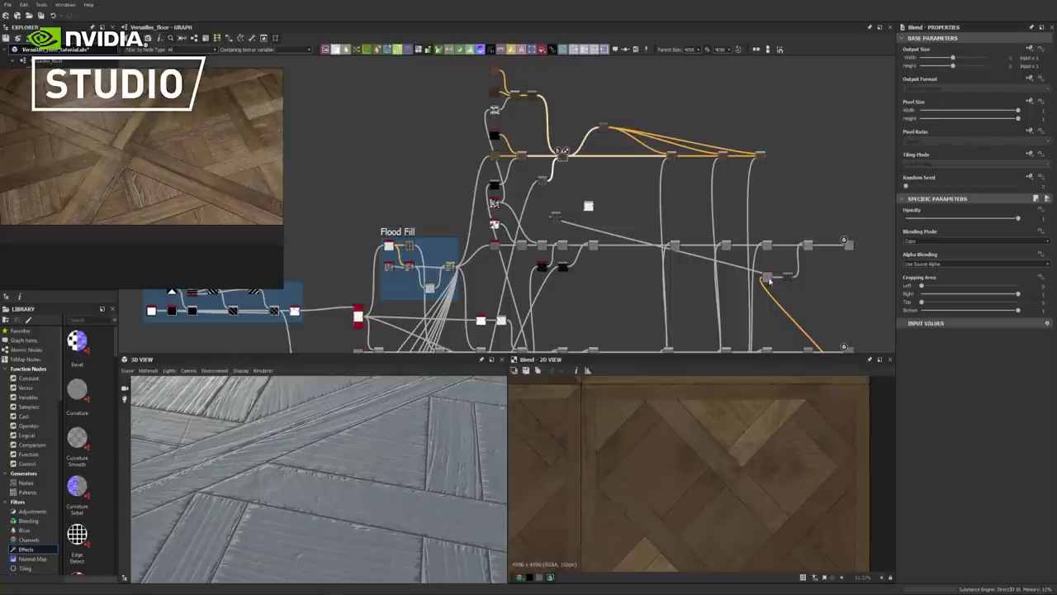
Place the free Blend beside the main color Blend, feeding that Blend into its background and the duplicated Levels into its mask
{"action": "scroll", "coordinate": [632, 200], "scroll_direction": "up", "scroll_amount": 5}
{"action": "scroll", "coordinate": [654, 215], "scroll_direction": "down", "scroll_amount": 3}
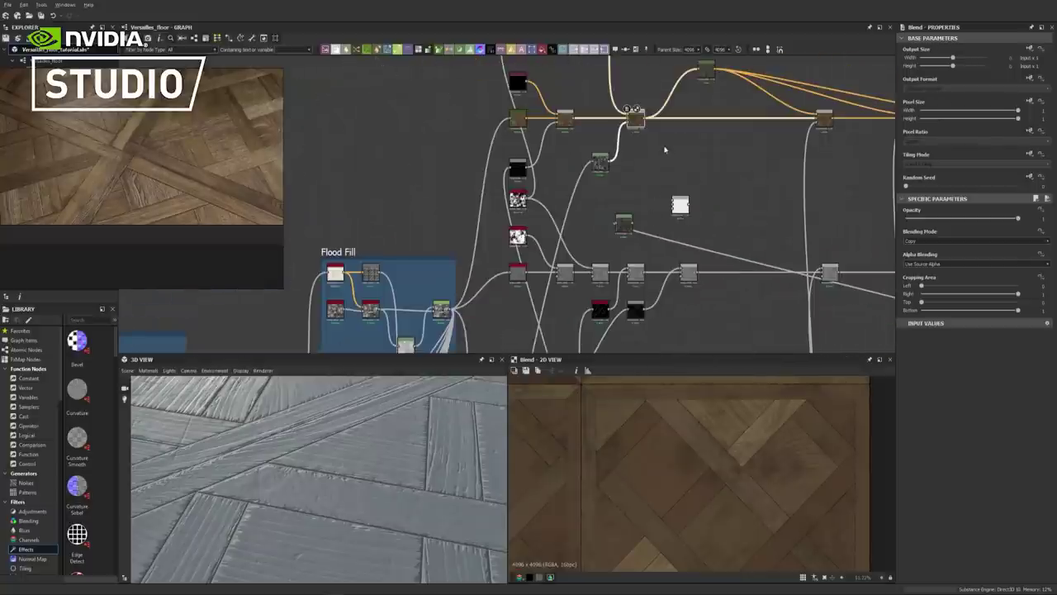
{"action": "middle_click_drag", "start_coordinate": [665, 150], "coordinate": [617, 205]}
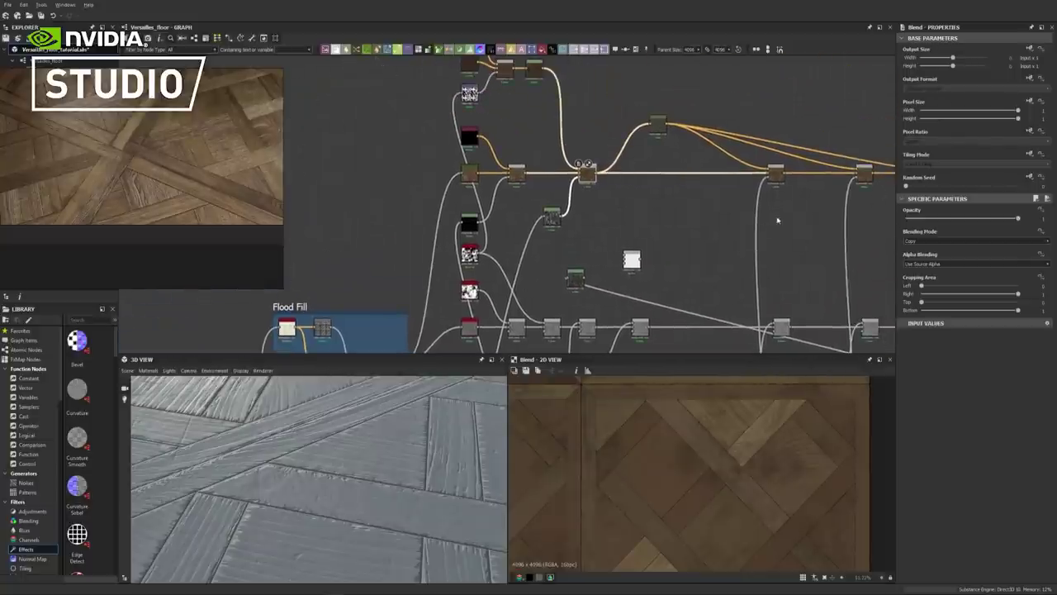
{"action": "middle_click_drag", "start_coordinate": [777, 220], "coordinate": [653, 225]}
{"action": "left_click_drag", "start_coordinate": [537, 132], "coordinate": [590, 133]}
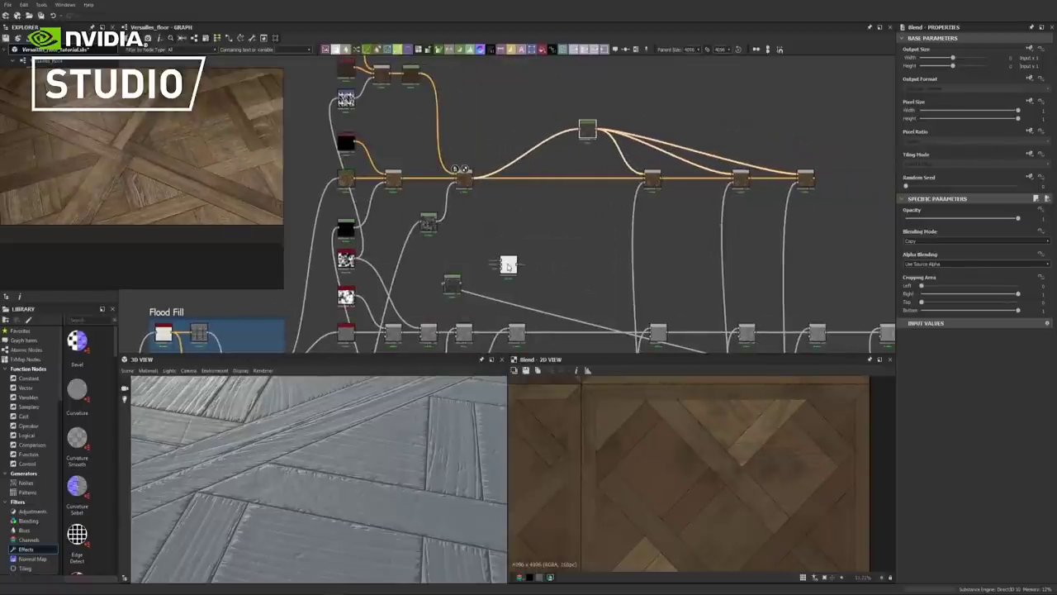
{"action": "left_click_drag", "start_coordinate": [510, 268], "coordinate": [519, 207]}
{"action": "left_click_drag", "start_coordinate": [474, 179], "coordinate": [509, 205]}
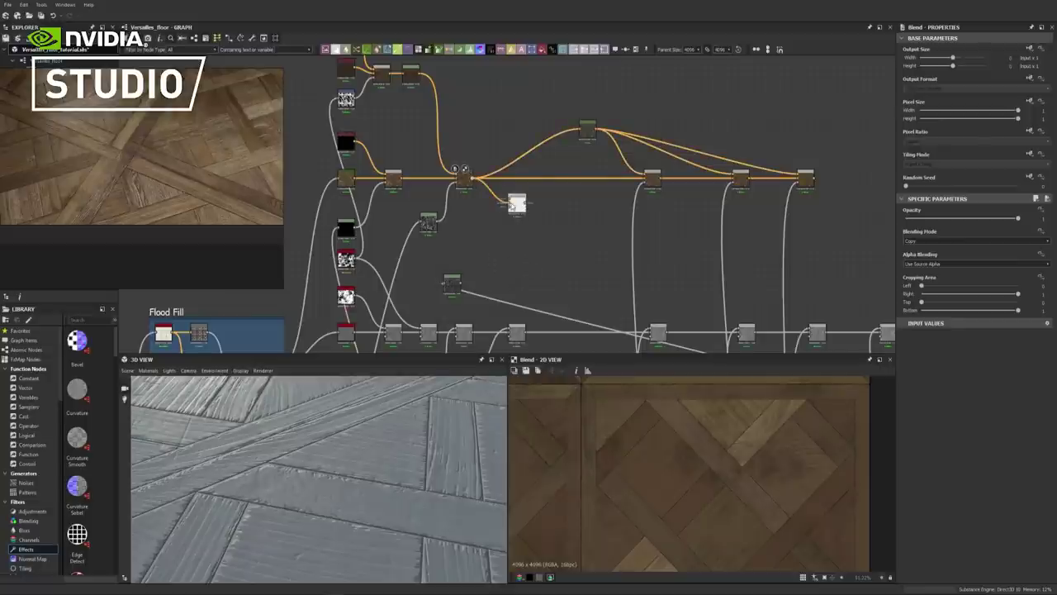
{"action": "scroll", "coordinate": [464, 176], "scroll_direction": "up", "scroll_amount": 3}
{"action": "left_click", "coordinate": [465, 176]}
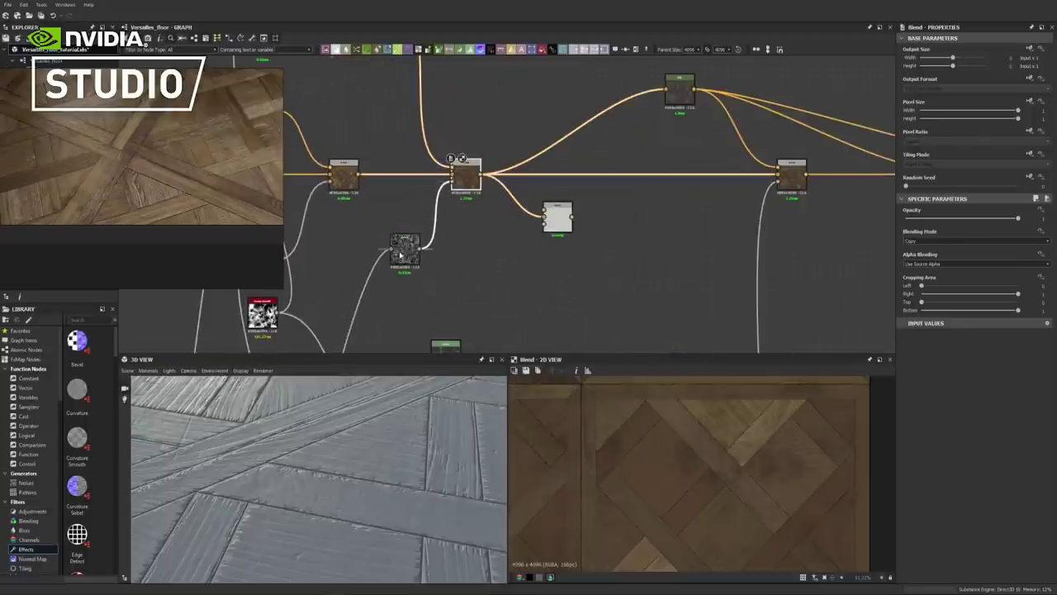
{"action": "scroll", "coordinate": [461, 323], "scroll_direction": "down", "scroll_amount": 3}
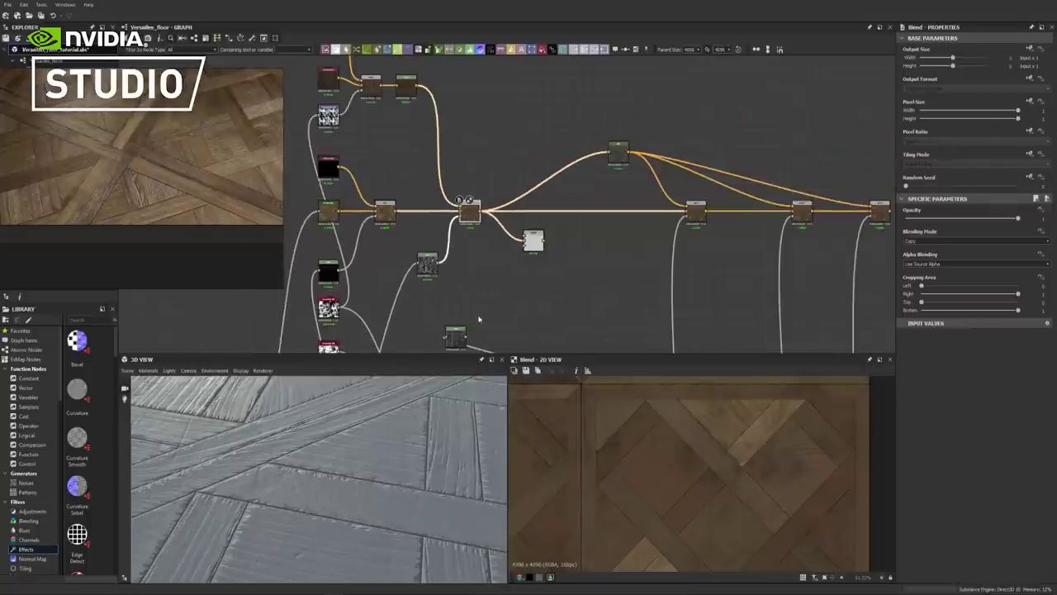
Add an HSL node fed from the end of the upper color branch and use it as the new Blend's foreground
{"action": "key", "text": "space"}
{"action": "type", "text": "h"}
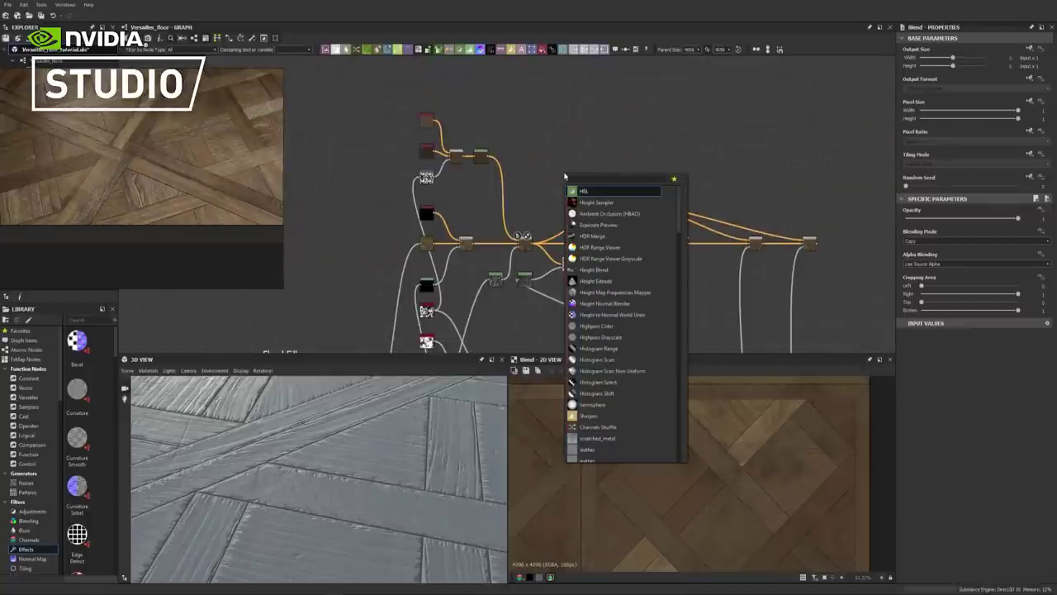
{"action": "key", "text": "Return"}
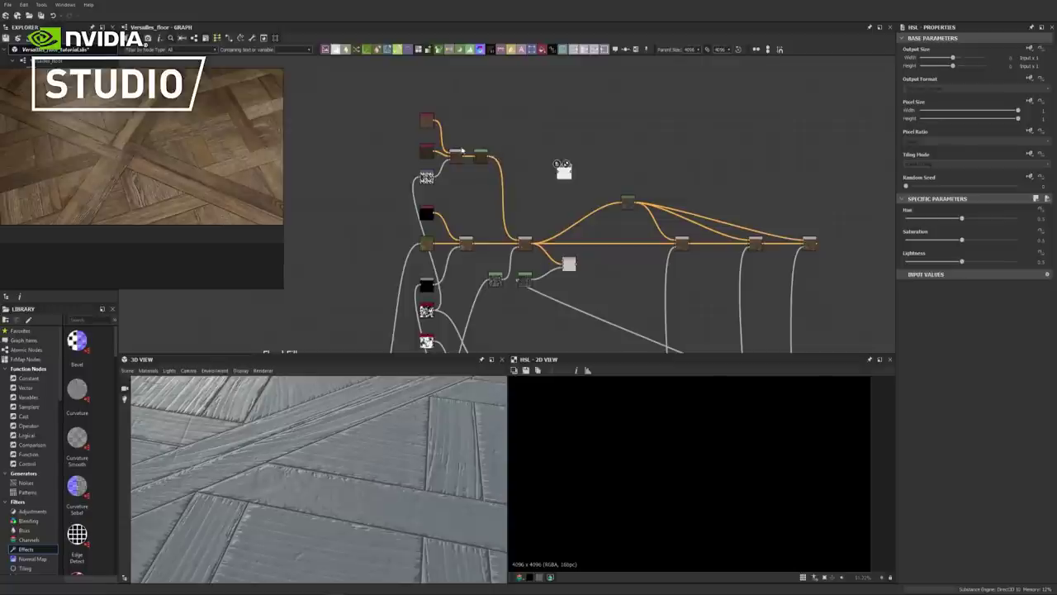
{"action": "left_click_drag", "start_coordinate": [489, 156], "coordinate": [565, 259]}
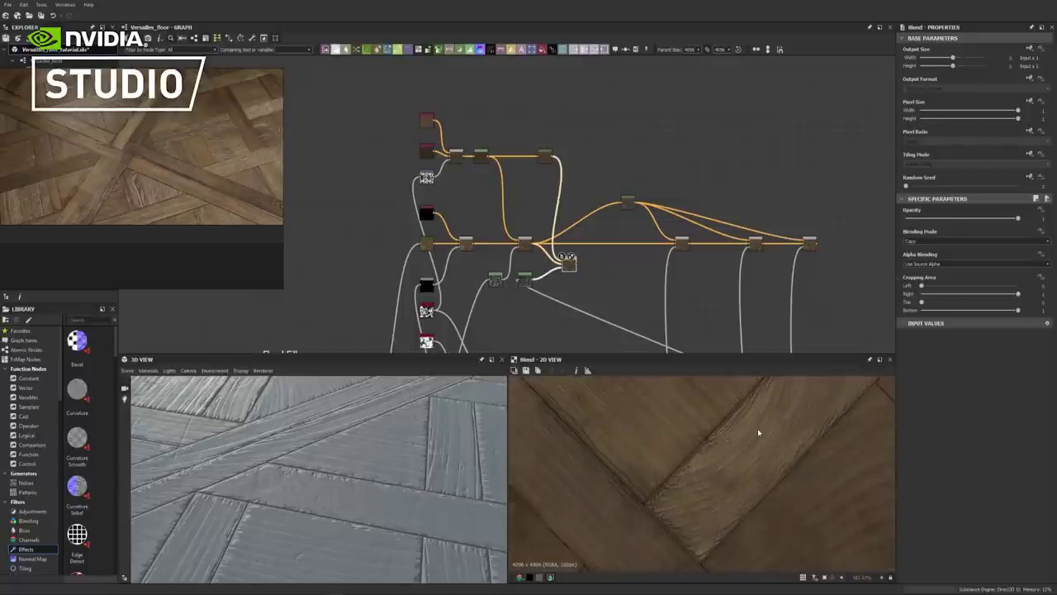
Invert the input range of the duplicated Levels node so the curvature mask isolates the dark grain grooves and seams
{"action": "double_click", "coordinate": [524, 279]}
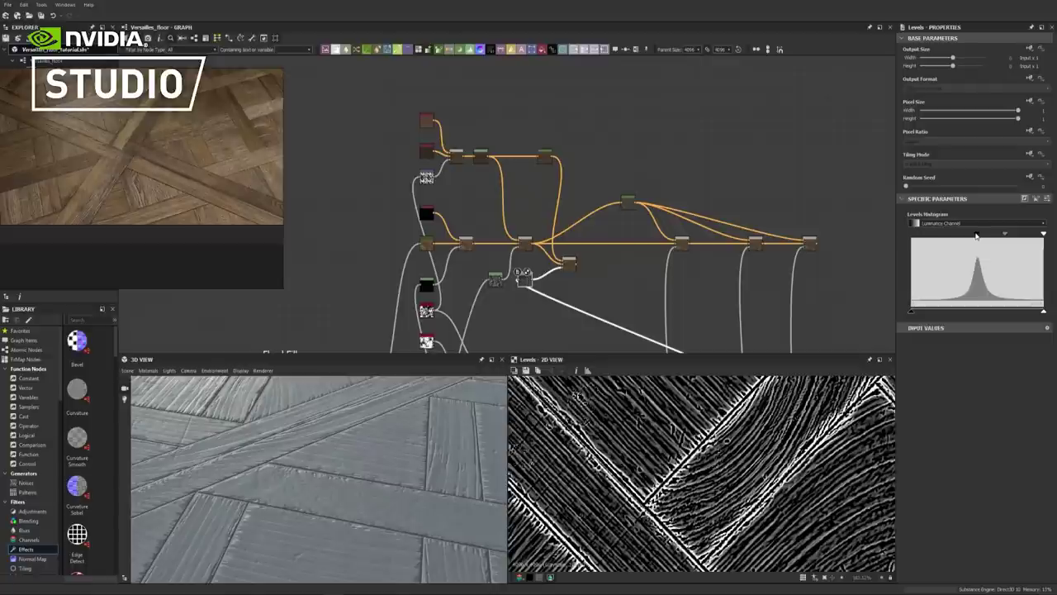
{"action": "left_click_drag", "start_coordinate": [979, 239], "coordinate": [939, 241]}
{"action": "left_click_drag", "start_coordinate": [1042, 234], "coordinate": [976, 246]}
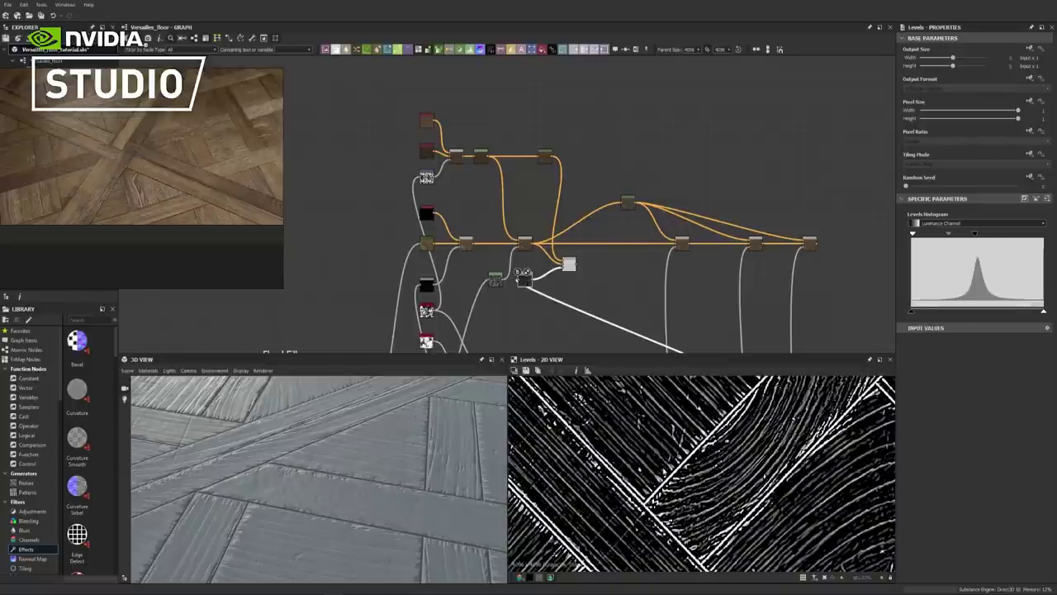
{"action": "scroll", "coordinate": [609, 514], "scroll_direction": "down", "scroll_amount": 3}
{"action": "scroll", "coordinate": [567, 441], "scroll_direction": "up", "scroll_amount": 2}
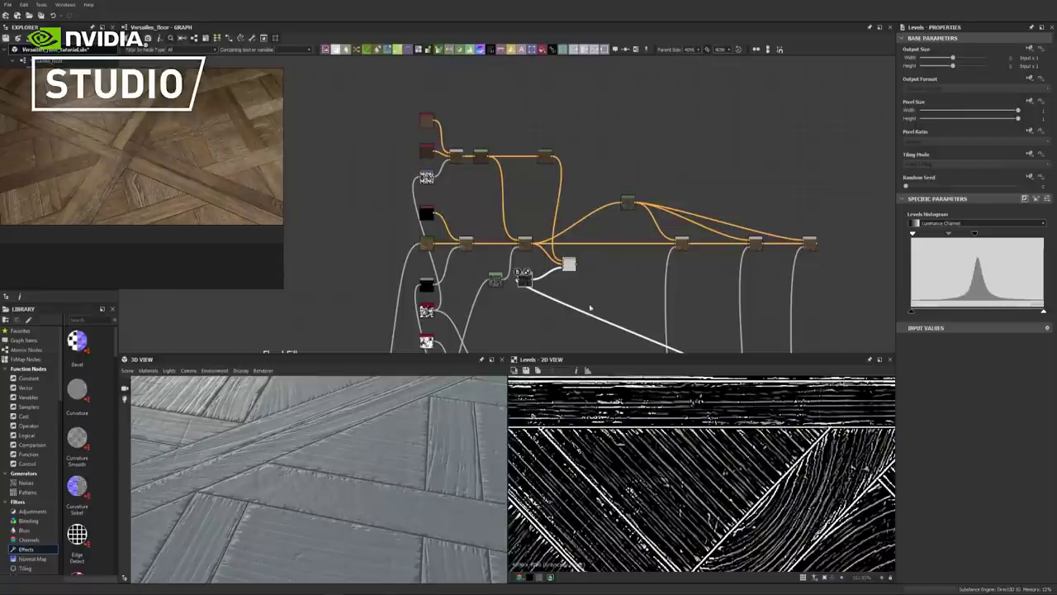
Set the blending mode of the grain Blend to Multiply and check the darkened grain on the parquet
{"action": "left_click", "coordinate": [568, 263]}
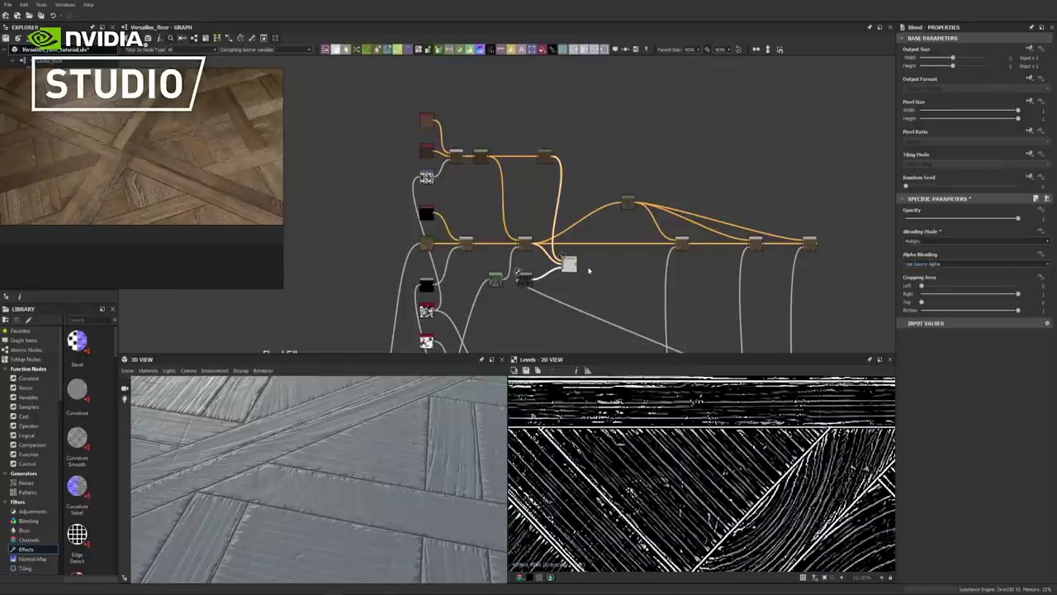
{"action": "double_click", "coordinate": [569, 263]}
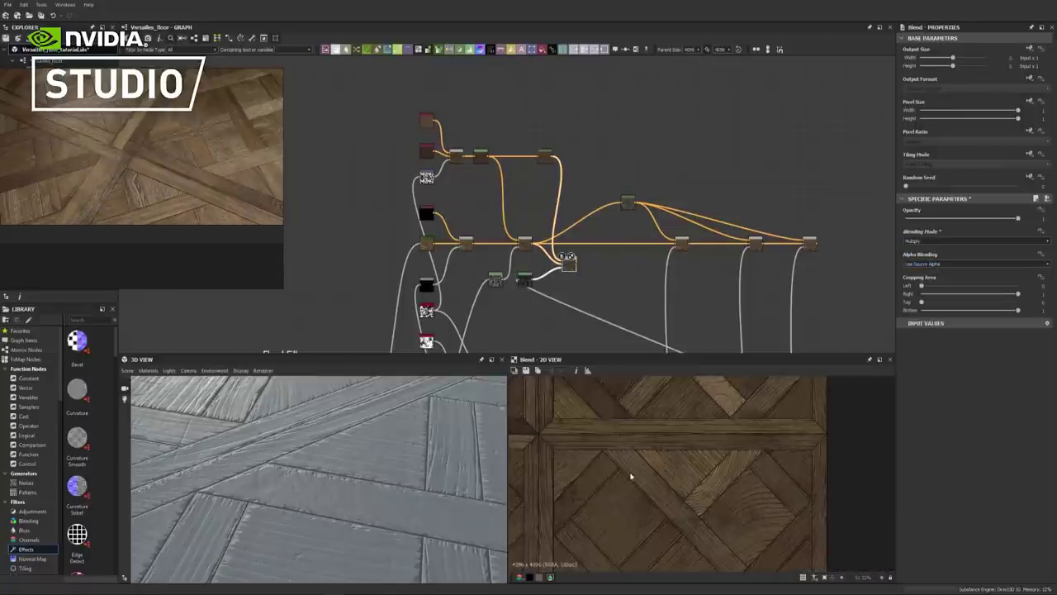
{"action": "scroll", "coordinate": [591, 482], "scroll_direction": "down", "scroll_amount": 2}
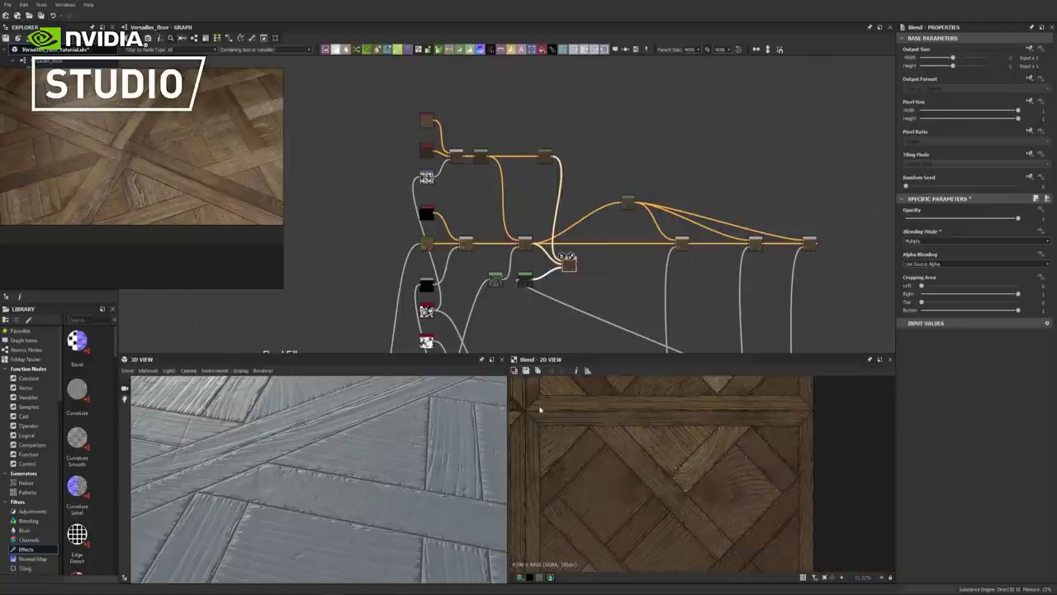
Readjust the input range of the Levels node that masks the grain Blend
{"action": "scroll", "coordinate": [625, 431], "scroll_direction": "up", "scroll_amount": 2}
{"action": "double_click", "coordinate": [524, 276]}
{"action": "mouse_move", "coordinate": [977, 236]}
{"action": "left_mouse_down"}
{"action": "mouse_move", "coordinate": [943, 235]}
{"action": "mouse_move", "coordinate": [953, 235]}
{"action": "left_mouse_up"}
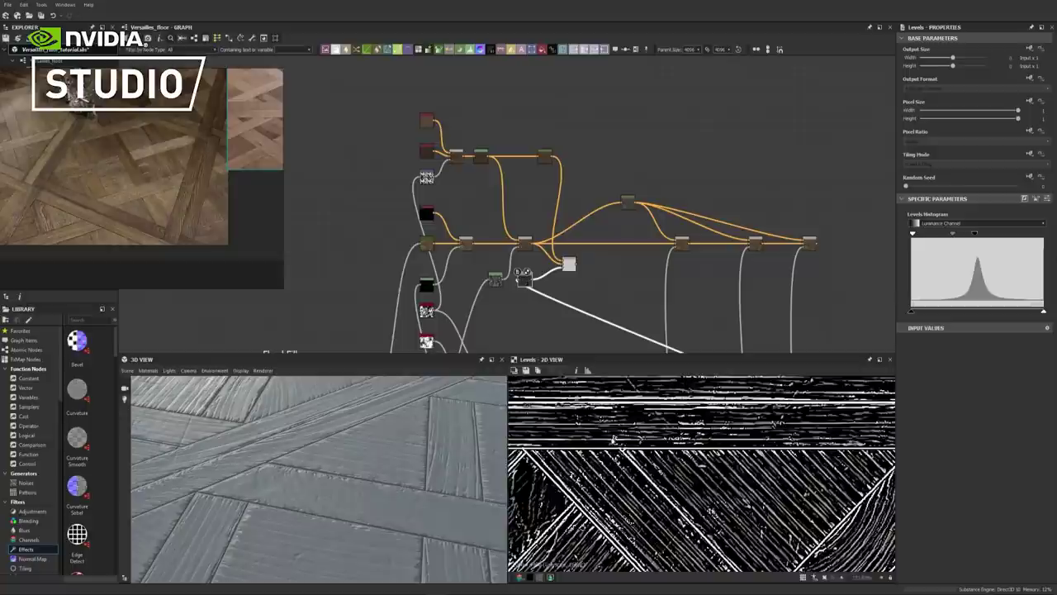
Preview the result of the grain Blend against the wood reference photos
{"action": "scroll", "coordinate": [723, 428], "scroll_direction": "up", "scroll_amount": 3}
{"action": "scroll", "coordinate": [730, 428], "scroll_direction": "down", "scroll_amount": 3}
{"action": "scroll", "coordinate": [567, 237], "scroll_direction": "up", "scroll_amount": 3}
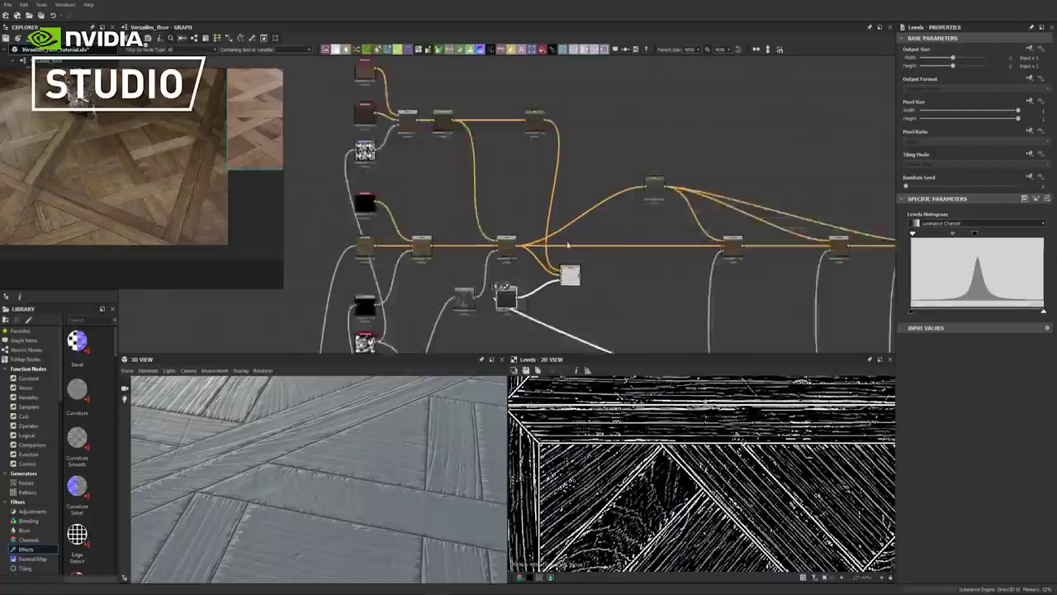
{"action": "left_click", "coordinate": [570, 292]}
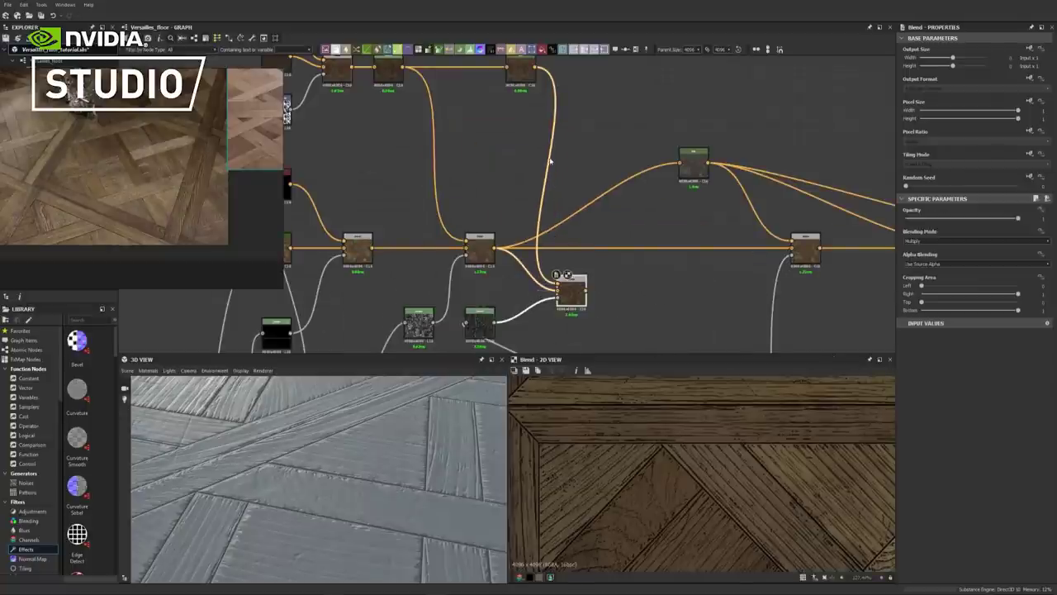
Insert a Transformation 2D node before the grain branch's HSL node and scale down and rotate its color texture
{"action": "left_click", "coordinate": [532, 50]}
{"action": "scroll", "coordinate": [529, 257], "scroll_direction": "down", "scroll_amount": 3}
{"action": "left_click_drag", "start_coordinate": [583, 278], "coordinate": [483, 156]}
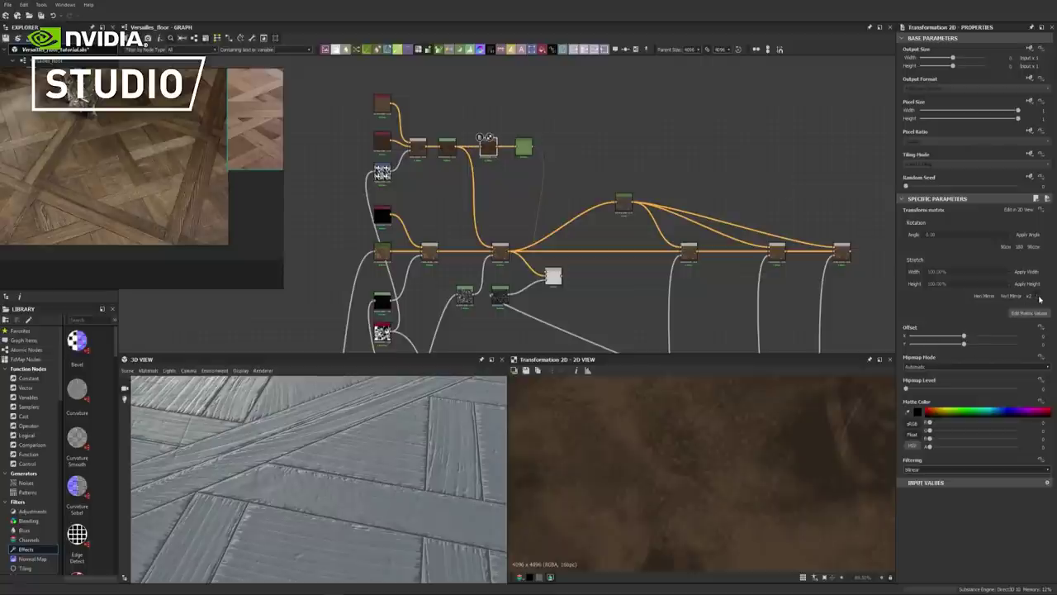
{"action": "left_click", "coordinate": [1006, 247]}
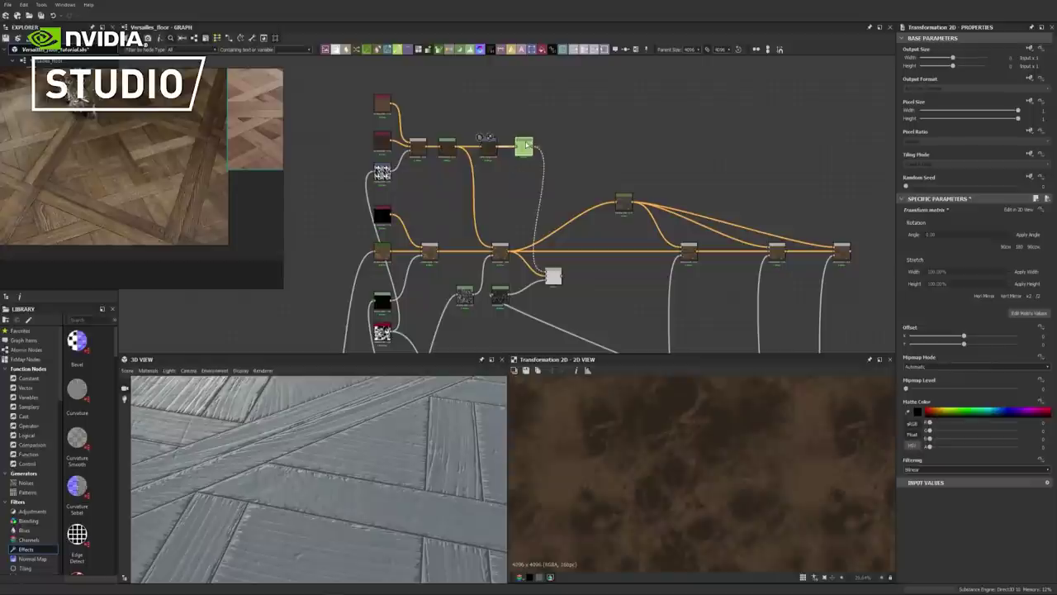
Check the grain Blend and insert it into the main color chain, in line with the following wear Blends
{"action": "double_click", "coordinate": [553, 275]}
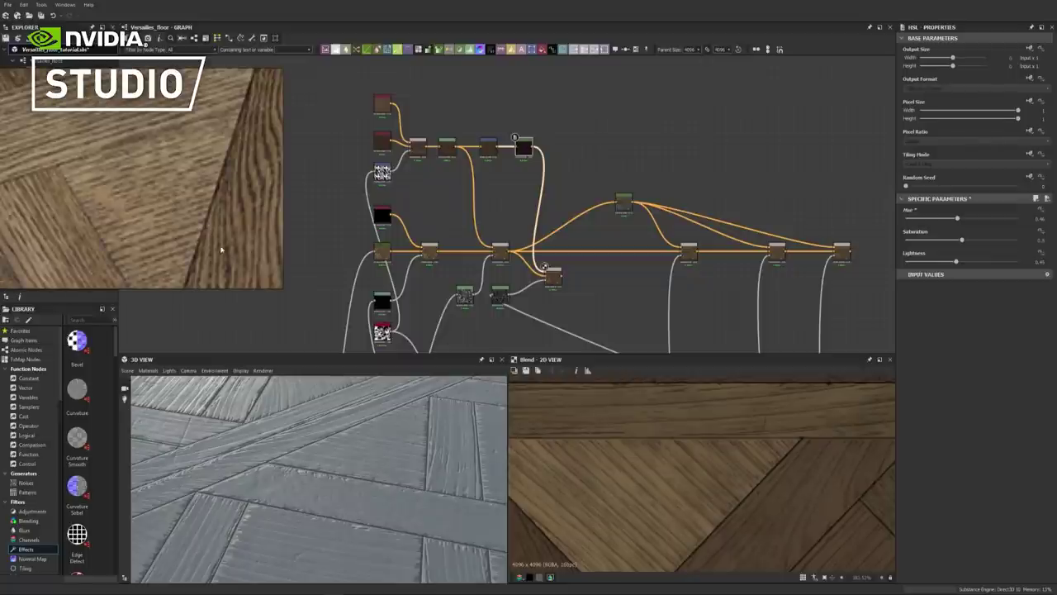
{"action": "left_click_drag", "start_coordinate": [561, 275], "coordinate": [682, 254]}
{"action": "left_click_drag", "start_coordinate": [556, 280], "coordinate": [556, 263]}
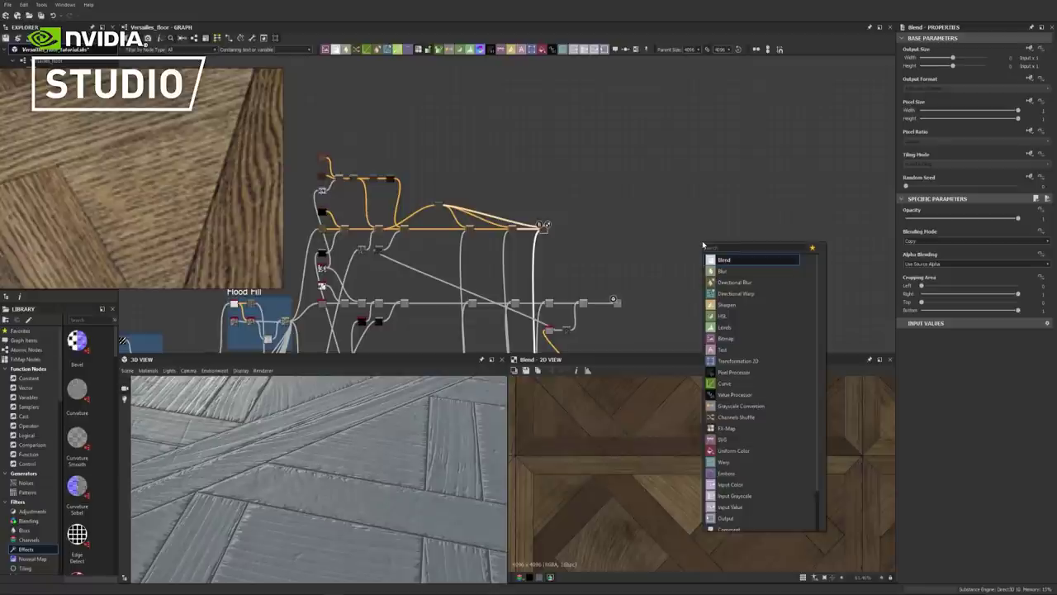
Add a baseColor Output node at the end of the color chain and view the colored floor in 3D
{"action": "type", "text": "out"}
{"action": "key", "text": "Return"}
{"action": "left_click_drag", "start_coordinate": [378, 460], "coordinate": [360, 448]}
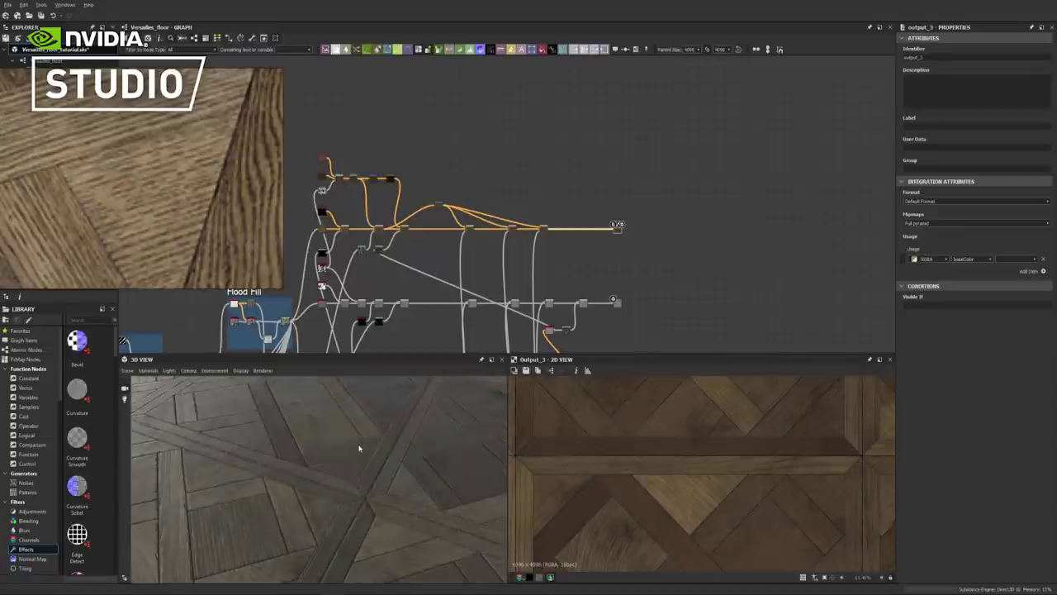
Insert a Levels node between the last color Blend and the baseColor output and adjust its midtones
{"action": "scroll", "coordinate": [613, 231], "scroll_direction": "up", "scroll_amount": 5}
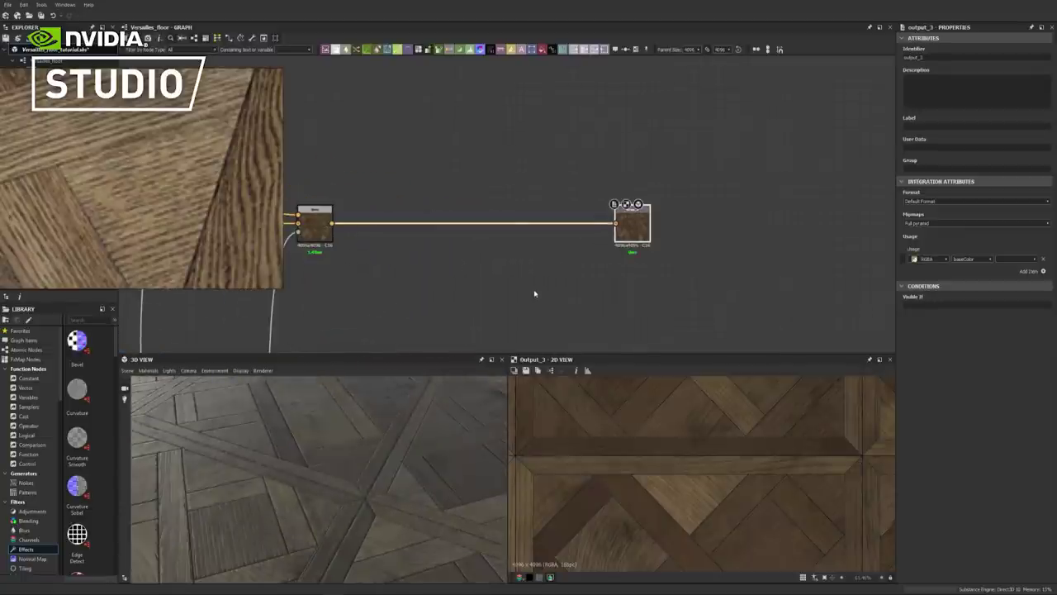
{"action": "key", "text": "space"}
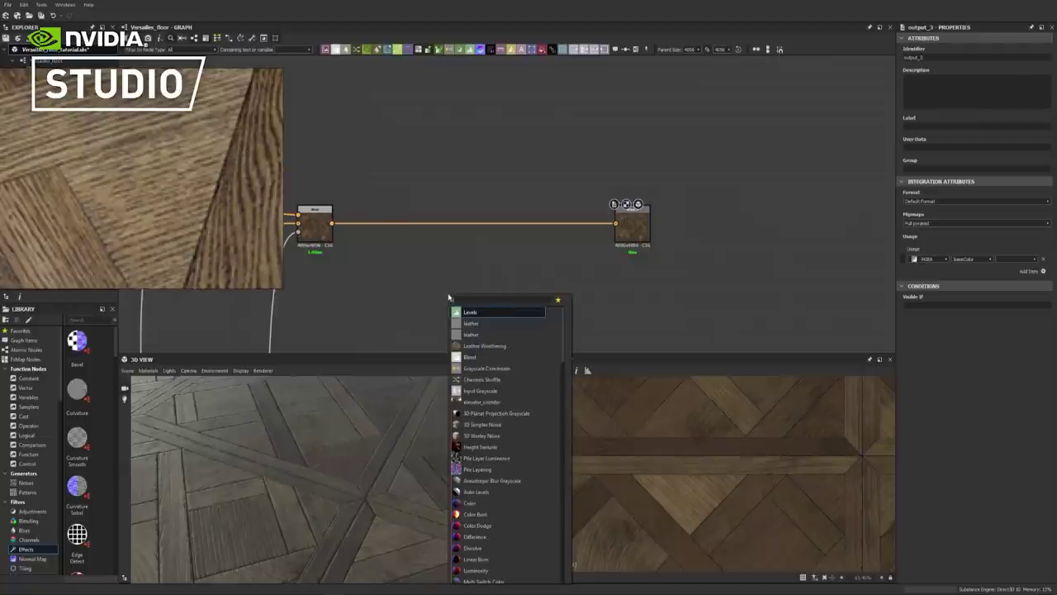
{"action": "key", "text": "Return"}
{"action": "left_click_drag", "start_coordinate": [332, 223], "coordinate": [615, 223]}
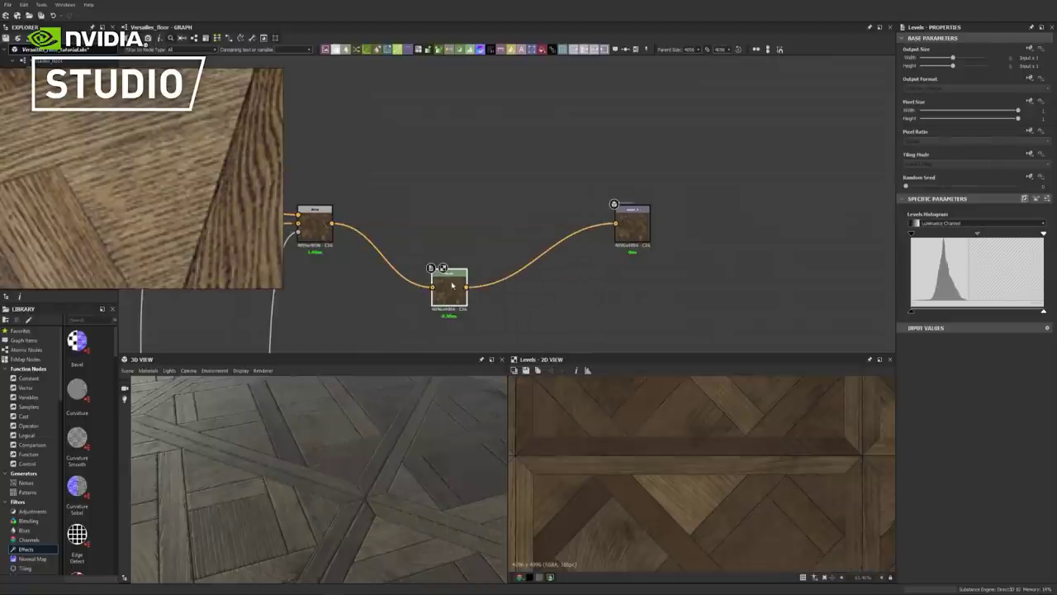
{"action": "left_click_drag", "start_coordinate": [446, 286], "coordinate": [557, 221]}
{"action": "mouse_move", "coordinate": [978, 234]}
{"action": "left_mouse_down"}
{"action": "mouse_move", "coordinate": [969, 233]}
{"action": "mouse_move", "coordinate": [979, 235]}
{"action": "left_mouse_up"}
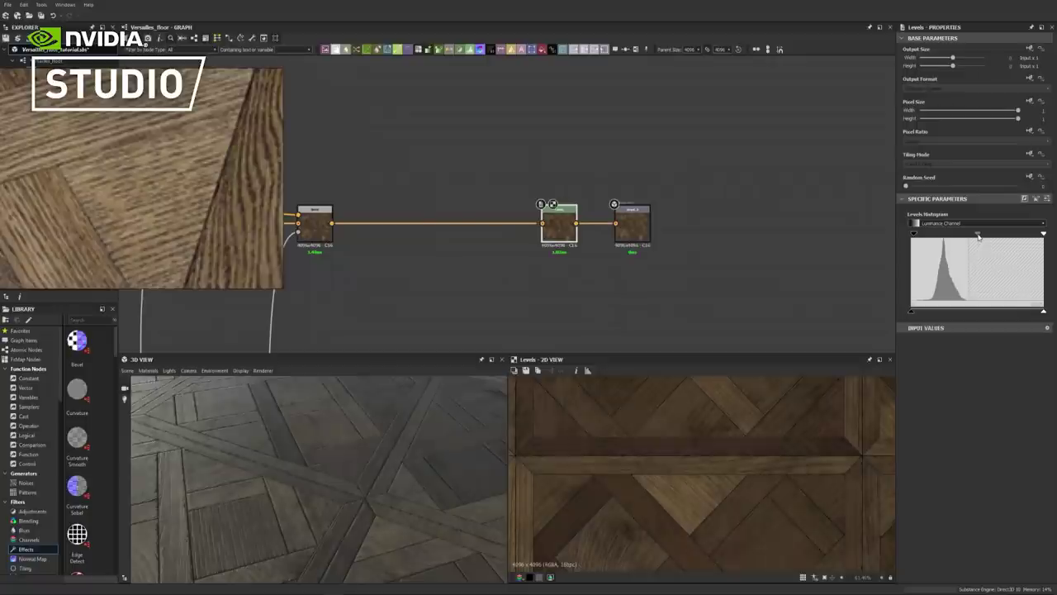
Examine the base color across the whole floor and up close on the planks, in both 2D and 3D
{"action": "mouse_move", "coordinate": [353, 489]}
{"action": "left_mouse_down"}
{"action": "mouse_move", "coordinate": [385, 501]}
{"action": "mouse_move", "coordinate": [405, 486]}
{"action": "mouse_move", "coordinate": [320, 459]}
{"action": "mouse_move", "coordinate": [371, 441]}
{"action": "mouse_move", "coordinate": [341, 470]}
{"action": "mouse_move", "coordinate": [345, 498]}
{"action": "left_mouse_up"}
{"action": "scroll", "coordinate": [643, 517], "scroll_direction": "down", "scroll_amount": 3}
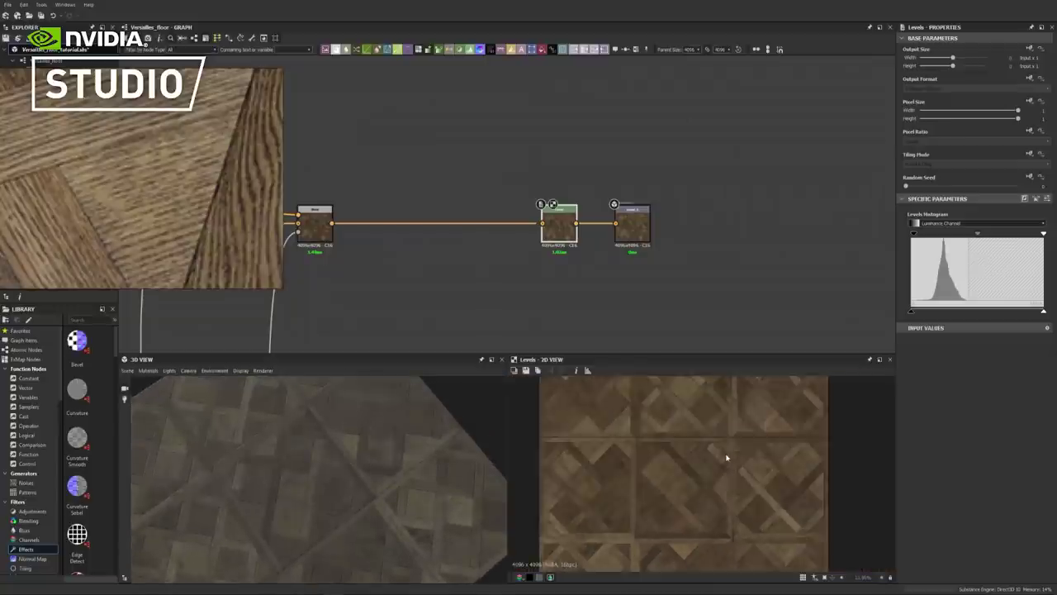
{"action": "scroll", "coordinate": [724, 455], "scroll_direction": "up", "scroll_amount": 4}
{"action": "scroll", "coordinate": [582, 467], "scroll_direction": "down", "scroll_amount": 5}
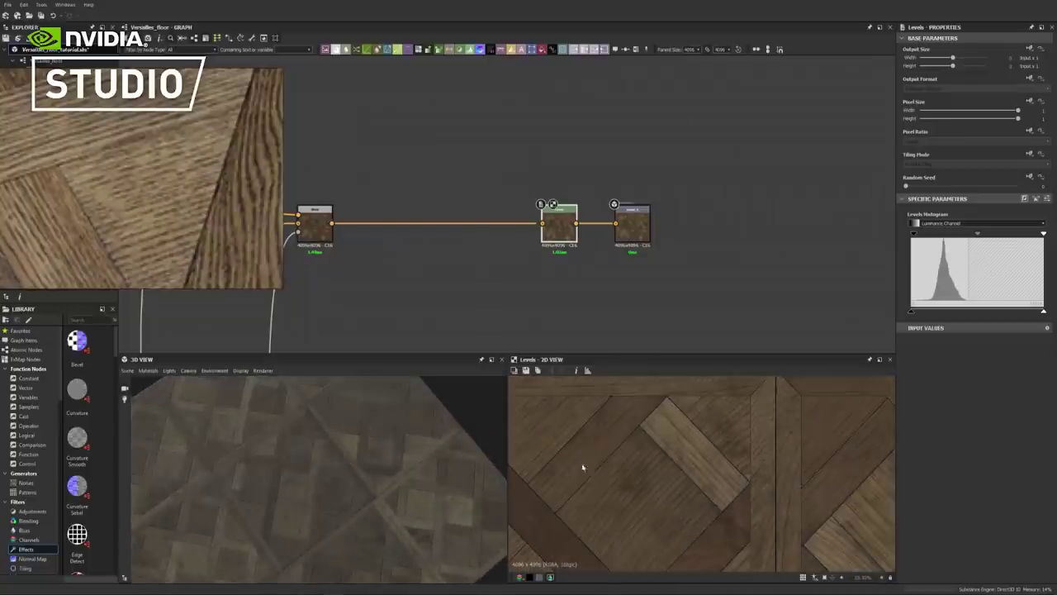
{"action": "left_click_drag", "start_coordinate": [328, 505], "coordinate": [346, 490]}
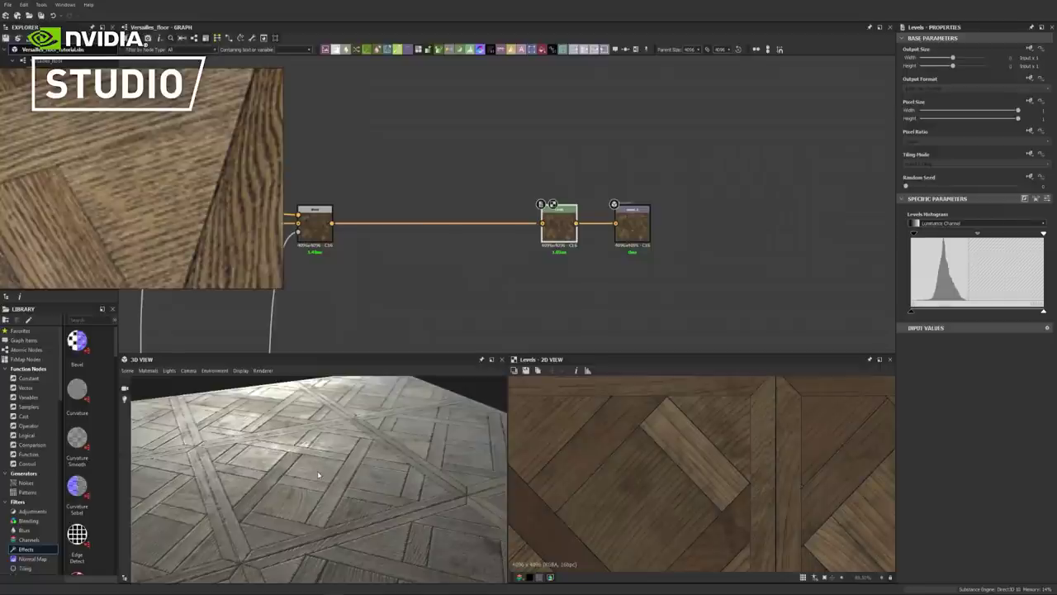
{"action": "scroll", "coordinate": [302, 460], "scroll_direction": "up", "scroll_amount": 8}
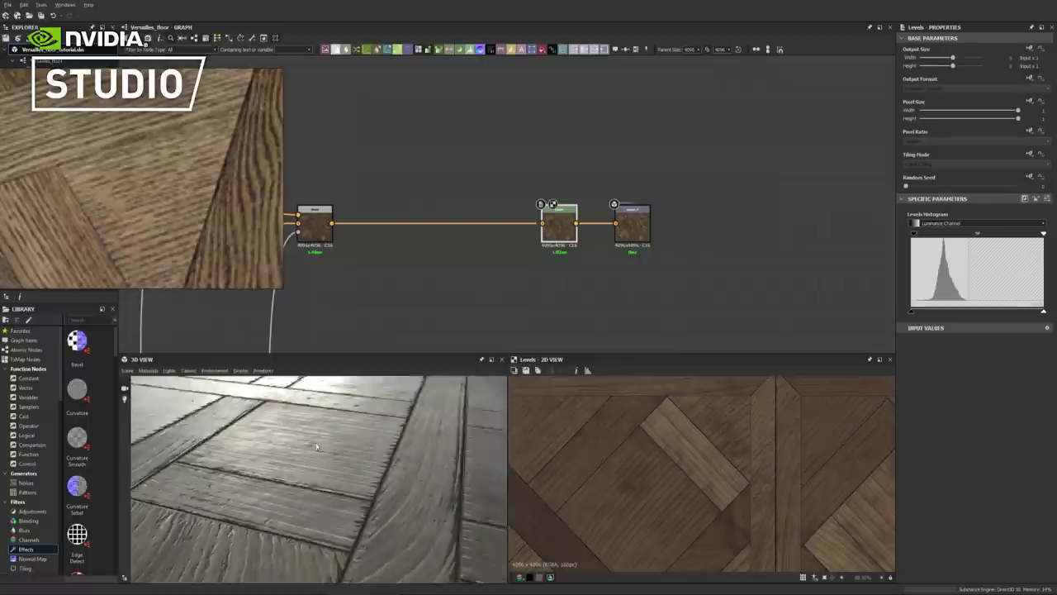
{"action": "left_click_drag", "start_coordinate": [313, 446], "coordinate": [242, 453]}
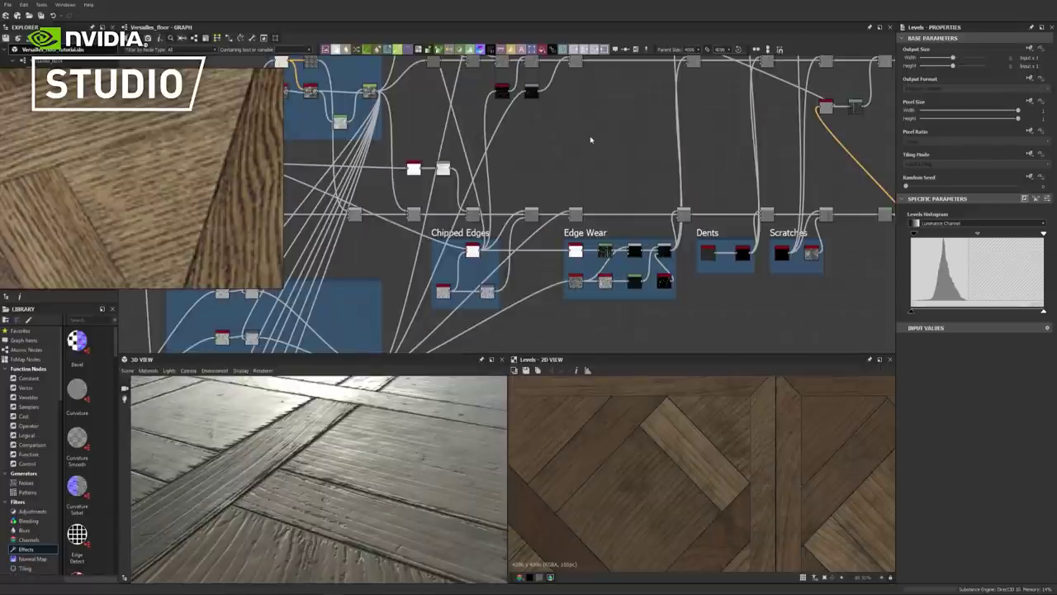
Preview the final Blend of the Edge Wear group and inspect its edge mask
{"action": "key", "text": "space"}
{"action": "key", "text": "Escape"}
{"action": "double_click", "coordinate": [663, 251]}
{"action": "scroll", "coordinate": [693, 494], "scroll_direction": "down", "scroll_amount": 2}
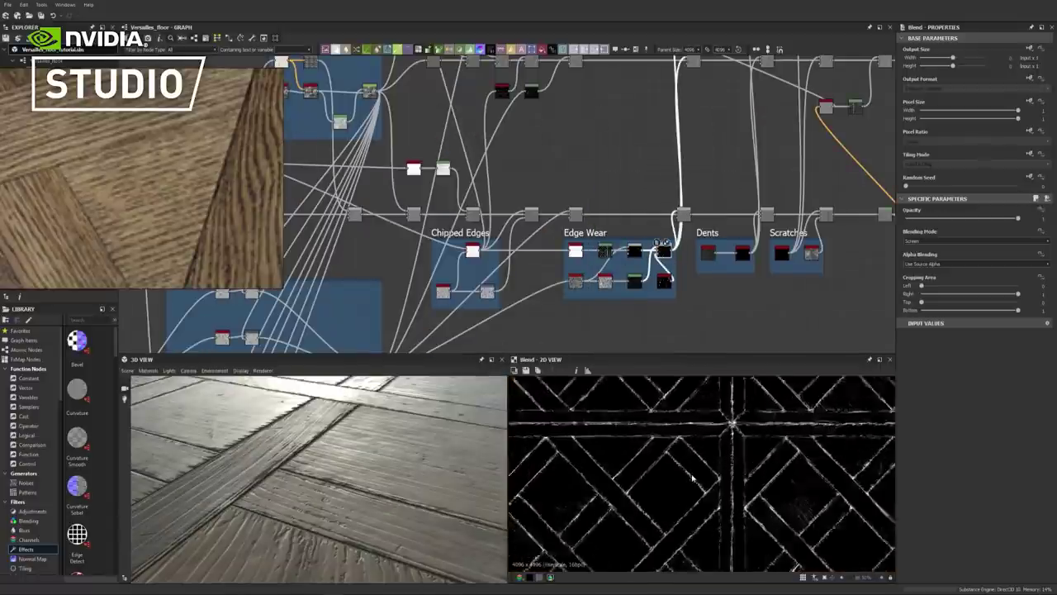
{"action": "scroll", "coordinate": [692, 498], "scroll_direction": "up", "scroll_amount": 2}
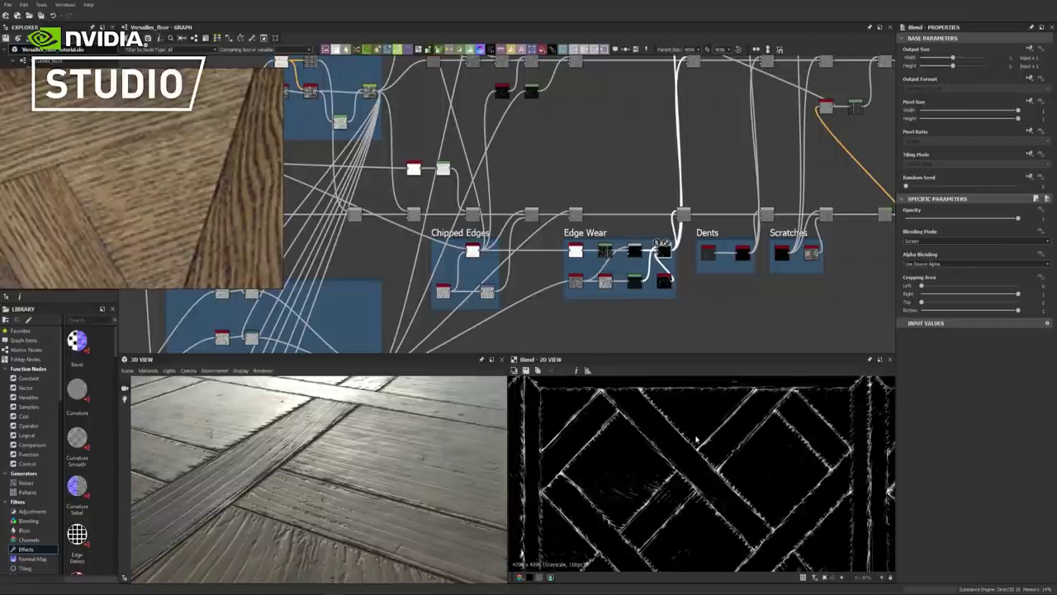
{"action": "scroll", "coordinate": [696, 440], "scroll_direction": "down", "scroll_amount": 2}
Add a Blur HQ Grayscale node fed from the Edge Wear mask and adjust its blur intensity
{"action": "left_click", "coordinate": [634, 178]}
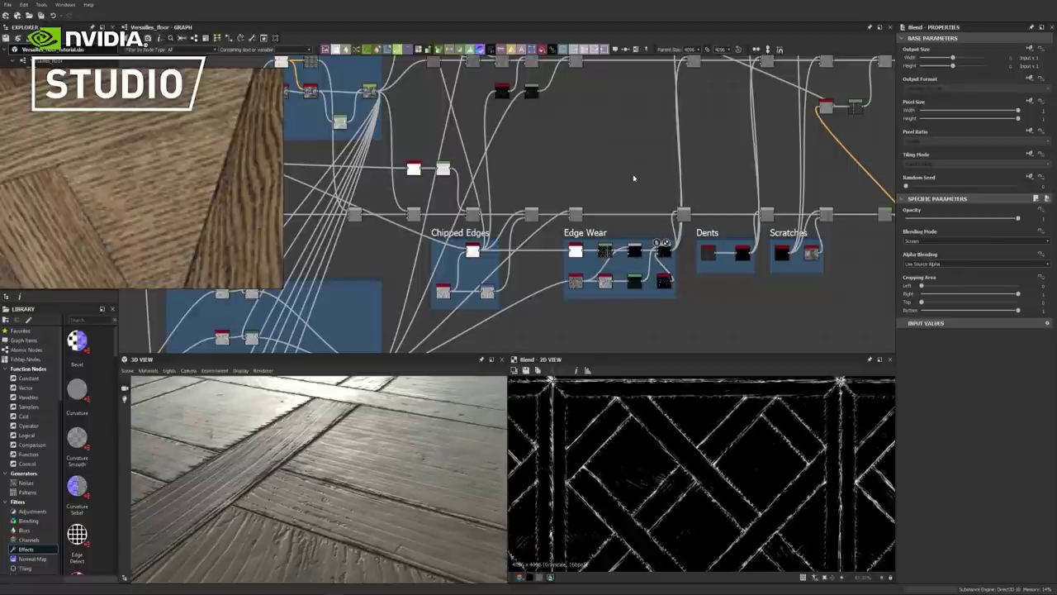
{"action": "key", "text": "space"}
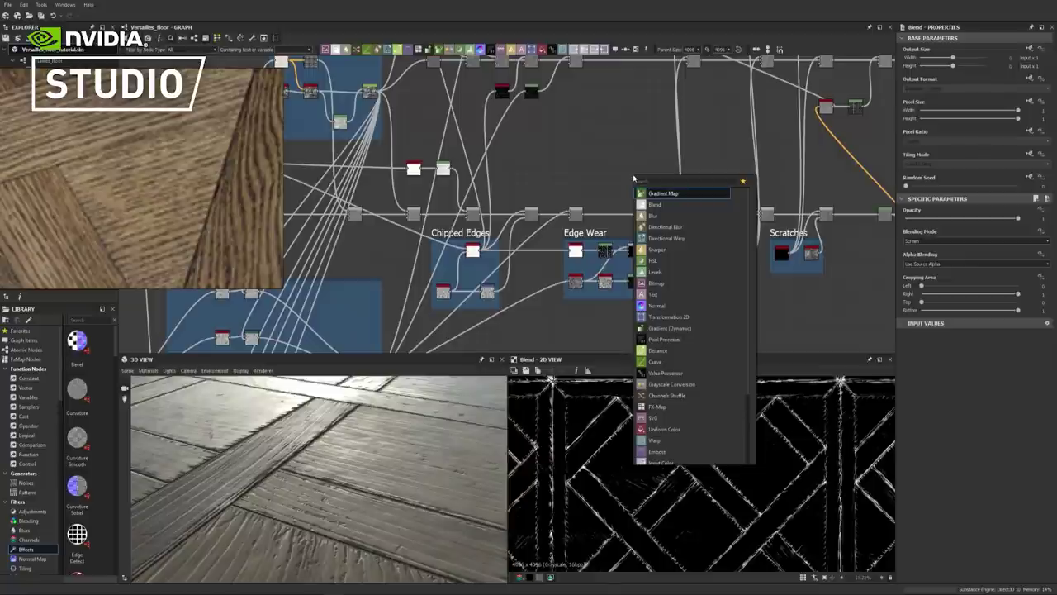
{"action": "type", "text": "blur hq"}
{"action": "key", "text": "Return"}
{"action": "left_click_drag", "start_coordinate": [673, 251], "coordinate": [625, 171]}
{"action": "left_click_drag", "start_coordinate": [634, 170], "coordinate": [605, 163]}
{"action": "middle_click_drag", "start_coordinate": [637, 144], "coordinate": [674, 184]}
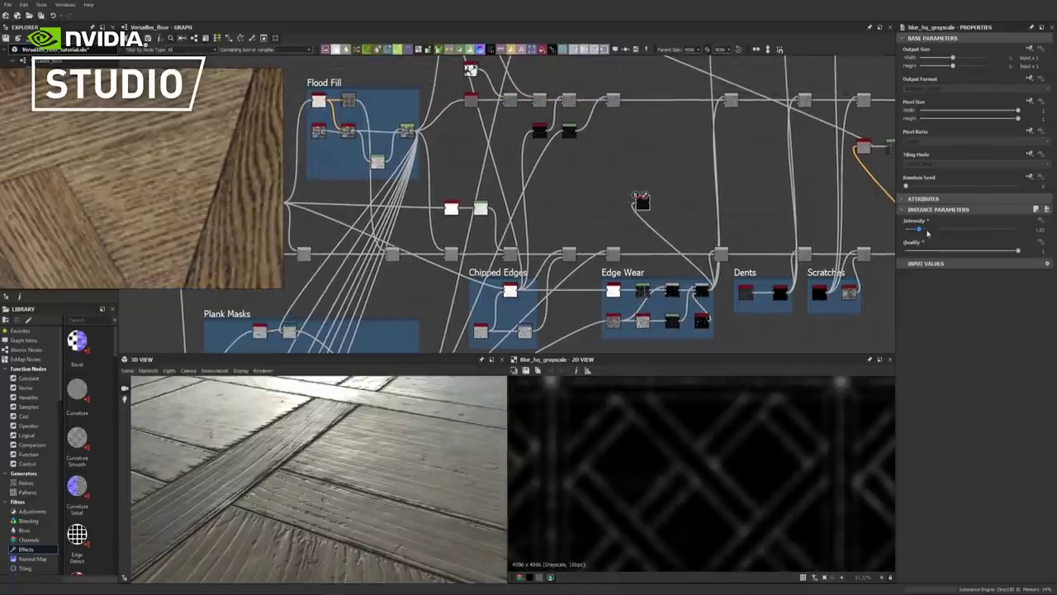
{"action": "left_click_drag", "start_coordinate": [920, 231], "coordinate": [911, 231]}
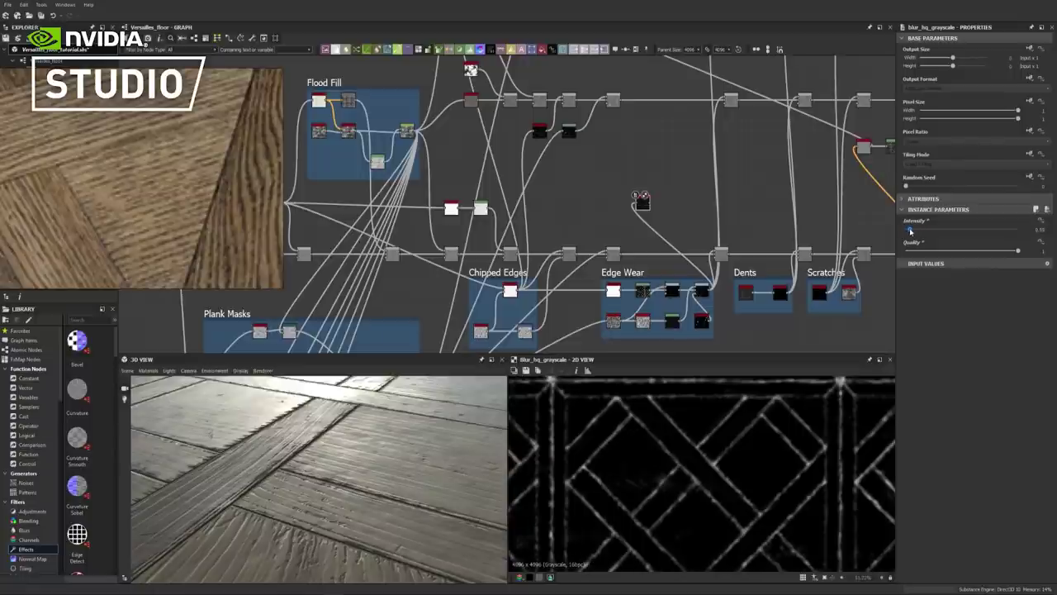
Add a Multi Directional Warp Grayscale node that warps the blurred edge mask using the plank wood texture
{"action": "key", "text": "space"}
{"action": "type", "text": "dir"}
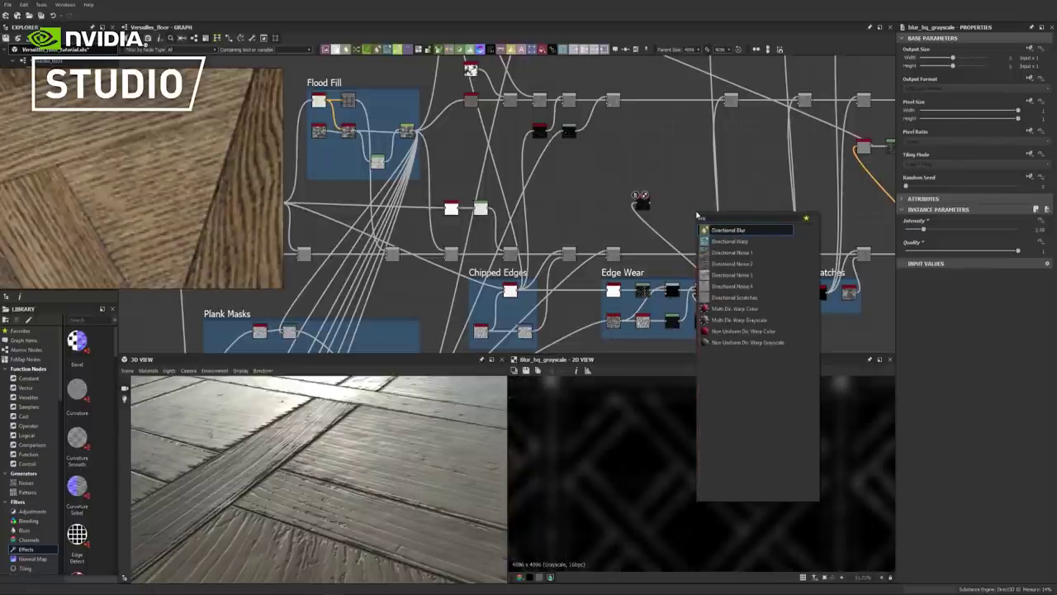
{"action": "left_click", "coordinate": [760, 320]}
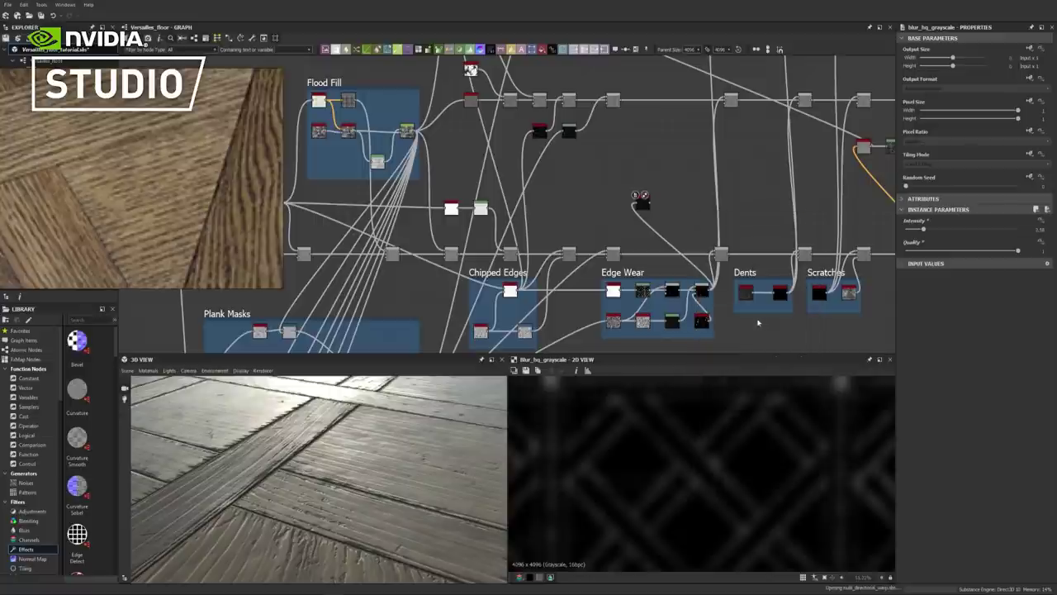
{"action": "left_click_drag", "start_coordinate": [697, 214], "coordinate": [676, 203]}
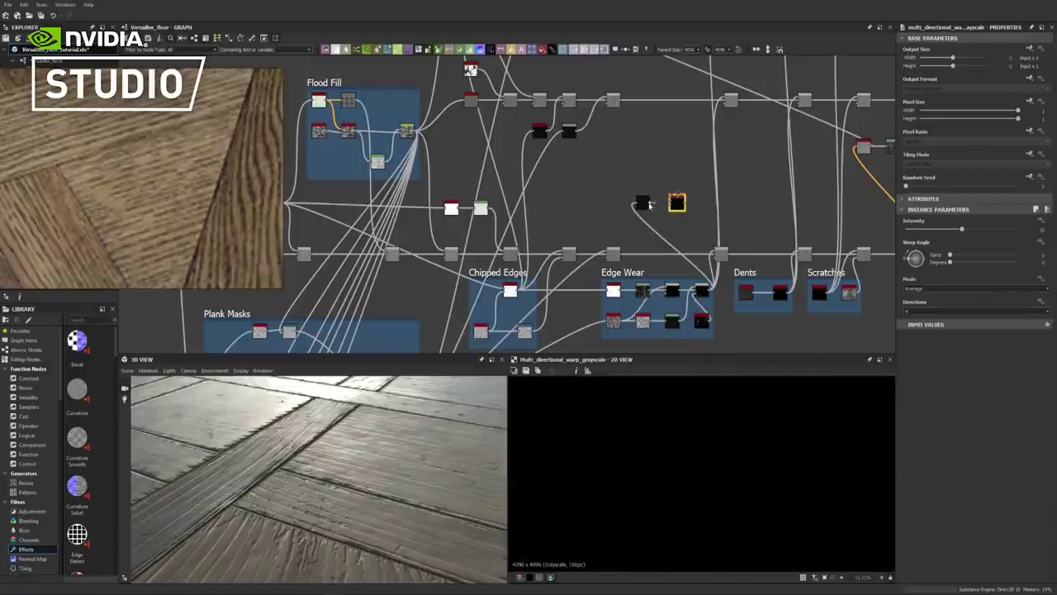
{"action": "scroll", "coordinate": [649, 205], "scroll_direction": "down", "scroll_amount": 3}
{"action": "left_click_drag", "start_coordinate": [670, 217], "coordinate": [523, 337]}
Lower the intensity of the multi directional warp and set its directions to 2
{"action": "mouse_move", "coordinate": [962, 230]}
{"action": "left_mouse_down"}
{"action": "mouse_move", "coordinate": [936, 233]}
{"action": "mouse_move", "coordinate": [954, 230]}
{"action": "left_mouse_up"}
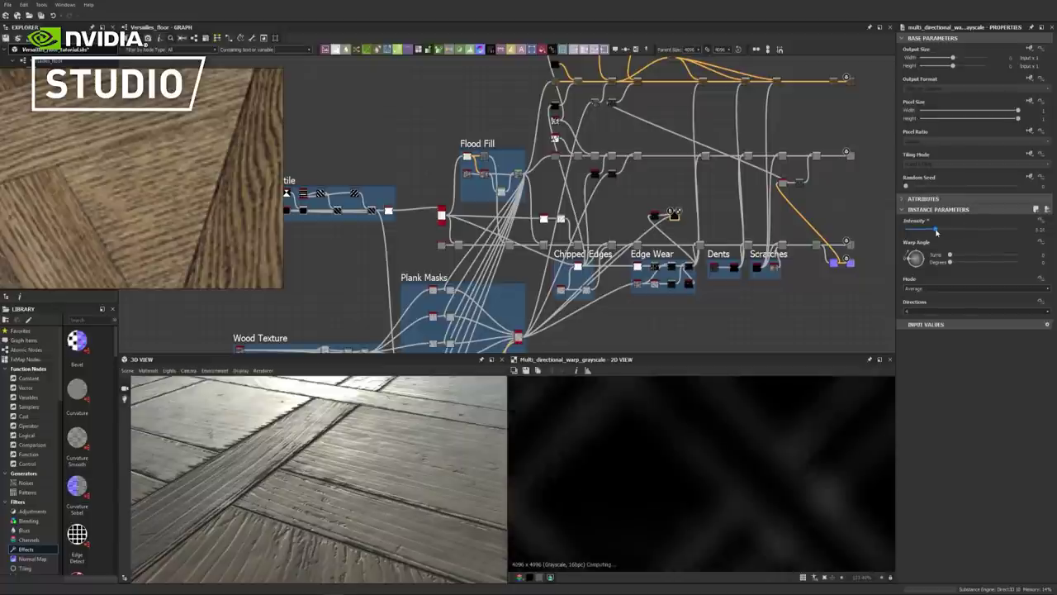
{"action": "left_click", "coordinate": [932, 312]}
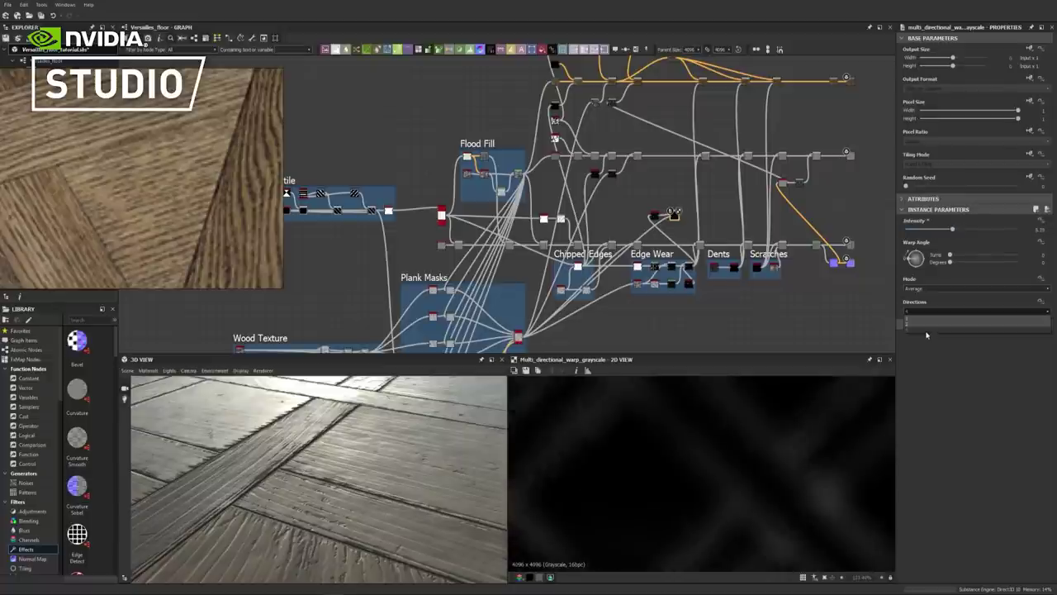
{"action": "left_click", "coordinate": [927, 323]}
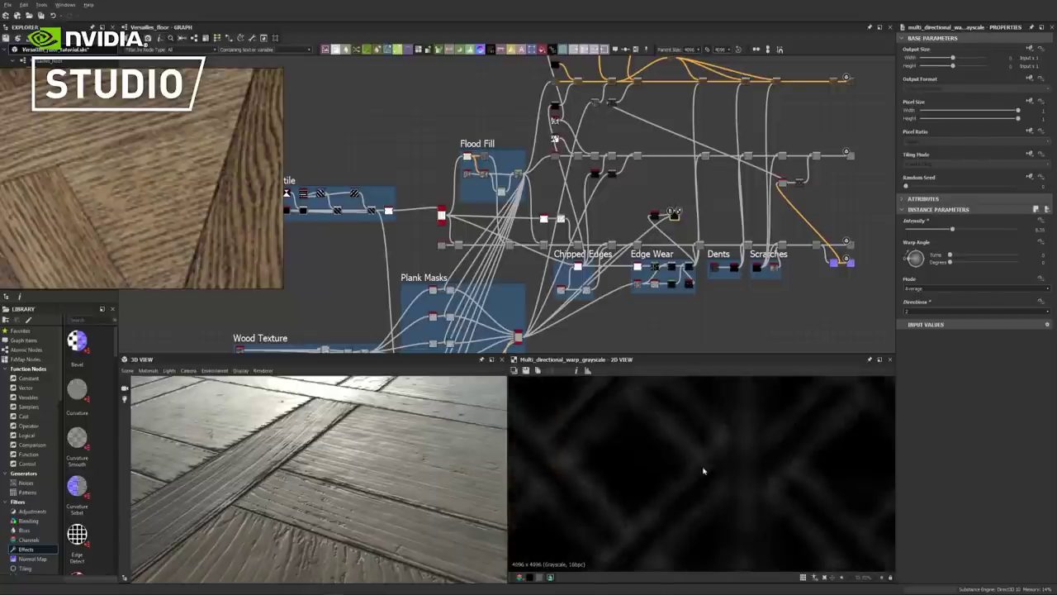
{"action": "scroll", "coordinate": [598, 482], "scroll_direction": "up", "scroll_amount": 3}
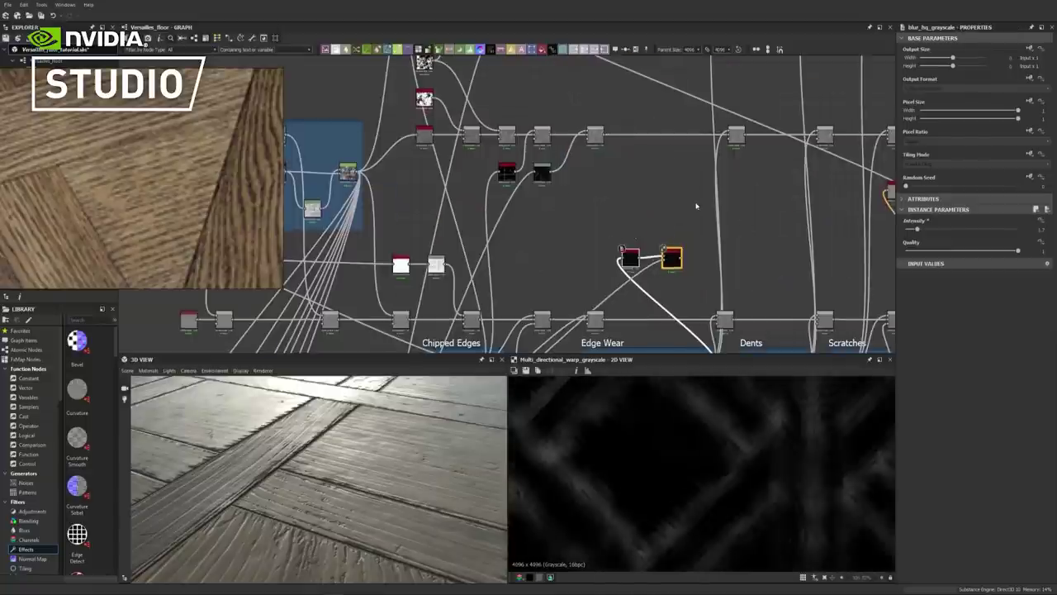
Insert a Blend node into the roughness chain before the edge wear Blend, with the warped edge mask as foreground
{"action": "key", "text": "space"}
{"action": "type", "text": "ble"}
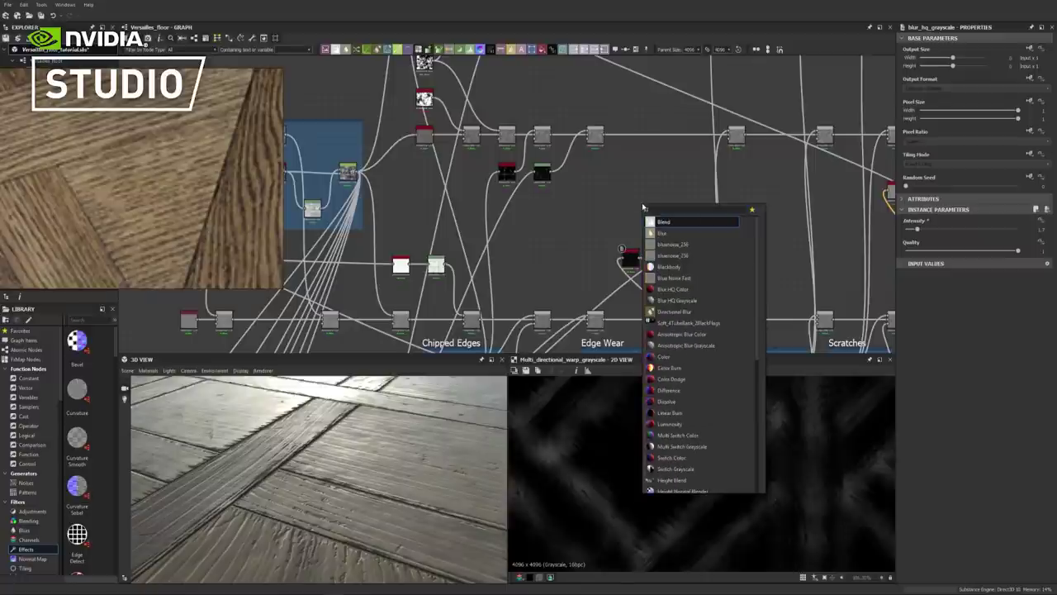
{"action": "left_click", "coordinate": [666, 221]}
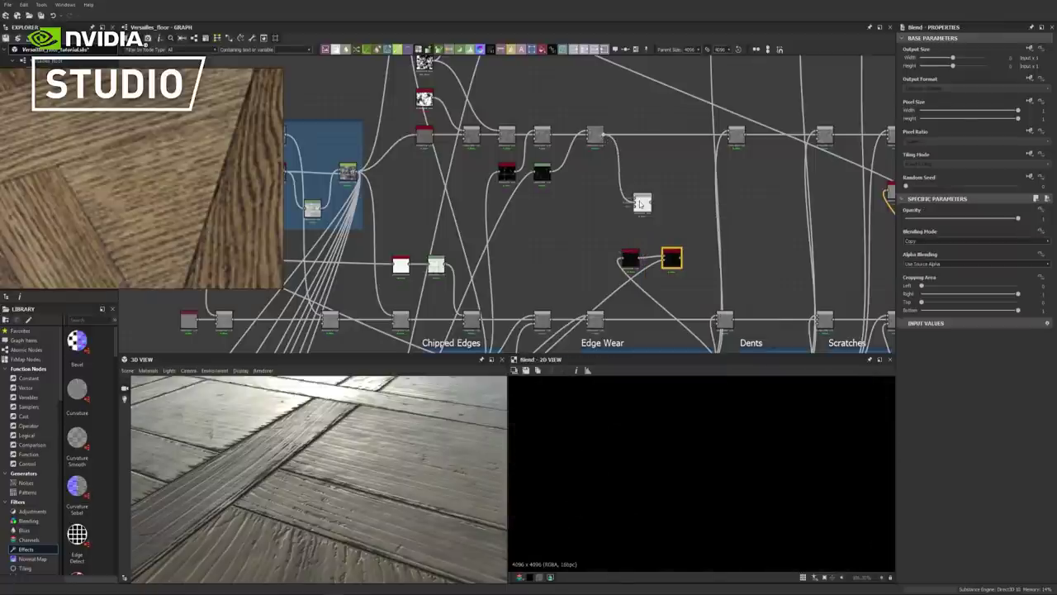
{"action": "left_click_drag", "start_coordinate": [652, 204], "coordinate": [730, 136]}
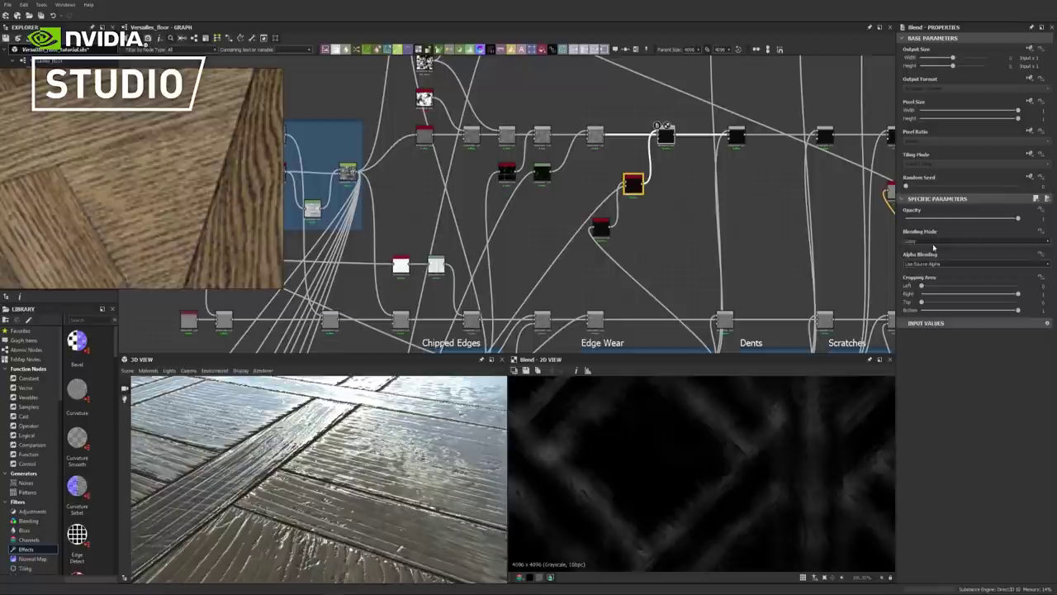
Set the new roughness Blend's blending mode to Screen, check the floor in 3D, and align the blur and warp nodes beneath the chain
{"action": "left_click", "coordinate": [934, 242]}
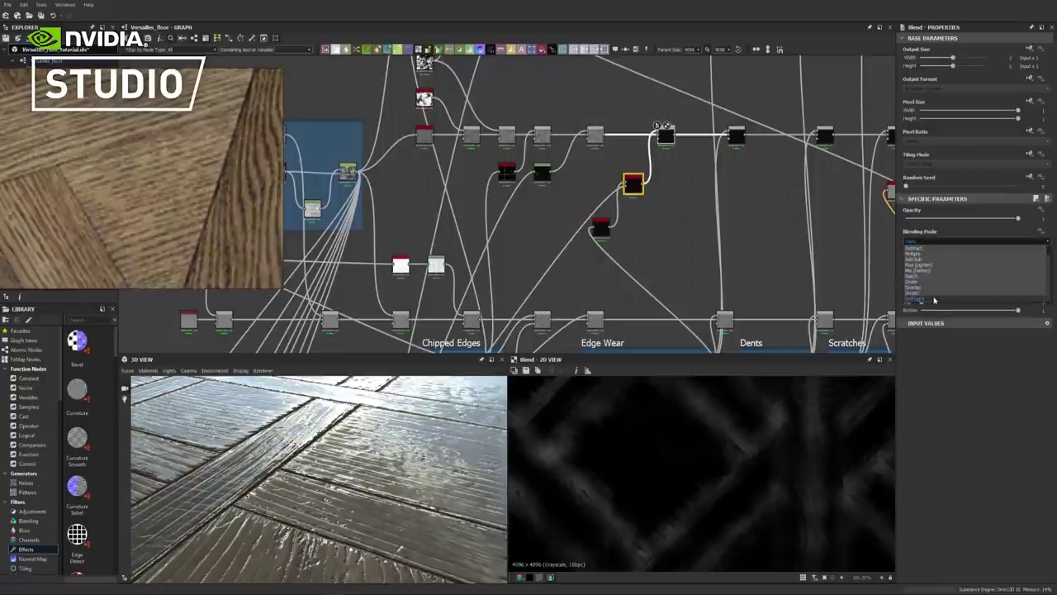
{"action": "left_click", "coordinate": [921, 299]}
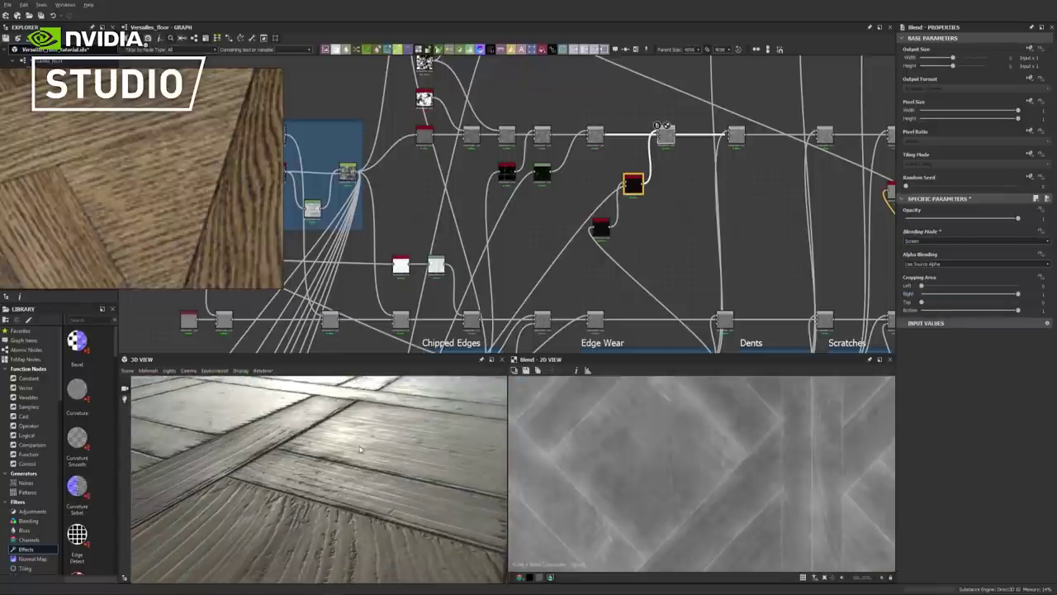
{"action": "left_click_drag", "start_coordinate": [344, 422], "coordinate": [299, 442]}
{"action": "left_click_drag", "start_coordinate": [604, 232], "coordinate": [632, 175]}
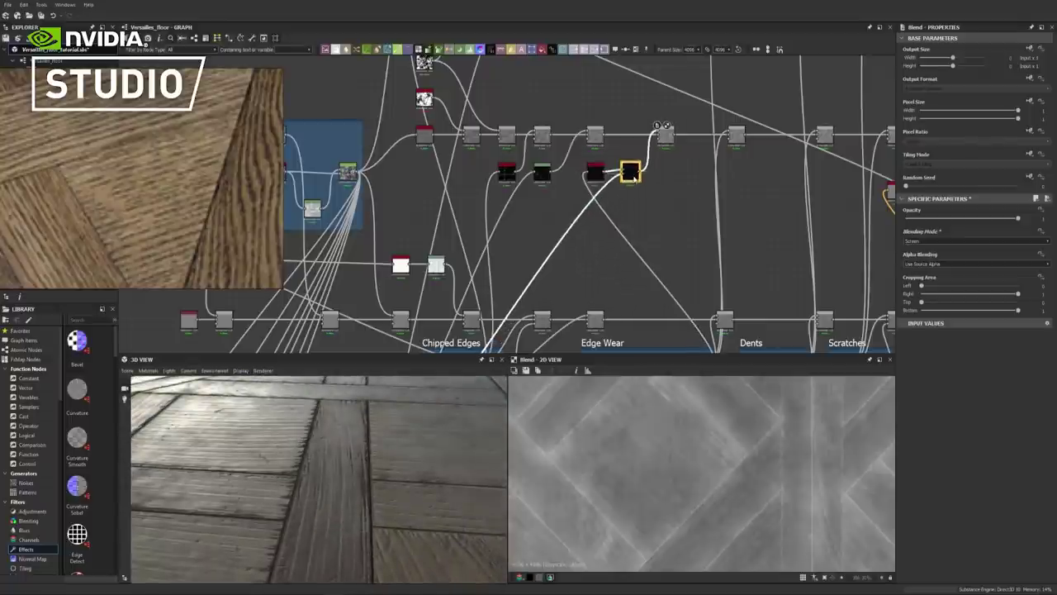
Examine the Screen-blended edge wear up close on the 3D floor and in the roughness map
{"action": "left_click_drag", "start_coordinate": [378, 437], "coordinate": [420, 451]}
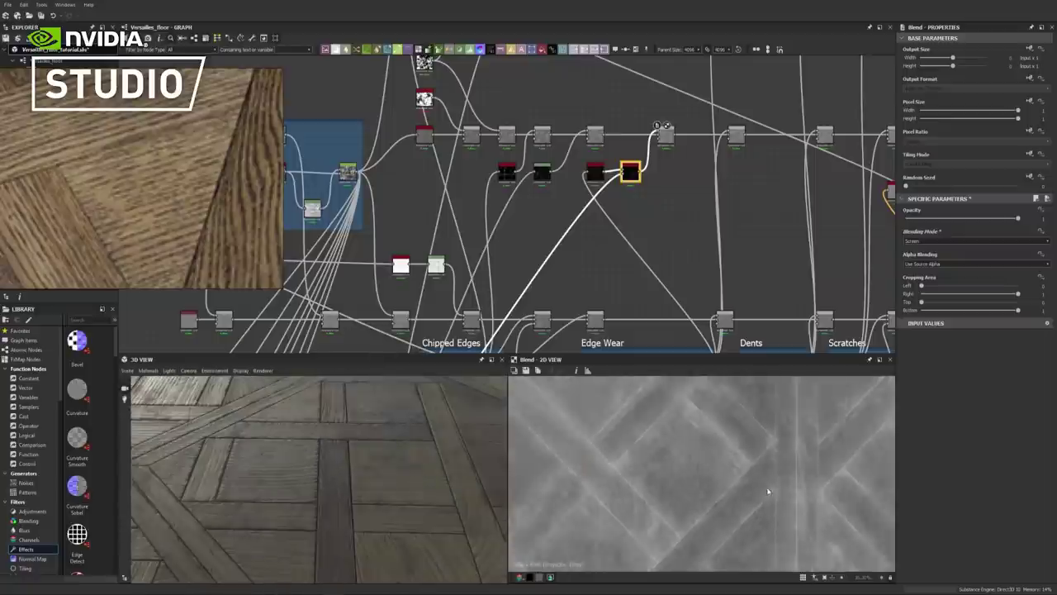
{"action": "scroll", "coordinate": [769, 492], "scroll_direction": "down", "scroll_amount": 6}
{"action": "scroll", "coordinate": [692, 454], "scroll_direction": "up", "scroll_amount": 3}
{"action": "middle_click_drag", "start_coordinate": [685, 451], "coordinate": [652, 440]}
{"action": "scroll", "coordinate": [823, 486], "scroll_direction": "up", "scroll_amount": 3}
{"action": "scroll", "coordinate": [830, 479], "scroll_direction": "down", "scroll_amount": 2}
{"action": "left_click_drag", "start_coordinate": [303, 502], "coordinate": [278, 504]}
{"action": "left_click_drag", "start_coordinate": [471, 491], "coordinate": [273, 453]}
{"action": "scroll", "coordinate": [652, 185], "scroll_direction": "down", "scroll_amount": 6}
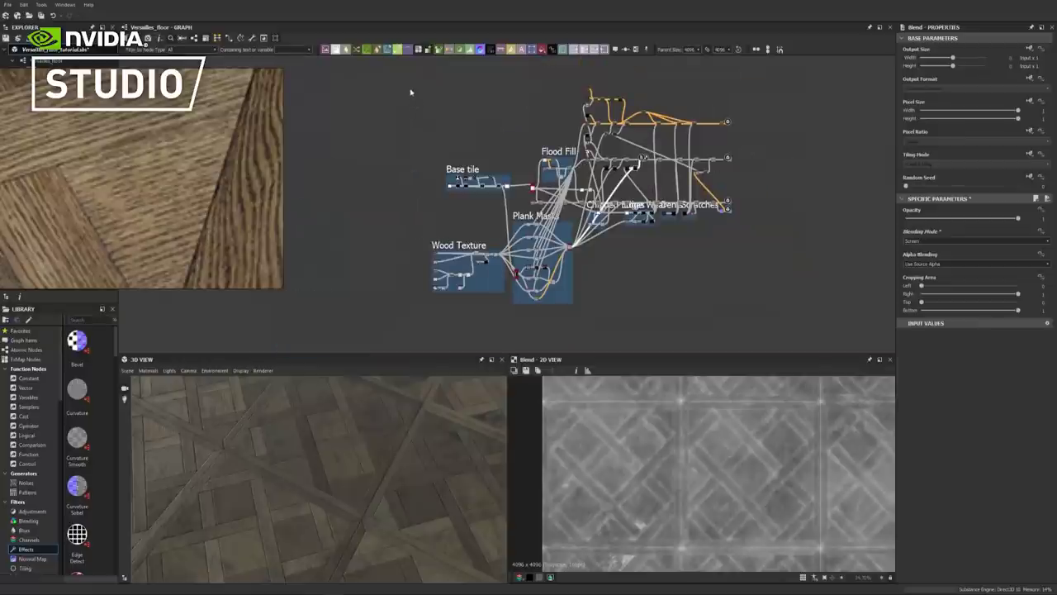
Inspect the whole floor plane from low and high angles to judge how the roughness catches the light
{"action": "left_click_drag", "start_coordinate": [410, 92], "coordinate": [738, 336]}
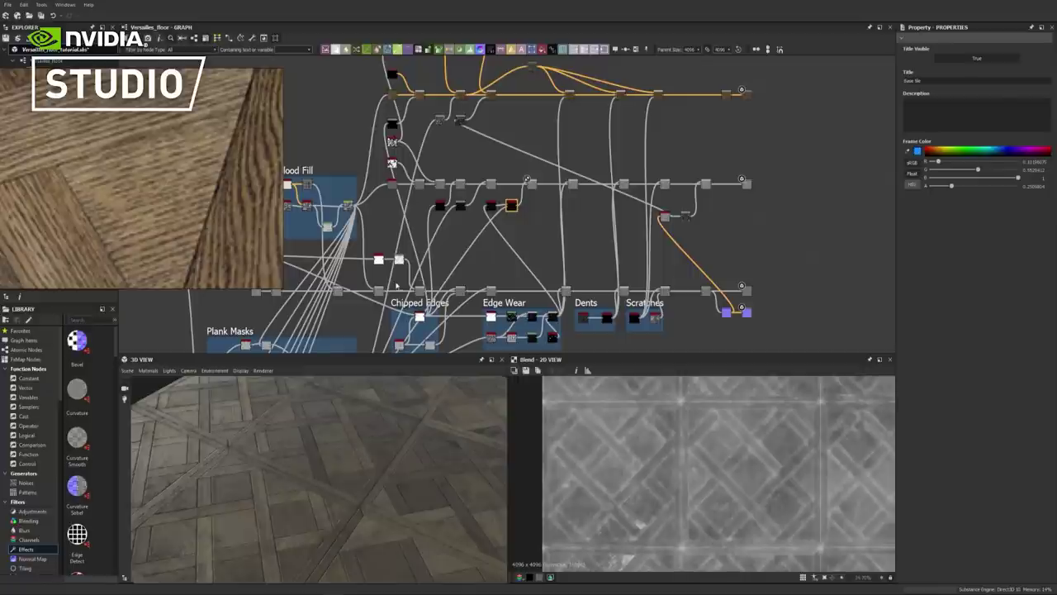
{"action": "scroll", "coordinate": [330, 499], "scroll_direction": "down", "scroll_amount": 5}
{"action": "left_click_drag", "start_coordinate": [328, 490], "coordinate": [364, 493]}
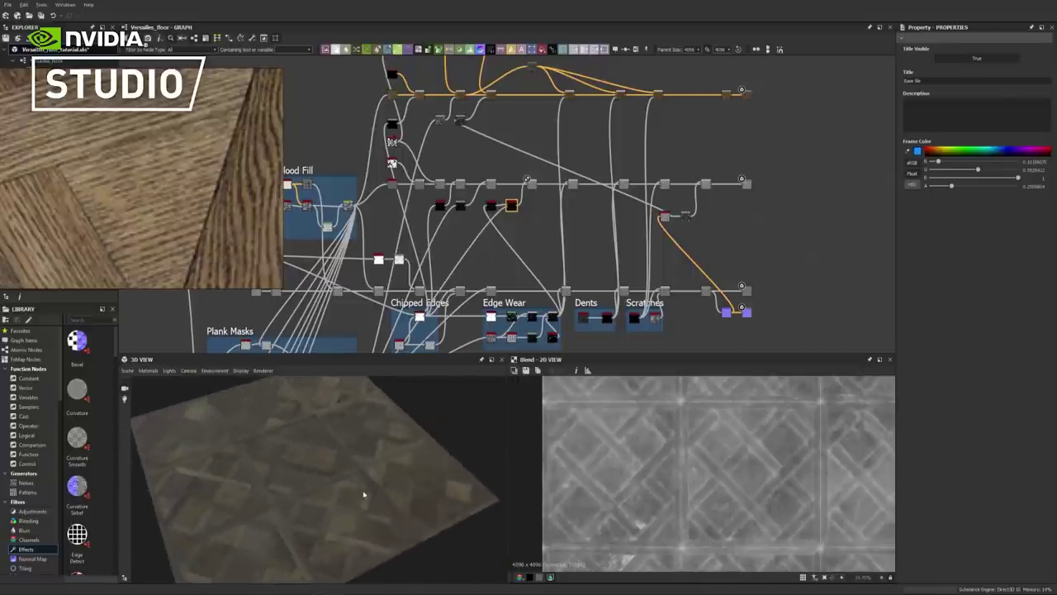
{"action": "scroll", "coordinate": [364, 493], "scroll_direction": "up", "scroll_amount": 3}
{"action": "left_click_drag", "start_coordinate": [294, 492], "coordinate": [393, 477]}
{"action": "mouse_move", "coordinate": [321, 472]}
{"action": "left_mouse_down"}
{"action": "mouse_move", "coordinate": [307, 484]}
{"action": "mouse_move", "coordinate": [331, 471]}
{"action": "left_mouse_up"}
{"action": "scroll", "coordinate": [739, 133], "scroll_direction": "down", "scroll_amount": 2}
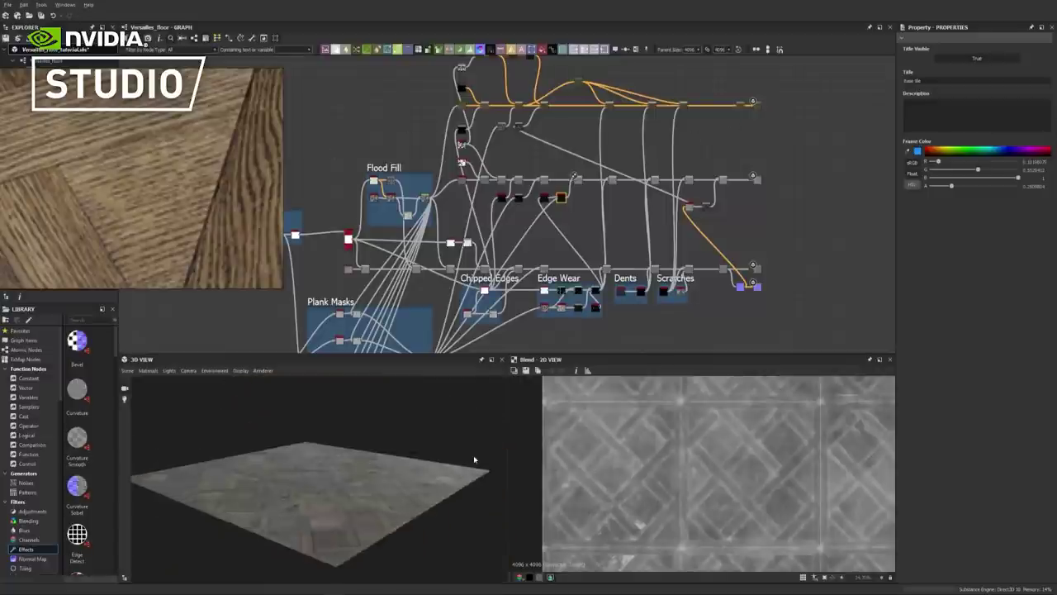
{"action": "left_click_drag", "start_coordinate": [474, 460], "coordinate": [455, 489]}
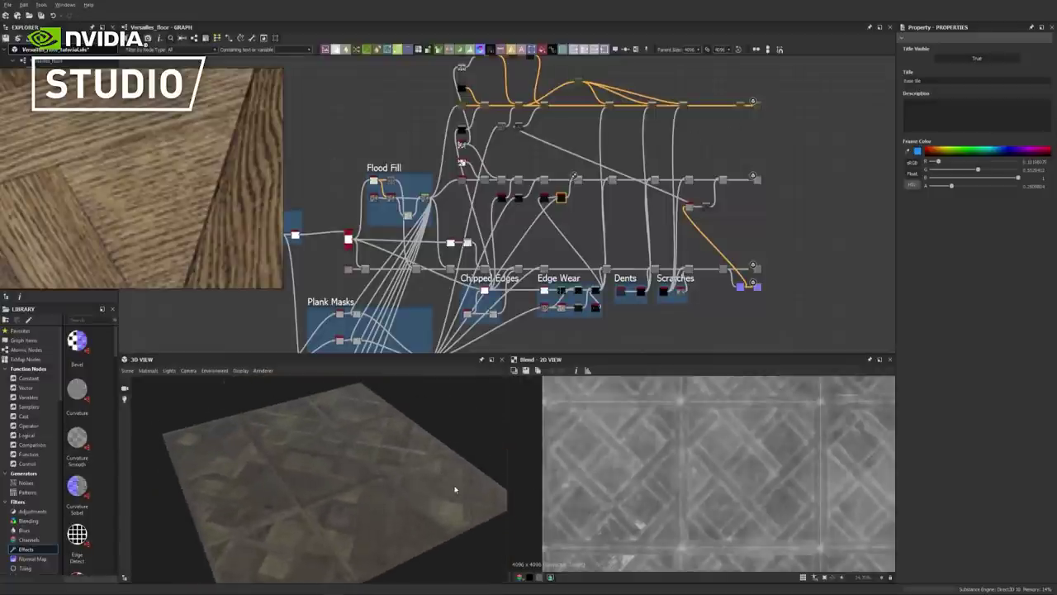
{"action": "scroll", "coordinate": [612, 131], "scroll_direction": "up", "scroll_amount": 2}
Set the opacity of the Screen Blend node that adds the warped edge mask to the roughness to 0.4
{"action": "middle_click_drag", "start_coordinate": [613, 132], "coordinate": [643, 119]}
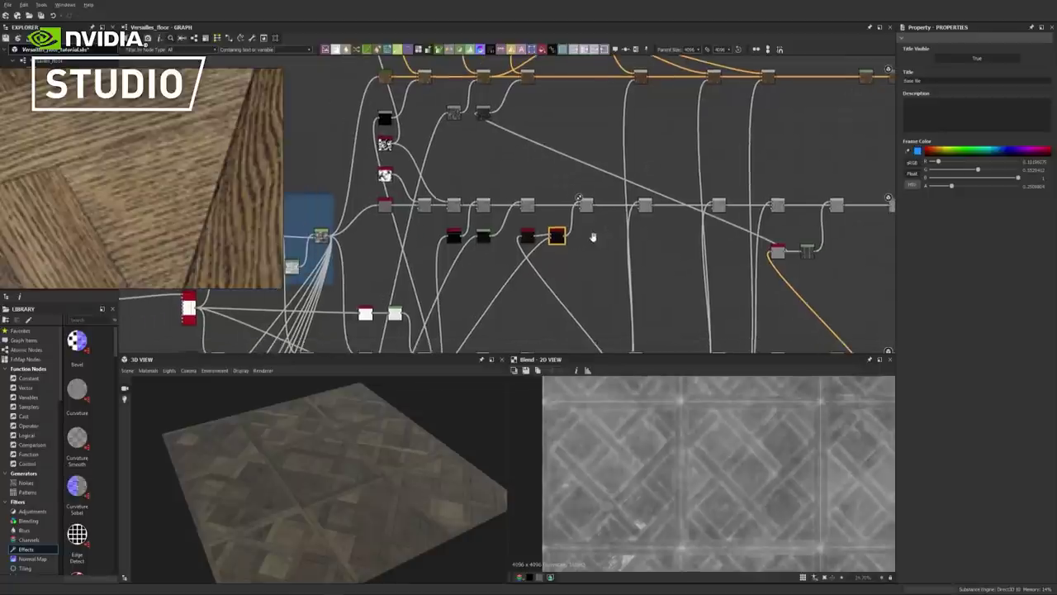
{"action": "left_click", "coordinate": [575, 178]}
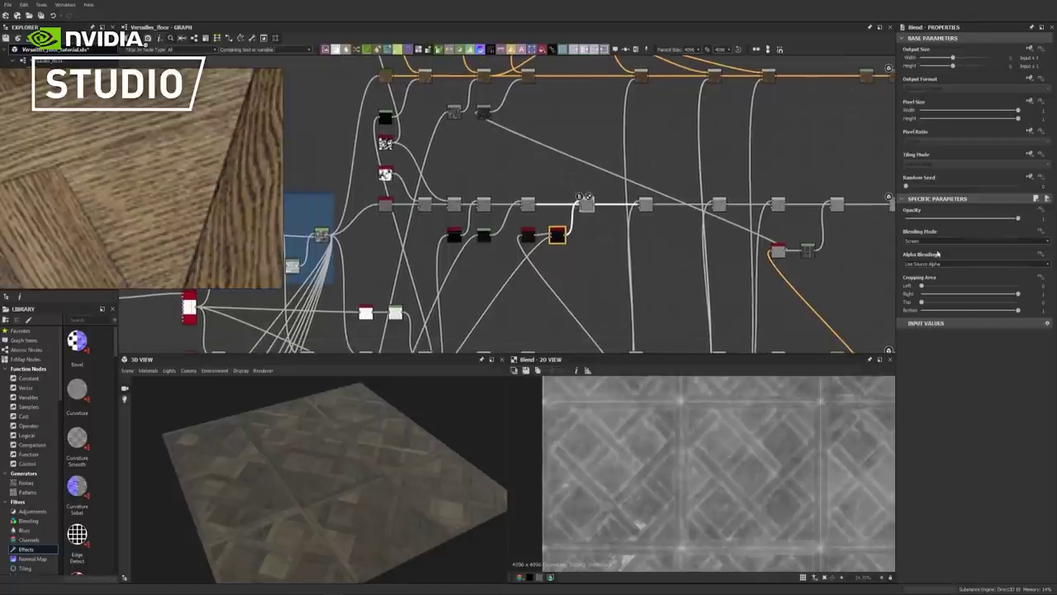
{"action": "double_click", "coordinate": [1042, 218]}
{"action": "type", "text": "0"}
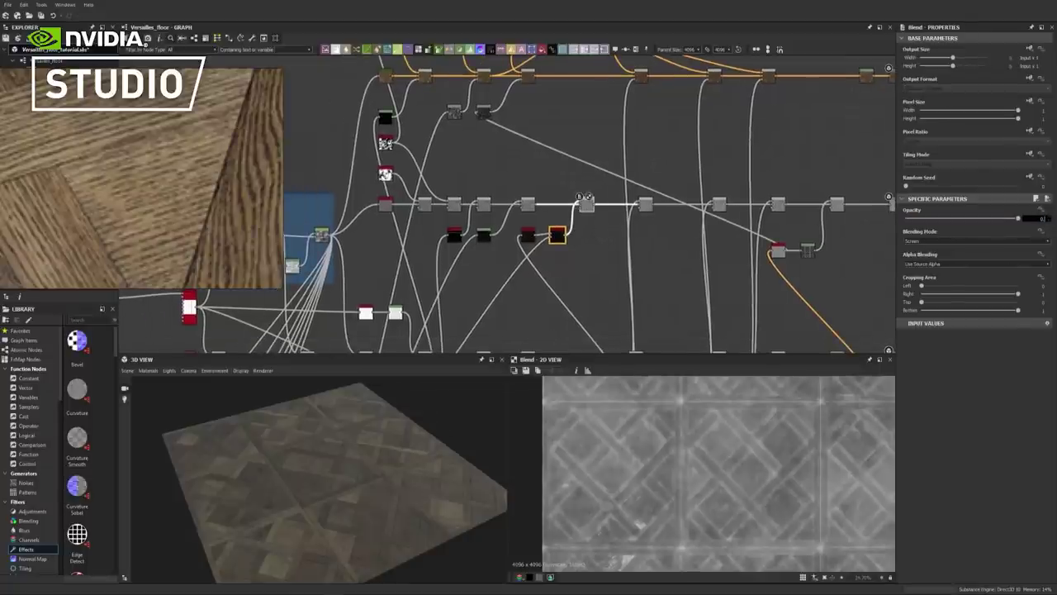
{"action": "type", "text": ".2"}
{"action": "key", "text": "Return"}
{"action": "type", "text": "3"}
{"action": "key", "text": "Return"}
{"action": "scroll", "coordinate": [751, 443], "scroll_direction": "up", "scroll_amount": 5}
{"action": "double_click", "coordinate": [1041, 218]}
{"action": "type", "text": "0.4"}
{"action": "key", "text": "Return"}
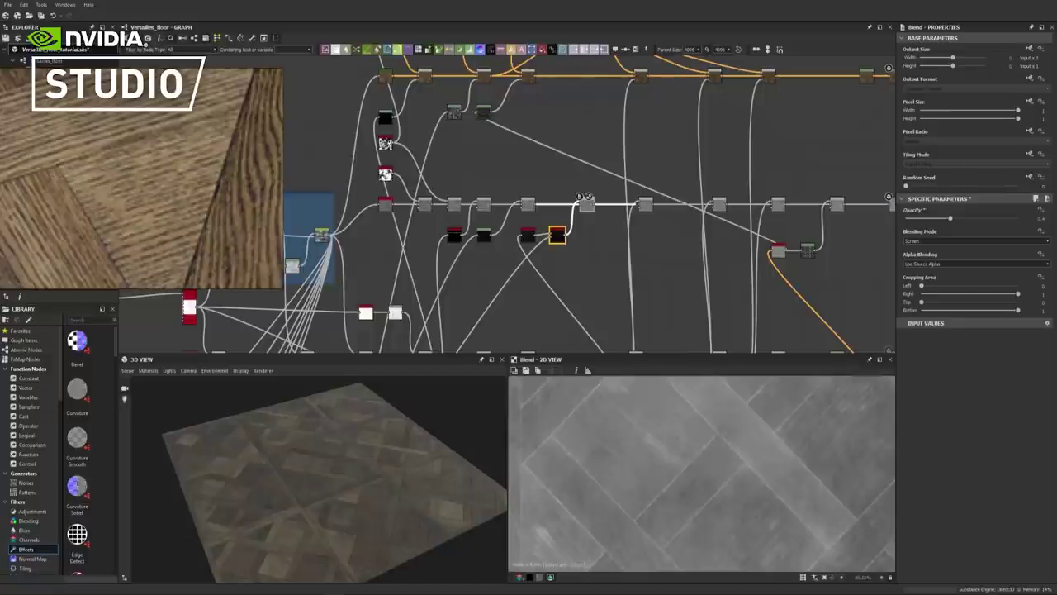
Insert a Levels node between the warped edge mask and the roughness Blend, and space the nodes out
{"action": "key", "text": "space"}
{"action": "type", "text": "le"}
{"action": "key", "text": "Return"}
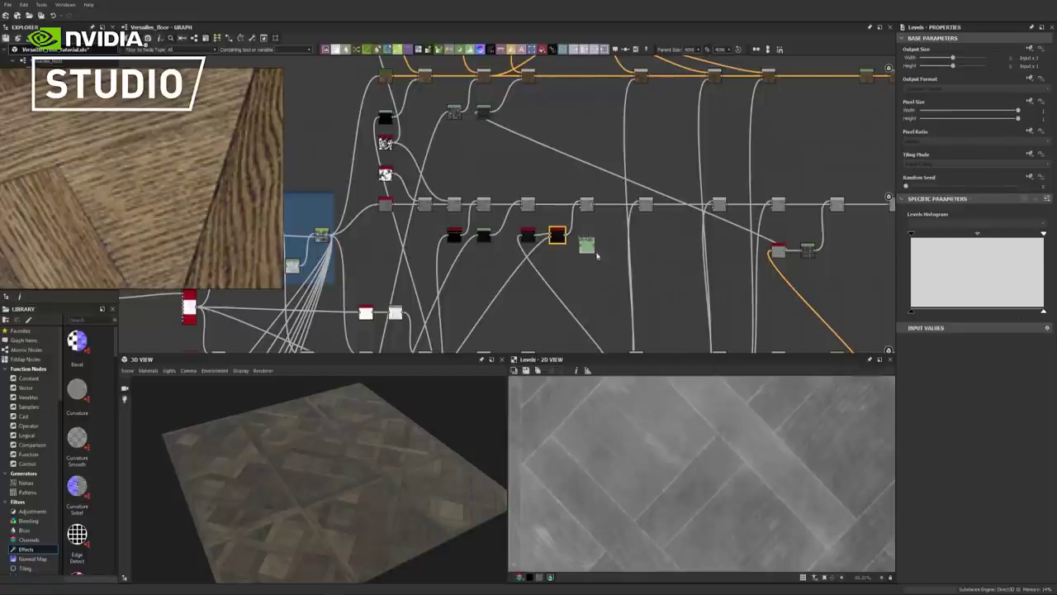
{"action": "left_click_drag", "start_coordinate": [592, 252], "coordinate": [523, 239]}
{"action": "left_click", "coordinate": [528, 239]}
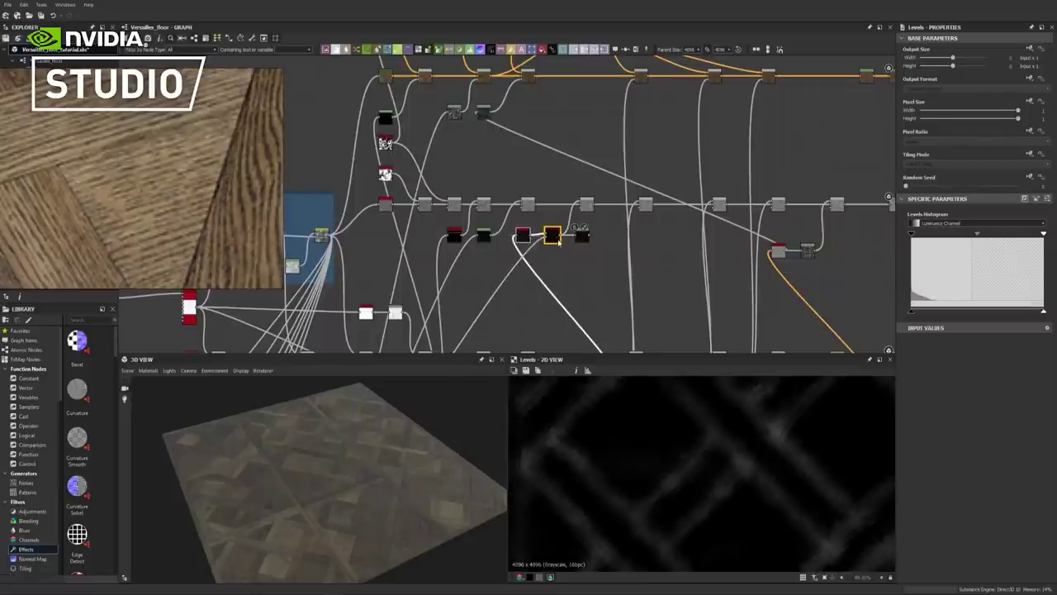
{"action": "left_click_drag", "start_coordinate": [586, 205], "coordinate": [611, 205]}
{"action": "left_click", "coordinate": [584, 237]}
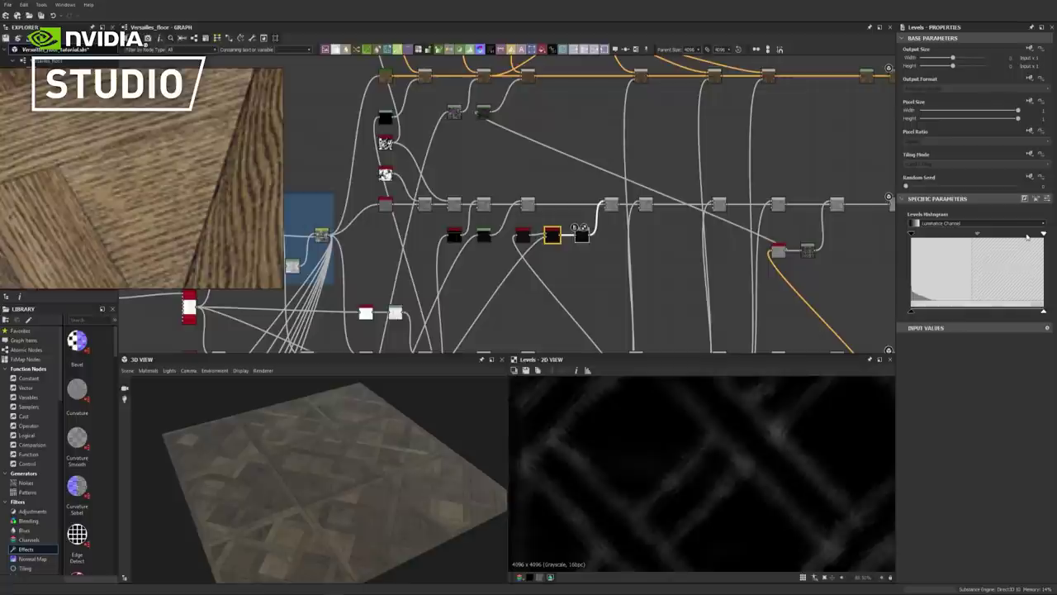
Lower the Levels node's input white point to brighten the edge mask, adjust its midtones, and check the blended roughness on the floor
{"action": "left_click_drag", "start_coordinate": [1042, 236], "coordinate": [968, 234]}
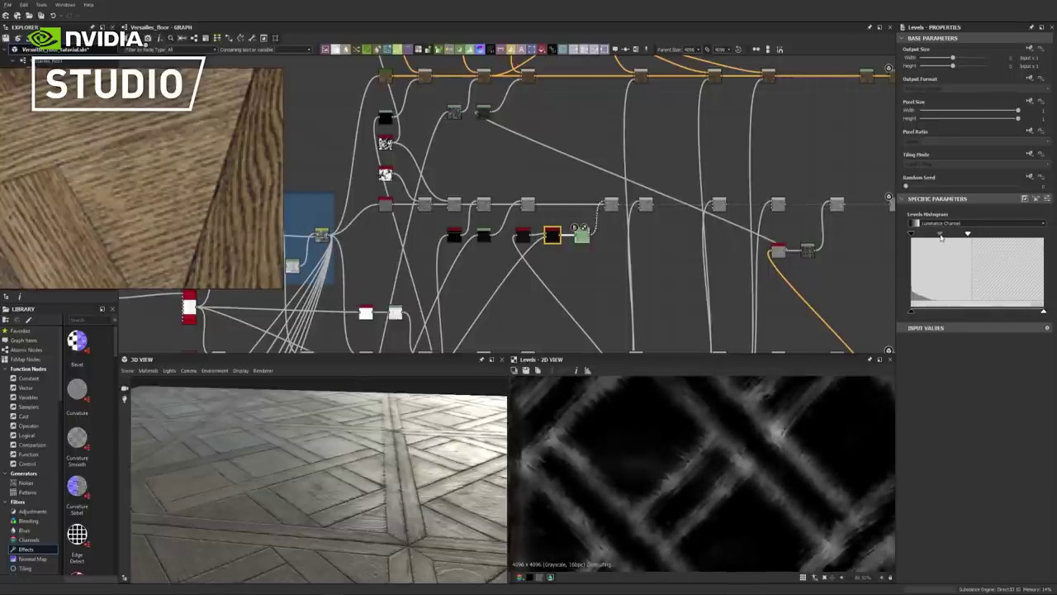
{"action": "left_click_drag", "start_coordinate": [939, 233], "coordinate": [941, 235]}
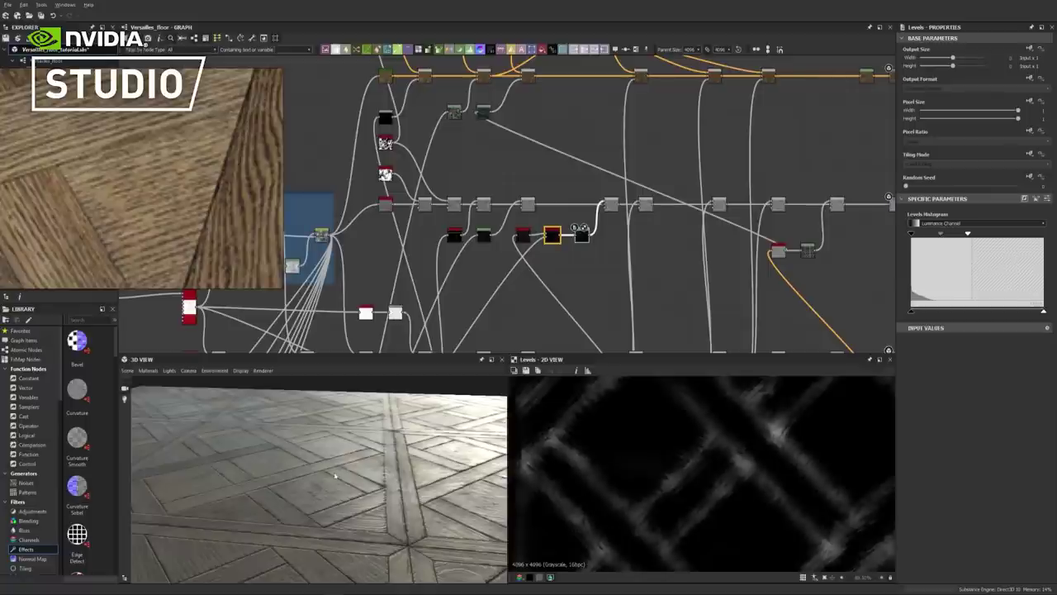
{"action": "left_click_drag", "start_coordinate": [334, 476], "coordinate": [342, 498]}
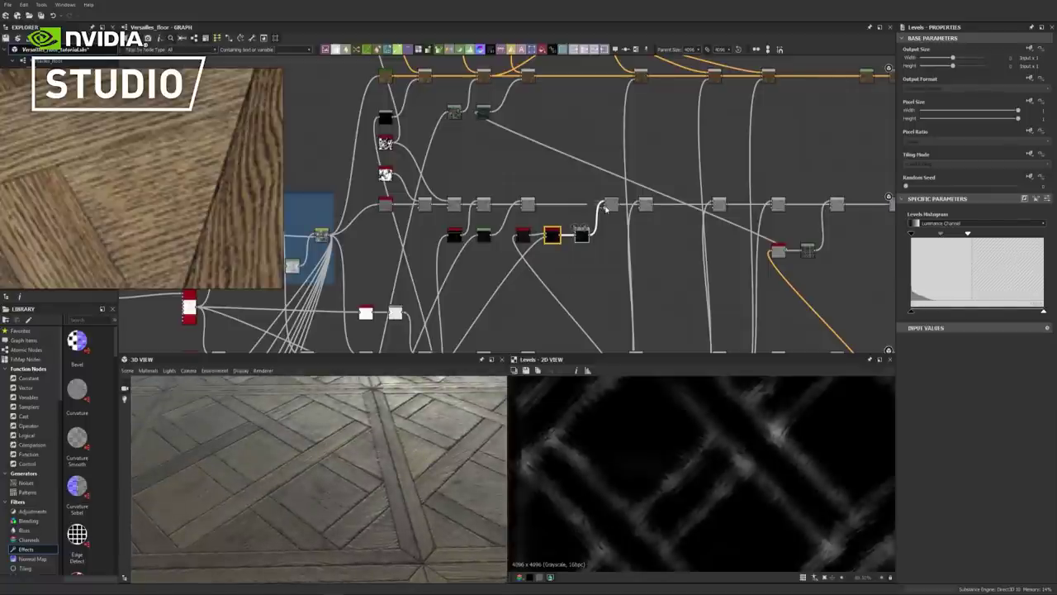
{"action": "double_click", "coordinate": [610, 205]}
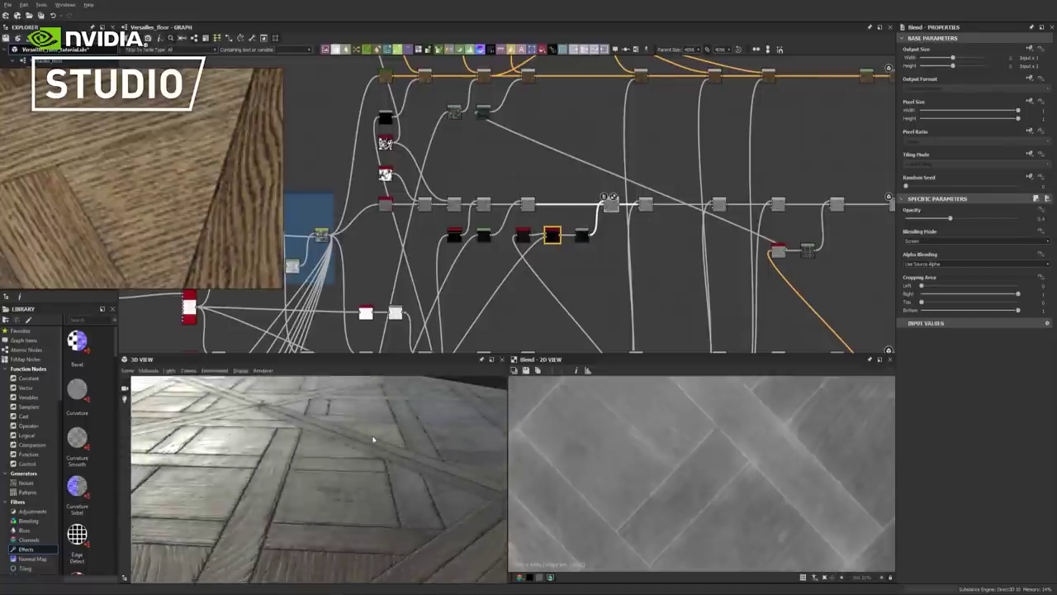
{"action": "left_click_drag", "start_coordinate": [372, 440], "coordinate": [422, 452]}
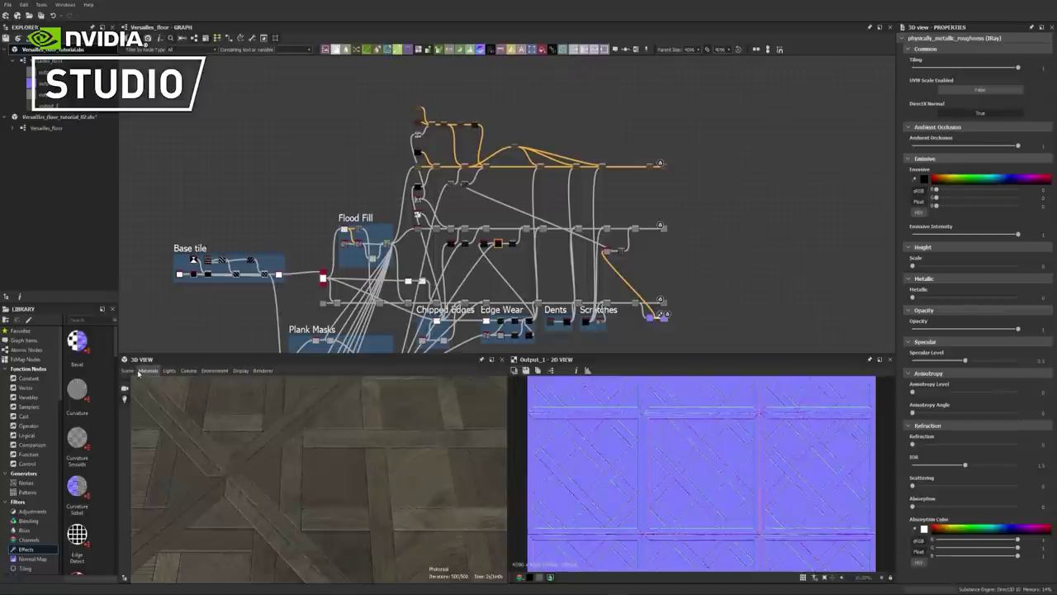
{"action": "left_click", "coordinate": [135, 371]}
{"action": "left_click", "coordinate": [134, 371]}
{"action": "left_click", "coordinate": [133, 372]}
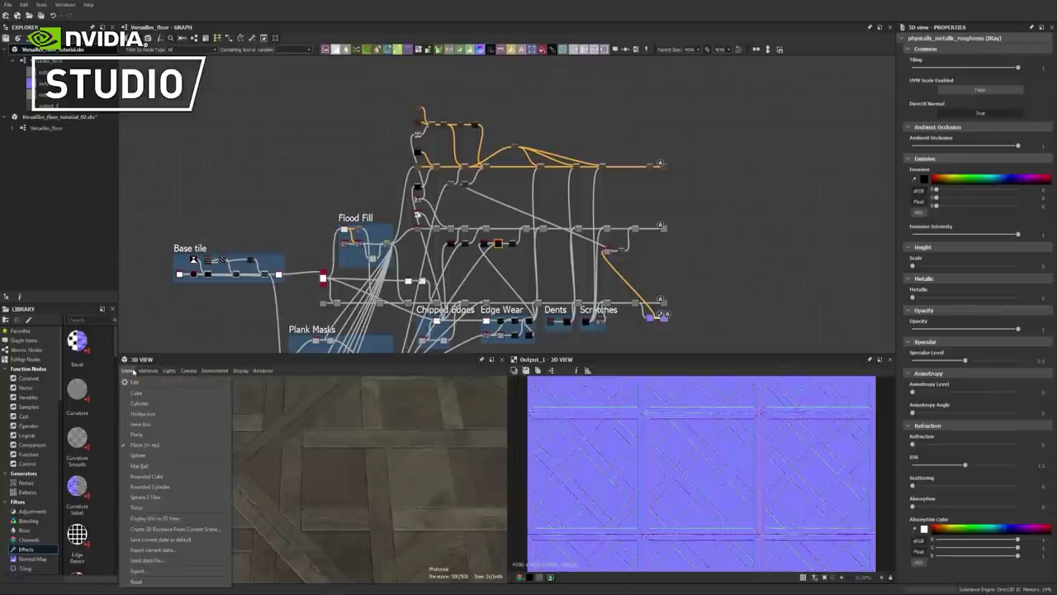
{"action": "mouse_move", "coordinate": [148, 374]}
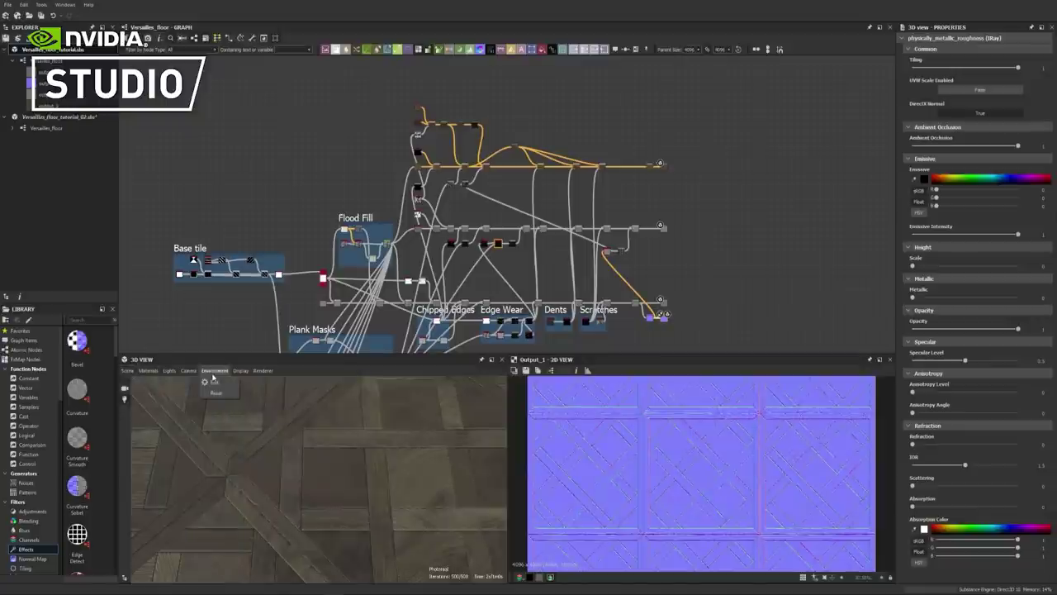
{"action": "mouse_move", "coordinate": [196, 375]}
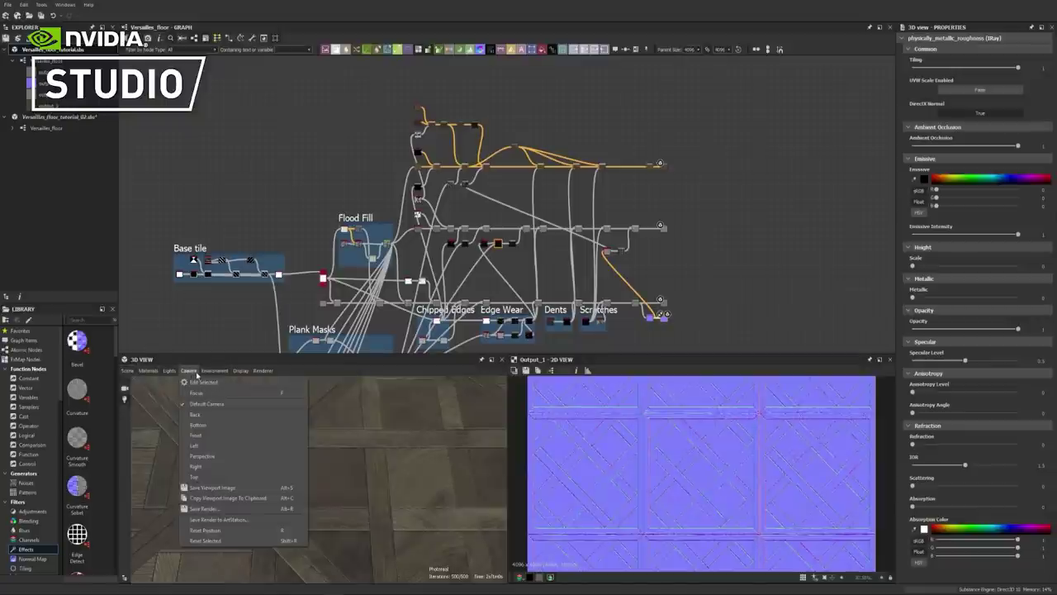
Enlarge the 3D view in height and width at the expense of the graph and 2D view
{"action": "left_click", "coordinate": [242, 354]}
{"action": "left_click_drag", "start_coordinate": [241, 354], "coordinate": [262, 125]}
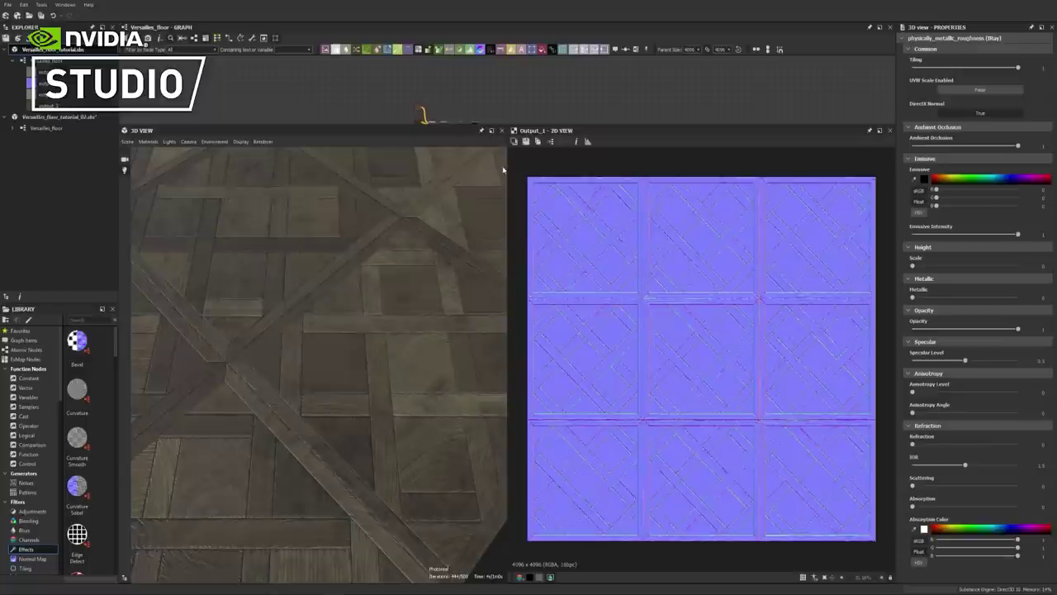
{"action": "left_click_drag", "start_coordinate": [507, 168], "coordinate": [579, 157]}
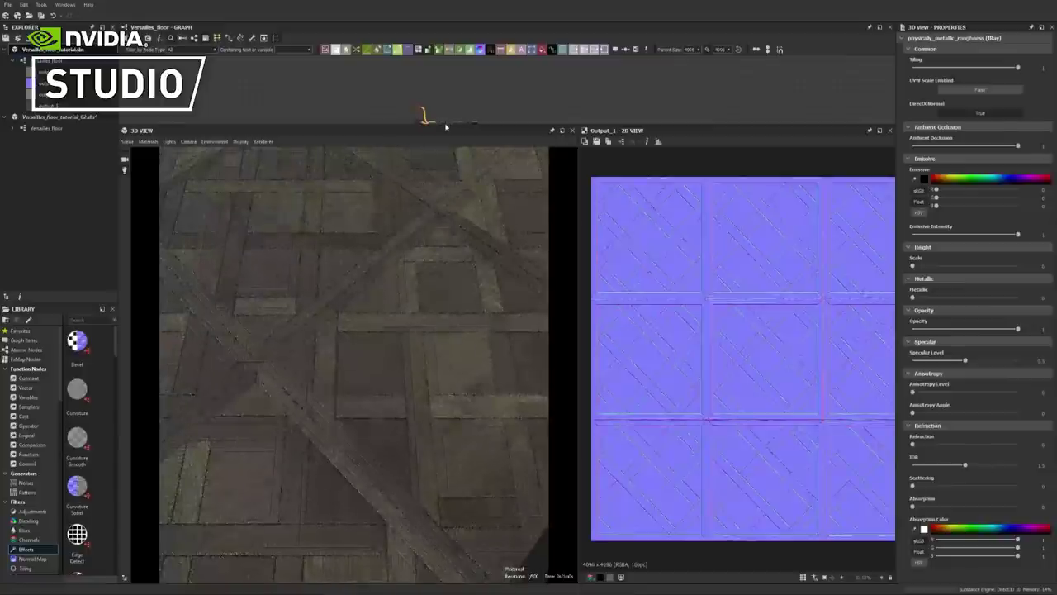
{"action": "left_click_drag", "start_coordinate": [448, 84], "coordinate": [449, 82]}
Switch the 3D view's renderer to OpenGL and back to Iray
{"action": "left_click", "coordinate": [262, 96]}
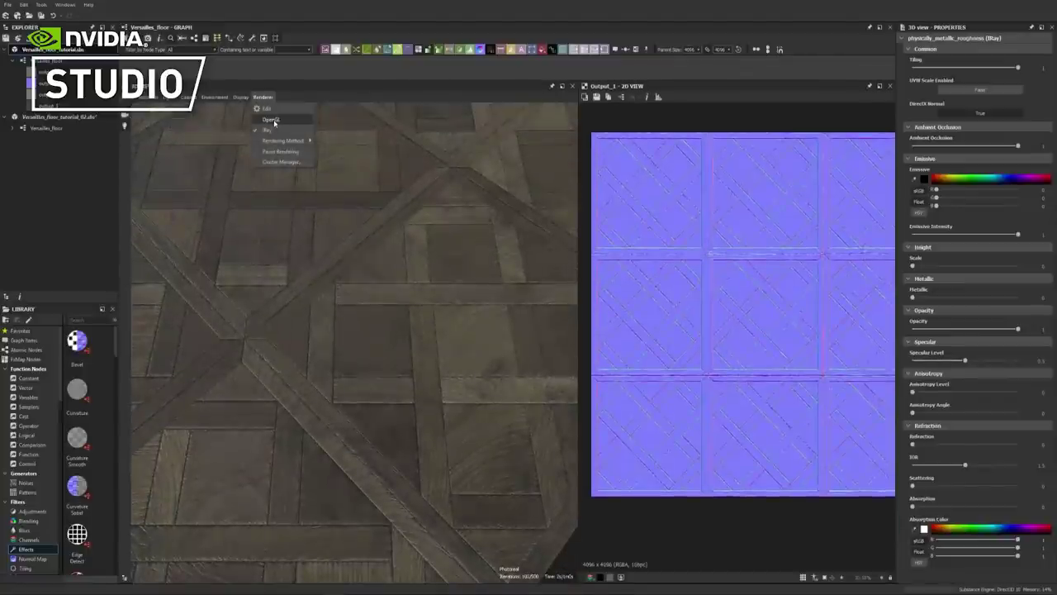
{"action": "left_click", "coordinate": [272, 120]}
{"action": "left_click", "coordinate": [262, 97]}
{"action": "left_click", "coordinate": [272, 128]}
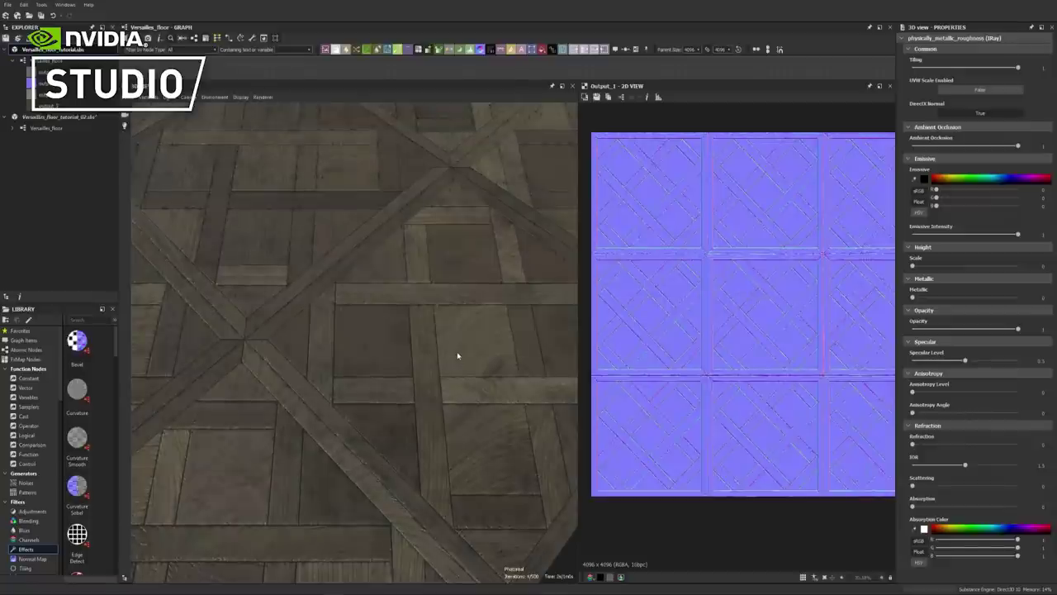
Examine the Iray-rendered floor from several angles, checking the plank edges, wood grain and reflections
{"action": "left_click_drag", "start_coordinate": [357, 342], "coordinate": [278, 341]}
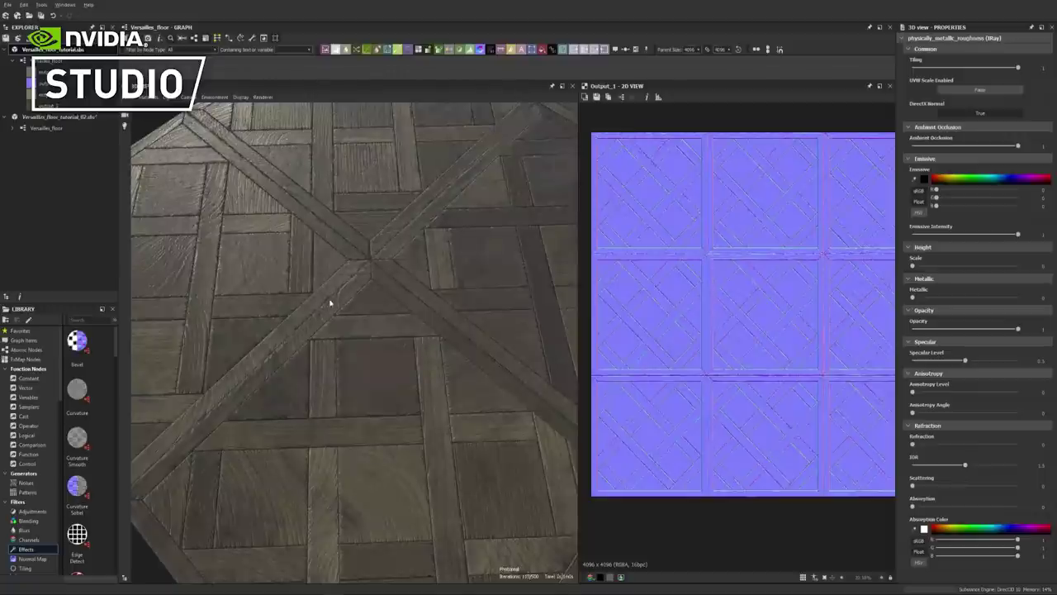
{"action": "left_click_drag", "start_coordinate": [330, 304], "coordinate": [323, 271]}
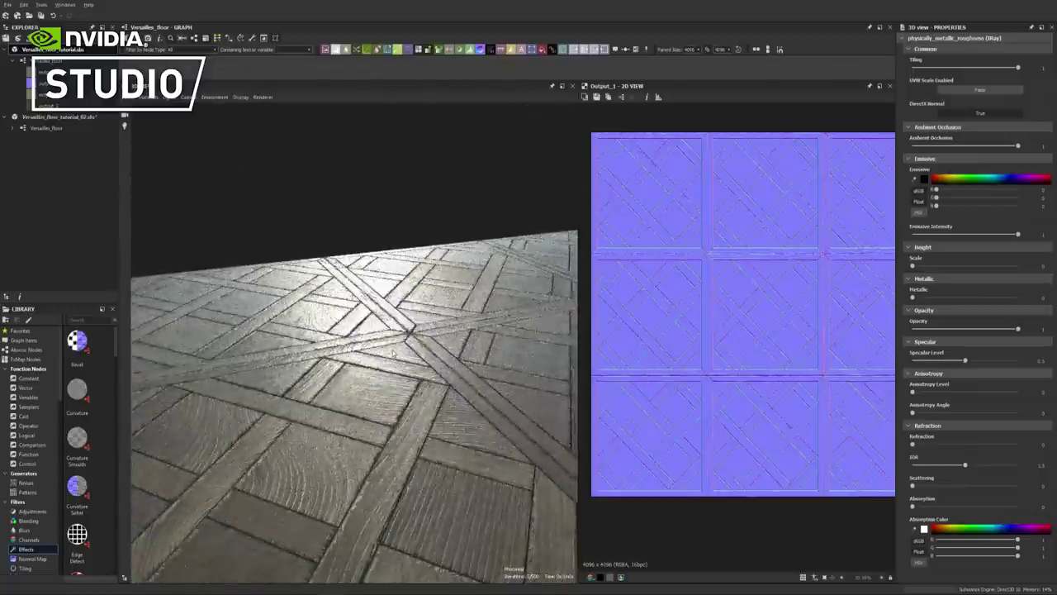
{"action": "left_click_drag", "start_coordinate": [327, 277], "coordinate": [394, 371]}
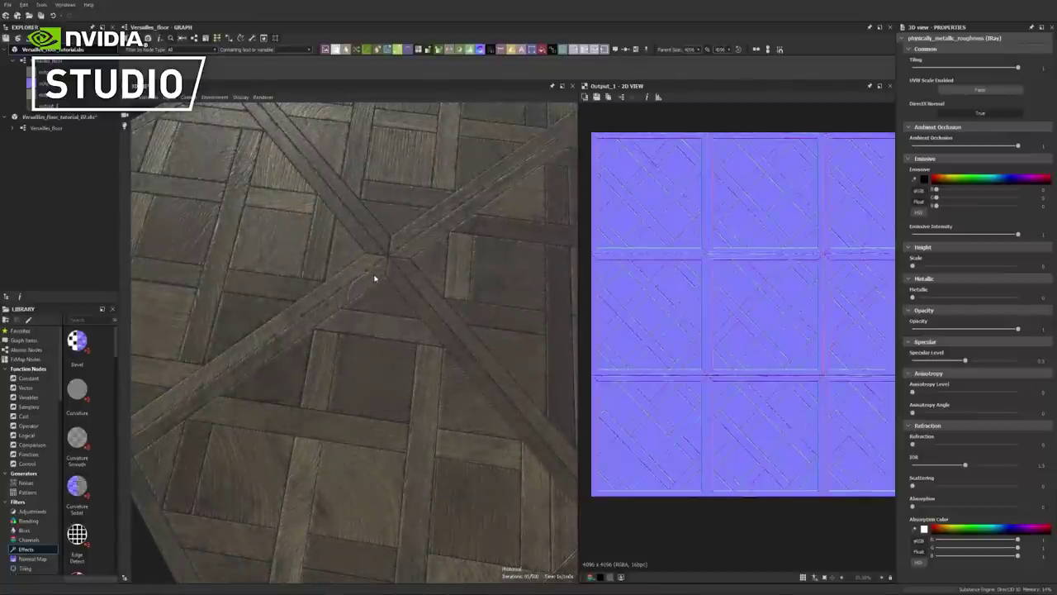
{"action": "left_click_drag", "start_coordinate": [399, 287], "coordinate": [420, 257]}
{"action": "left_click_drag", "start_coordinate": [323, 271], "coordinate": [366, 292]}
{"action": "left_click_drag", "start_coordinate": [289, 347], "coordinate": [392, 324]}
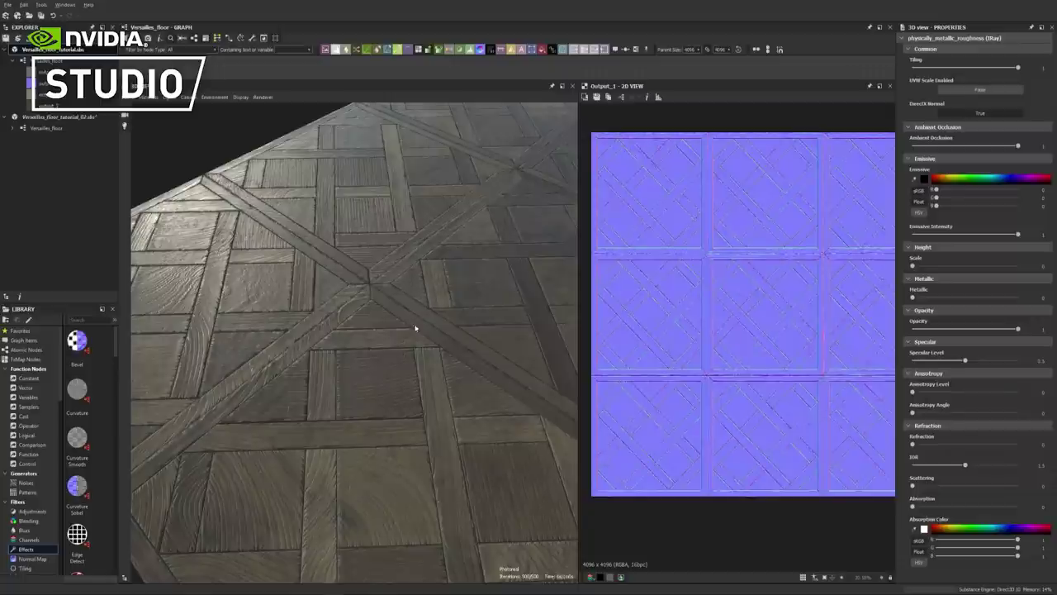
{"action": "left_click_drag", "start_coordinate": [416, 328], "coordinate": [413, 336]}
{"action": "left_click_drag", "start_coordinate": [470, 279], "coordinate": [422, 347]}
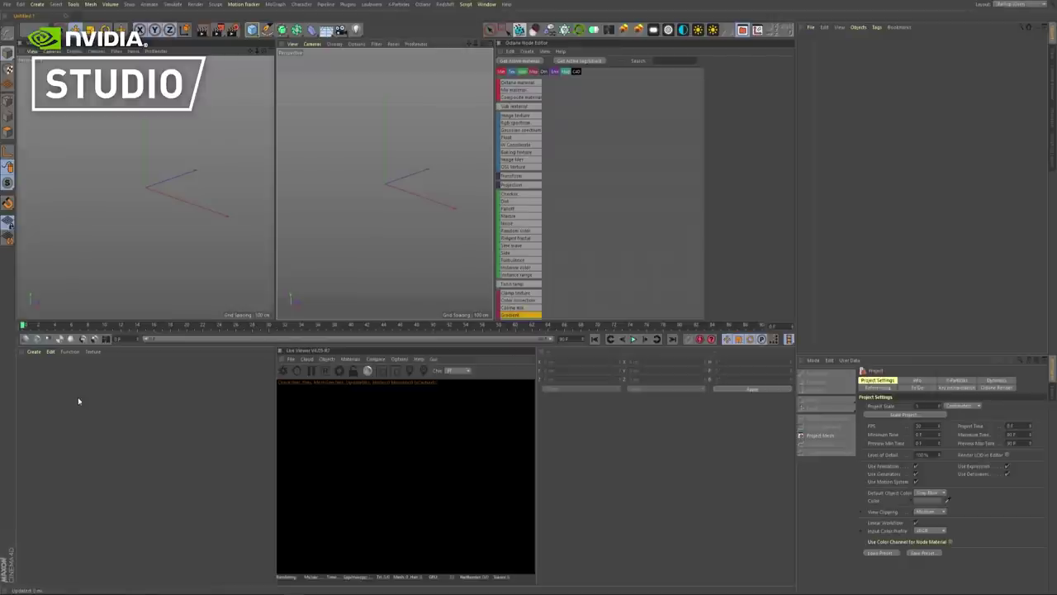
Switch to Cinema 4D, create a new Octane material and add a Plane primitive to the scene
{"action": "left_click", "coordinate": [95, 339]}
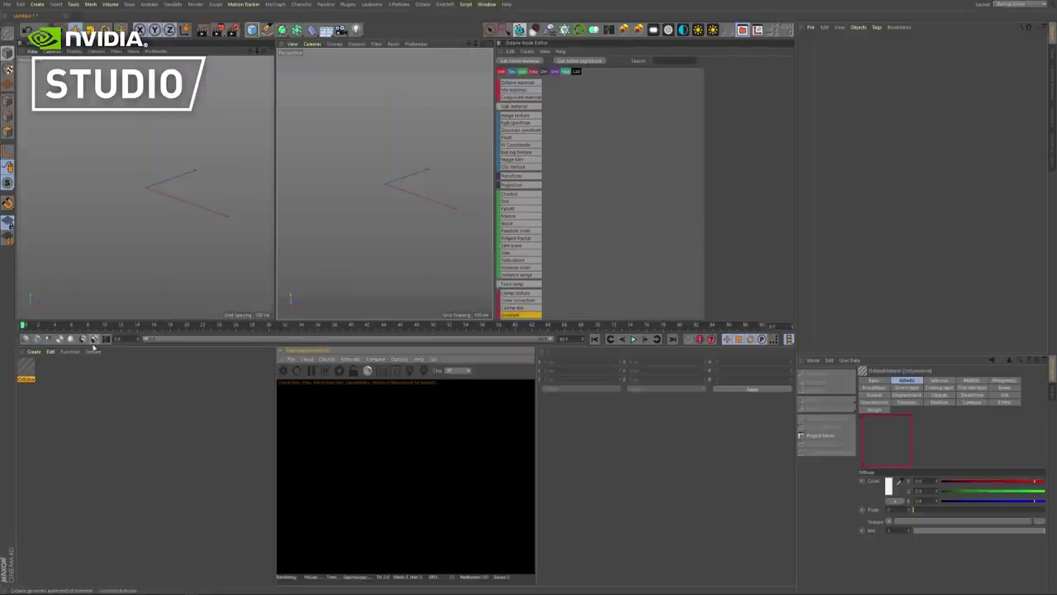
{"action": "left_click", "coordinate": [252, 30]}
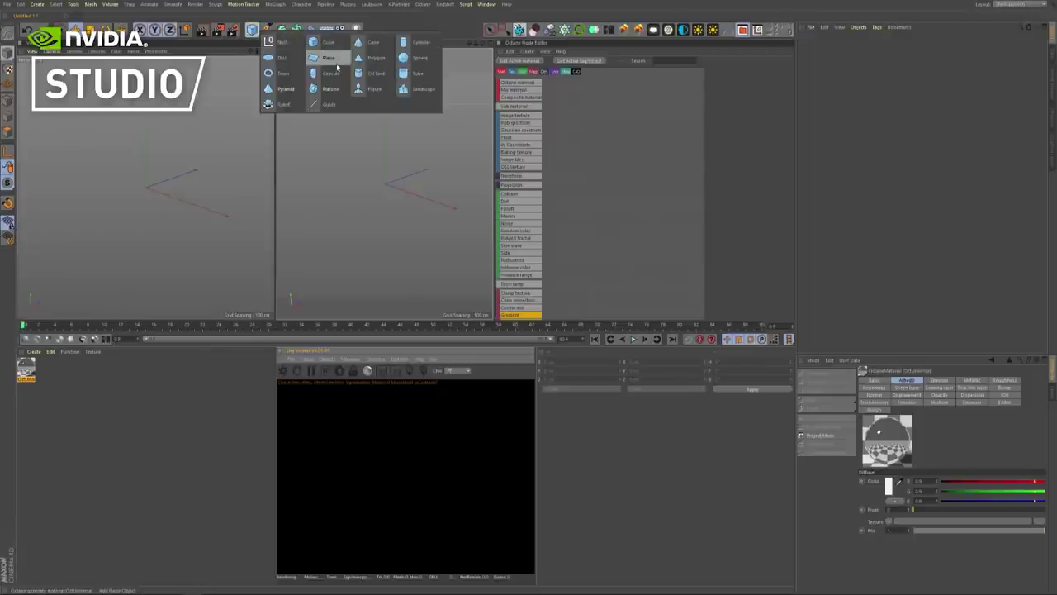
{"action": "left_click", "coordinate": [338, 68]}
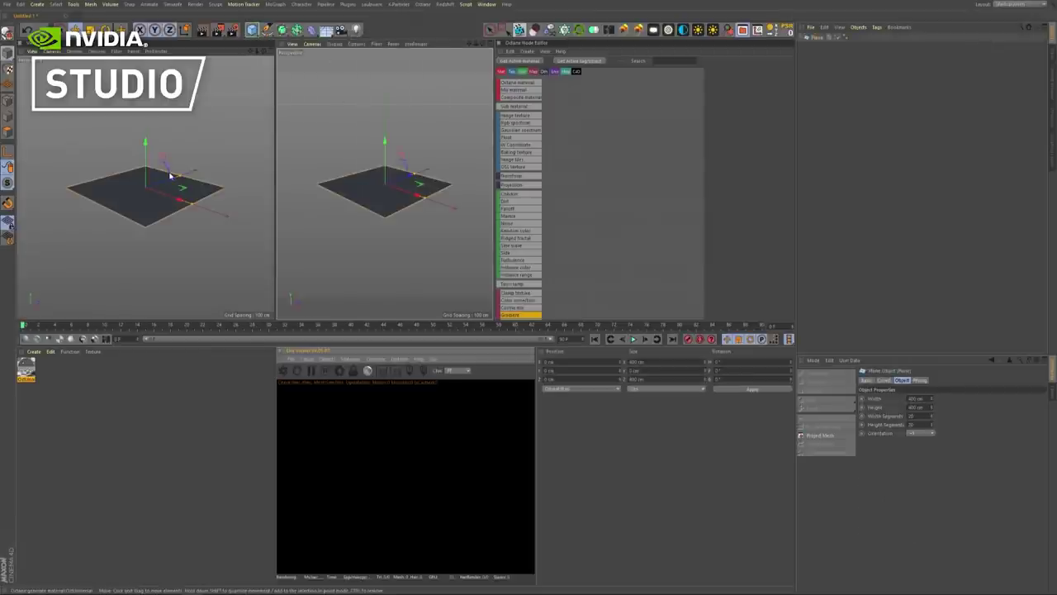
Scale the plane up well beyond its default size and apply the Octane material to it
{"action": "key", "text": "t"}
{"action": "left_click_drag", "start_coordinate": [171, 175], "coordinate": [141, 203]}
{"action": "left_click_drag", "start_coordinate": [26, 369], "coordinate": [115, 239]}
Open the Octane material in a widened Node Editor and add an Image Texture node with the floor's base color map for Albedo
{"action": "double_click", "coordinate": [26, 370]}
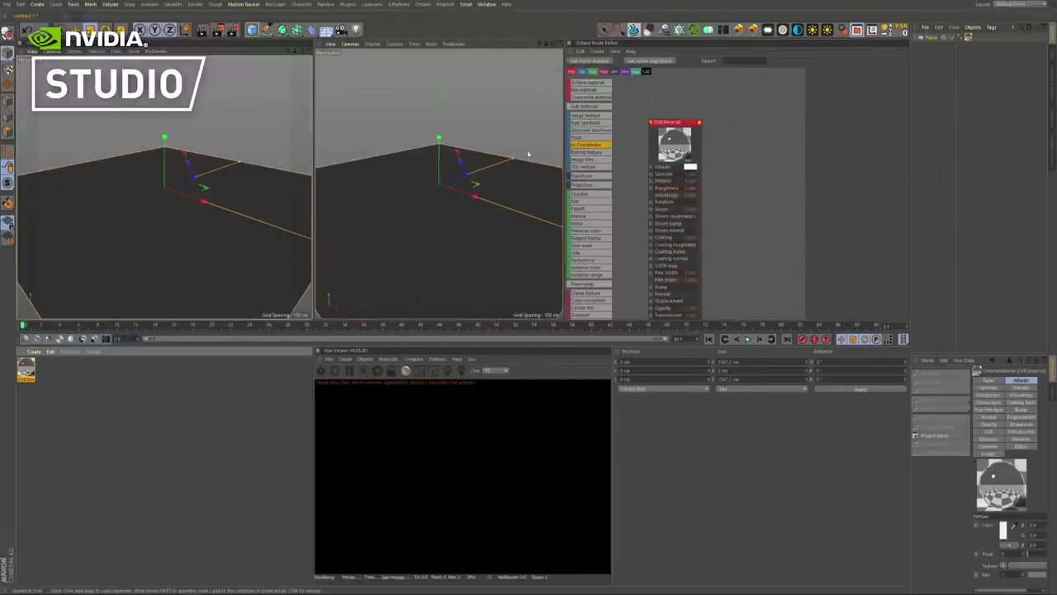
{"action": "left_click_drag", "start_coordinate": [565, 152], "coordinate": [458, 152]}
{"action": "left_click_drag", "start_coordinate": [568, 122], "coordinate": [702, 115]}
{"action": "left_click_drag", "start_coordinate": [474, 116], "coordinate": [545, 120]}
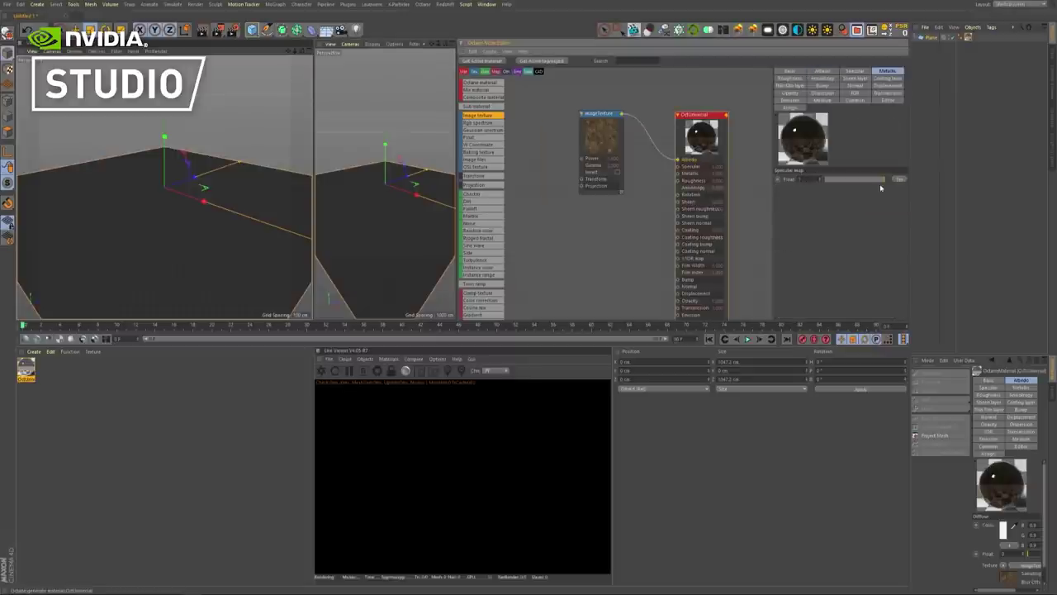
Feed the material's Roughness from a copied Image Texture node, load the roughness map into it and set its type to Float
{"action": "left_click_drag", "start_coordinate": [607, 138], "coordinate": [678, 180]}
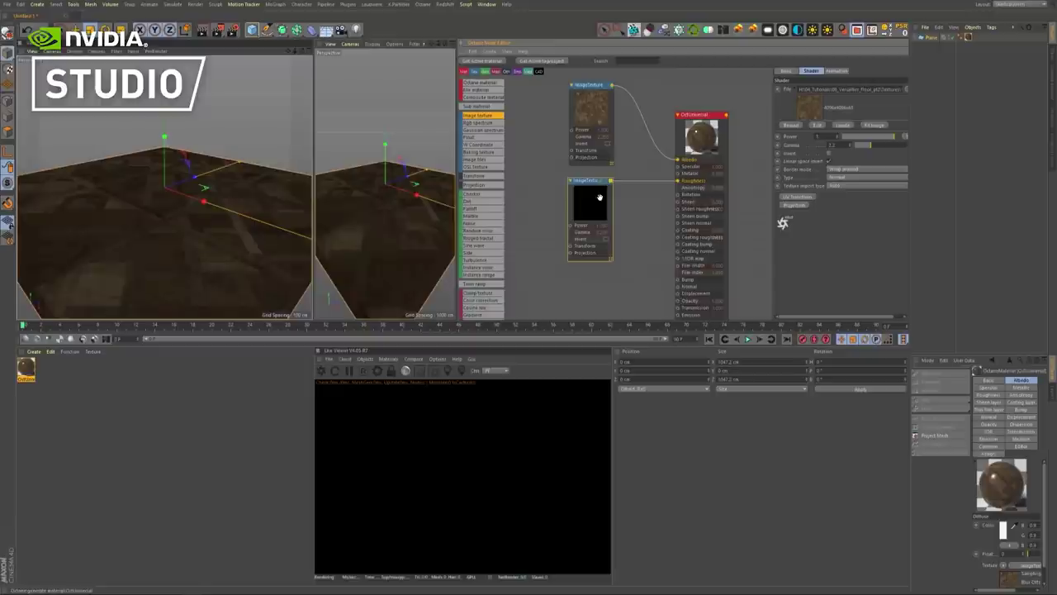
{"action": "left_click", "coordinate": [906, 90]}
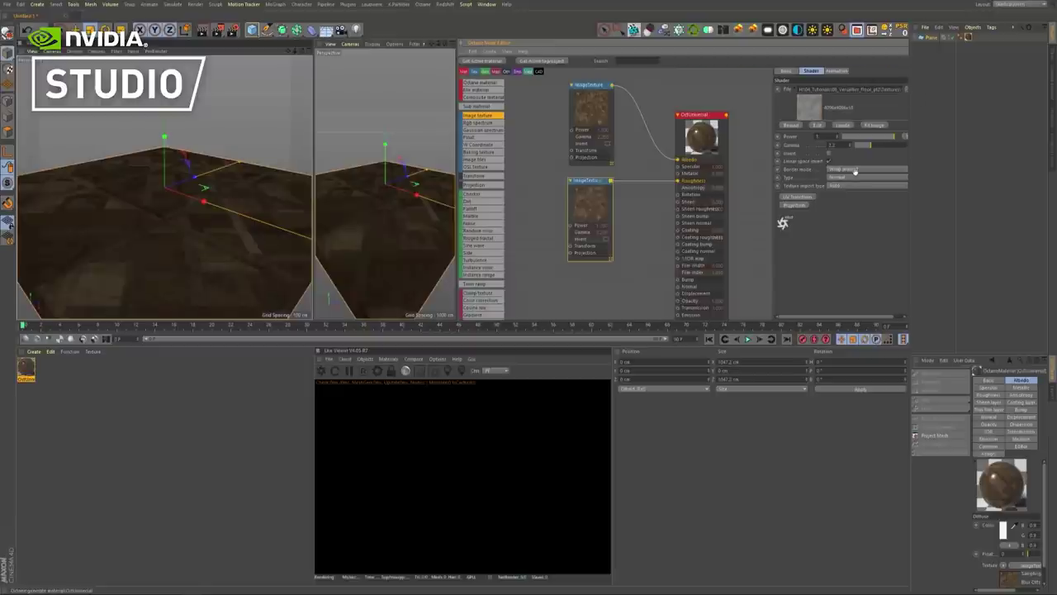
{"action": "left_click", "coordinate": [845, 177]}
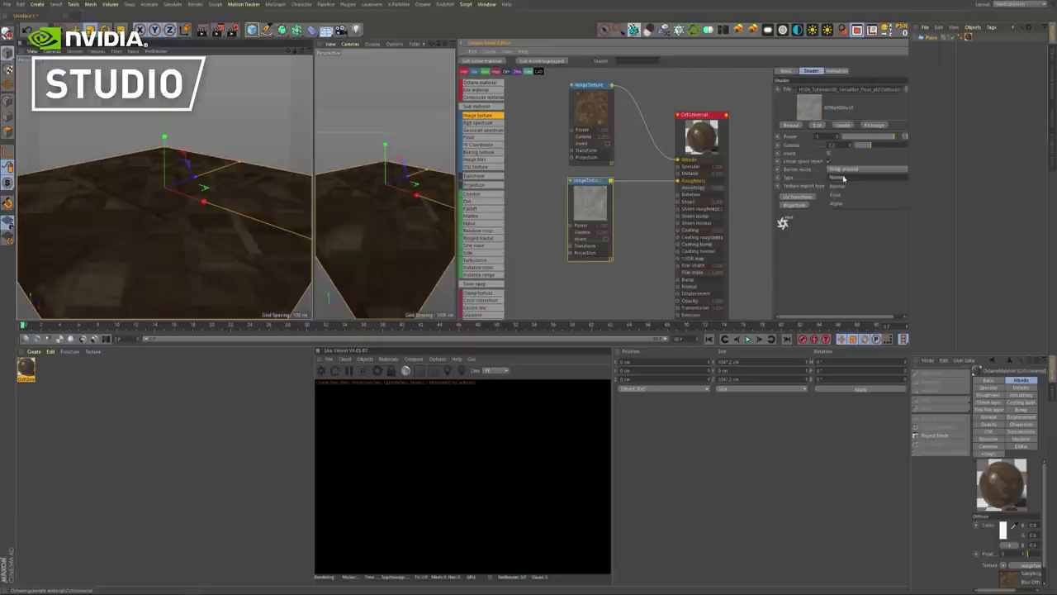
{"action": "left_click", "coordinate": [843, 194]}
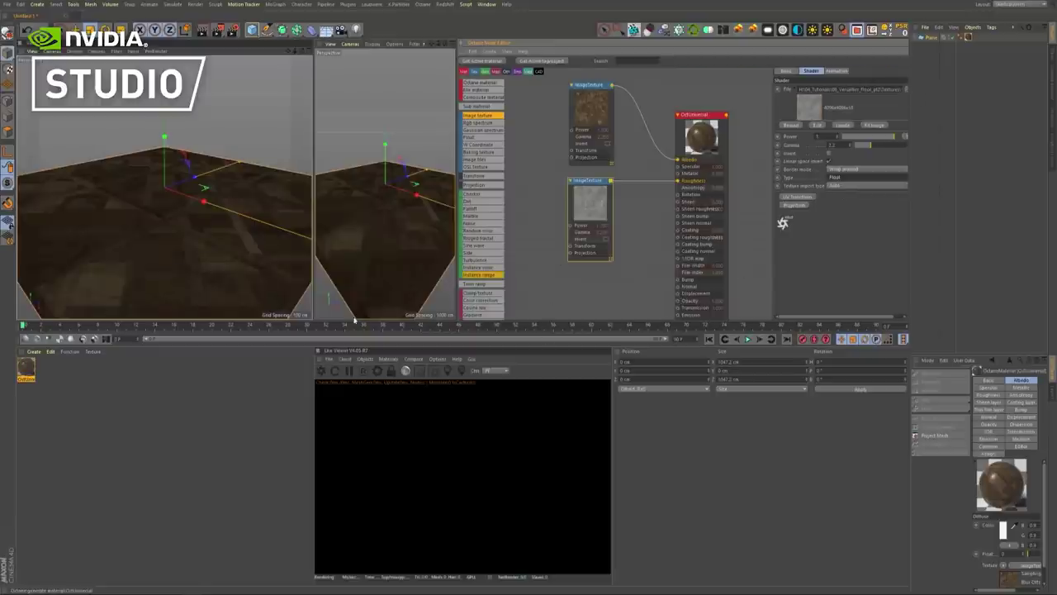
Duplicate the roughness texture node and connect the copy through a new Displacement node to the material's Displacement input
{"action": "left_click_drag", "start_coordinate": [607, 201], "coordinate": [604, 279], "text": "ctrl"}
{"action": "middle_click_drag", "start_coordinate": [651, 278], "coordinate": [639, 186]}
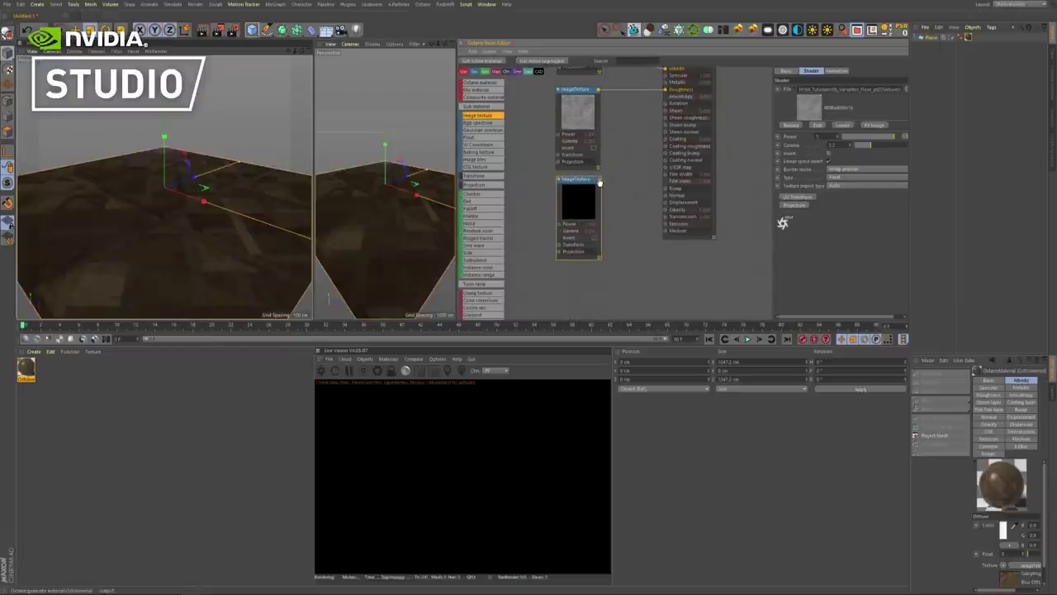
{"action": "left_click_drag", "start_coordinate": [573, 197], "coordinate": [668, 202]}
{"action": "scroll", "coordinate": [487, 268], "scroll_direction": "down", "scroll_amount": 5}
{"action": "left_click_drag", "start_coordinate": [573, 206], "coordinate": [542, 201]}
Load the height map into the displacement's image texture and set the Displacement node's level of detail to 4096x4096
{"action": "left_click", "coordinate": [531, 199]}
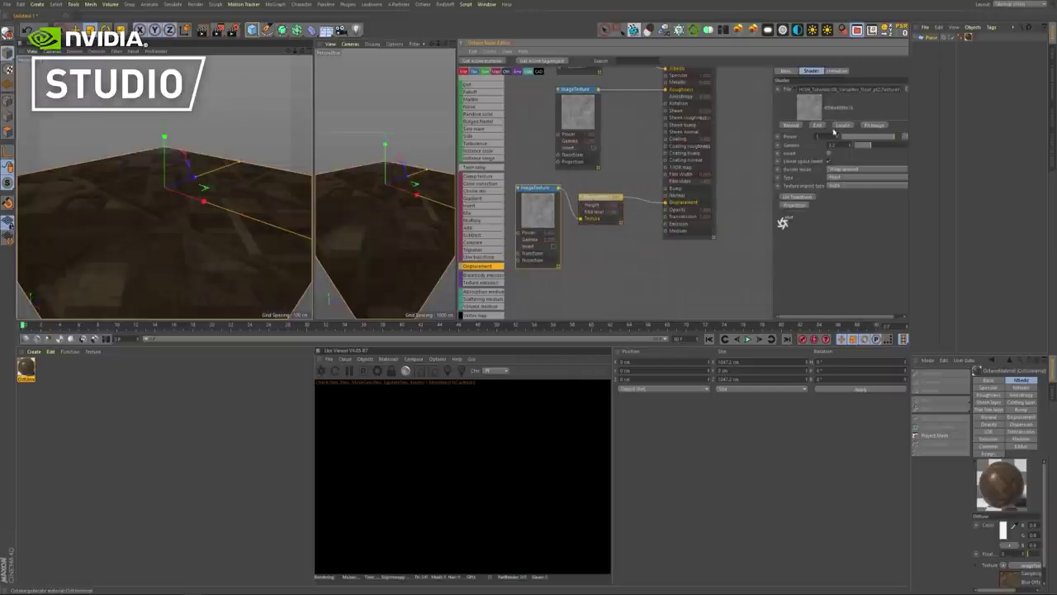
{"action": "left_click", "coordinate": [906, 88]}
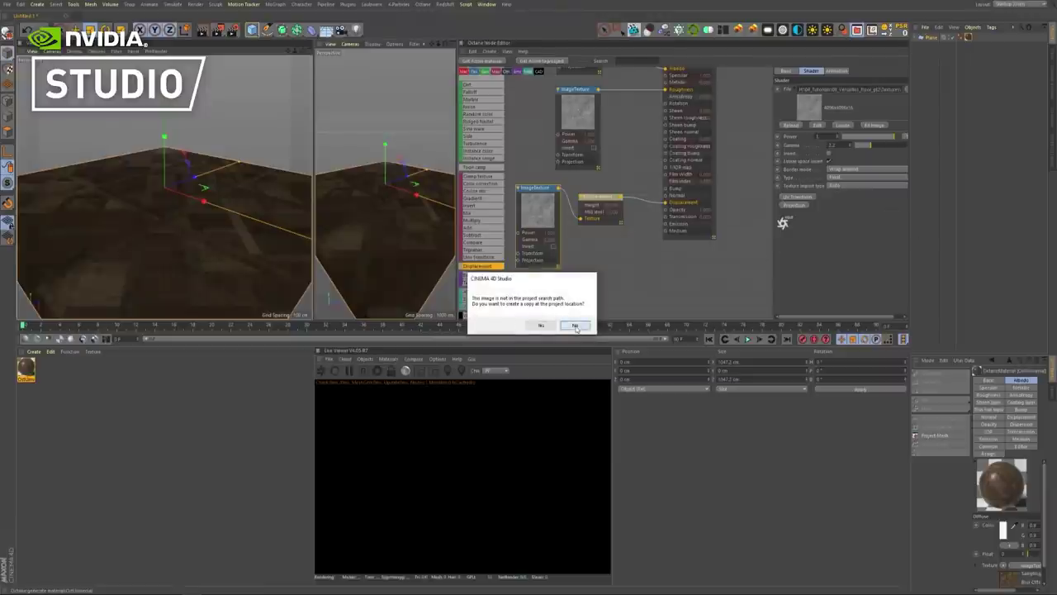
{"action": "left_click", "coordinate": [575, 325]}
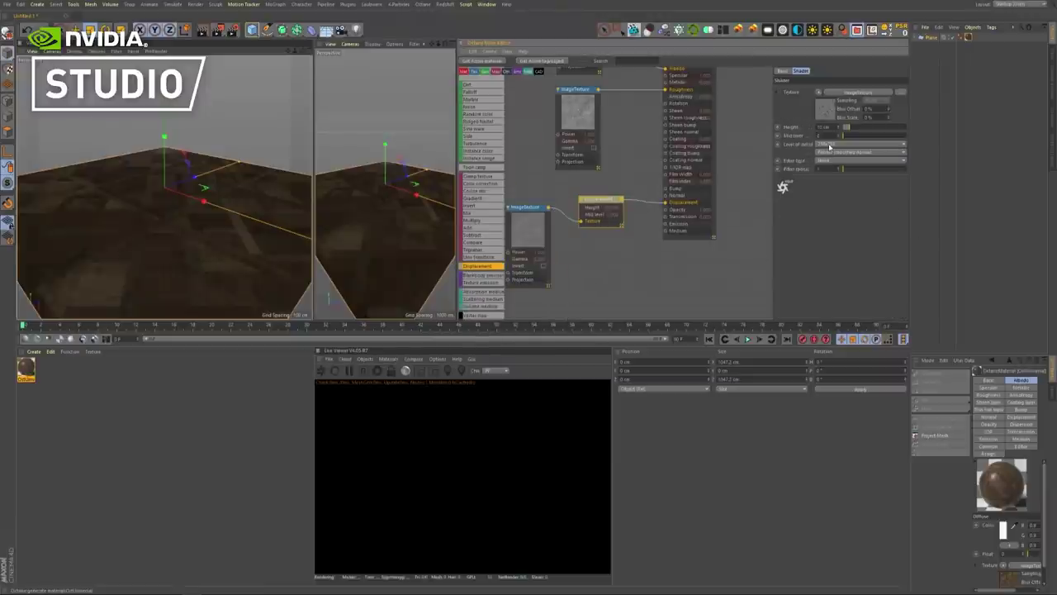
{"action": "left_click", "coordinate": [829, 144]}
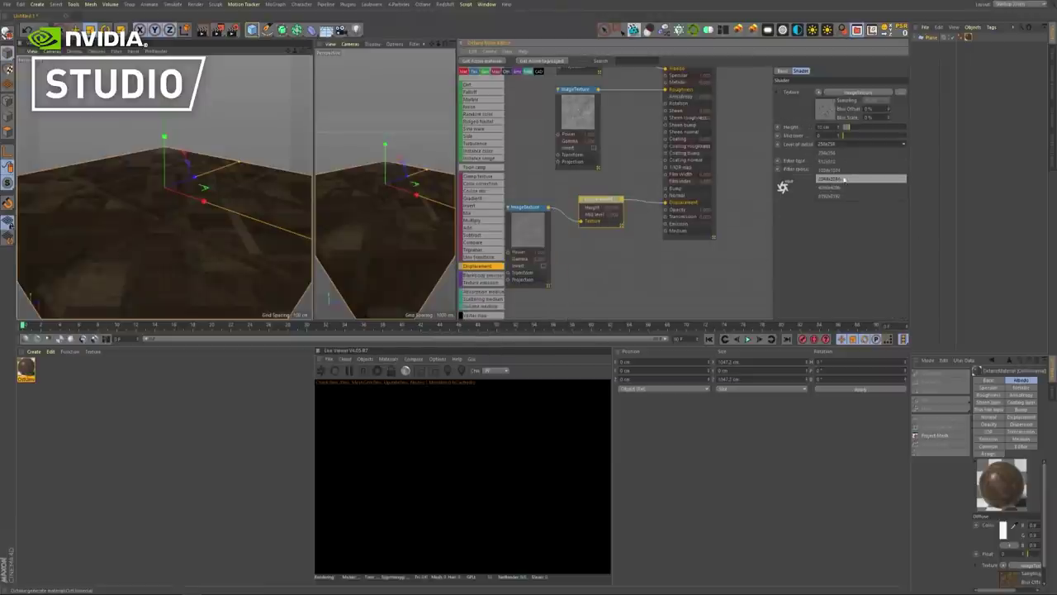
{"action": "left_click", "coordinate": [829, 187]}
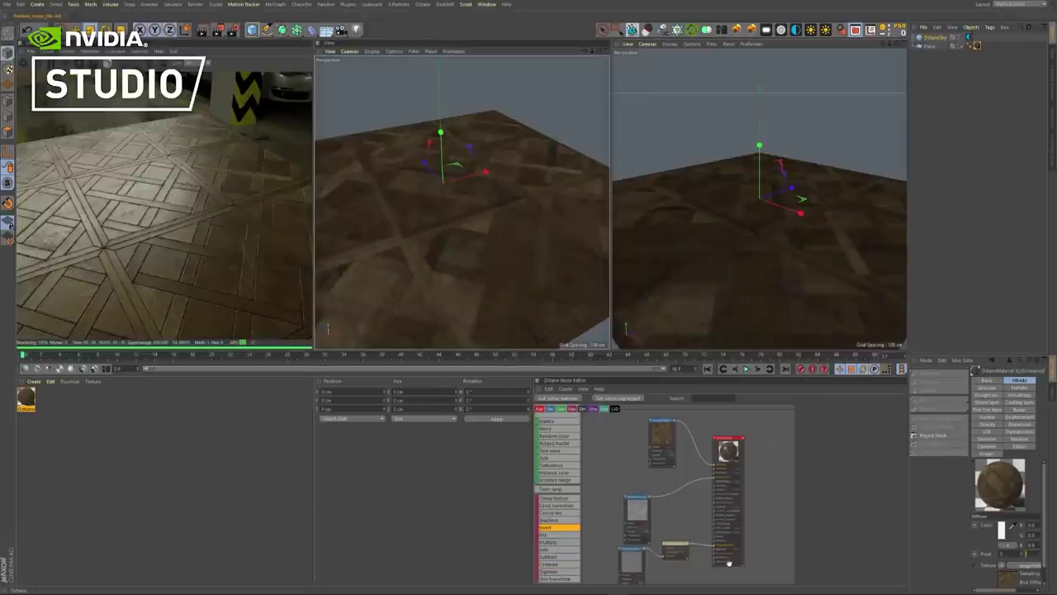
{"action": "middle_click_drag", "start_coordinate": [683, 532], "coordinate": [689, 467]}
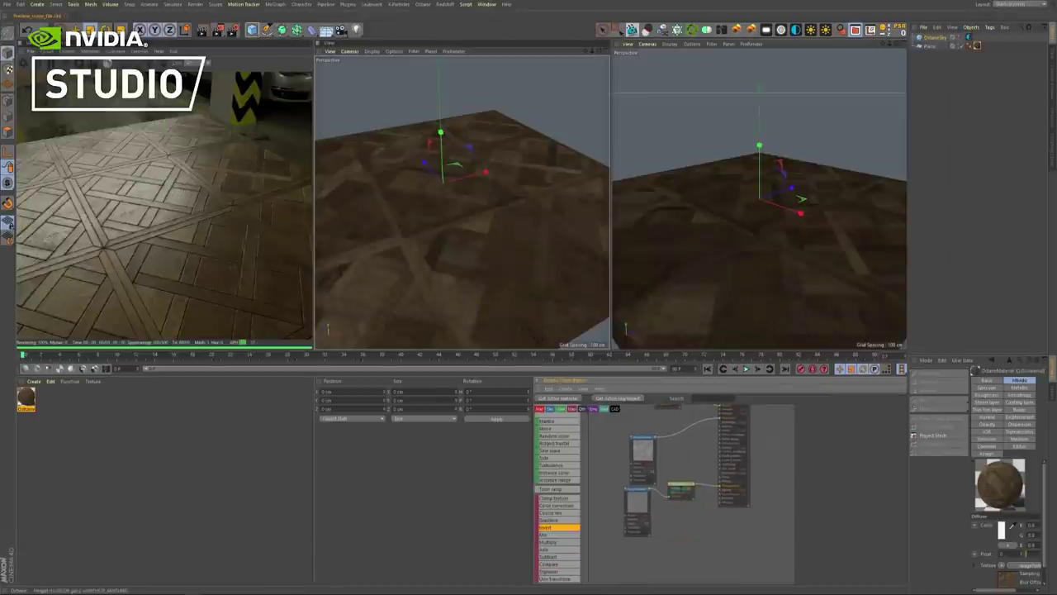
{"action": "left_click_drag", "start_coordinate": [679, 490], "coordinate": [646, 510]}
{"action": "left_click_drag", "start_coordinate": [161, 255], "coordinate": [221, 240]}
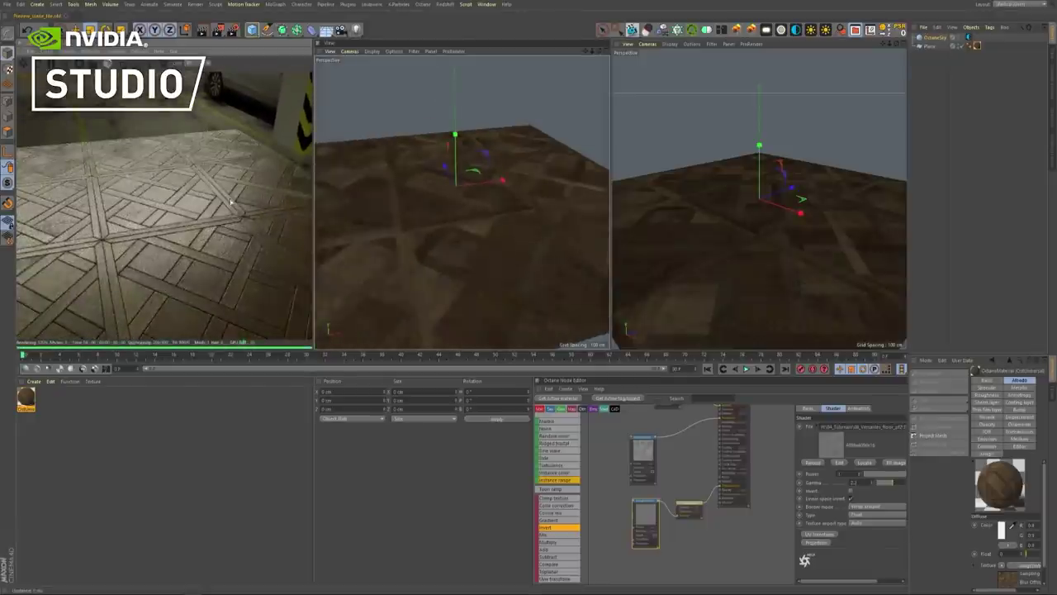
{"action": "left_click_drag", "start_coordinate": [233, 201], "coordinate": [234, 215]}
{"action": "left_click_drag", "start_coordinate": [264, 348], "coordinate": [272, 412]}
{"action": "left_click_drag", "start_coordinate": [312, 274], "coordinate": [420, 273]}
{"action": "left_click_drag", "start_coordinate": [116, 320], "coordinate": [193, 299]}
{"action": "left_click", "coordinate": [80, 63]}
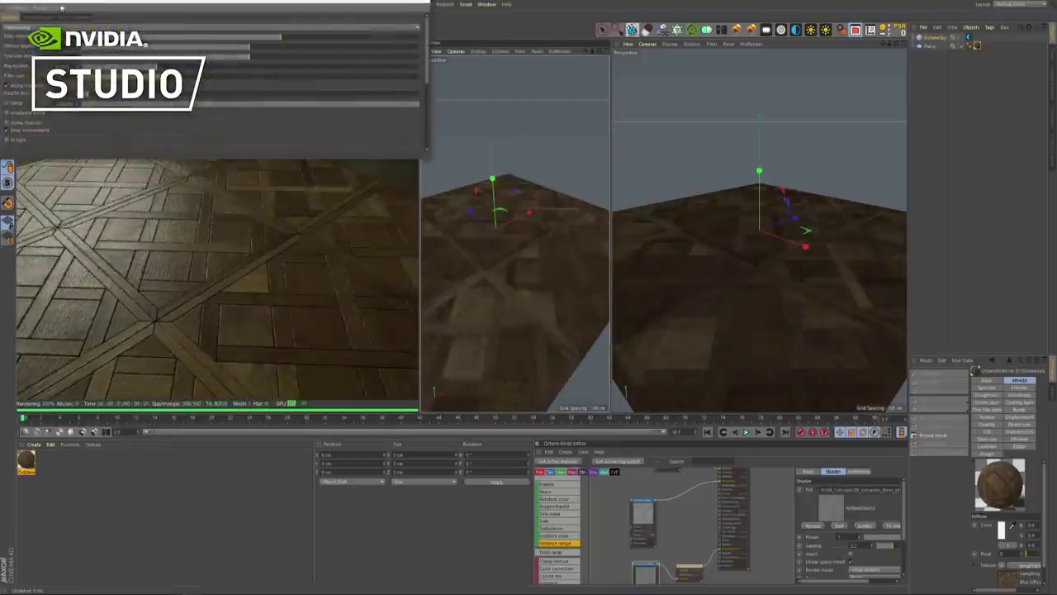
{"action": "left_click", "coordinate": [88, 18]}
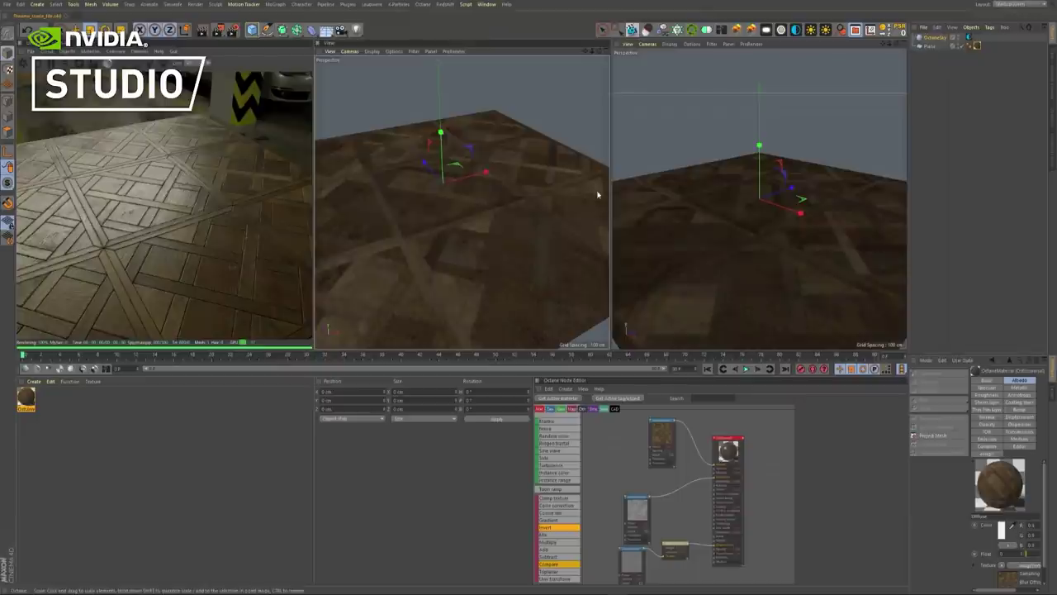
Space out the displacement nodes and enlarge the Live Viewer in height and width to show more of the rendered floor
{"action": "middle_click_drag", "start_coordinate": [686, 551], "coordinate": [691, 492]}
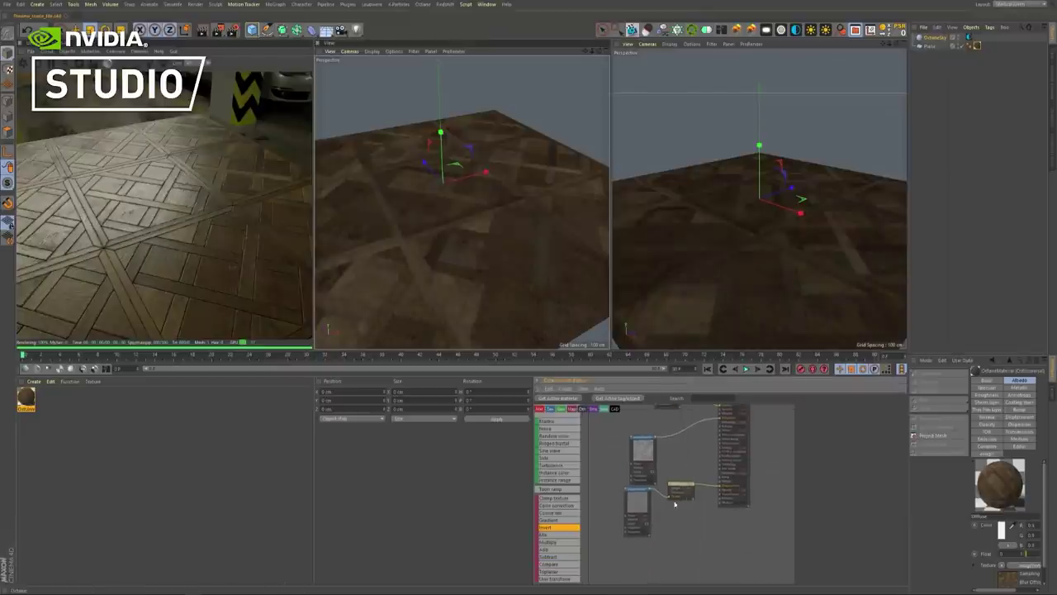
{"action": "left_click_drag", "start_coordinate": [681, 487], "coordinate": [646, 514]}
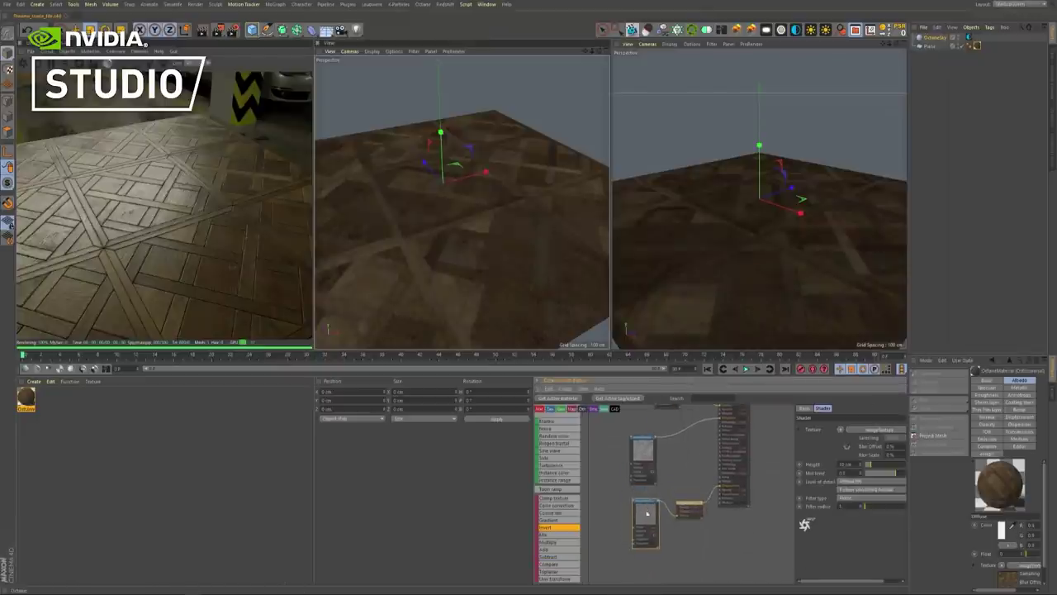
{"action": "left_click_drag", "start_coordinate": [133, 240], "coordinate": [234, 229]}
{"action": "left_click_drag", "start_coordinate": [264, 349], "coordinate": [263, 413]}
{"action": "left_click_drag", "start_coordinate": [312, 274], "coordinate": [420, 274]}
{"action": "left_click_drag", "start_coordinate": [121, 308], "coordinate": [171, 290]}
Check the GPU devices in the Octane render settings, return to the kernel settings and close the window
{"action": "left_click", "coordinate": [82, 64]}
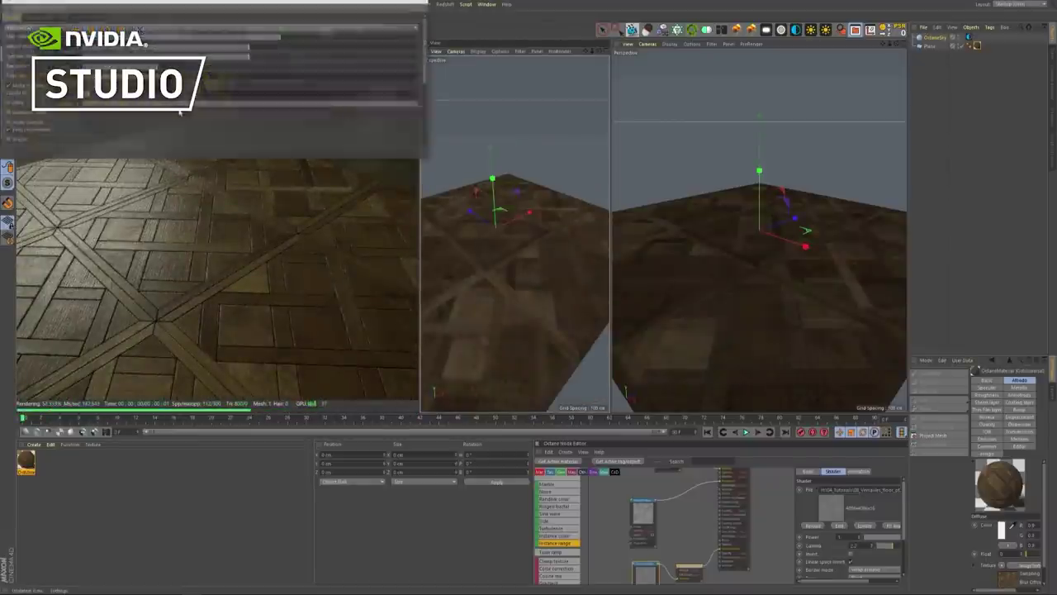
{"action": "left_click", "coordinate": [87, 18]}
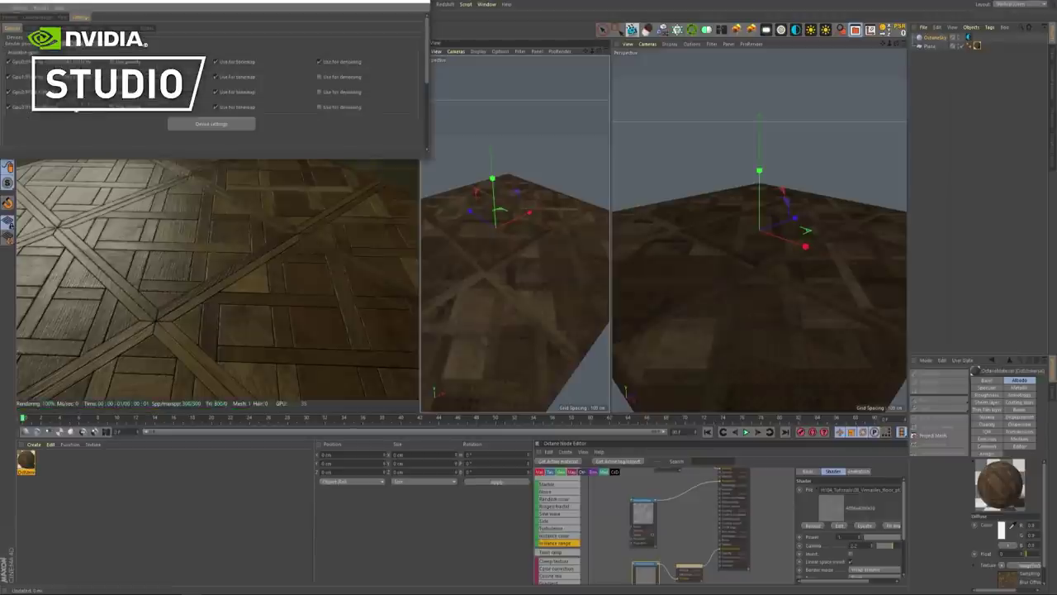
{"action": "left_click", "coordinate": [14, 16]}
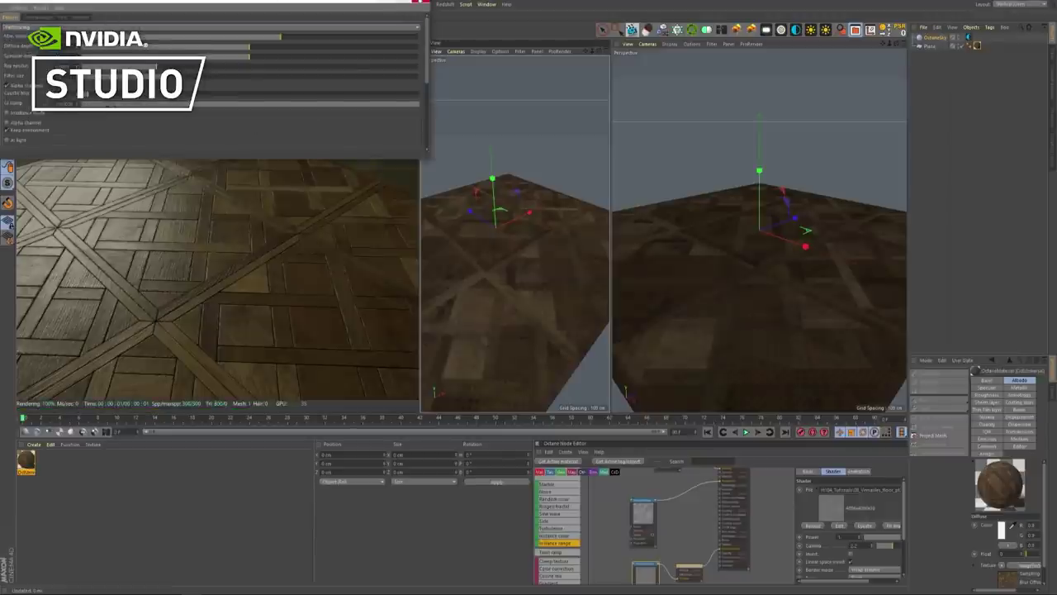
{"action": "left_click", "coordinate": [421, 1]}
Examine the rendered floor from a different angle and close up, checking the plank gaps and wood grain
{"action": "left_click_drag", "start_coordinate": [212, 308], "coordinate": [192, 248]}
{"action": "left_click_drag", "start_coordinate": [251, 279], "coordinate": [287, 218]}
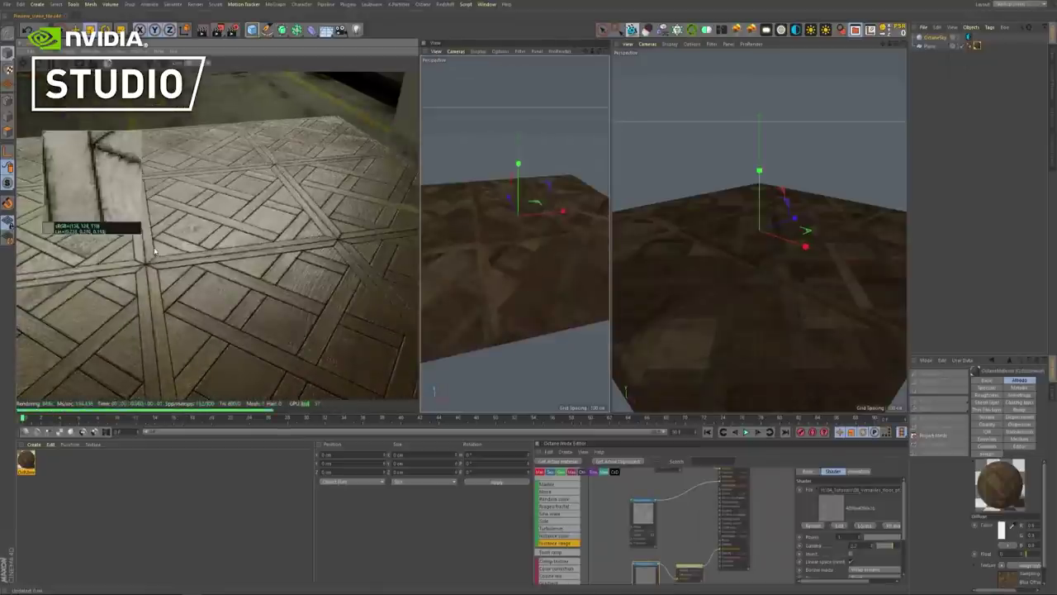
{"action": "scroll", "coordinate": [525, 232], "scroll_direction": "up", "scroll_amount": 5}
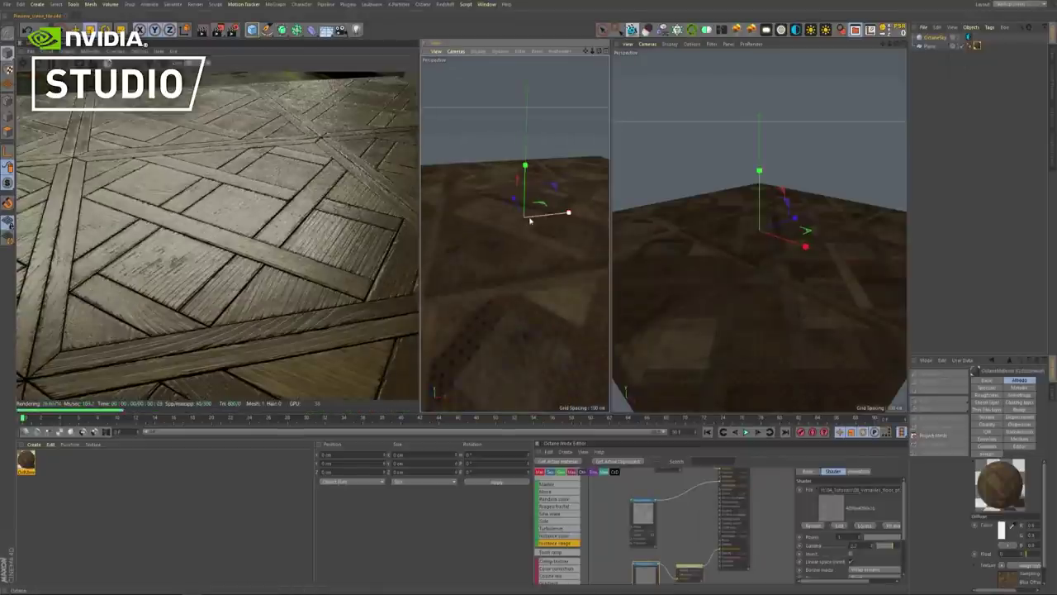
{"action": "mouse_move", "coordinate": [309, 326]}
{"action": "left_mouse_down"}
{"action": "mouse_move", "coordinate": [338, 323]}
{"action": "mouse_move", "coordinate": [309, 322]}
{"action": "mouse_move", "coordinate": [300, 302]}
{"action": "mouse_move", "coordinate": [315, 332]}
{"action": "left_mouse_up"}
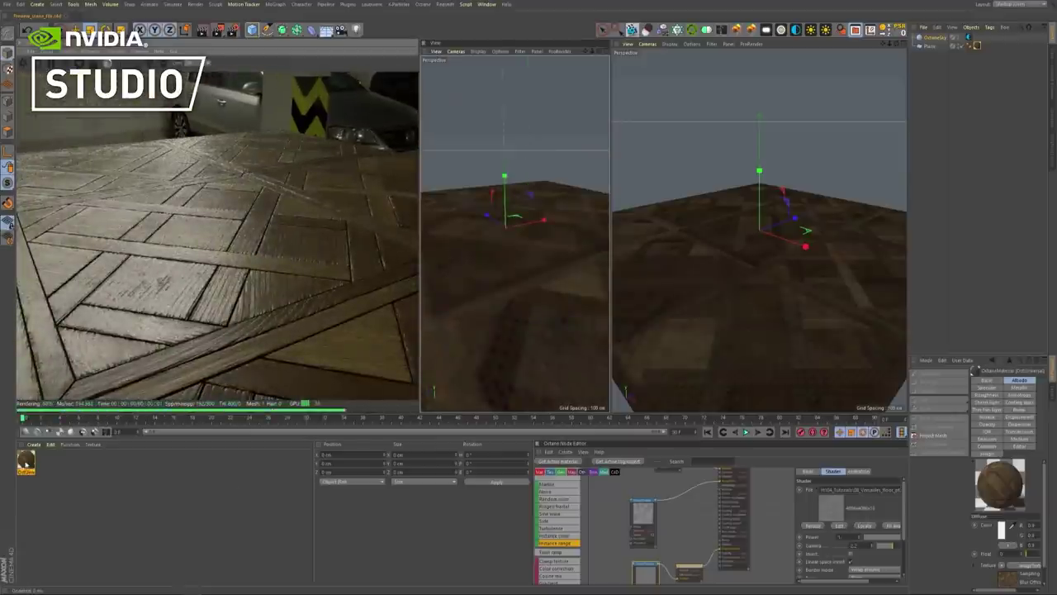
{"action": "double_click", "coordinate": [25, 462]}
{"action": "left_click_drag", "start_coordinate": [262, 53], "coordinate": [736, 93]}
{"action": "left_click", "coordinate": [614, 212]}
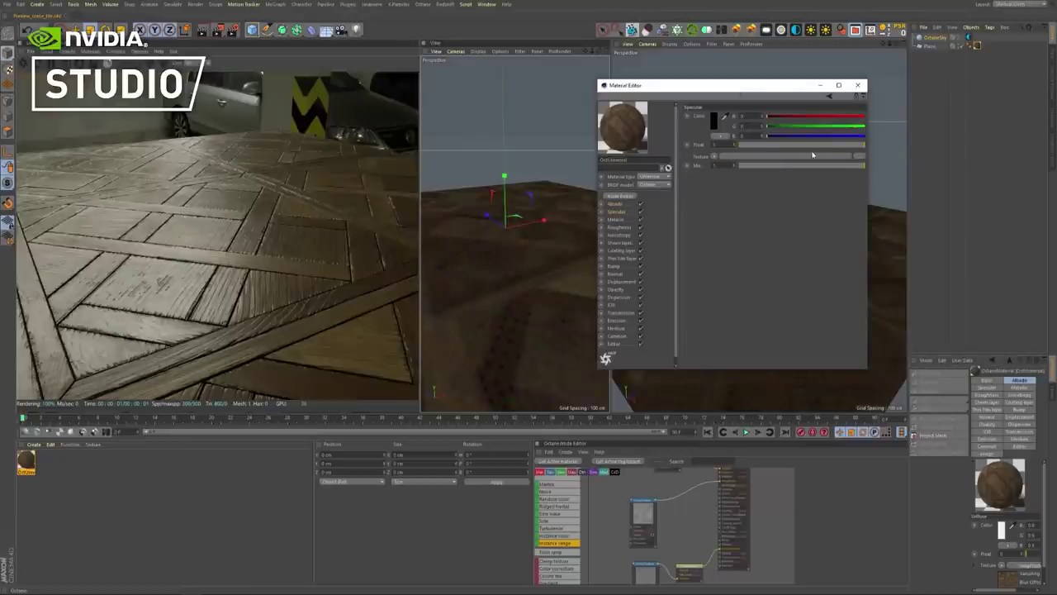
{"action": "left_click", "coordinate": [803, 144]}
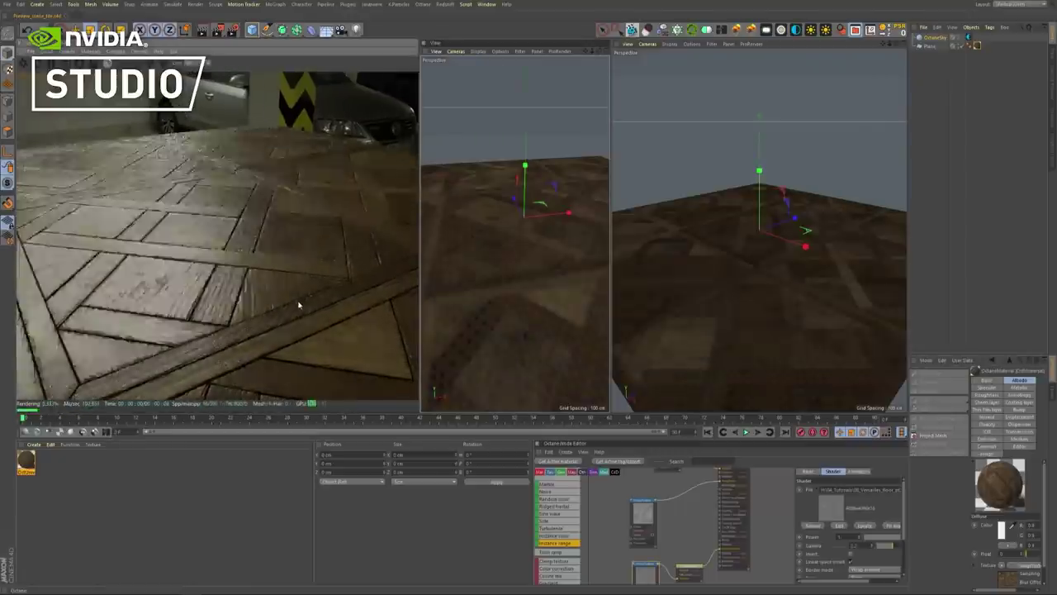
View the floor at a low angle and reduce the Octane material's Specular float to a little over half
{"action": "left_click_drag", "start_coordinate": [300, 305], "coordinate": [329, 366]}
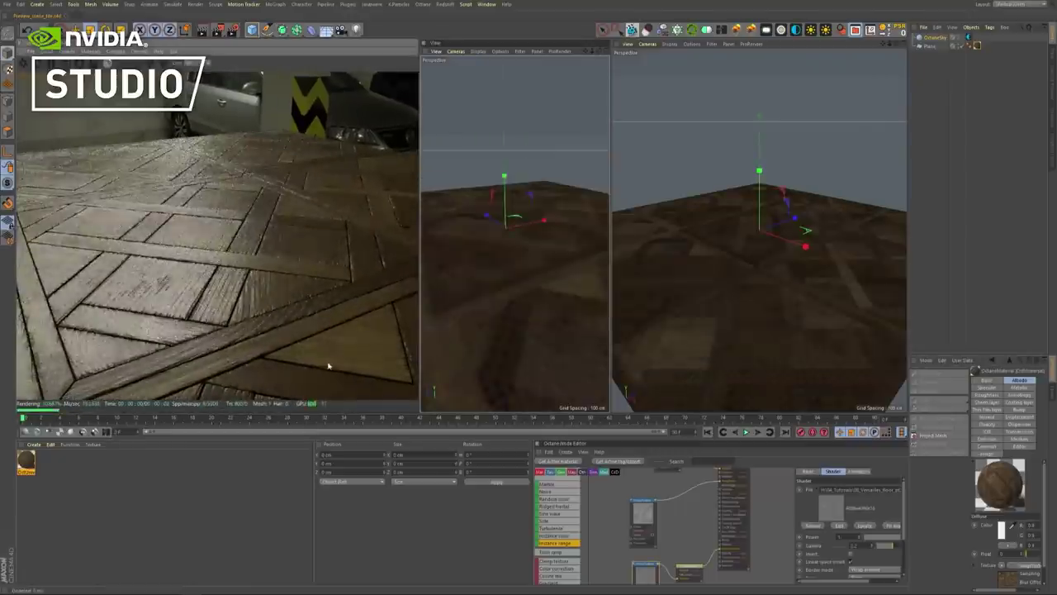
{"action": "double_click", "coordinate": [27, 462]}
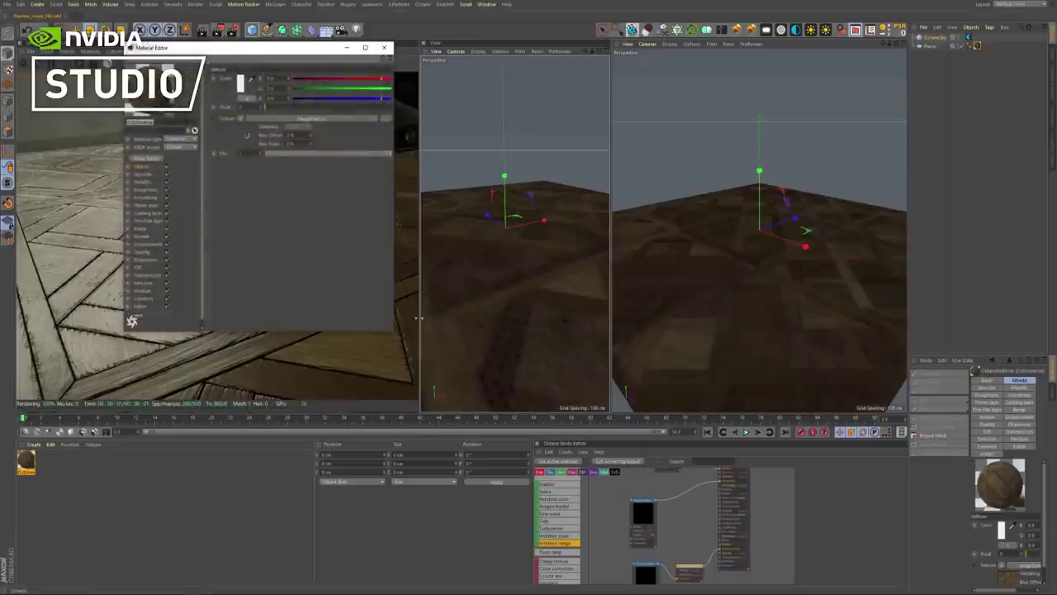
{"action": "left_click_drag", "start_coordinate": [263, 49], "coordinate": [737, 88]}
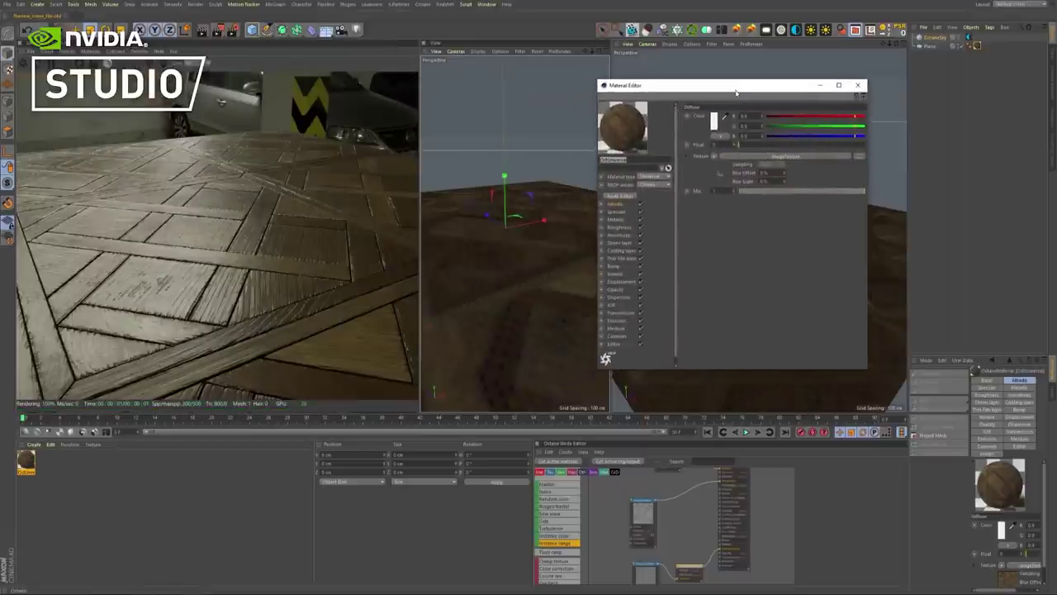
{"action": "left_click", "coordinate": [617, 212]}
{"action": "mouse_move", "coordinate": [810, 145]}
{"action": "left_mouse_down"}
{"action": "mouse_move", "coordinate": [739, 145]}
{"action": "mouse_move", "coordinate": [816, 146]}
{"action": "left_mouse_up"}
Open the image texture in the material's Roughness channel, enlarge the Node Editor and move the Material Editor aside
{"action": "left_click", "coordinate": [620, 227]}
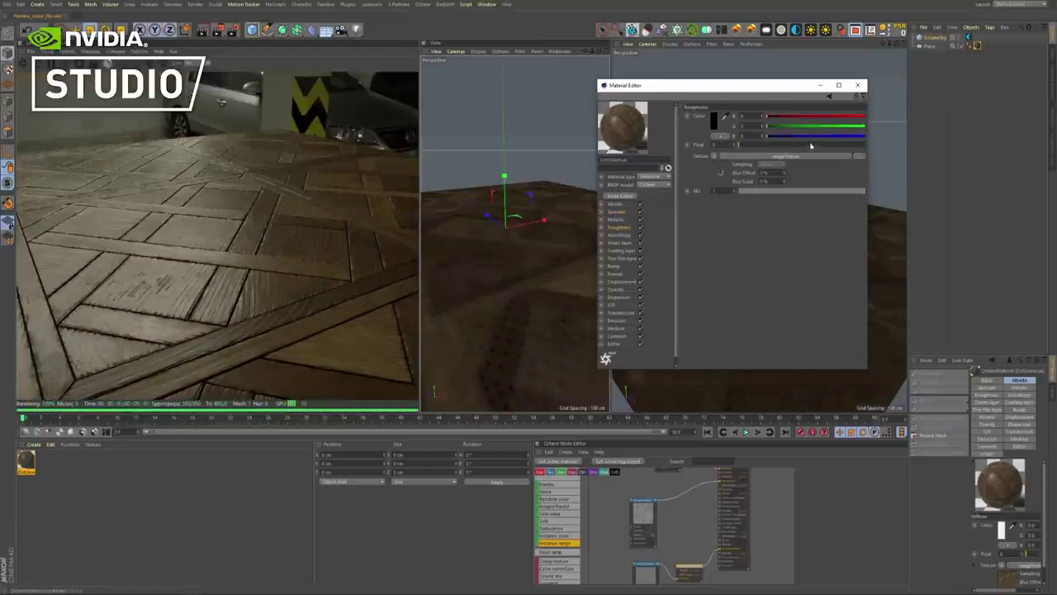
{"action": "left_click", "coordinate": [720, 172]}
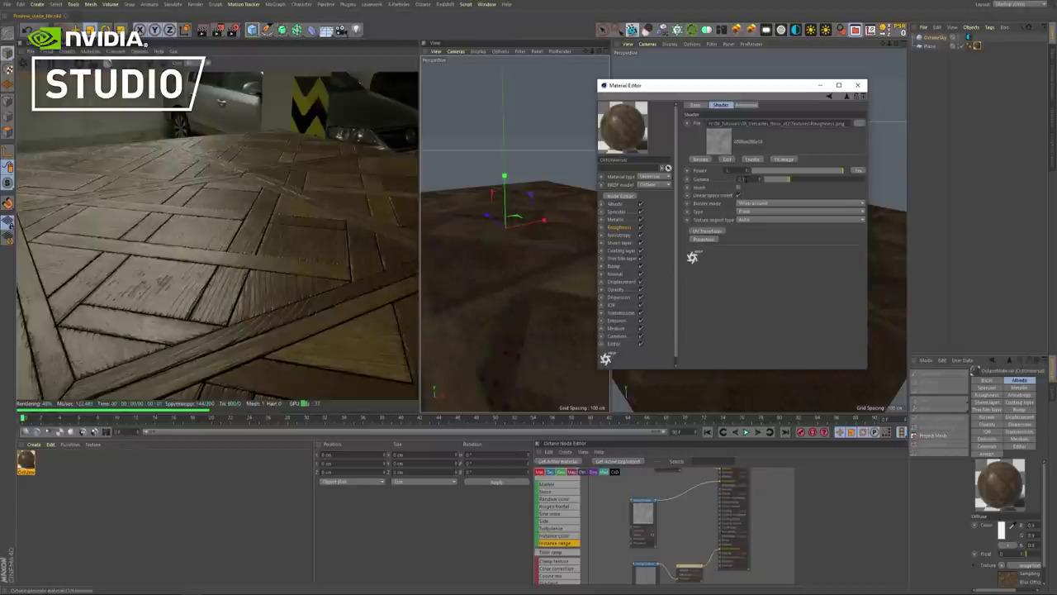
{"action": "left_click", "coordinate": [617, 196]}
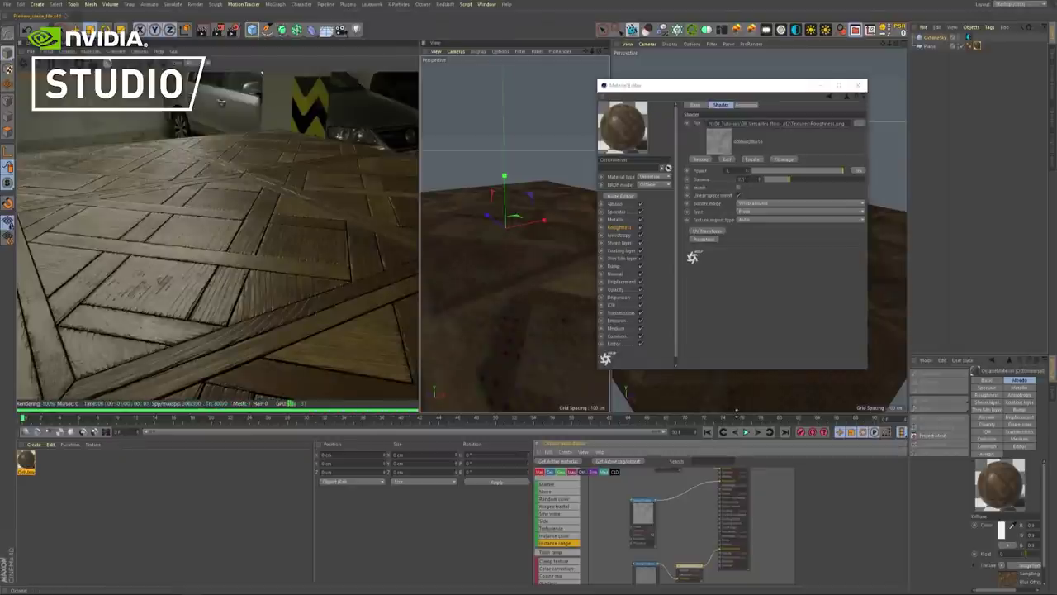
{"action": "left_click_drag", "start_coordinate": [736, 413], "coordinate": [736, 228]}
{"action": "left_click", "coordinate": [748, 85]}
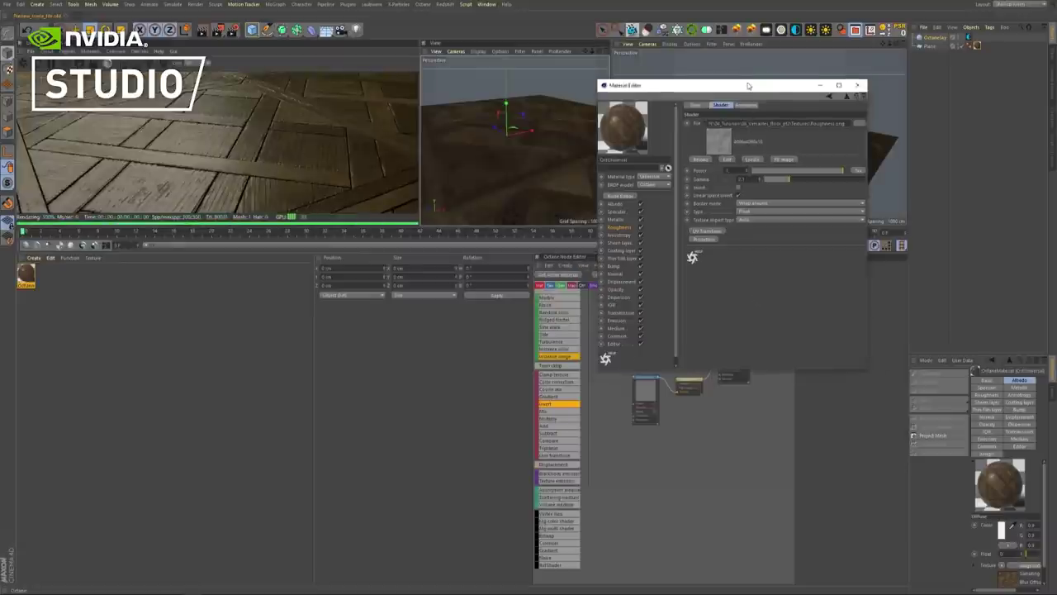
{"action": "left_click_drag", "start_coordinate": [748, 85], "coordinate": [993, 39]}
Add a Gradient node fed by the roughness texture and connect its output to the material's Bump input
{"action": "left_click", "coordinate": [714, 331]}
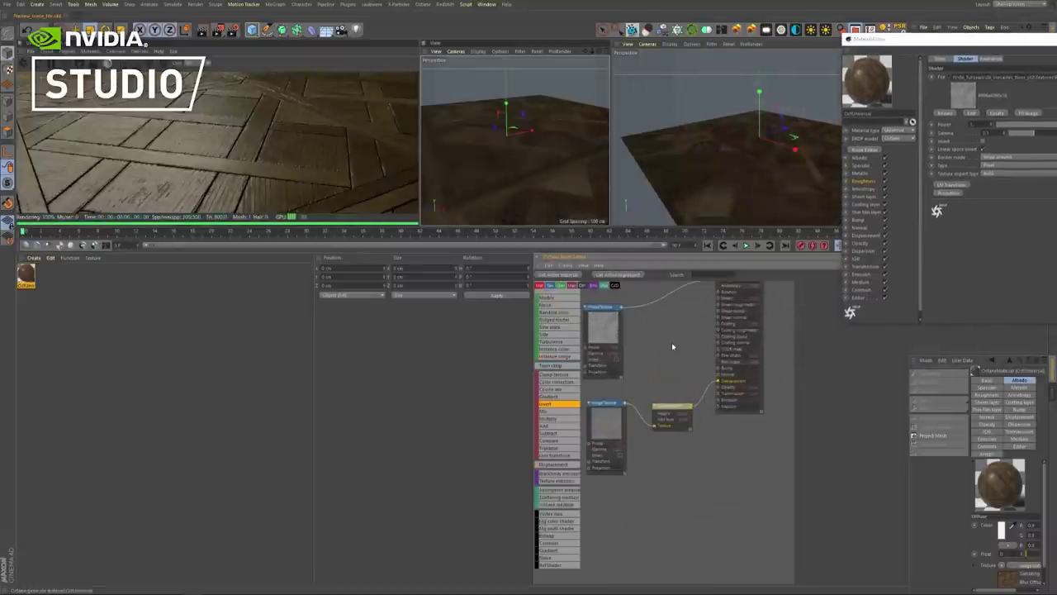
{"action": "scroll", "coordinate": [671, 342], "scroll_direction": "up", "scroll_amount": 2}
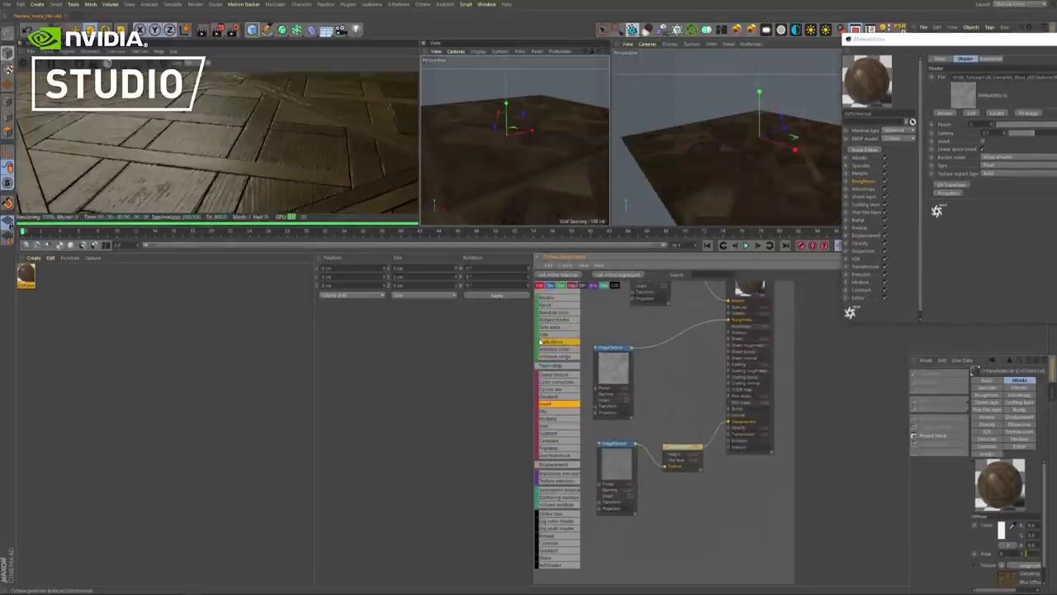
{"action": "scroll", "coordinate": [558, 388], "scroll_direction": "up", "scroll_amount": 2}
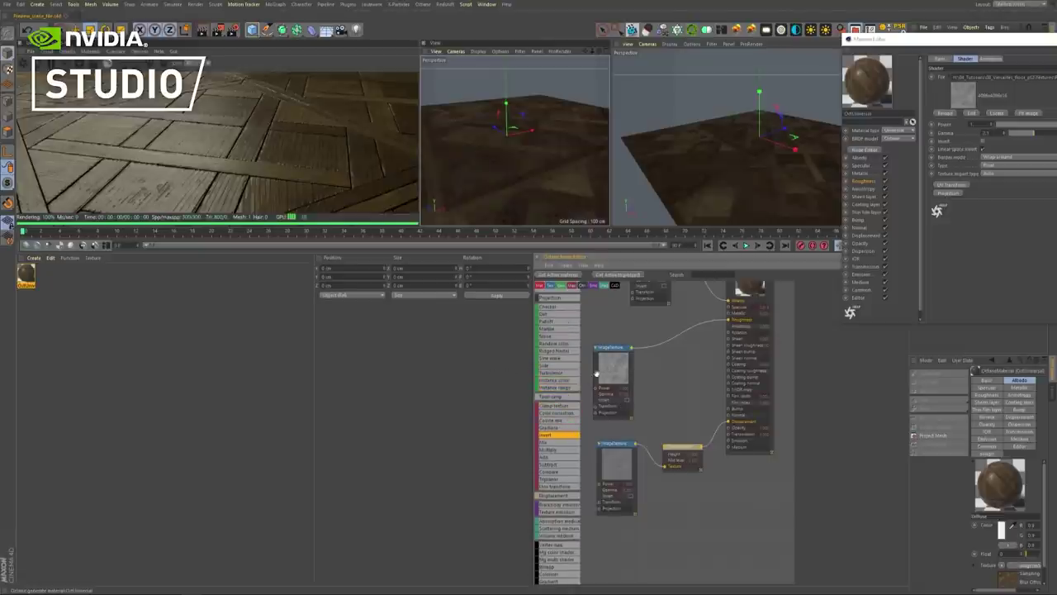
{"action": "left_click_drag", "start_coordinate": [613, 348], "coordinate": [606, 328]}
{"action": "scroll", "coordinate": [559, 459], "scroll_direction": "up", "scroll_amount": 1}
{"action": "left_click_drag", "start_coordinate": [553, 444], "coordinate": [652, 369]}
{"action": "left_click_drag", "start_coordinate": [625, 326], "coordinate": [719, 407]}
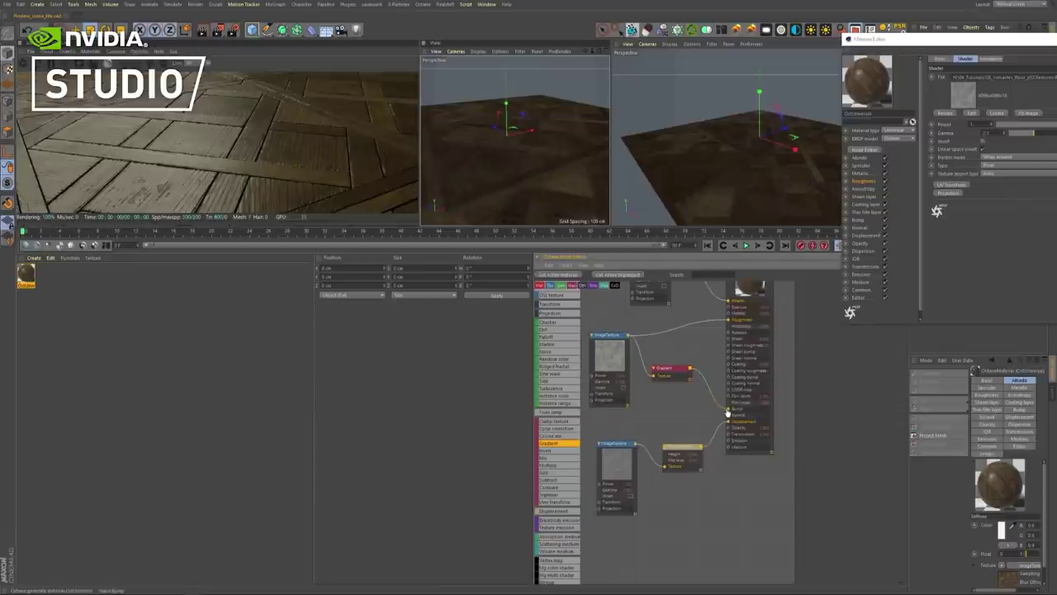
Invert the knots of the Gradient node feeding the Bump input and darken its white knot to near black
{"action": "left_click", "coordinate": [663, 367]}
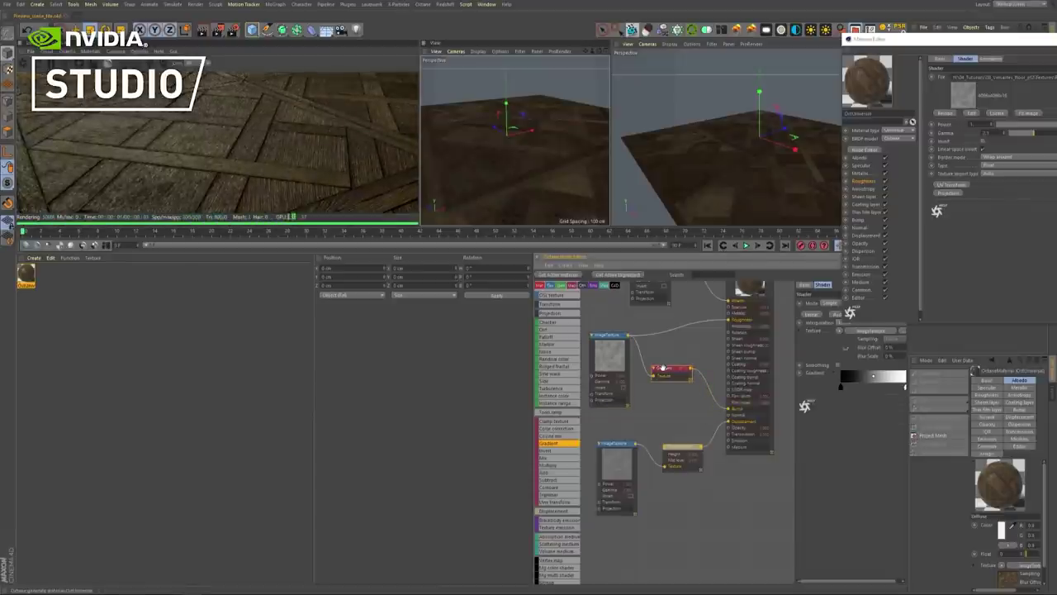
{"action": "right_click", "coordinate": [861, 376]}
{"action": "left_click", "coordinate": [869, 382]}
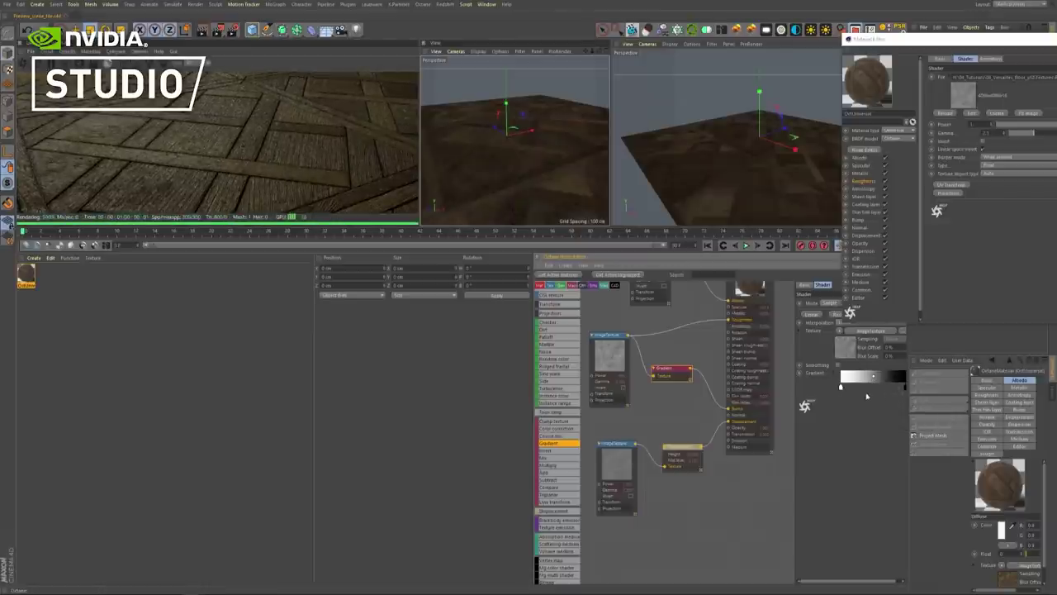
{"action": "double_click", "coordinate": [840, 388]}
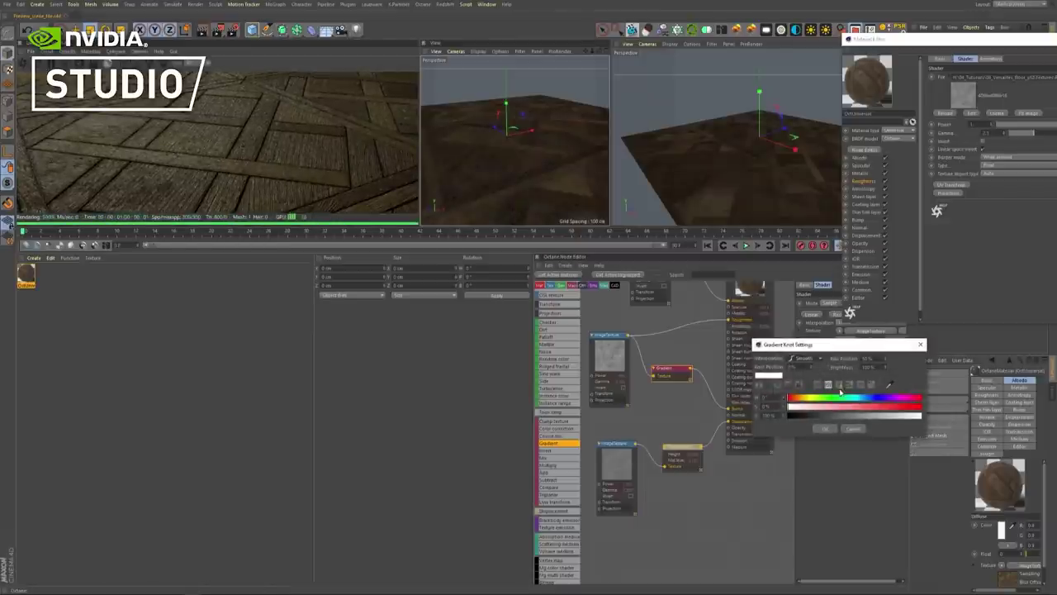
{"action": "left_click_drag", "start_coordinate": [809, 417], "coordinate": [758, 422]}
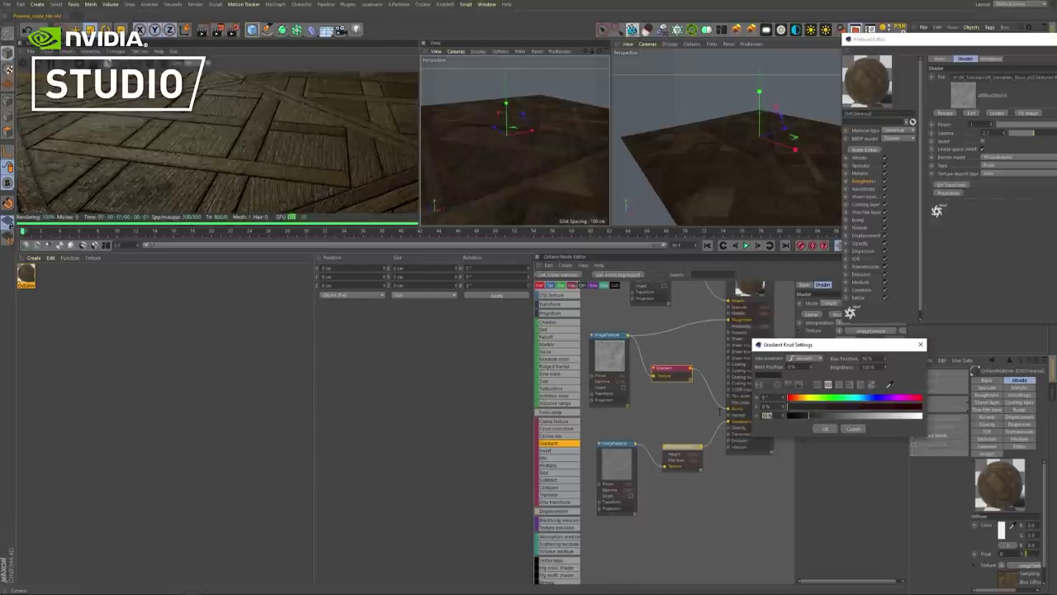
{"action": "key", "text": "Return"}
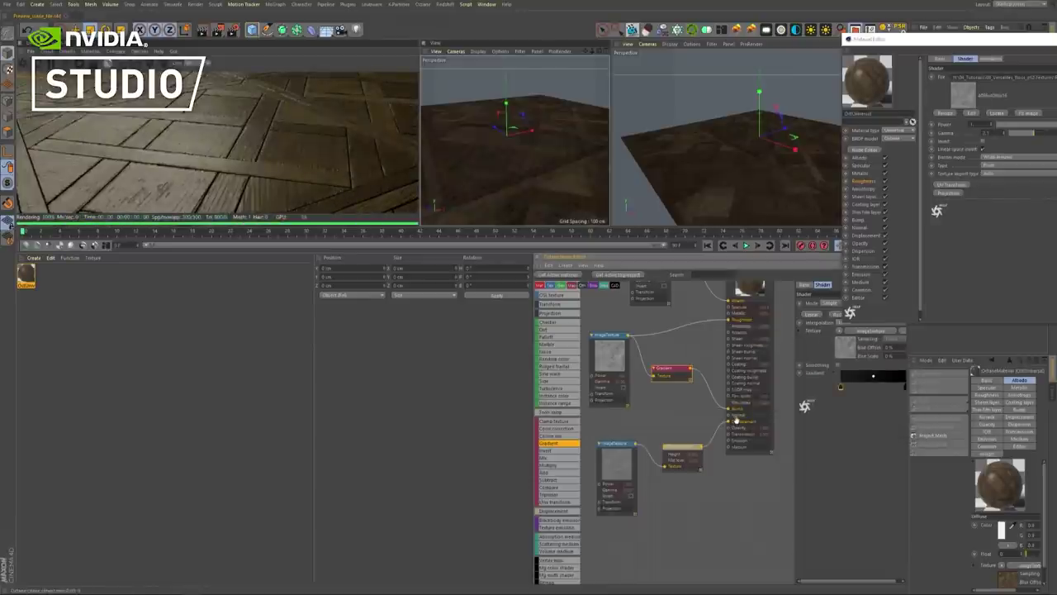
Brighten the Gradient's starting knot slightly and set its colour value to 20%
{"action": "double_click", "coordinate": [841, 388]}
{"action": "left_click_drag", "start_coordinate": [804, 416], "coordinate": [822, 416]}
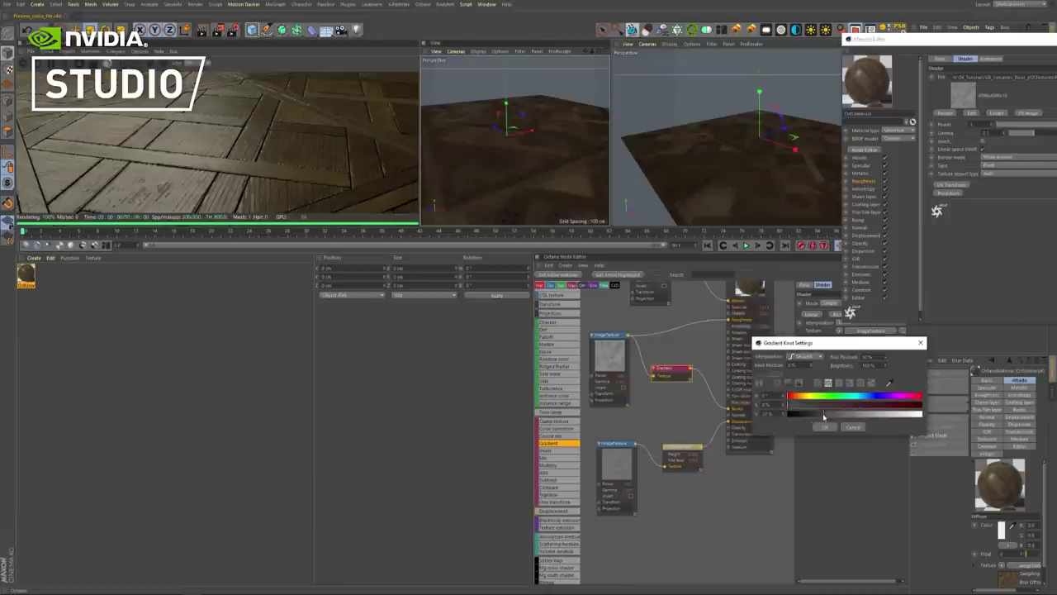
{"action": "left_click", "coordinate": [823, 428]}
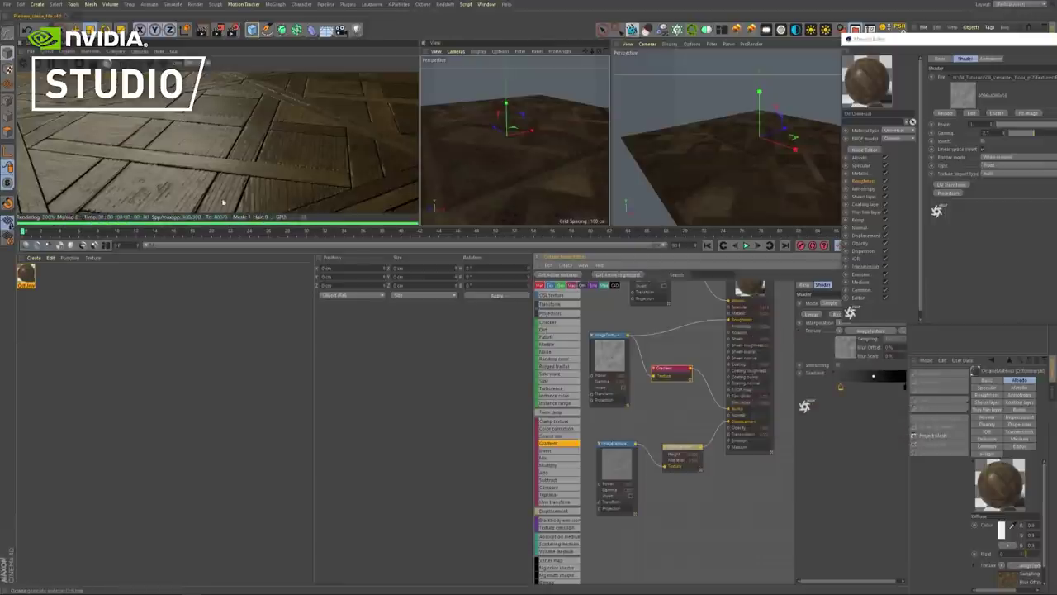
{"action": "double_click", "coordinate": [841, 387]}
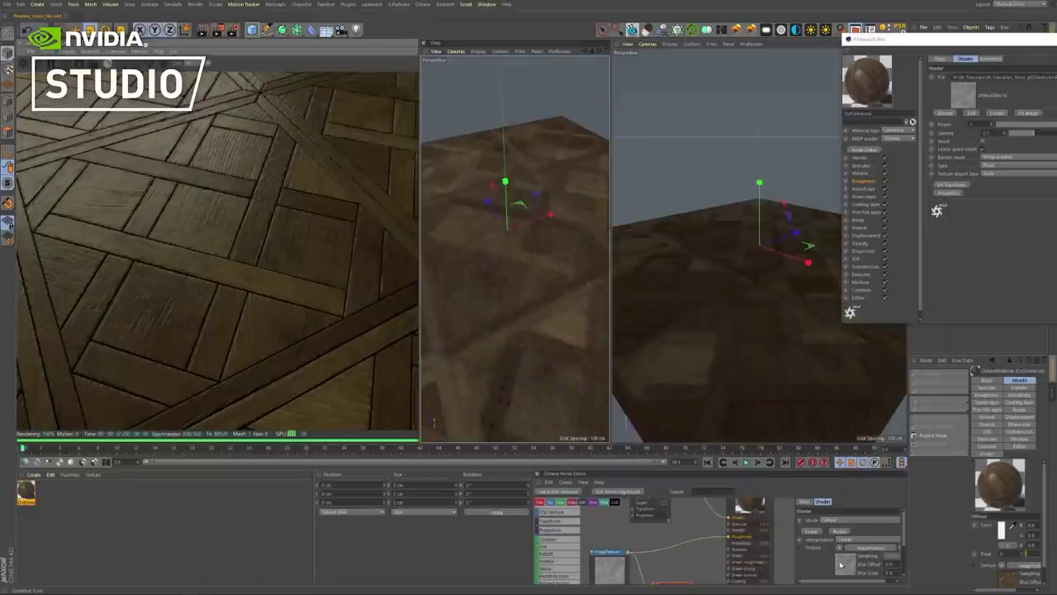
{"action": "double_click", "coordinate": [837, 553]}
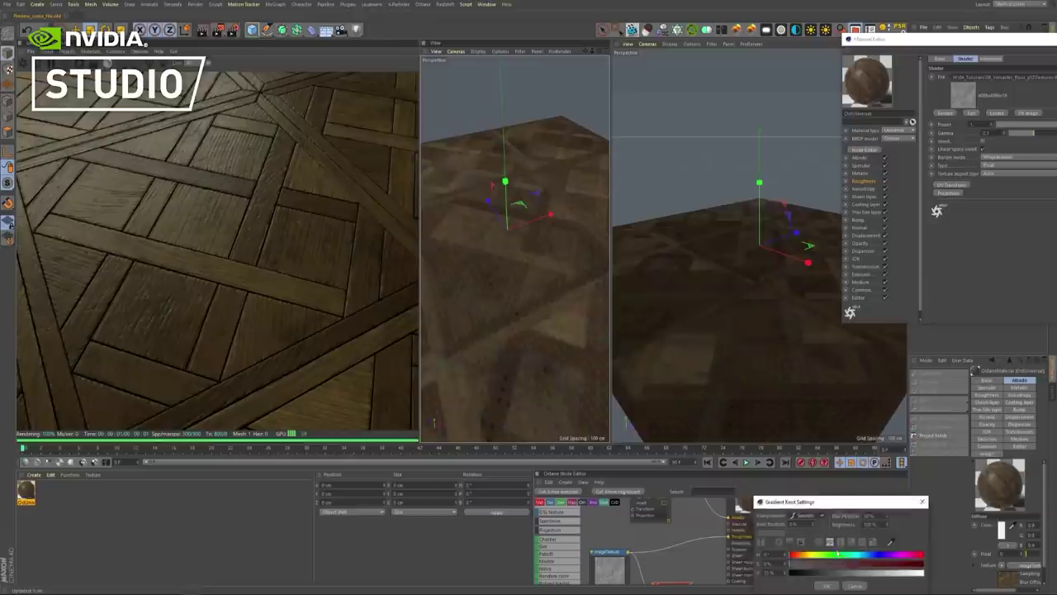
{"action": "type", "text": "20"}
{"action": "key", "text": "Return"}
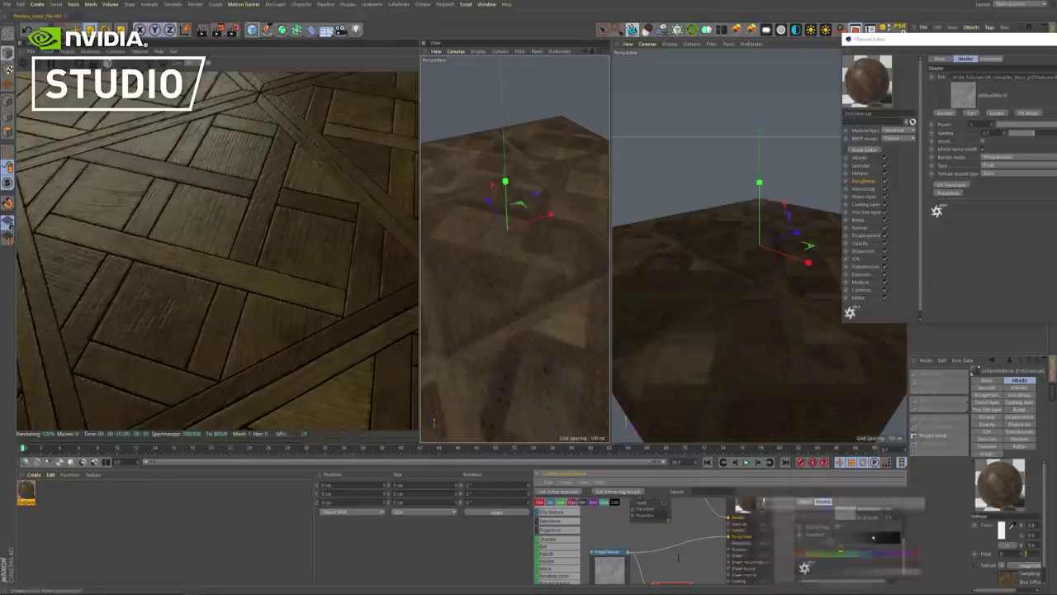
Try a larger Height on the Displacement node, and settle on a low Height of a few centimetres
{"action": "mouse_move", "coordinate": [234, 225]}
{"action": "left_mouse_down"}
{"action": "mouse_move", "coordinate": [237, 256]}
{"action": "mouse_move", "coordinate": [240, 230]}
{"action": "mouse_move", "coordinate": [184, 205]}
{"action": "mouse_move", "coordinate": [219, 215]}
{"action": "left_mouse_up"}
{"action": "scroll", "coordinate": [540, 293], "scroll_direction": "down", "scroll_amount": 2}
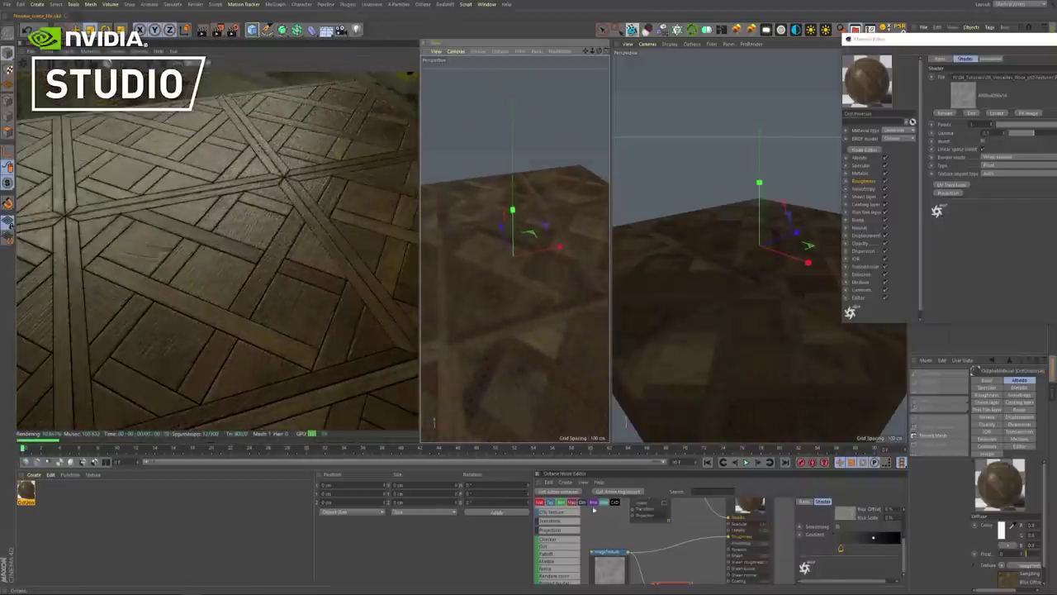
{"action": "middle_click_drag", "start_coordinate": [696, 572], "coordinate": [696, 448]}
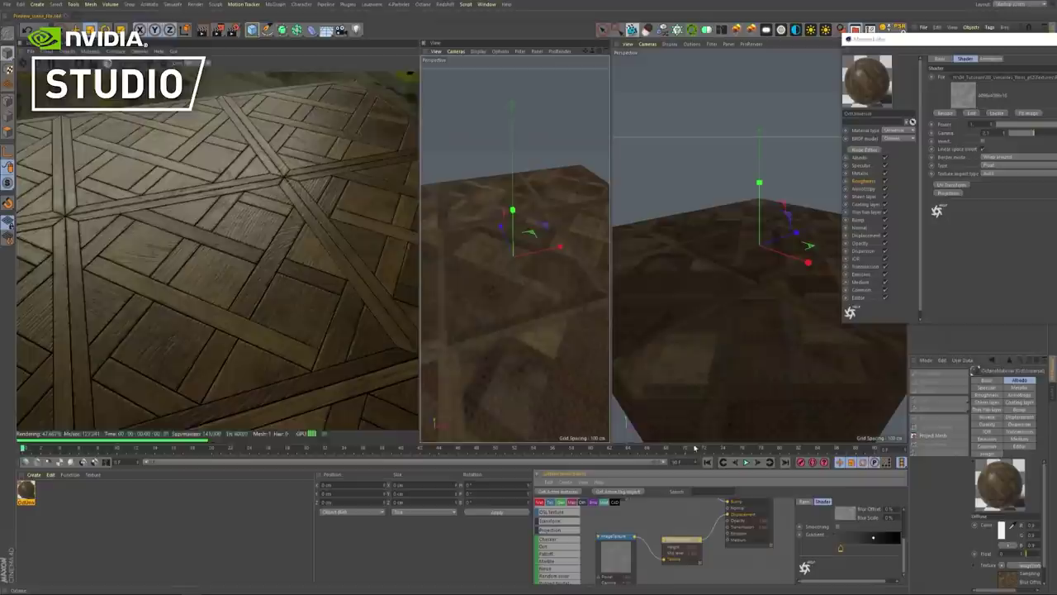
{"action": "left_click", "coordinate": [678, 548]}
{"action": "left_click_drag", "start_coordinate": [757, 440], "coordinate": [758, 366]}
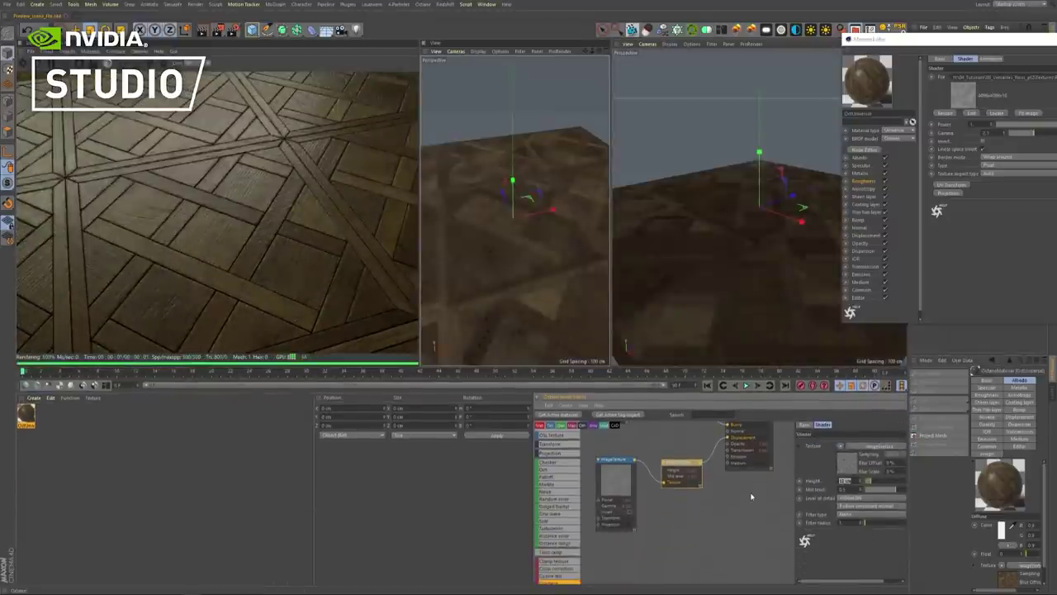
{"action": "type", "text": "0"}
{"action": "key", "text": "Return"}
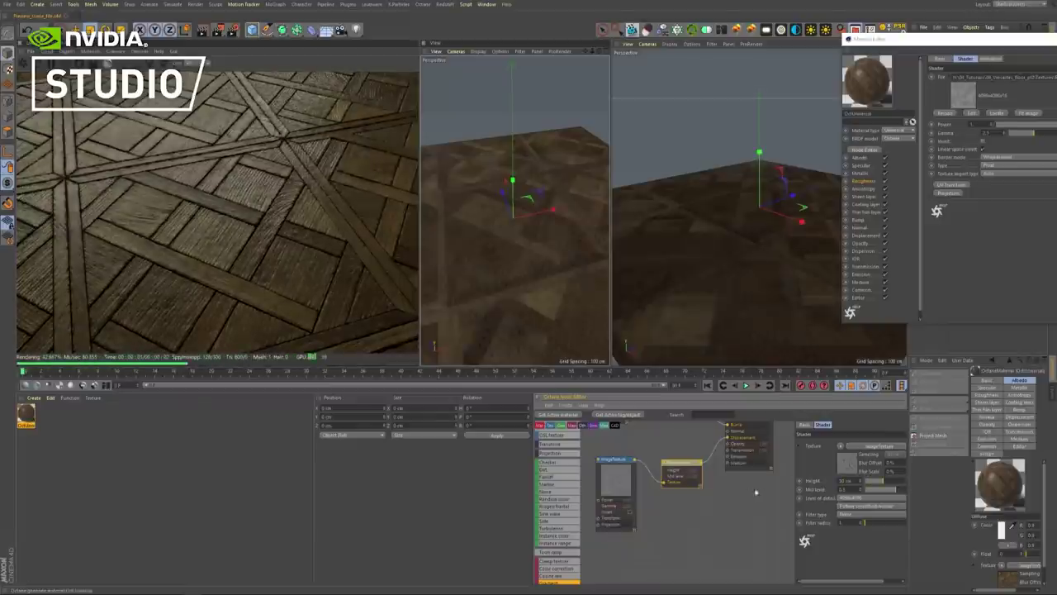
{"action": "type", "text": "2"}
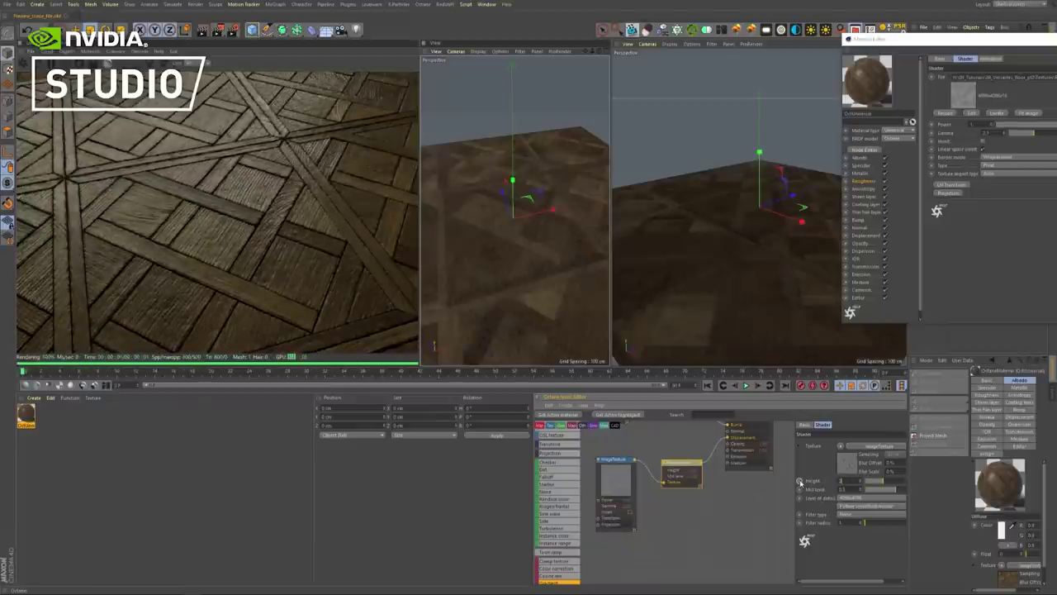
{"action": "type", "text": "0"}
{"action": "key", "text": "Return"}
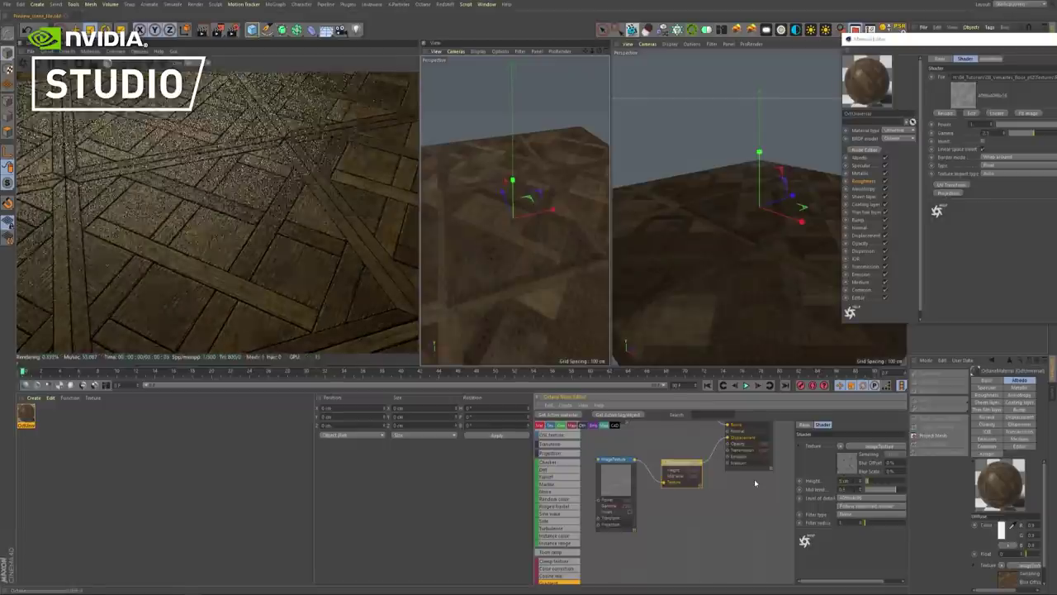
Move the albedo and roughness image textures and the Gradient node up to free space above the displacement nodes
{"action": "scroll", "coordinate": [708, 536], "scroll_direction": "down", "scroll_amount": 4}
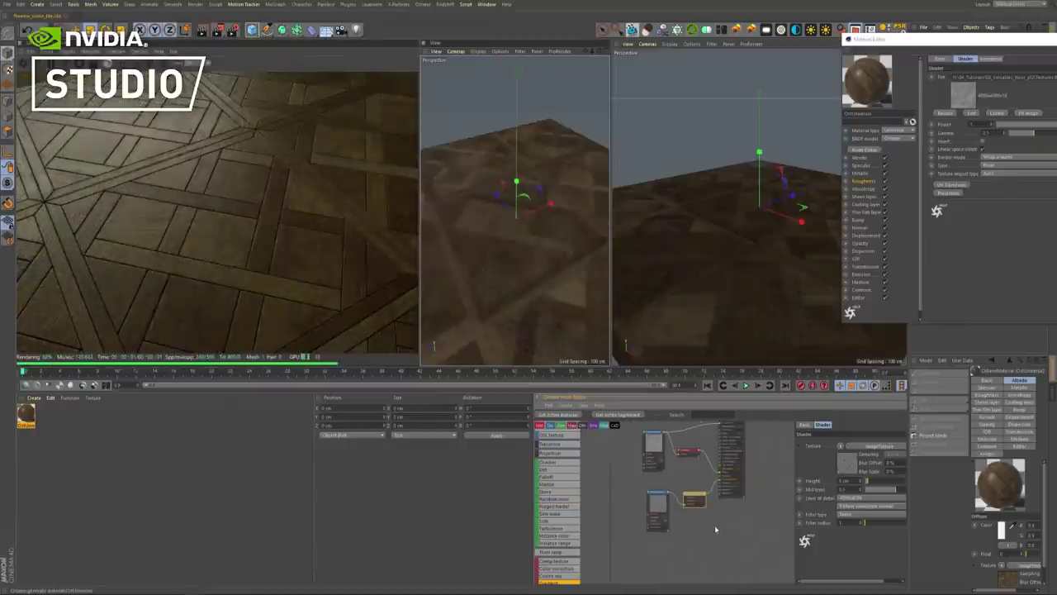
{"action": "middle_click_drag", "start_coordinate": [712, 499], "coordinate": [704, 531]}
{"action": "left_click", "coordinate": [684, 480], "text": "shift"}
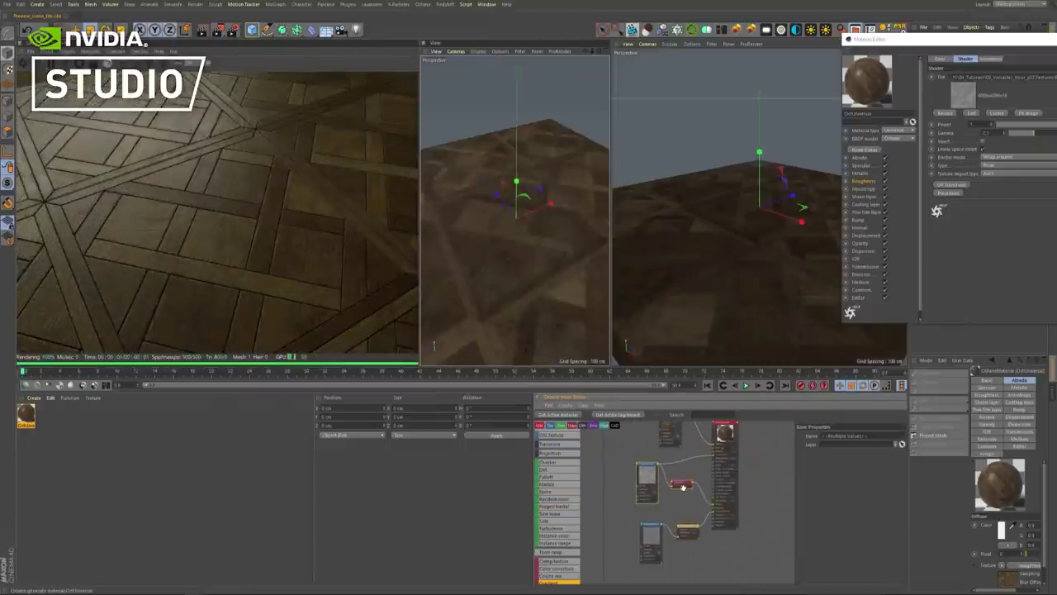
{"action": "left_click_drag", "start_coordinate": [684, 479], "coordinate": [683, 466]}
{"action": "left_click_drag", "start_coordinate": [670, 423], "coordinate": [644, 413]}
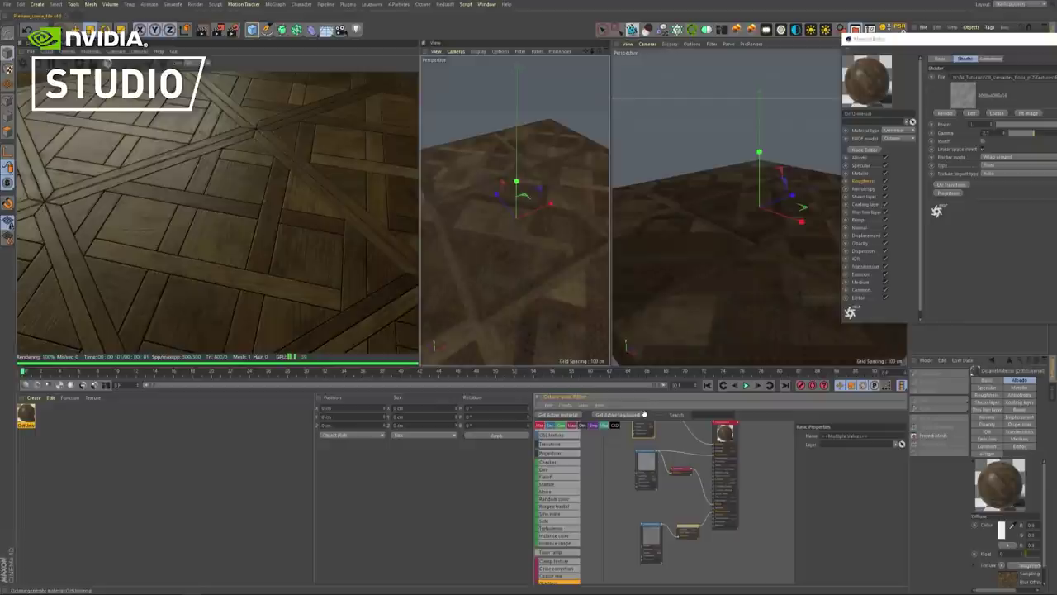
{"action": "left_click", "coordinate": [644, 479]}
{"action": "left_click", "coordinate": [684, 479], "text": "shift"}
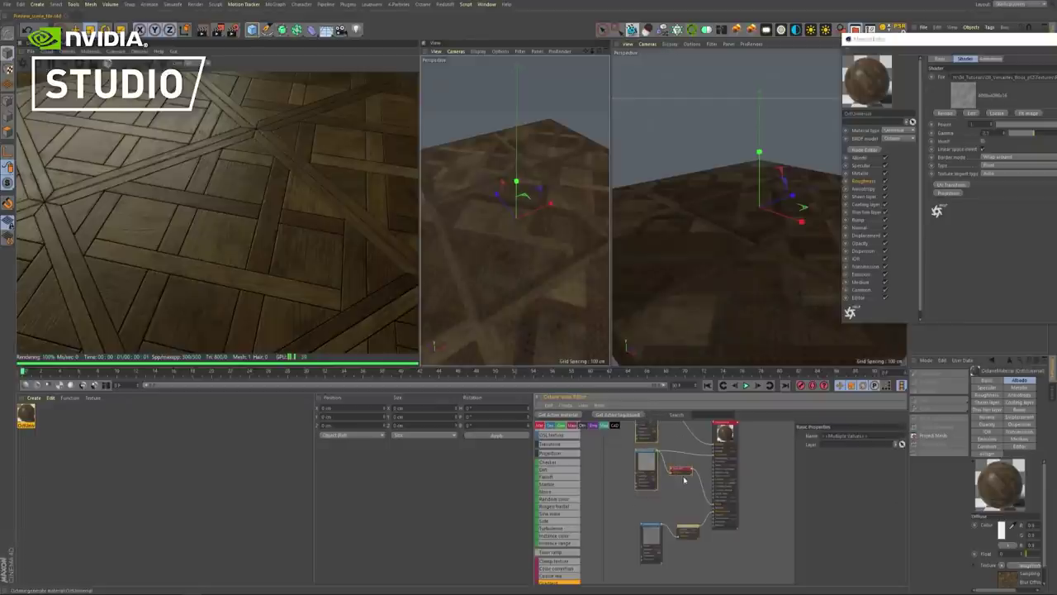
{"action": "left_click_drag", "start_coordinate": [677, 485], "coordinate": [636, 437]}
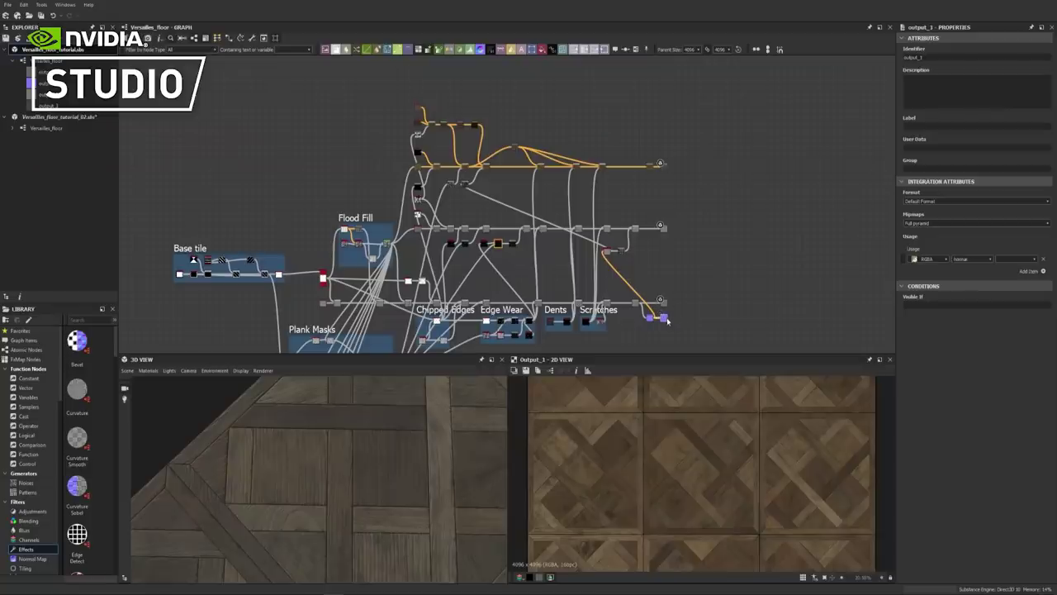
Switch to Substance Designer, show the normal output in the 2D View and save it as a PNG in the Textures folder
{"action": "double_click", "coordinate": [663, 318]}
{"action": "left_click", "coordinate": [530, 370]}
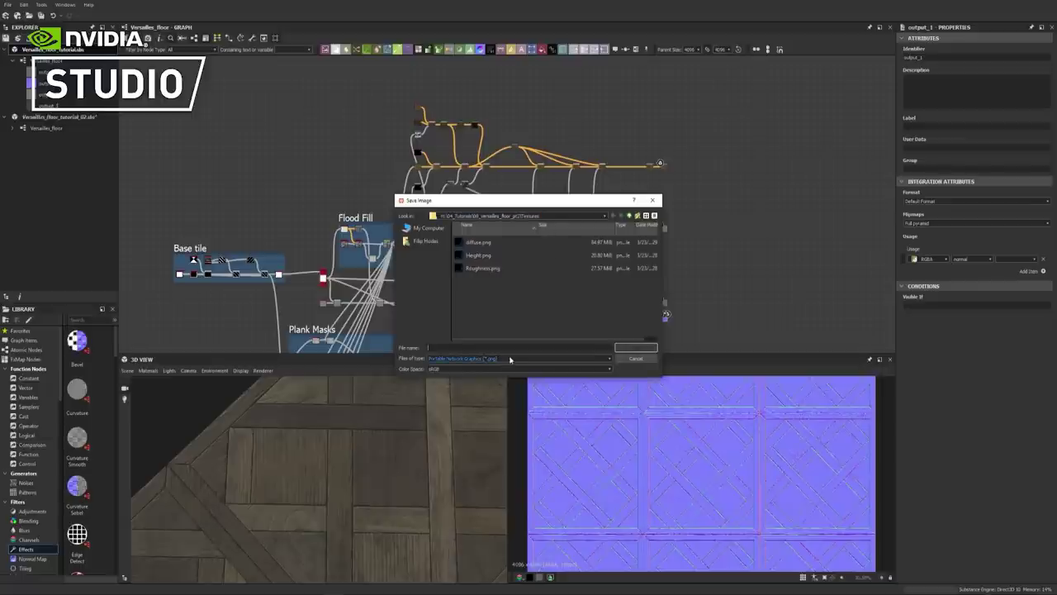
{"action": "key", "text": "Return"}
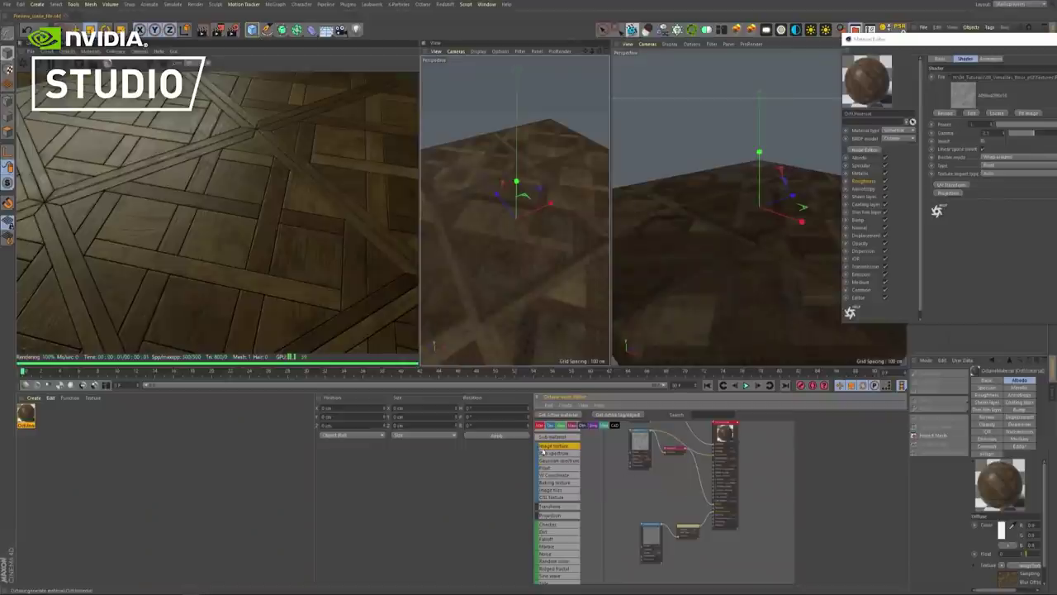
Back in Cinema 4D, add an Image Texture node to the material's Normal input and load the normal map without copying it to the project
{"action": "left_click_drag", "start_coordinate": [632, 485], "coordinate": [633, 486]}
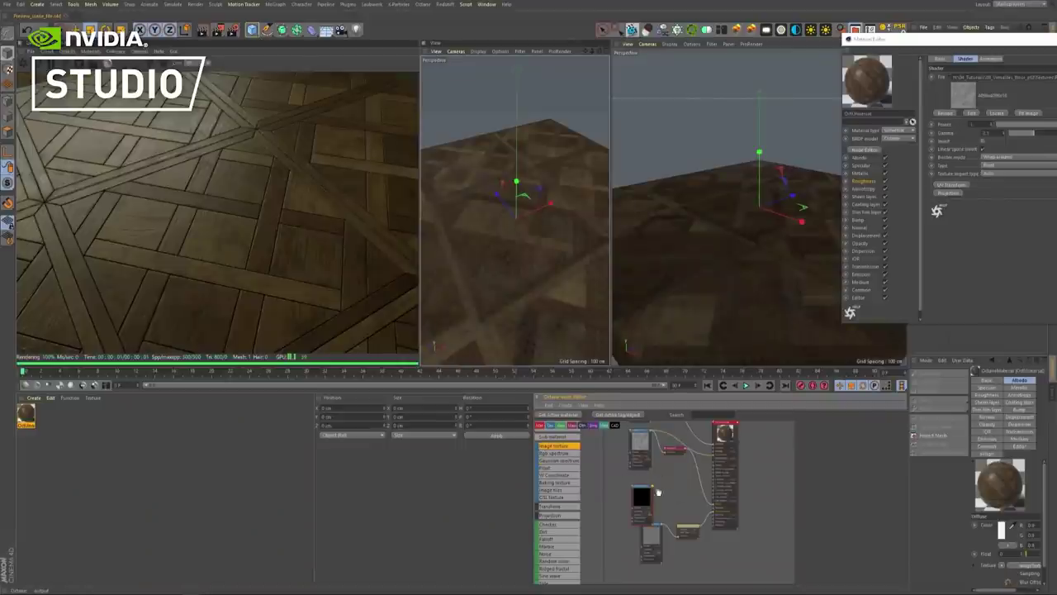
{"action": "left_click_drag", "start_coordinate": [713, 513], "coordinate": [714, 509]}
{"action": "left_click", "coordinate": [645, 495]}
{"action": "left_click", "coordinate": [894, 442]}
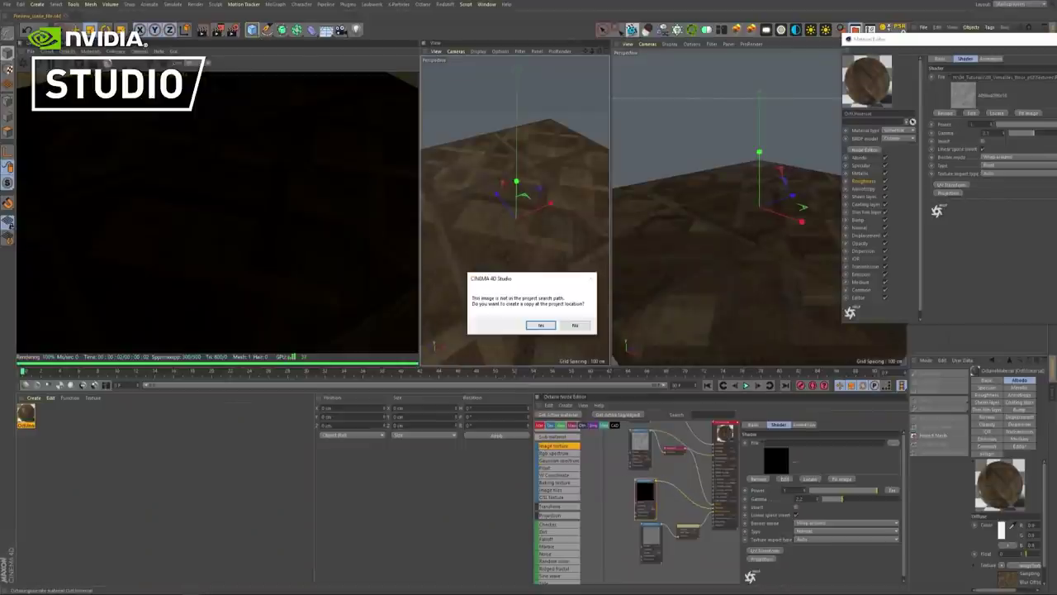
{"action": "left_click", "coordinate": [576, 326]}
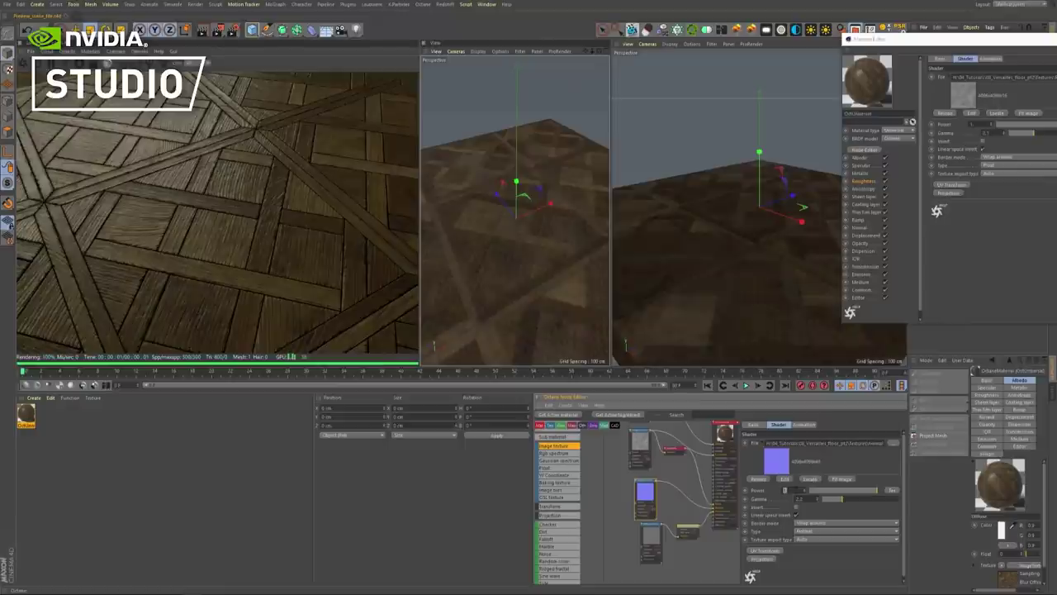
Try a Power of 0.1 on the normal map texture, set it to 0.5 and check the floor at a lower angle
{"action": "type", "text": "0.1"}
{"action": "key", "text": "Return"}
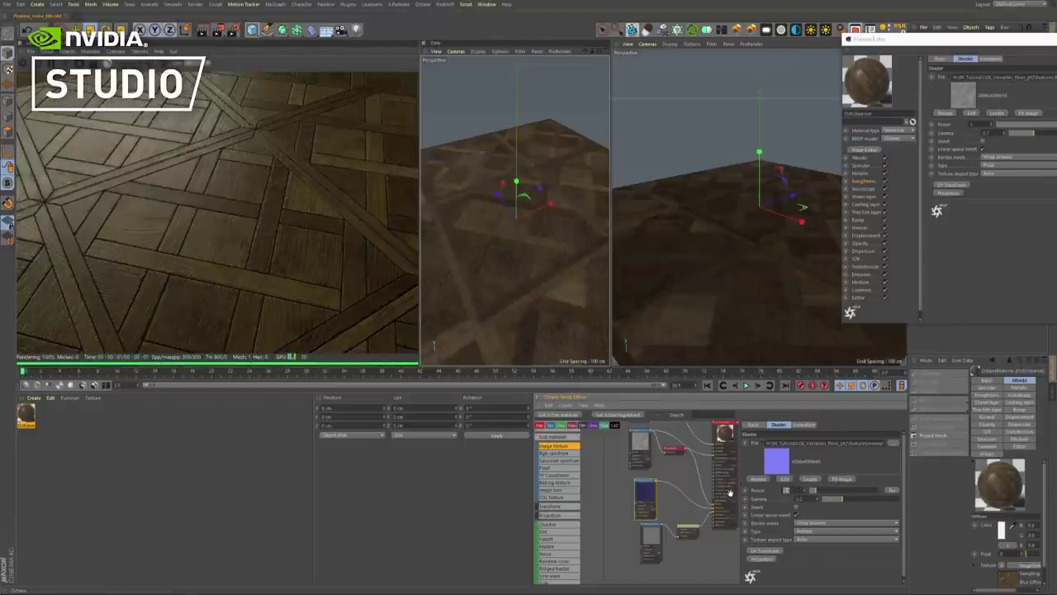
{"action": "type", "text": "0.5"}
{"action": "key", "text": "Return"}
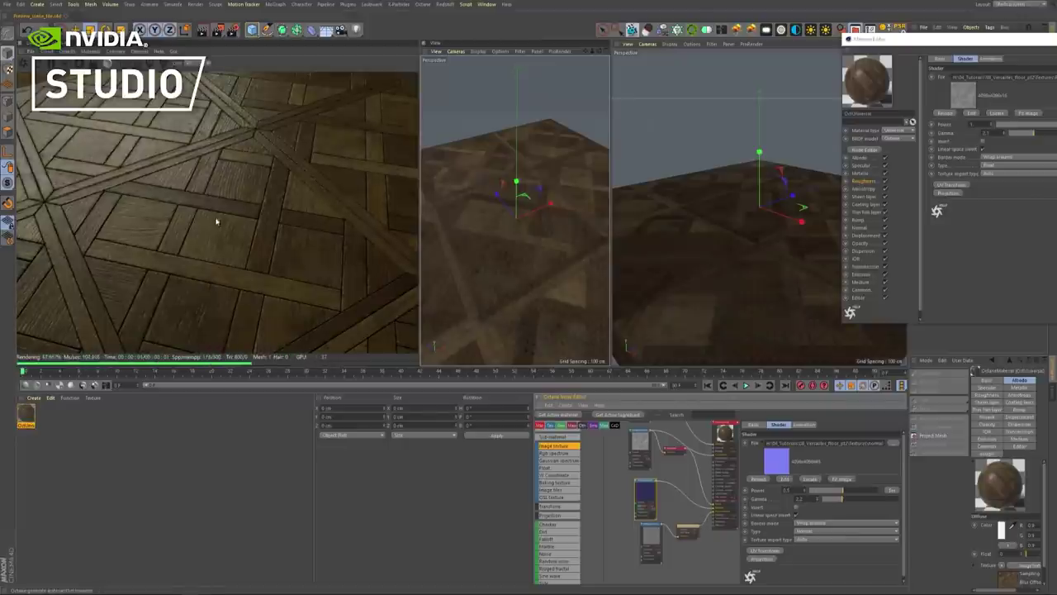
{"action": "left_click_drag", "start_coordinate": [207, 213], "coordinate": [219, 295], "text": "alt"}
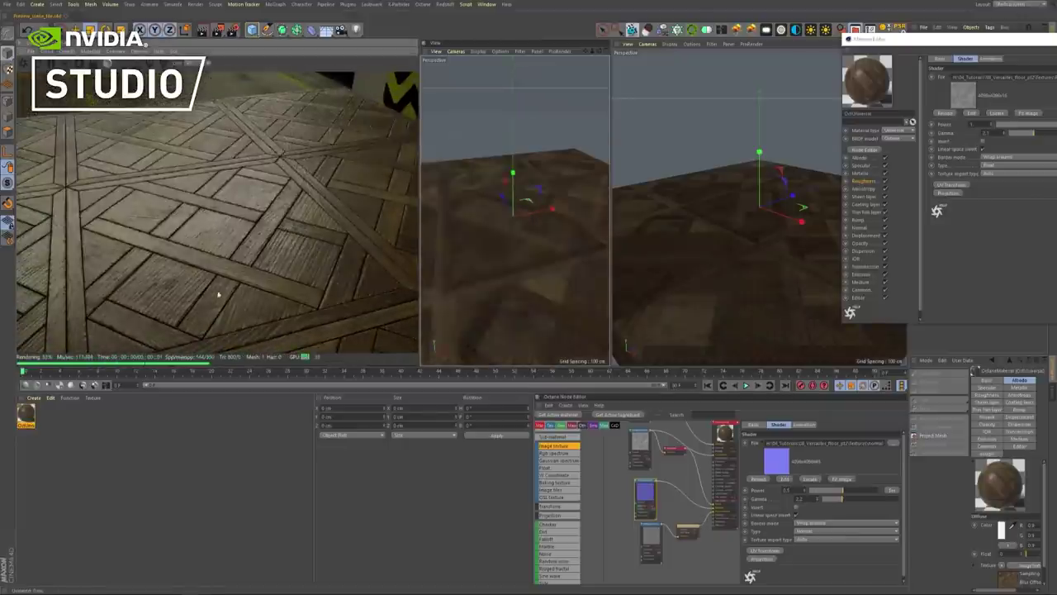
Delete the Gradient node and disconnect the roughness texture from the material's Bump input
{"action": "left_click", "coordinate": [672, 449]}
{"action": "key", "text": "Delete"}
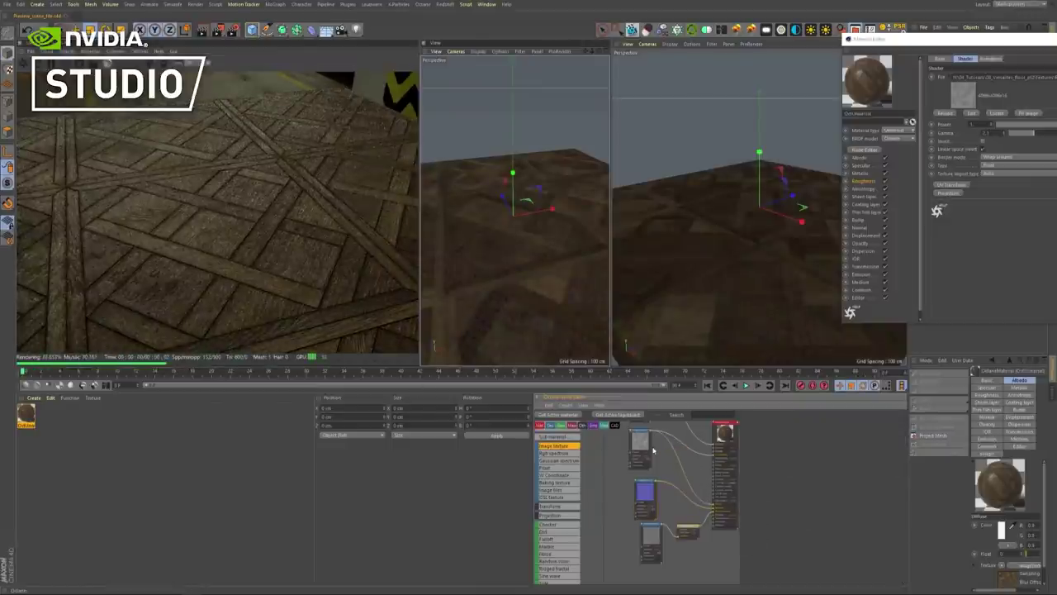
{"action": "left_click_drag", "start_coordinate": [672, 489], "coordinate": [667, 488]}
Examine the rendered floor from several angles and distances, checking the surface relief and reflections from the normal map
{"action": "left_click_drag", "start_coordinate": [293, 275], "coordinate": [250, 234]}
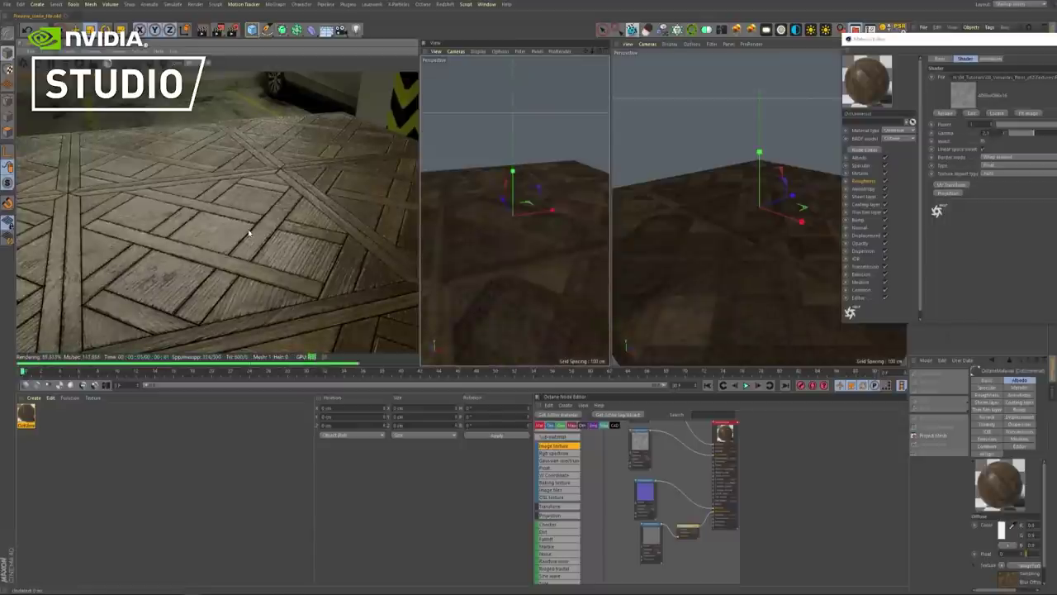
{"action": "left_click_drag", "start_coordinate": [222, 196], "coordinate": [303, 268]}
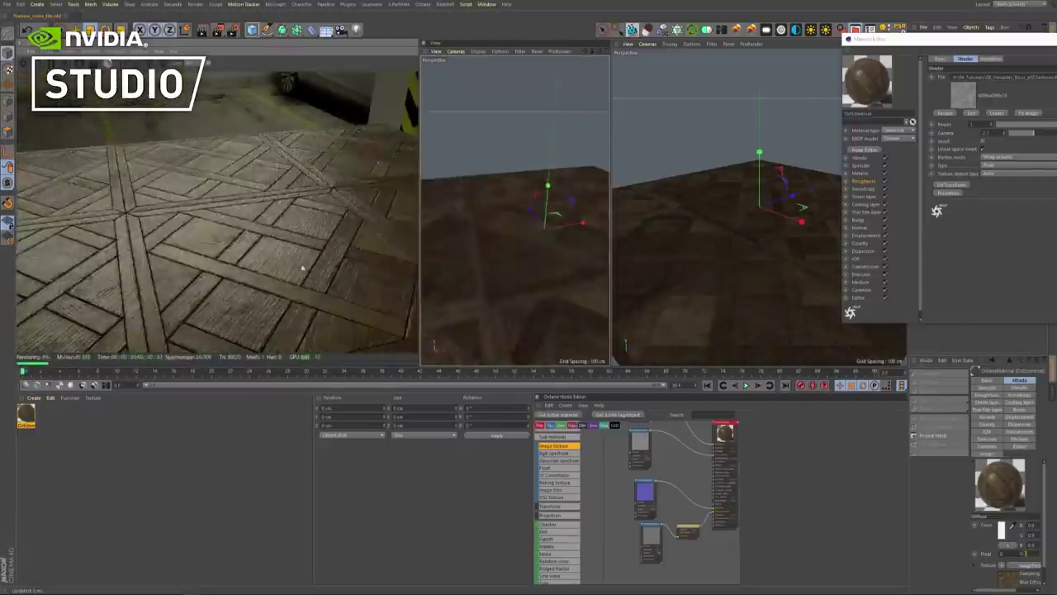
{"action": "left_click_drag", "start_coordinate": [220, 249], "coordinate": [298, 262]}
{"action": "scroll", "coordinate": [503, 243], "scroll_direction": "down", "scroll_amount": 2}
{"action": "mouse_move", "coordinate": [509, 255]}
{"action": "left_mouse_down"}
{"action": "mouse_move", "coordinate": [503, 207]}
{"action": "mouse_move", "coordinate": [533, 231]}
{"action": "mouse_move", "coordinate": [541, 215]}
{"action": "mouse_move", "coordinate": [448, 224]}
{"action": "mouse_move", "coordinate": [537, 220]}
{"action": "left_mouse_up"}
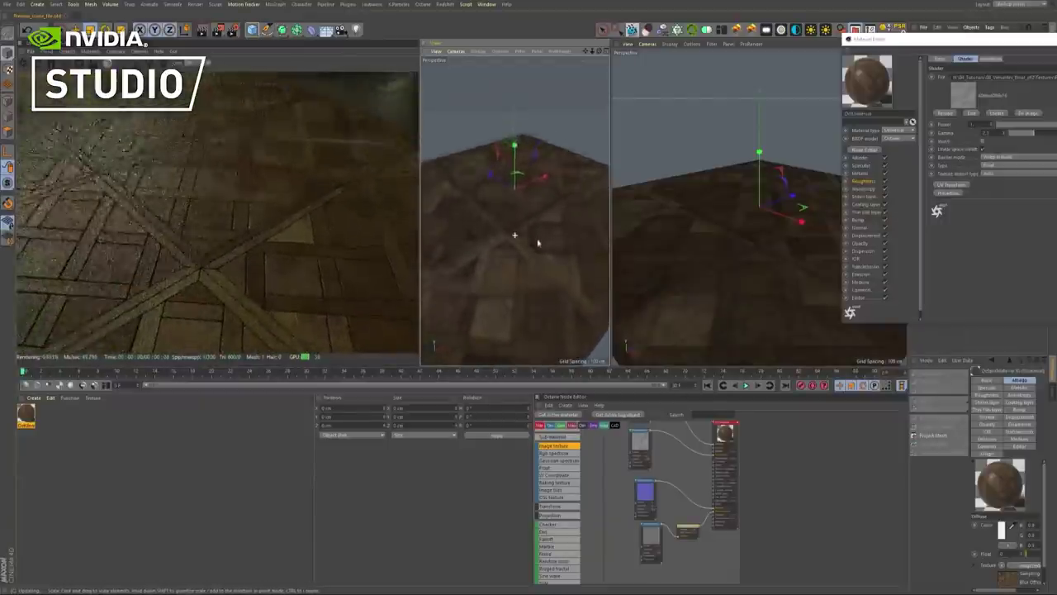
{"action": "left_click_drag", "start_coordinate": [536, 275], "coordinate": [486, 234], "text": "alt"}
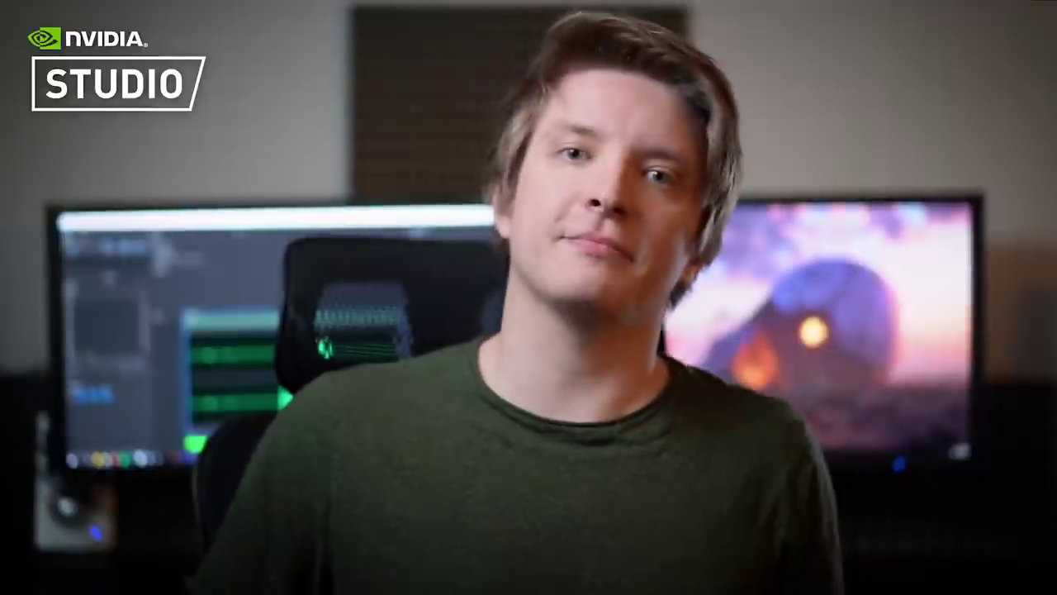